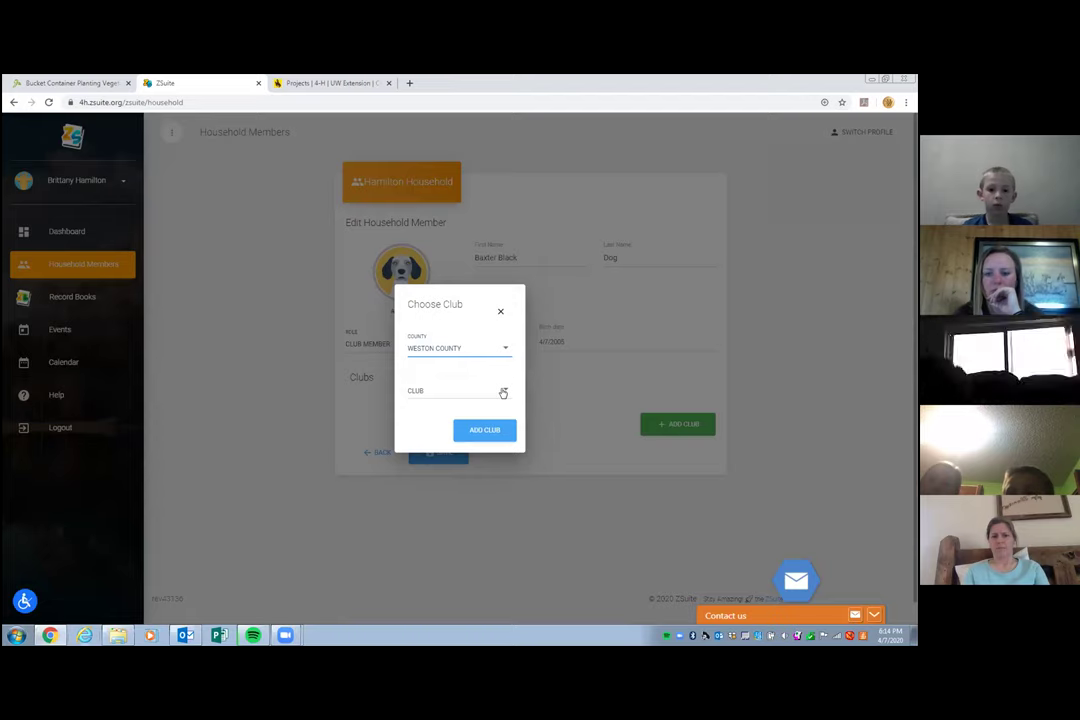
- Add the Elk Mountain Outlaws 4-H Club in Weston County to the household member and save the member
left_click(503, 347)
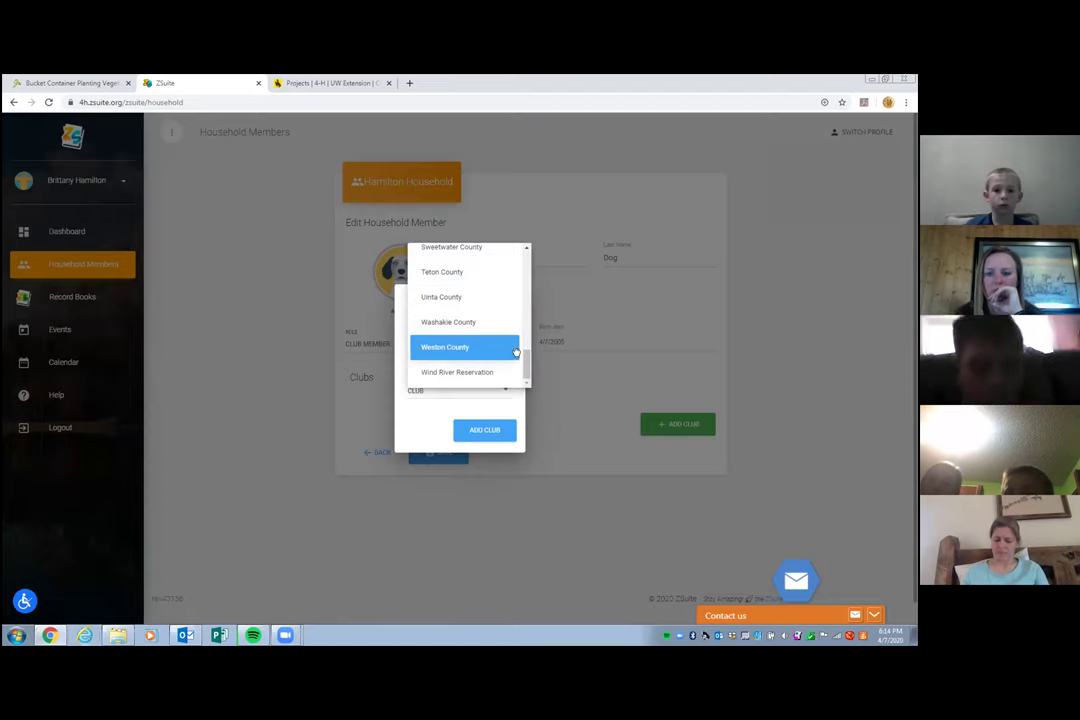
scroll(525, 350, "up", 2)
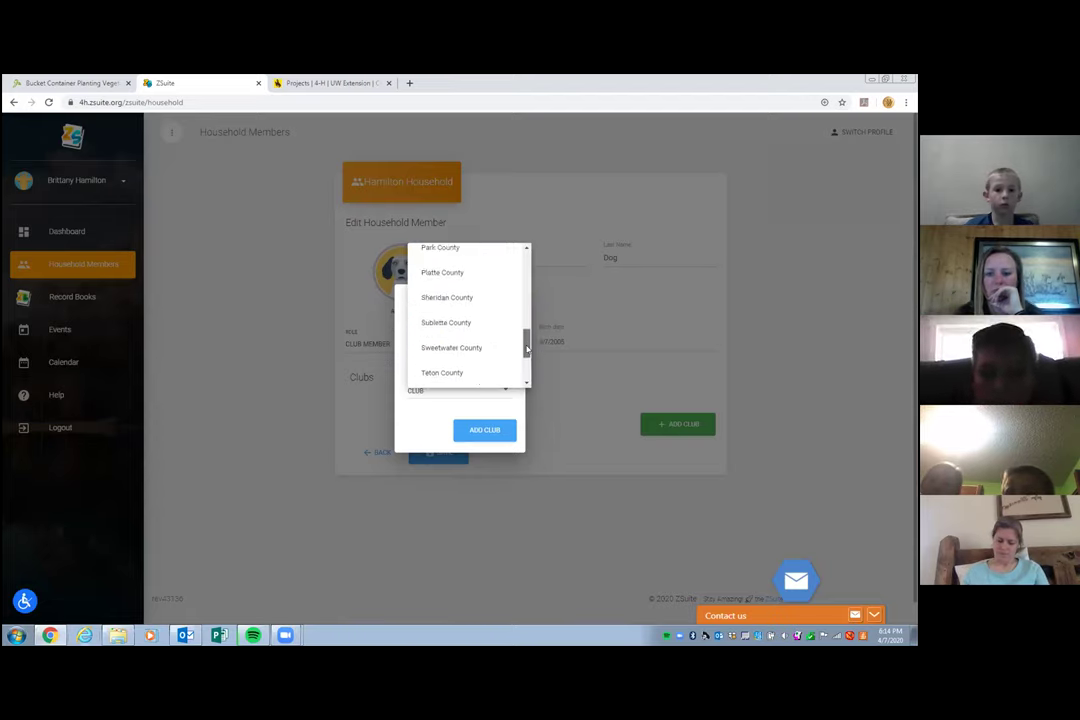
scroll(525, 350, "down", 2)
left_click(480, 356)
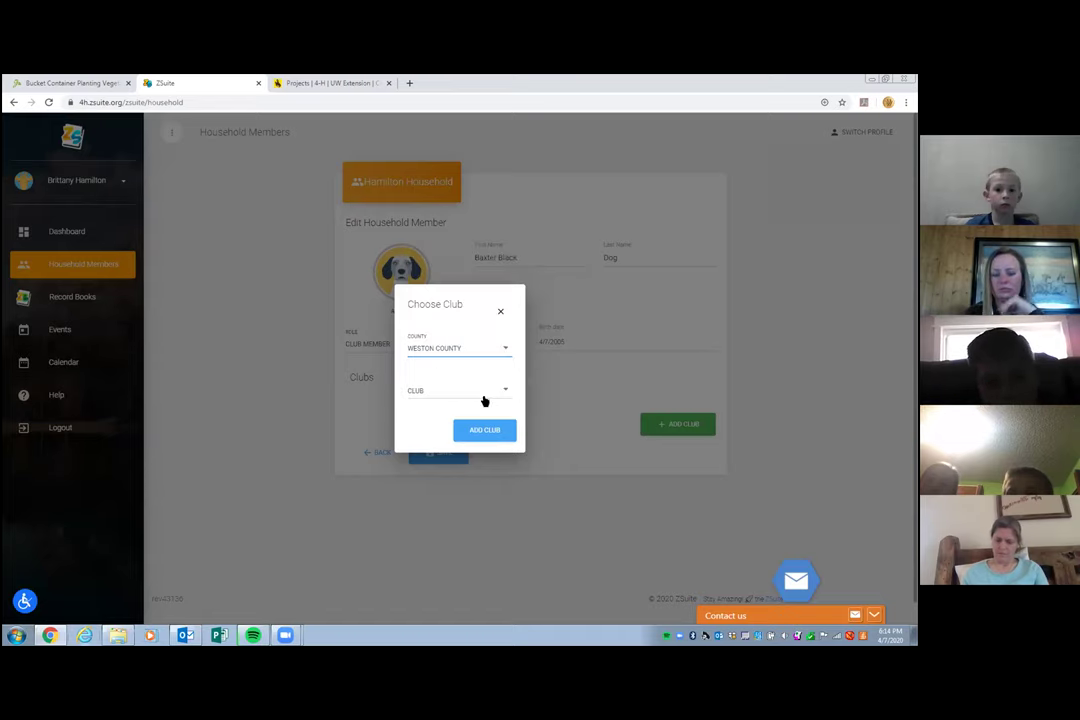
left_click(501, 389)
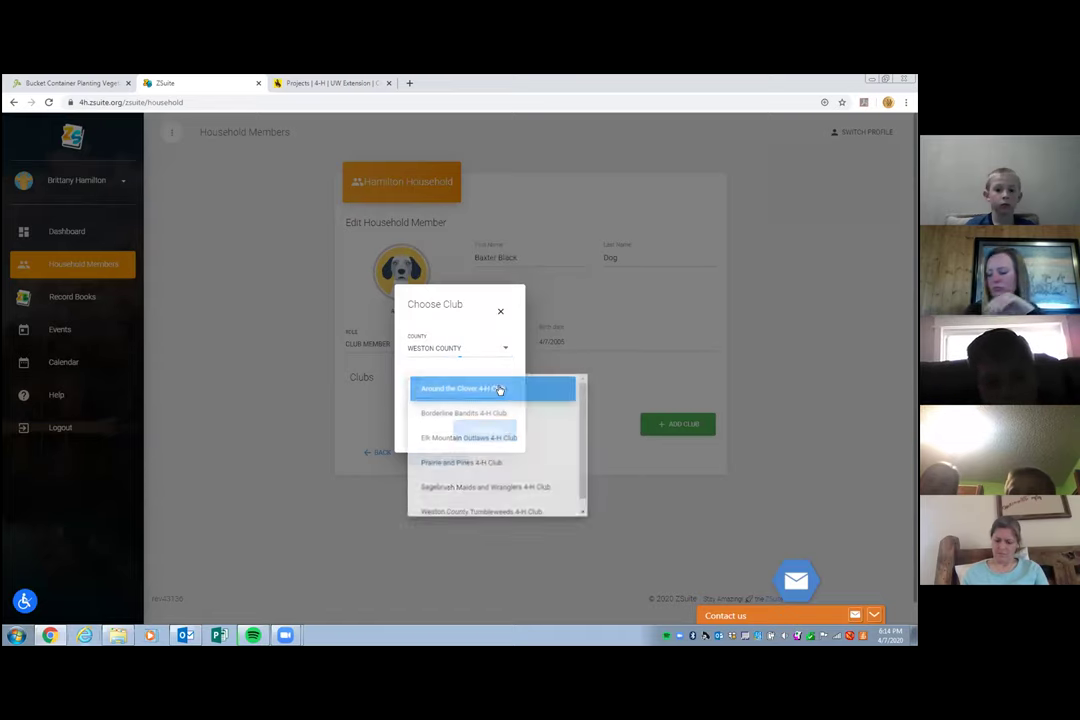
left_click(482, 441)
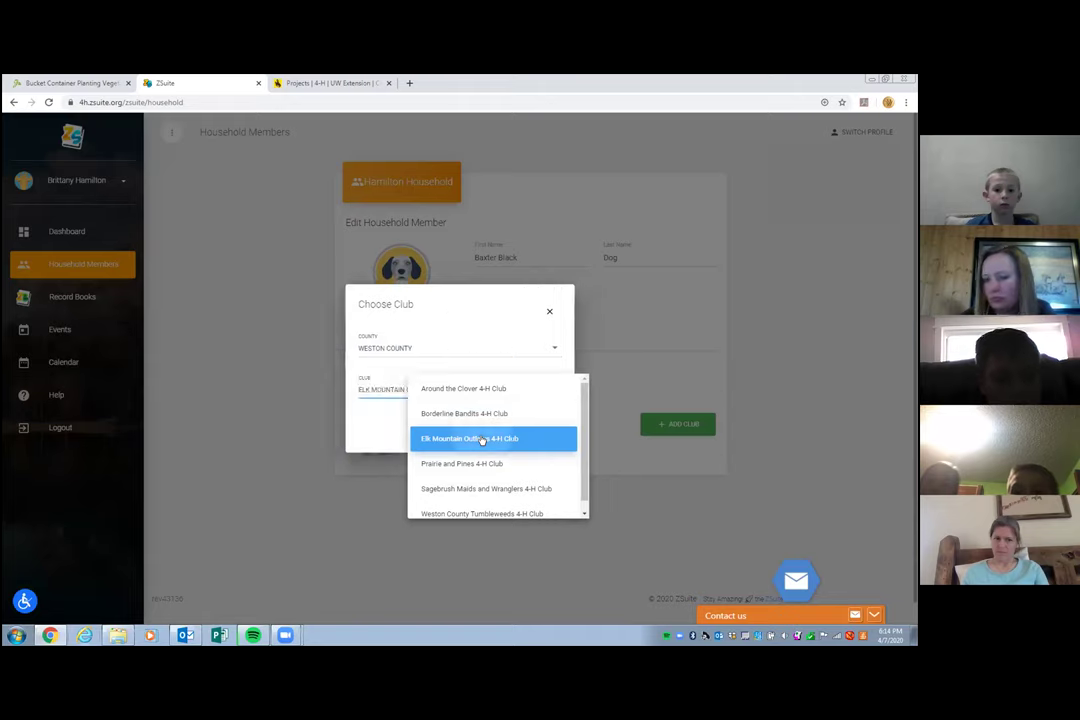
left_click(536, 431)
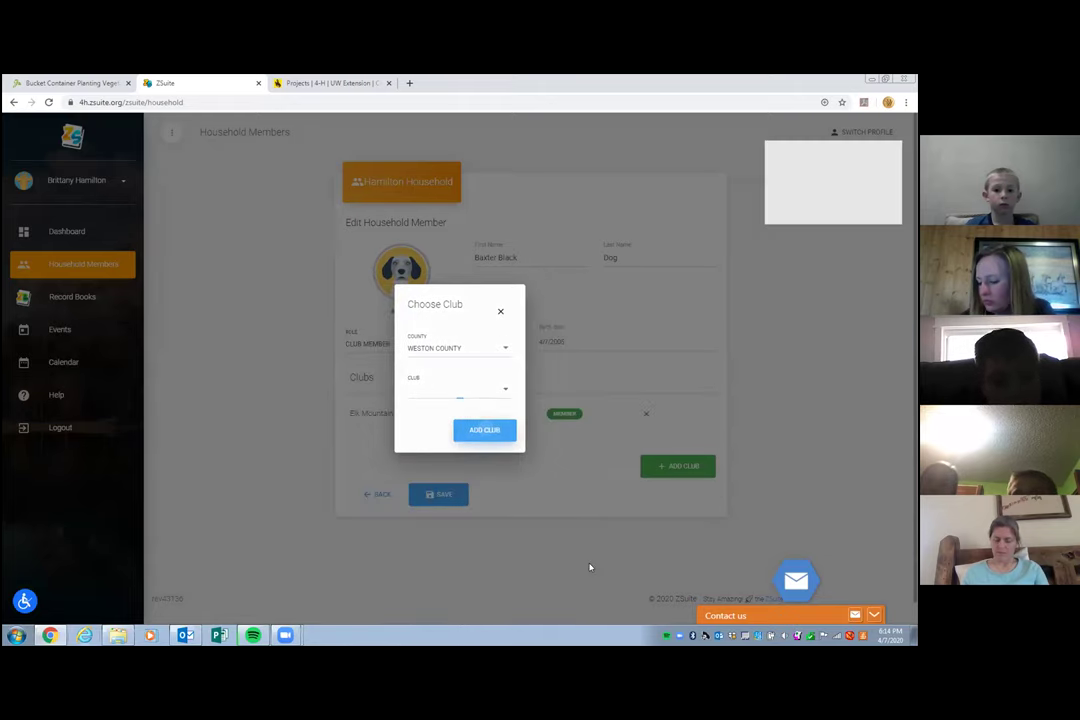
left_click(566, 523)
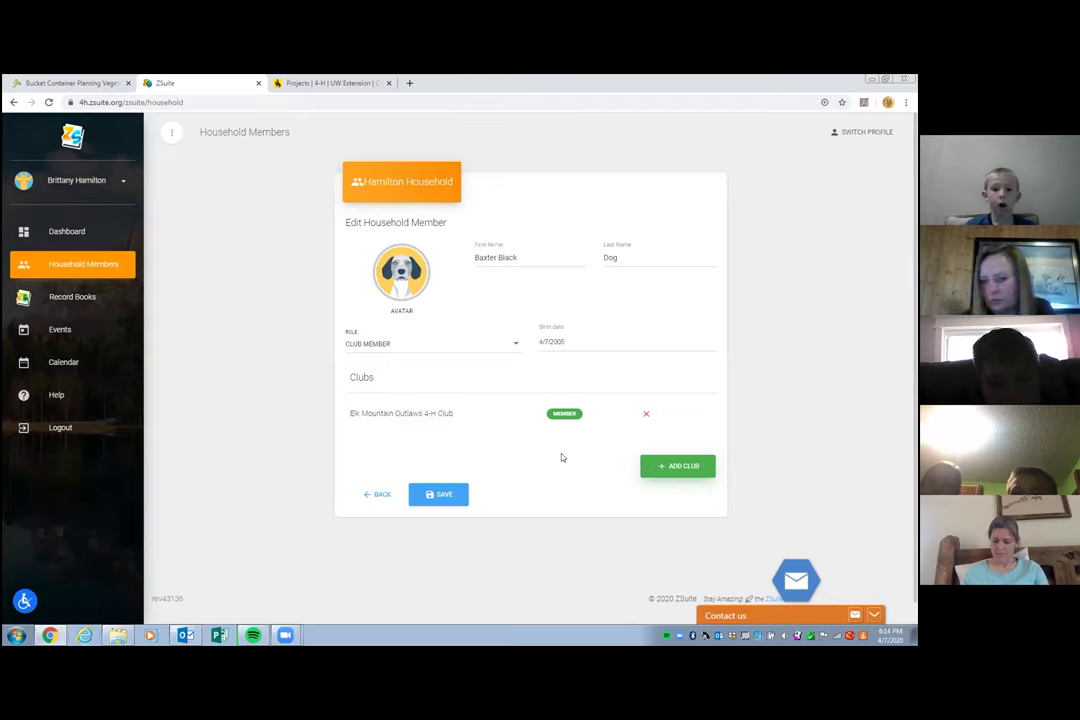
left_click(446, 495)
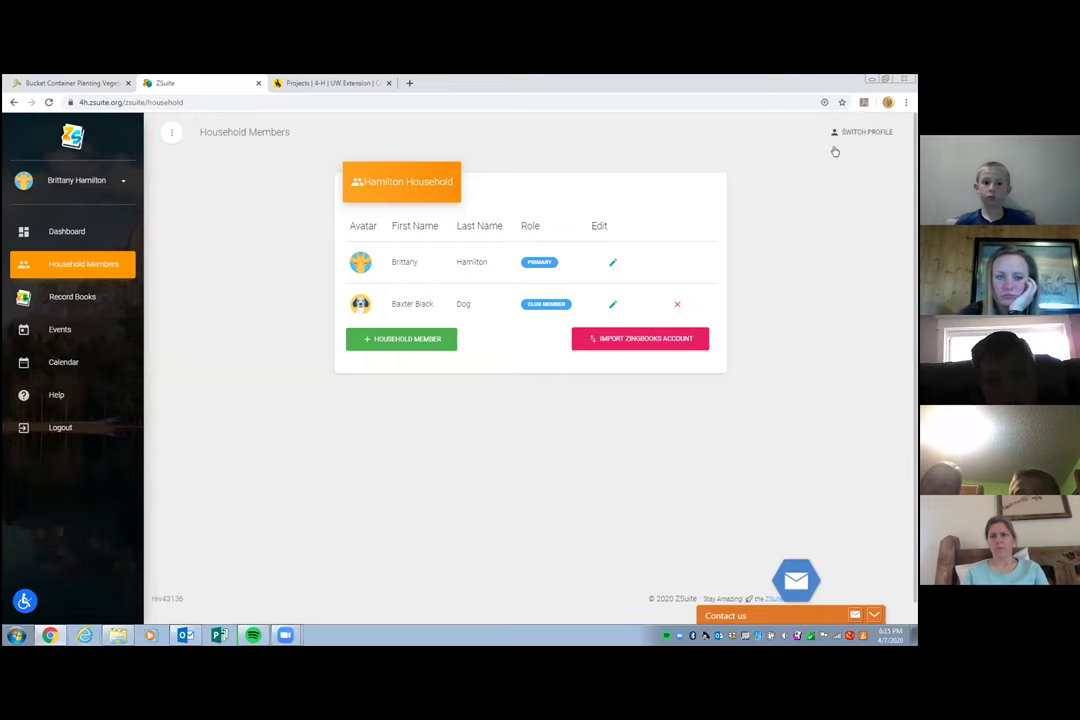
- Switch to the club member's profile and open its record books
left_click(860, 132)
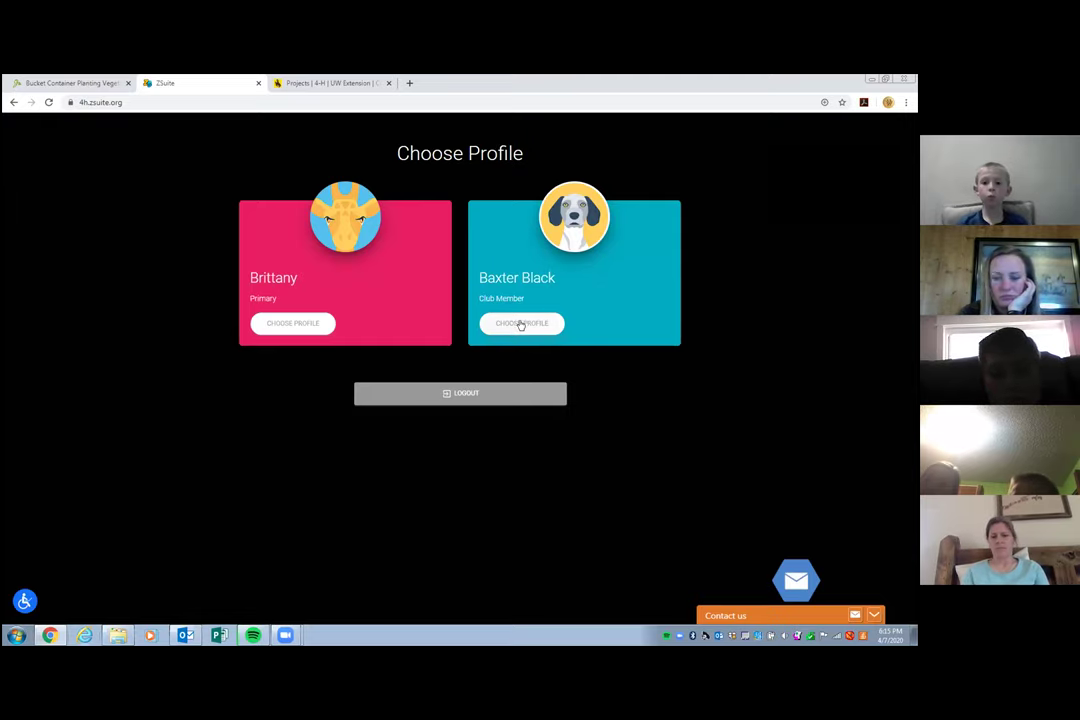
left_click(562, 338)
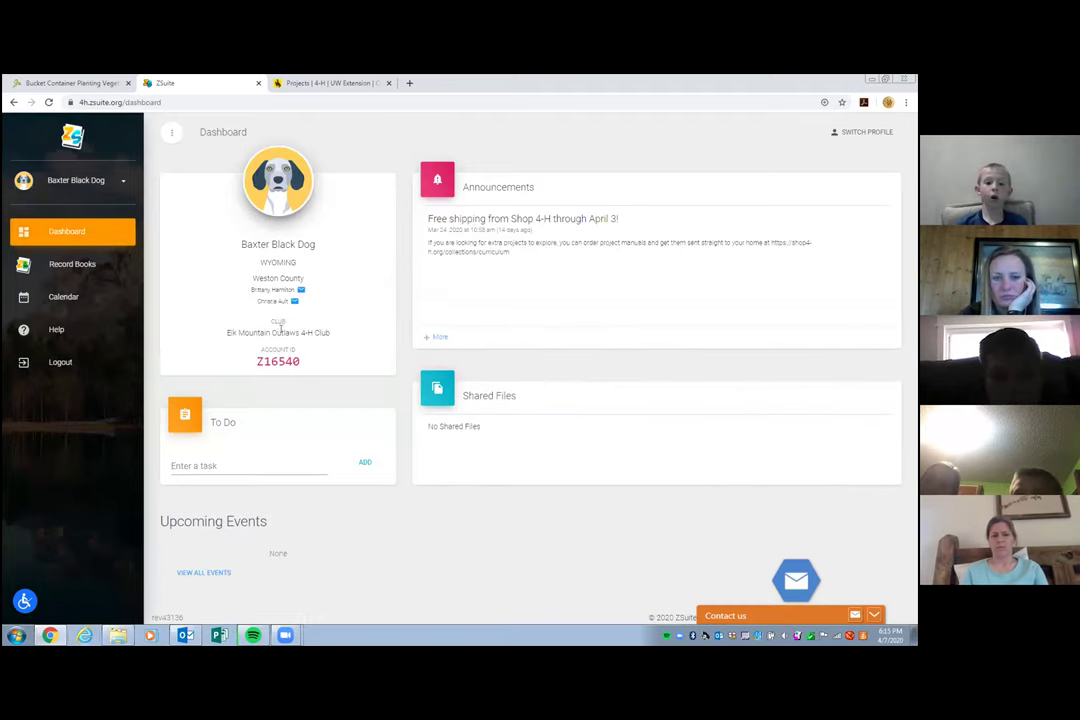
left_click(65, 265)
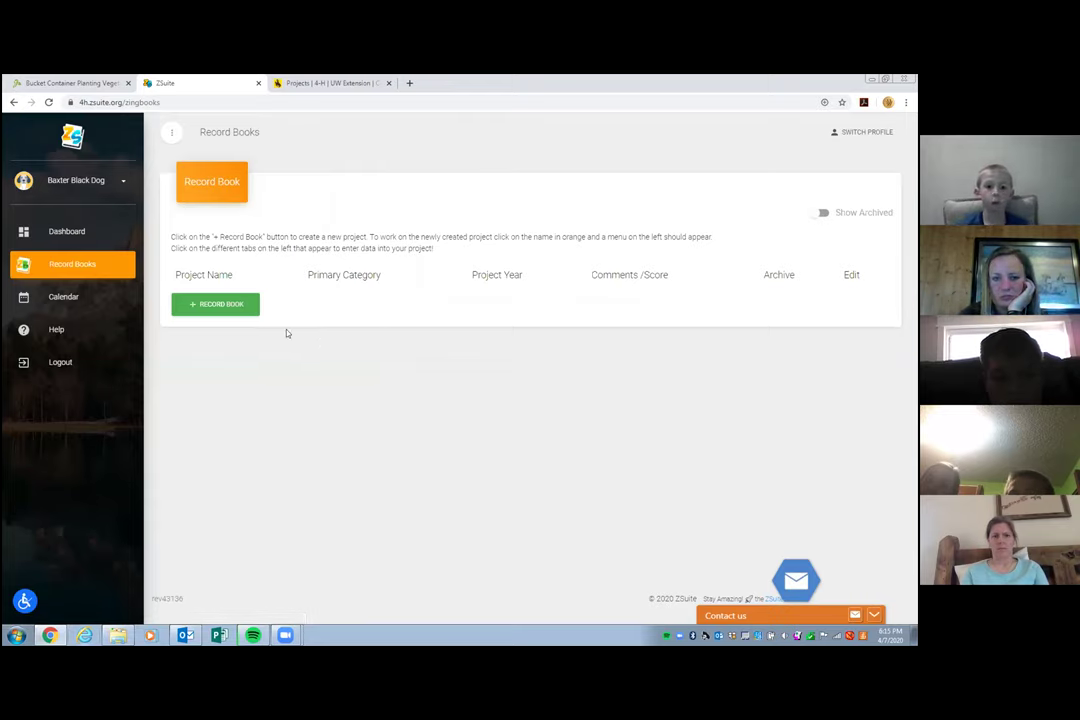
- Start a new record book with the project name Market Swine and the club Elk Mountain Outlaws 4-H Club
left_click(219, 305)
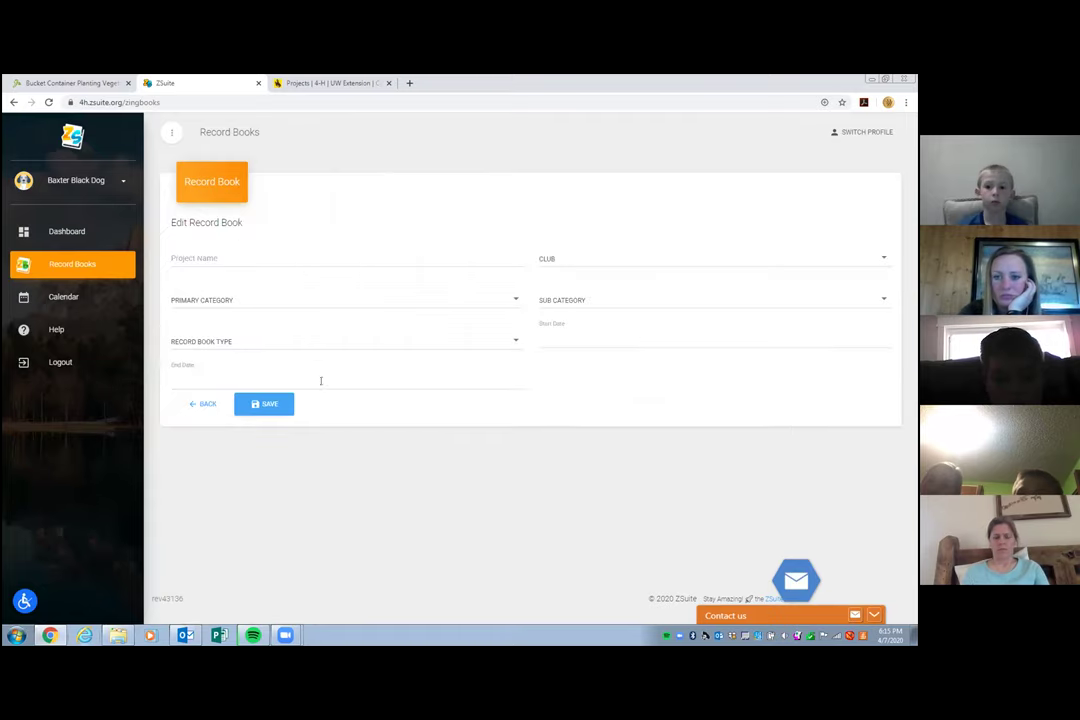
left_click(330, 259)
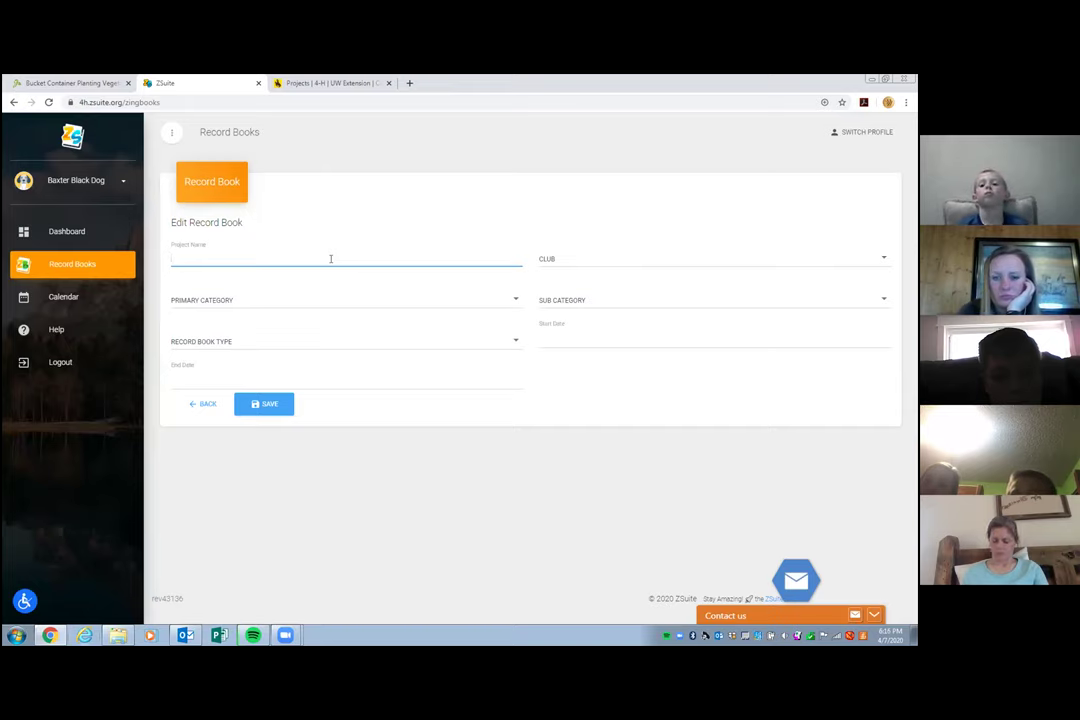
type("Market S")
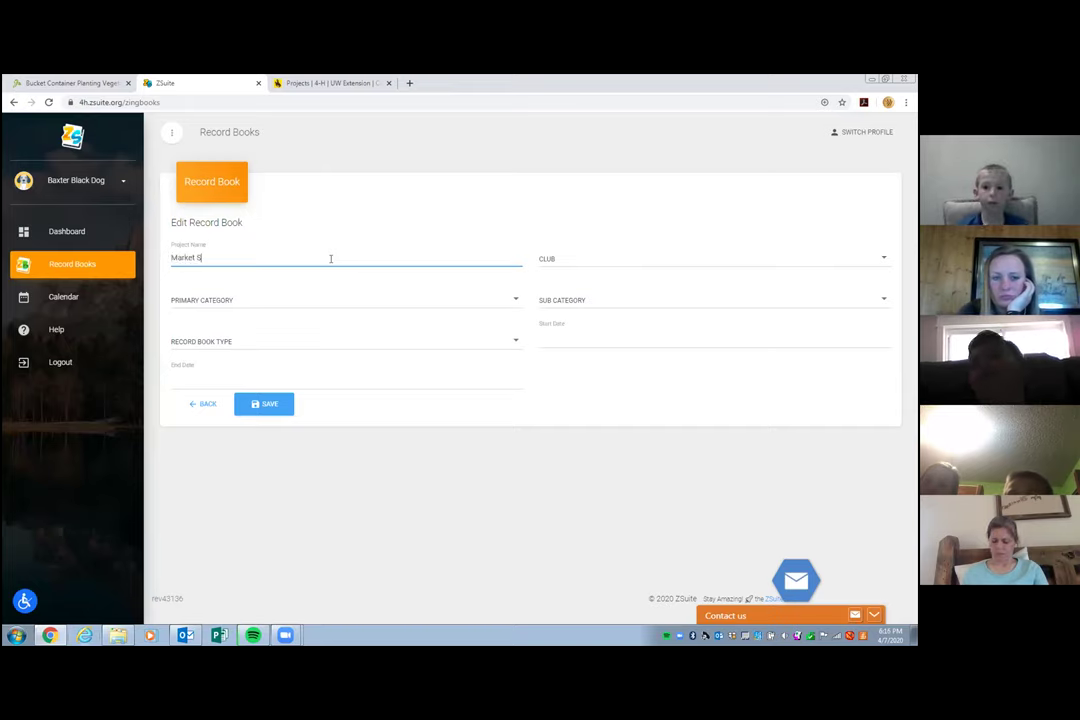
type("wine")
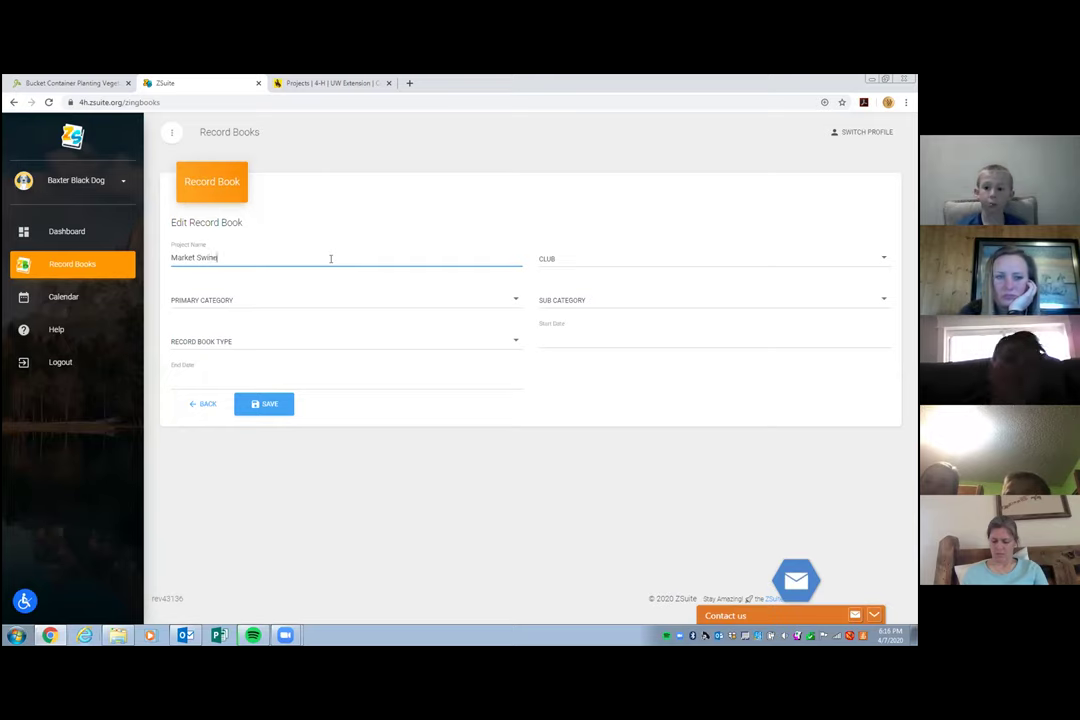
left_click(668, 260)
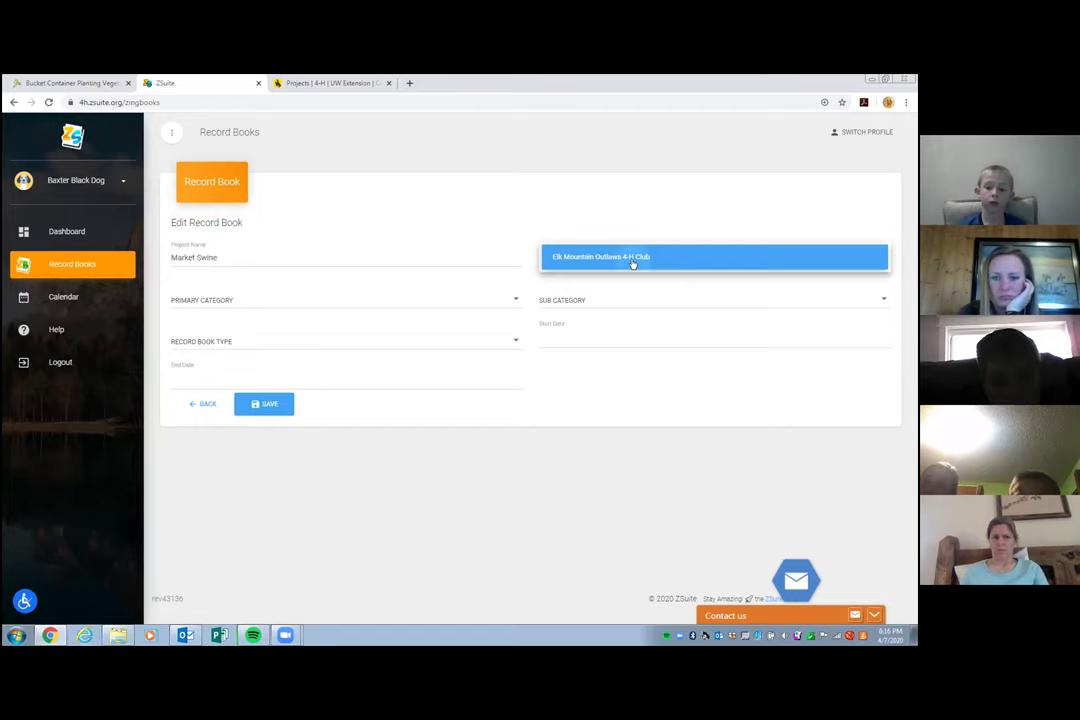
left_click(632, 259)
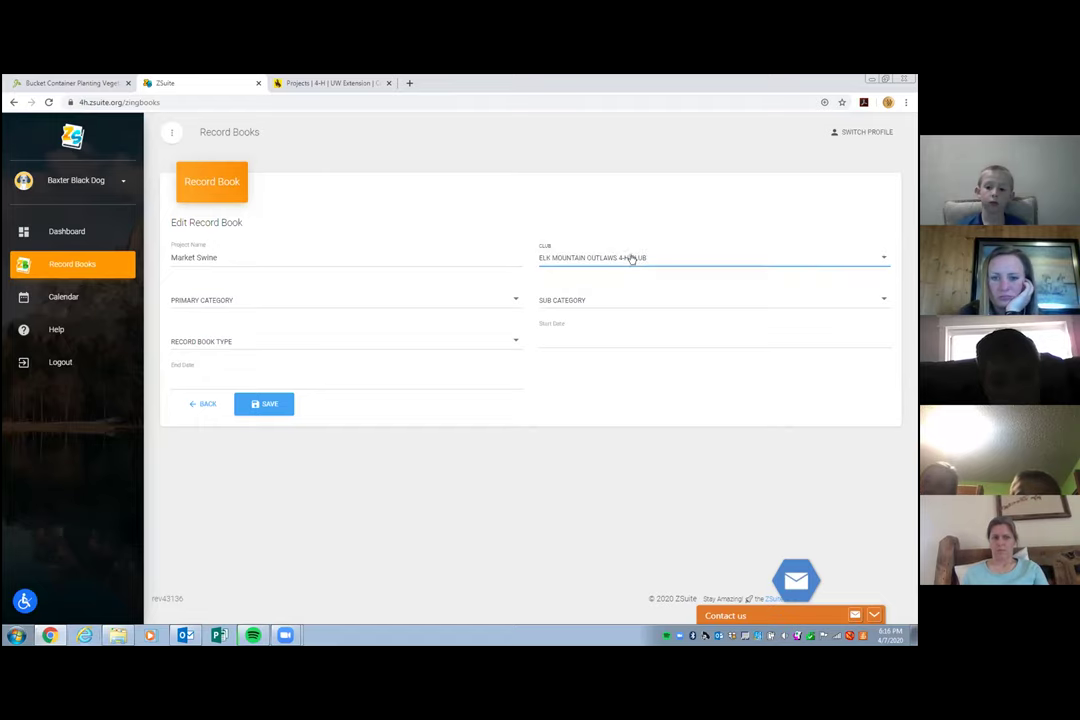
- Set the record book's primary category to Animal Science and its sub category to Swine
left_click(481, 302)
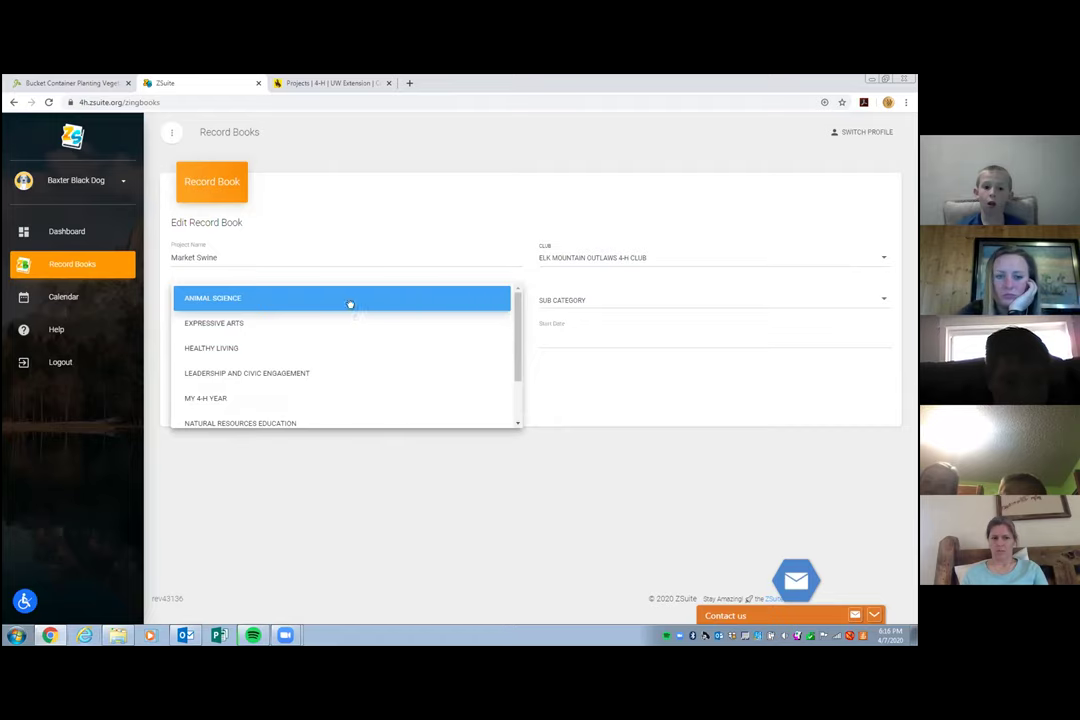
left_click_drag(517, 319, 517, 336)
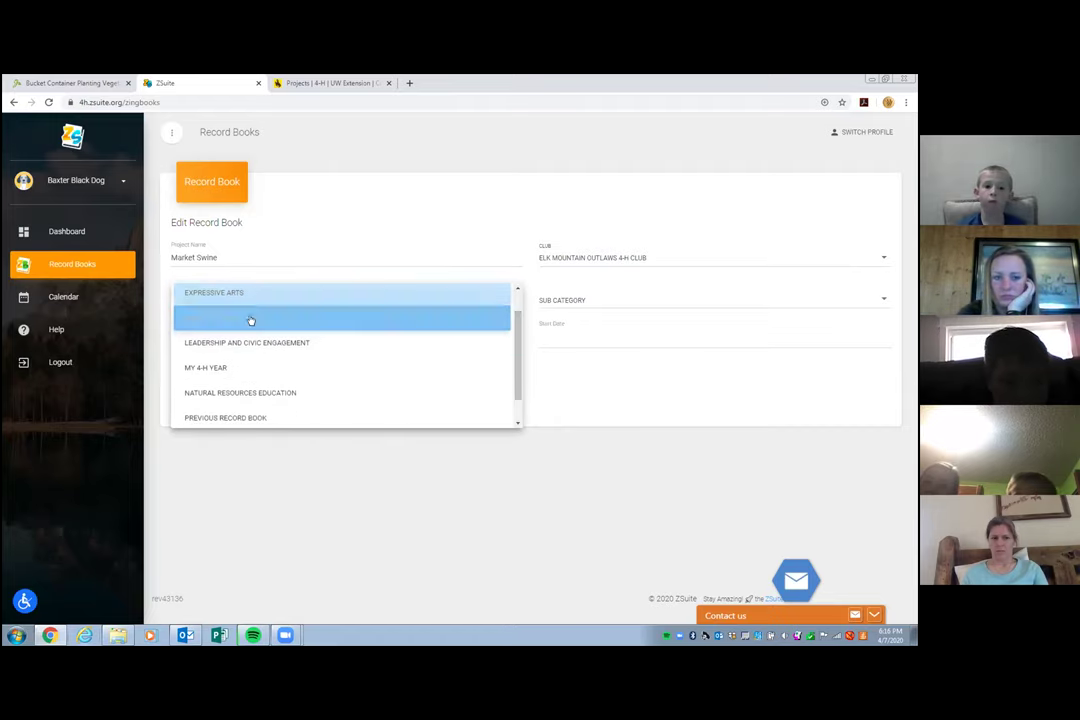
left_click_drag(517, 334, 517, 318)
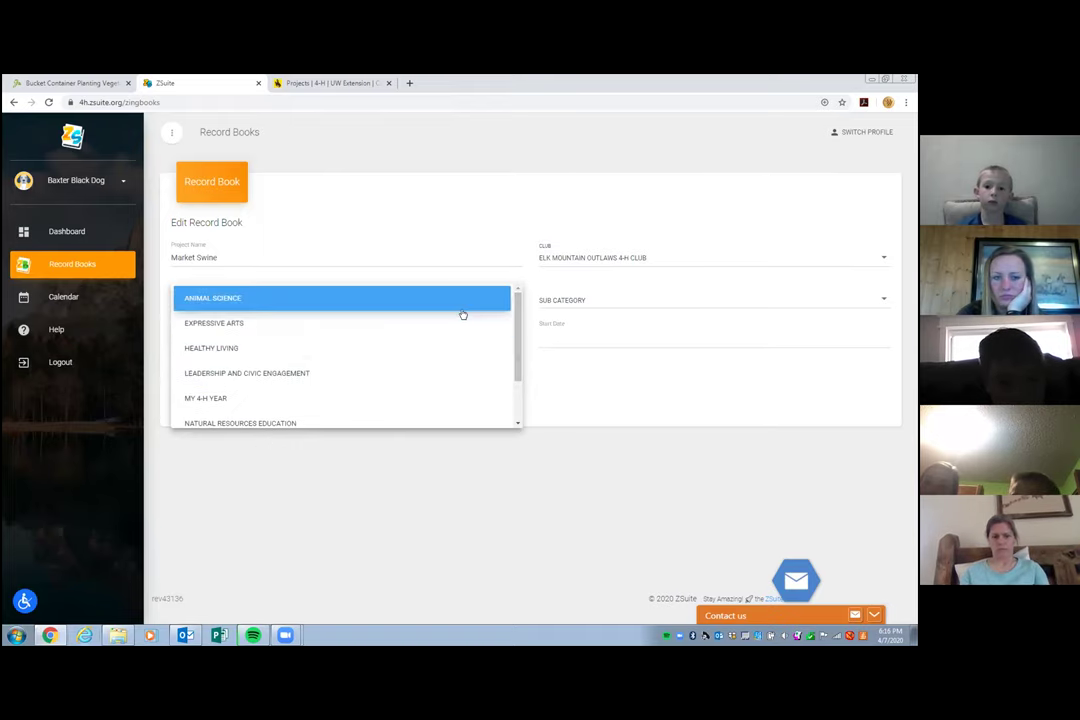
left_click(328, 298)
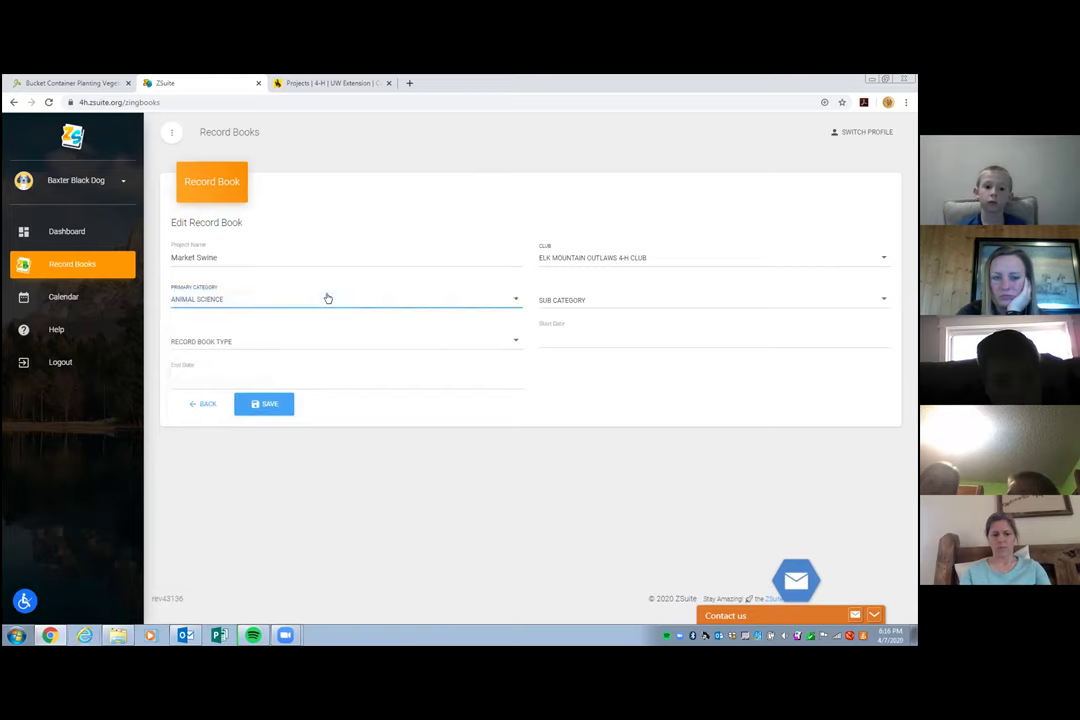
left_click(674, 302)
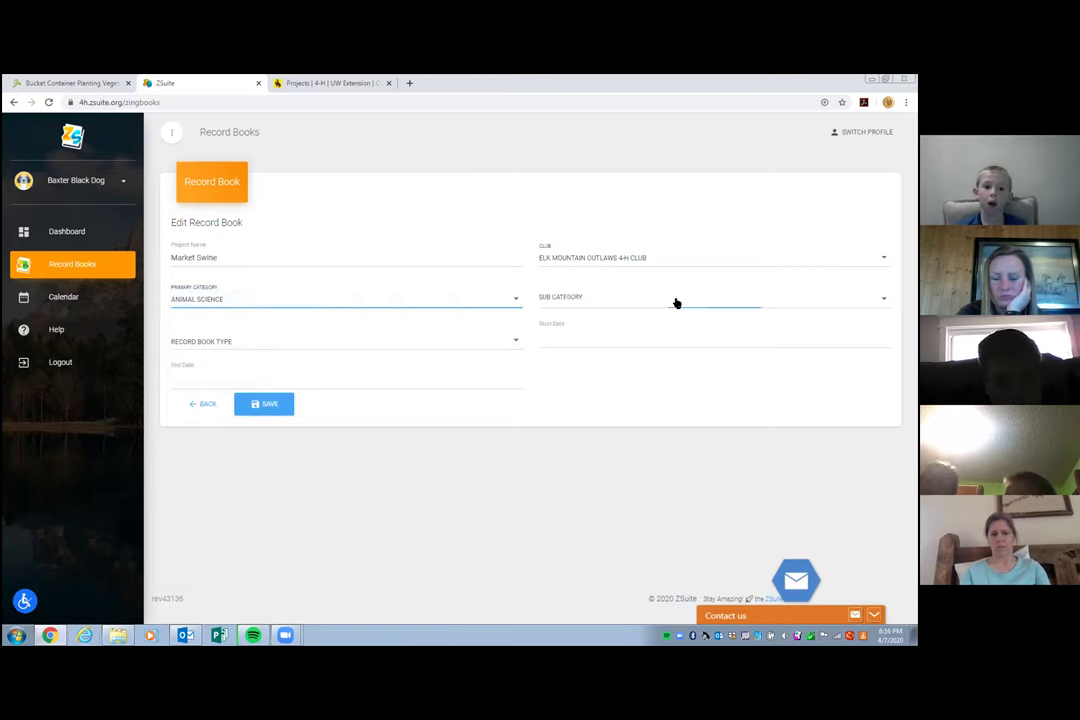
left_click_drag(886, 308, 885, 392)
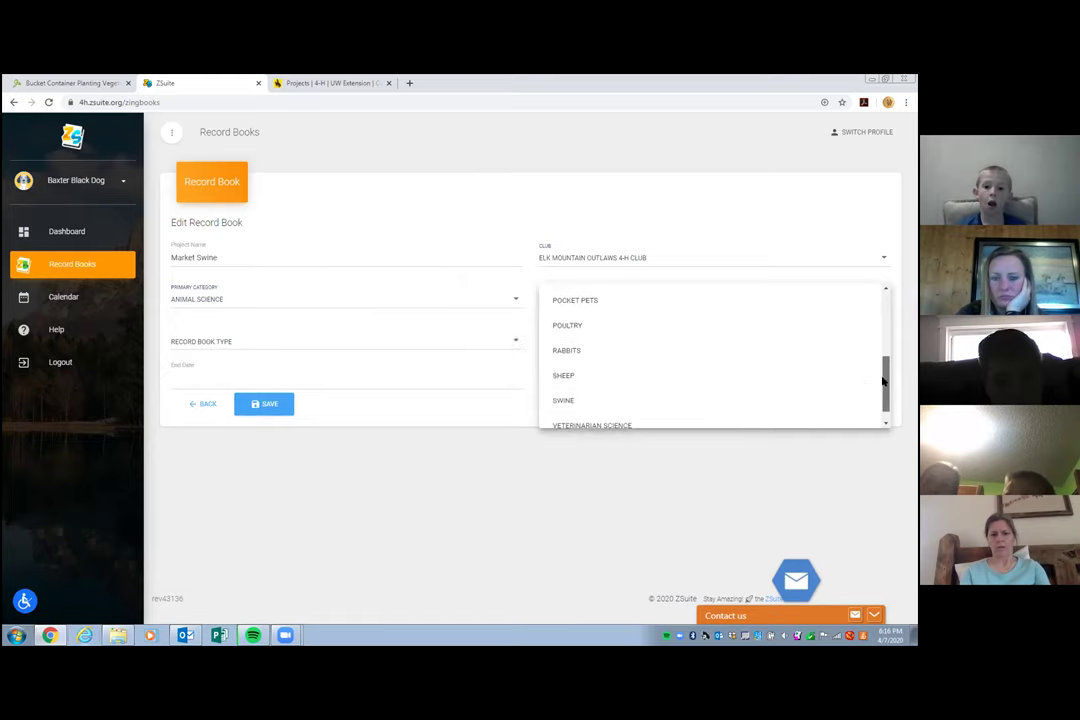
left_click(600, 396)
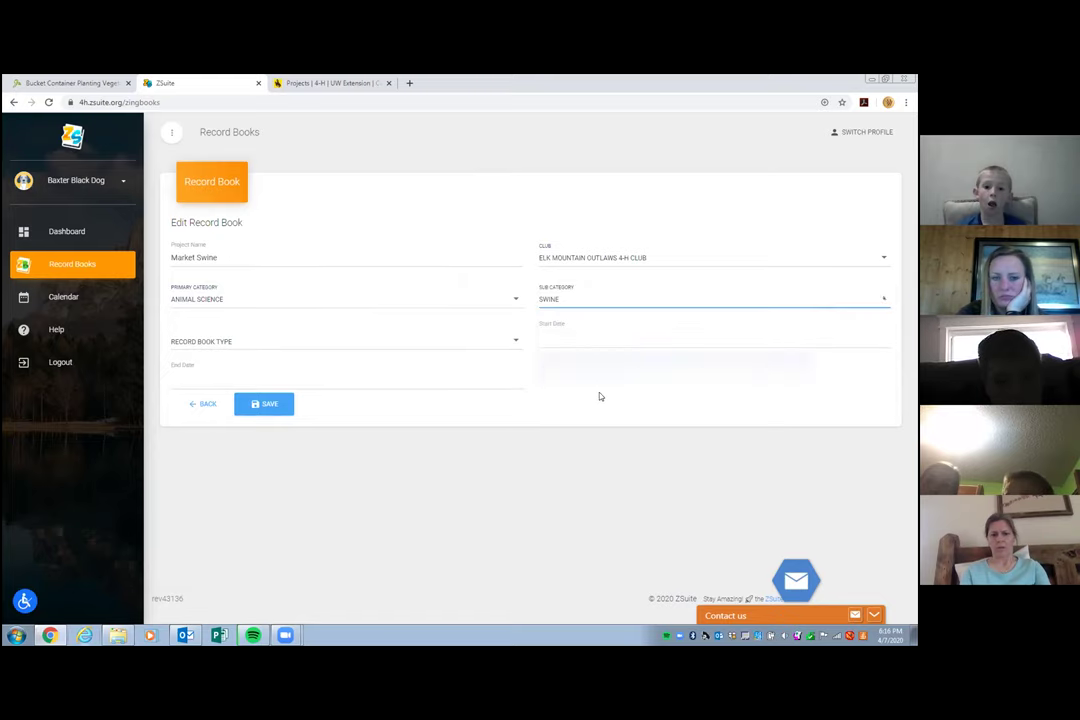
- Set the record book type to Senior Record Book and the start date to 10/1/2019
left_click(512, 343)
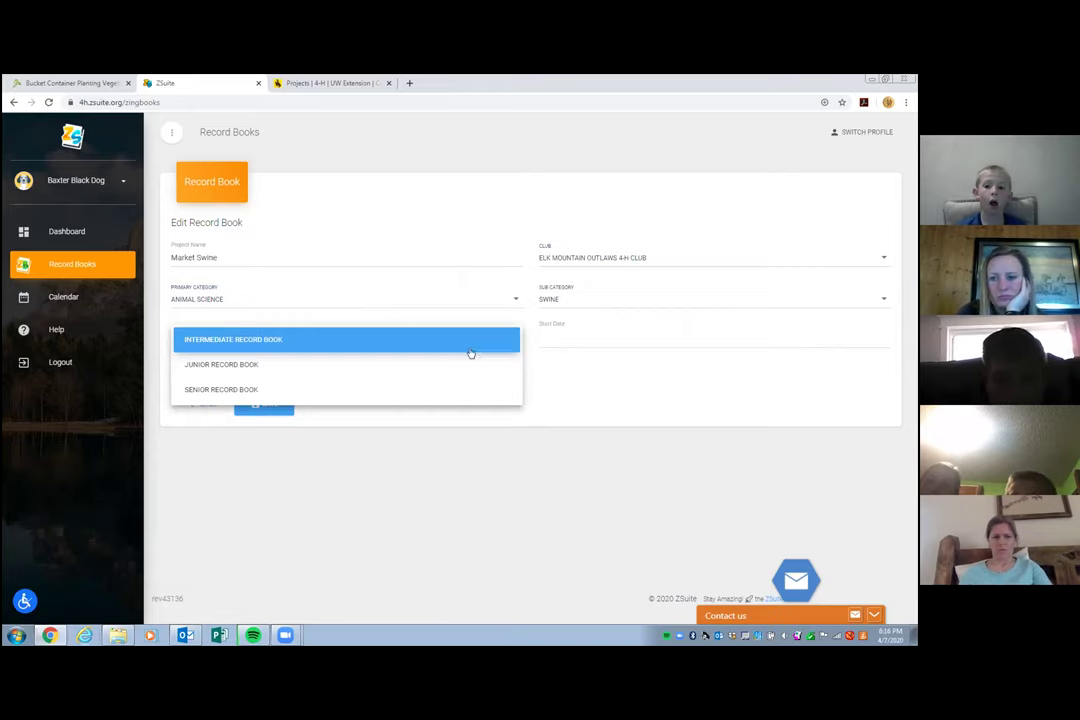
left_click(349, 389)
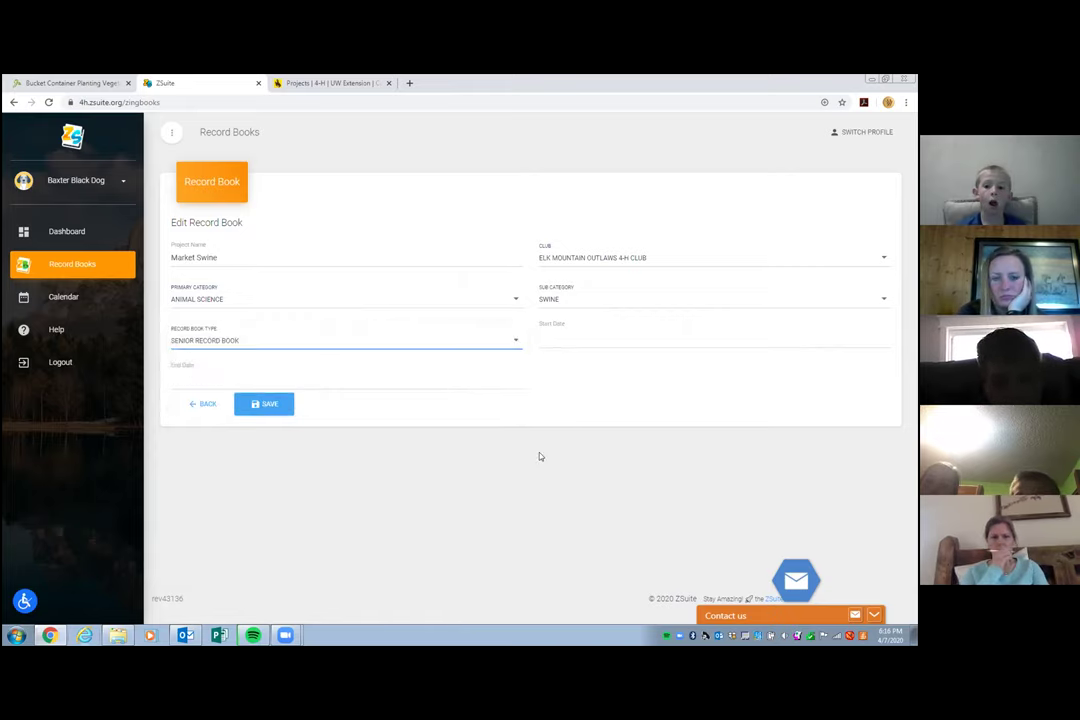
key("Tab")
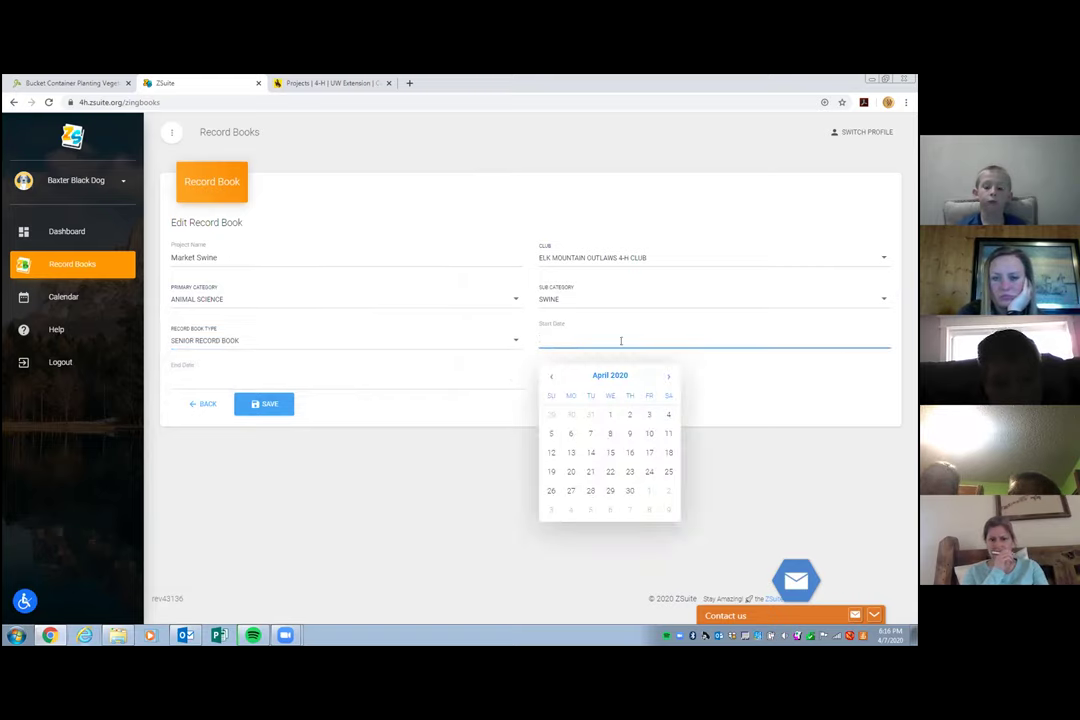
left_click(553, 377)
left_click(553, 377)
left_click(554, 377)
left_click(554, 377)
left_click(554, 377)
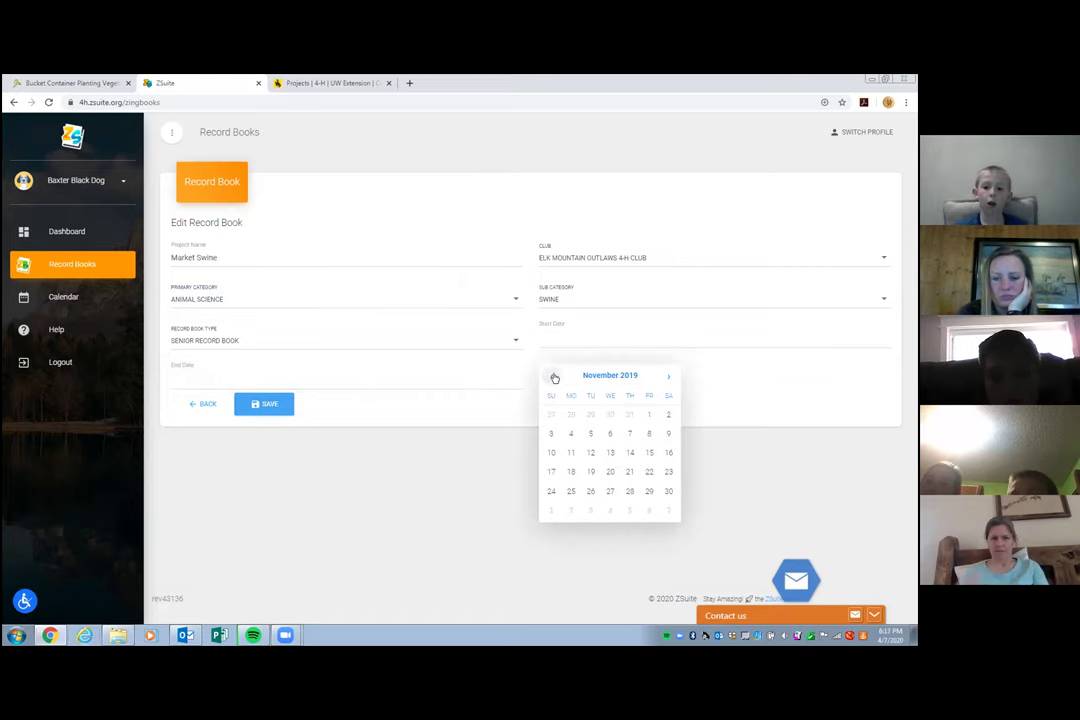
left_click(554, 377)
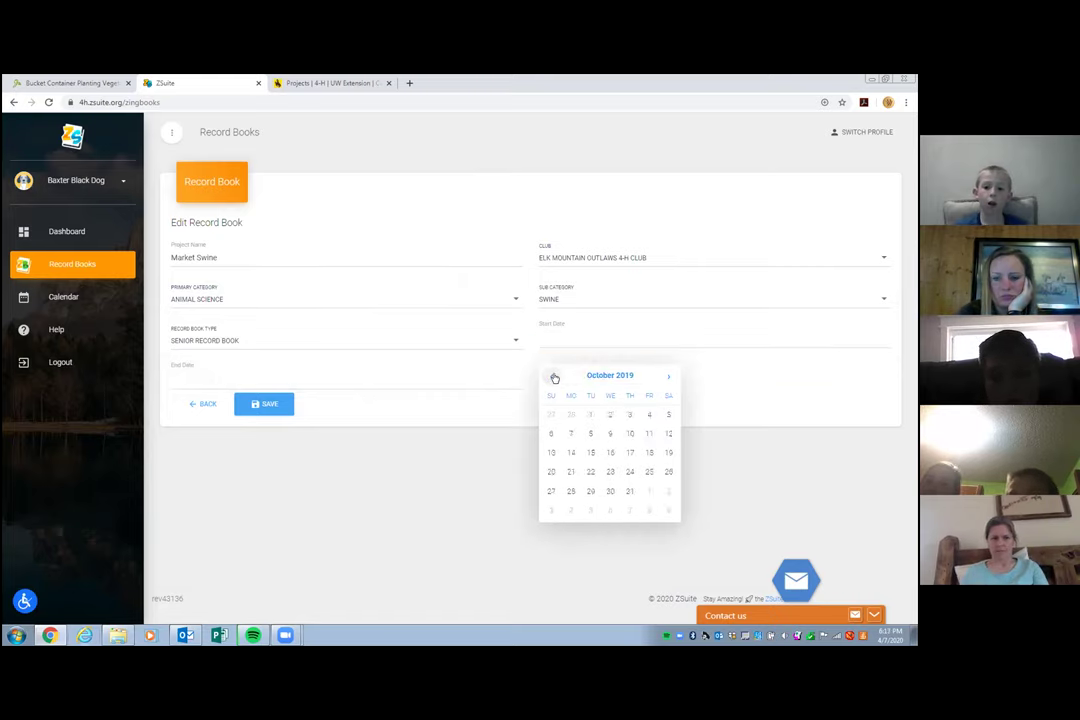
left_click(590, 414)
- Set the record book's end date to 9/30/2020
left_click(217, 379)
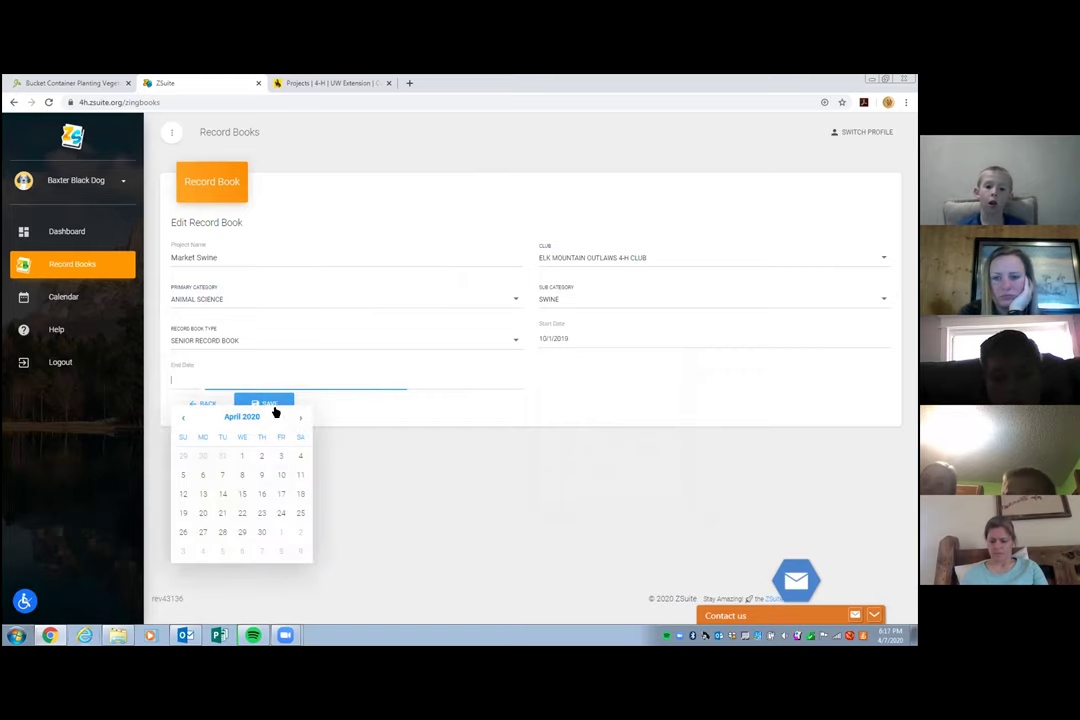
left_click(297, 418)
left_click(297, 418)
left_click(297, 418)
left_click(297, 418)
left_click(297, 418)
left_click(295, 418)
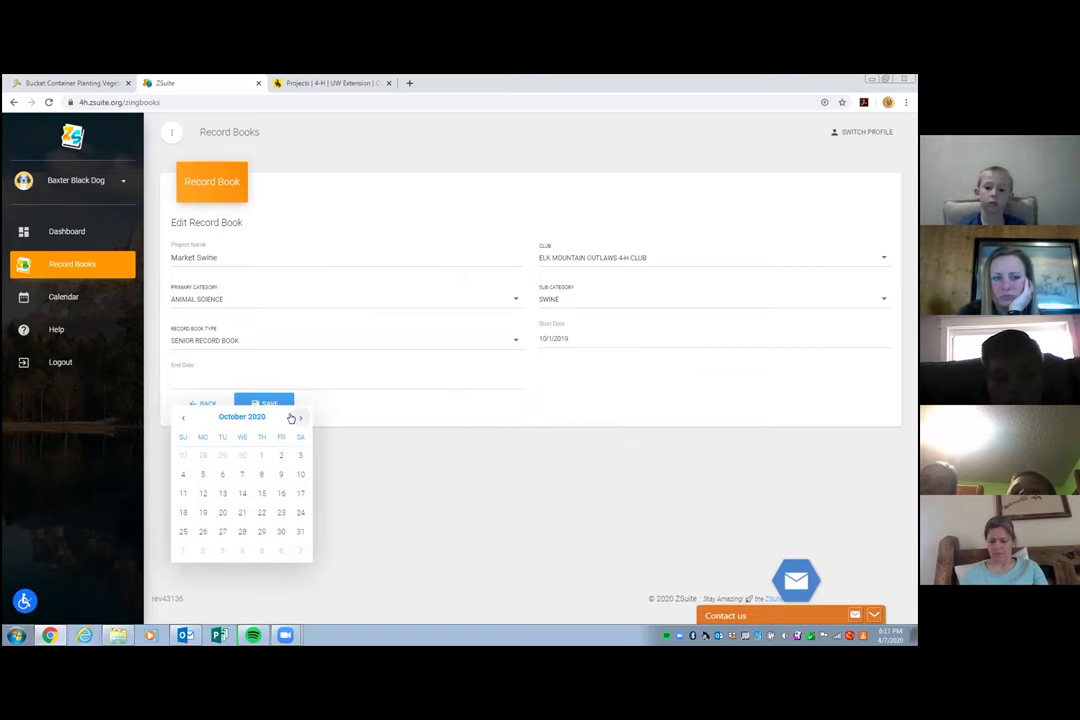
left_click(183, 418)
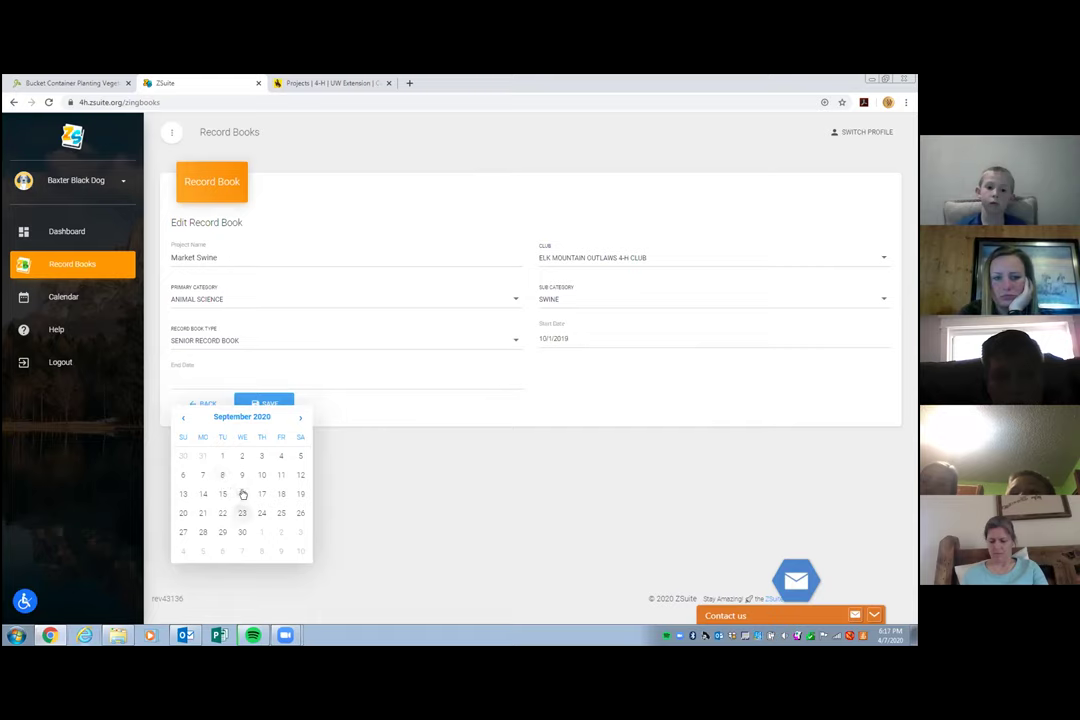
left_click(242, 532)
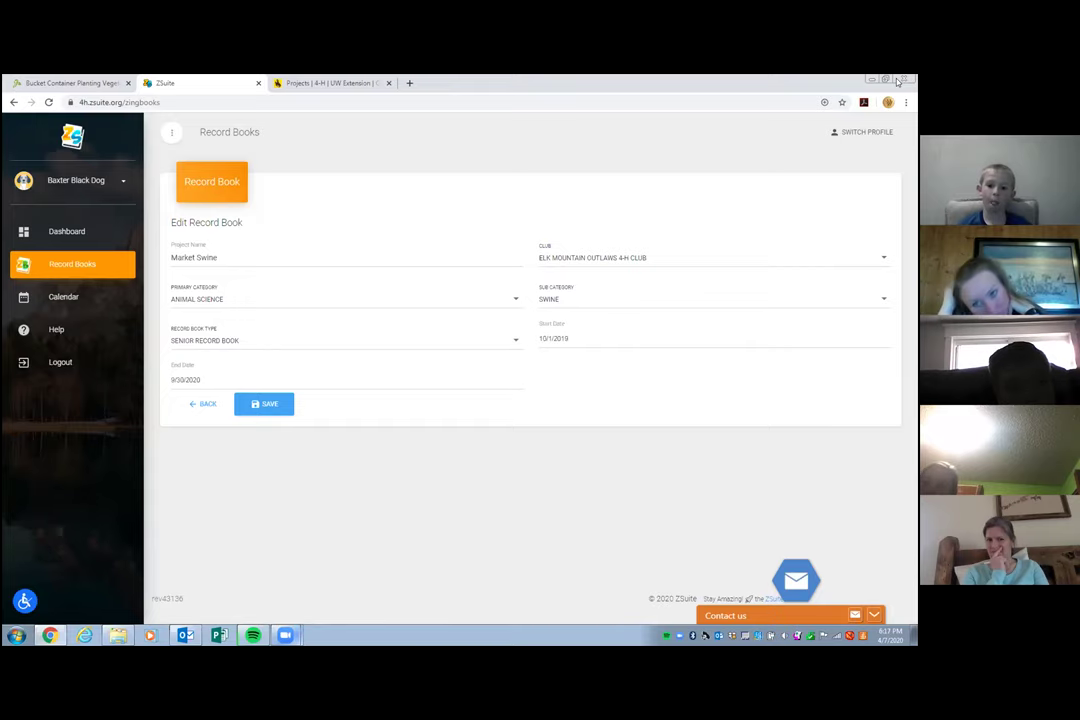
- Look through the Animal Science projects on the Wyoming 4-H projects page down to the Swine project
left_click(318, 82)
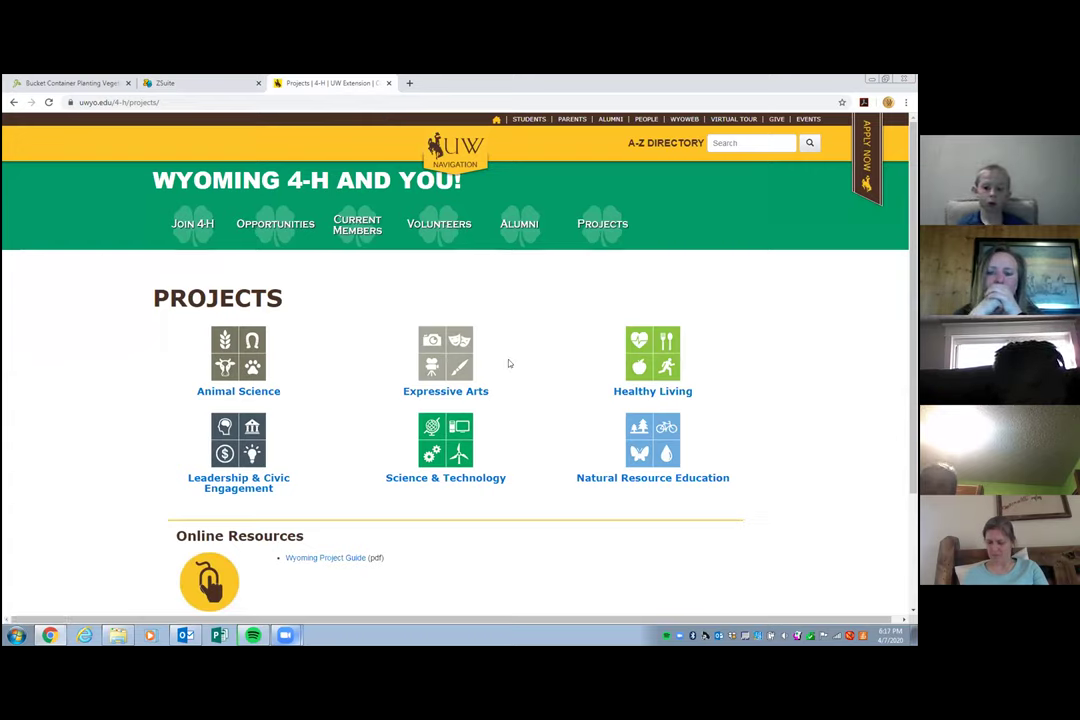
left_click(121, 102)
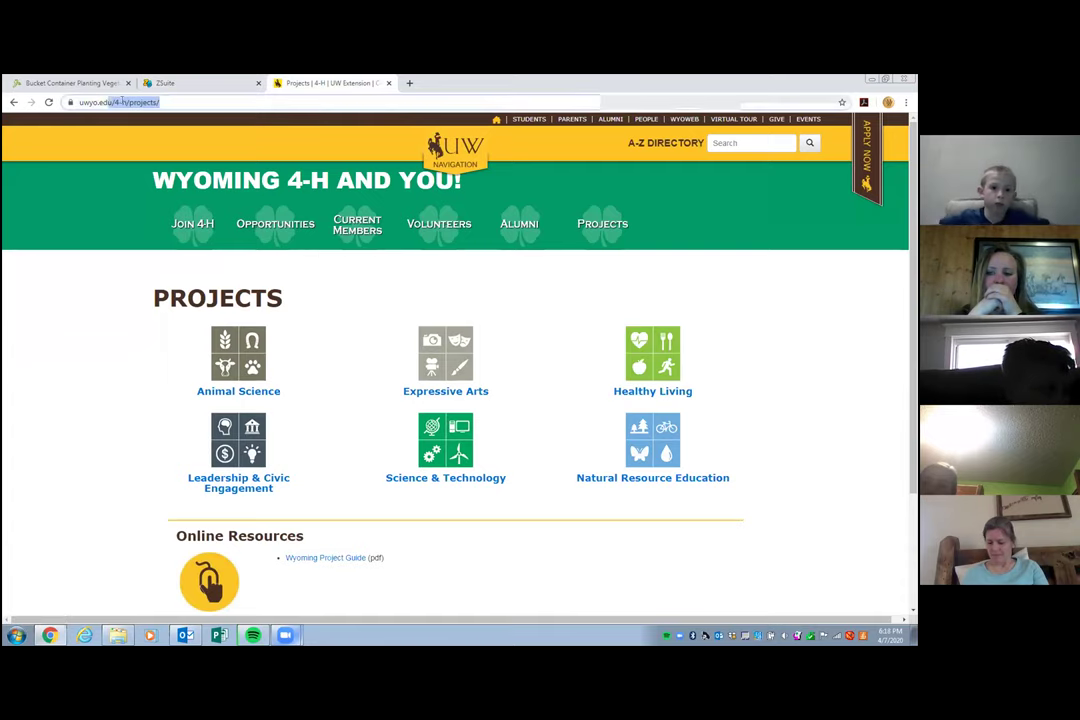
left_click_drag(121, 102, 75, 101)
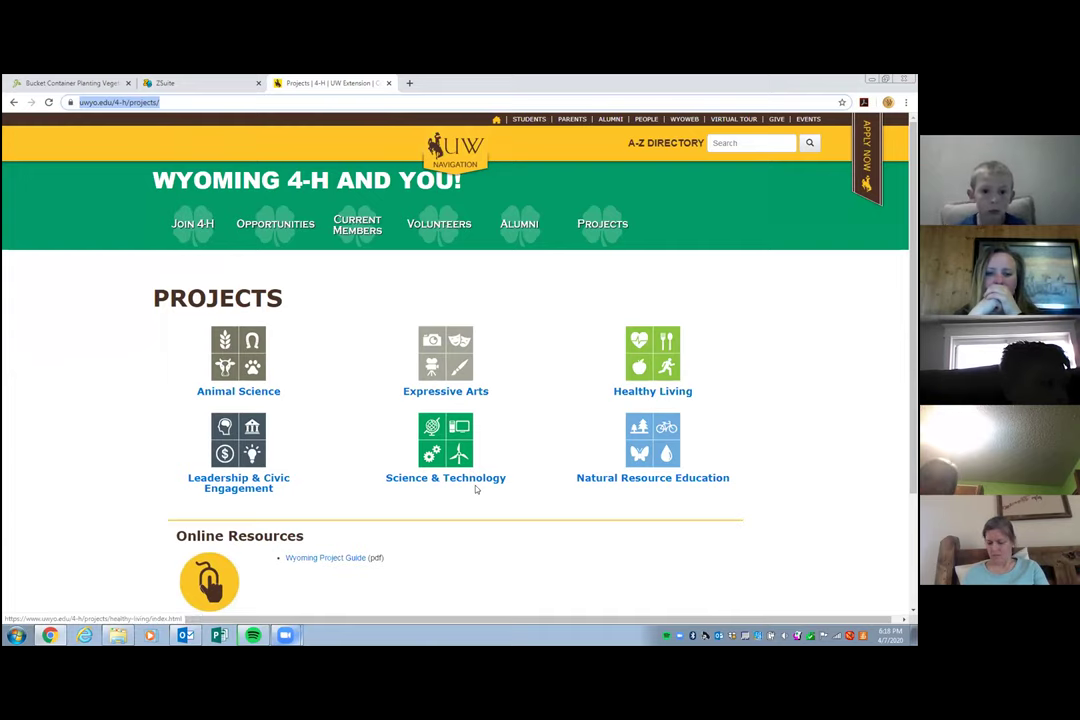
left_click(258, 396)
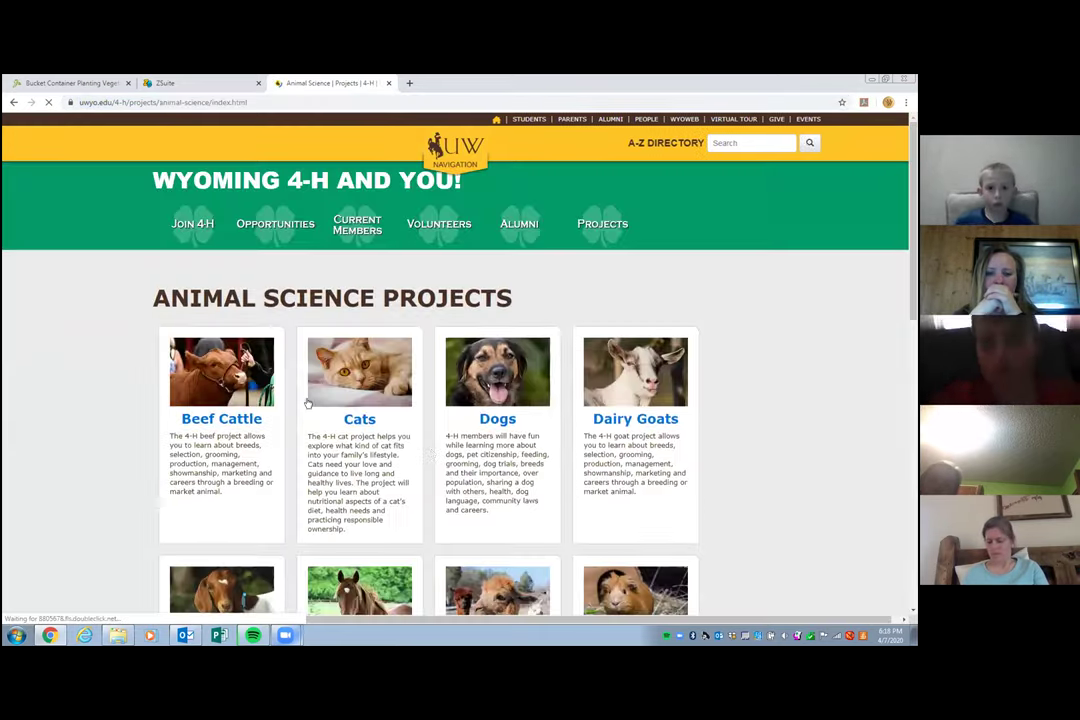
scroll(336, 416, "down", 5)
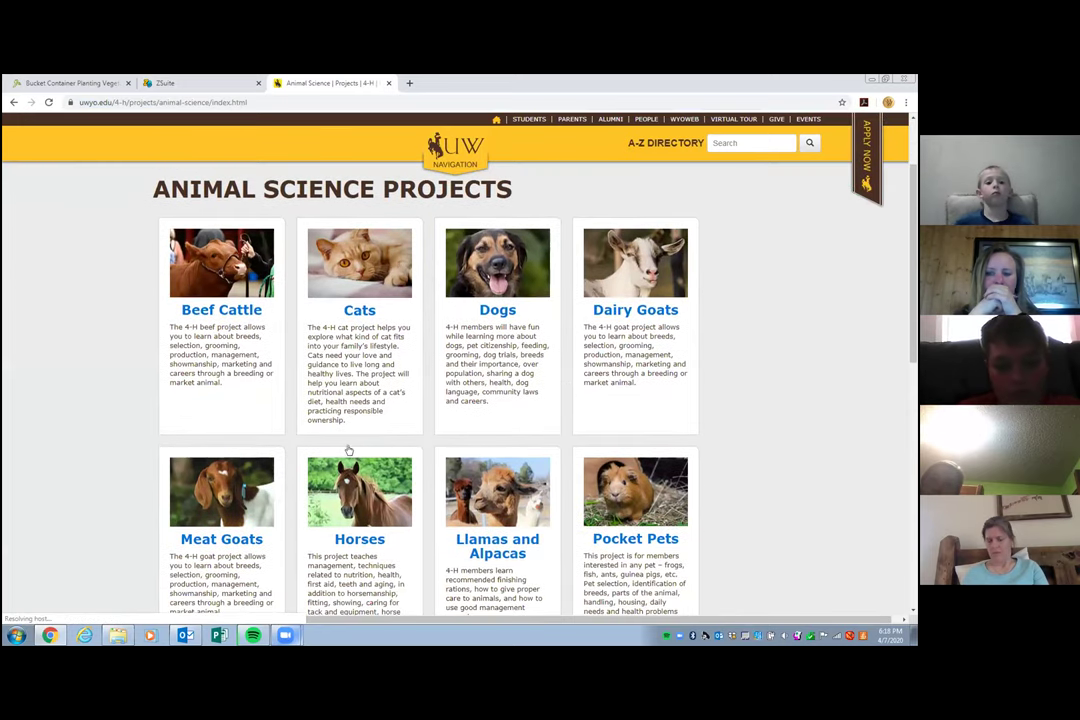
scroll(686, 441, "down", 6)
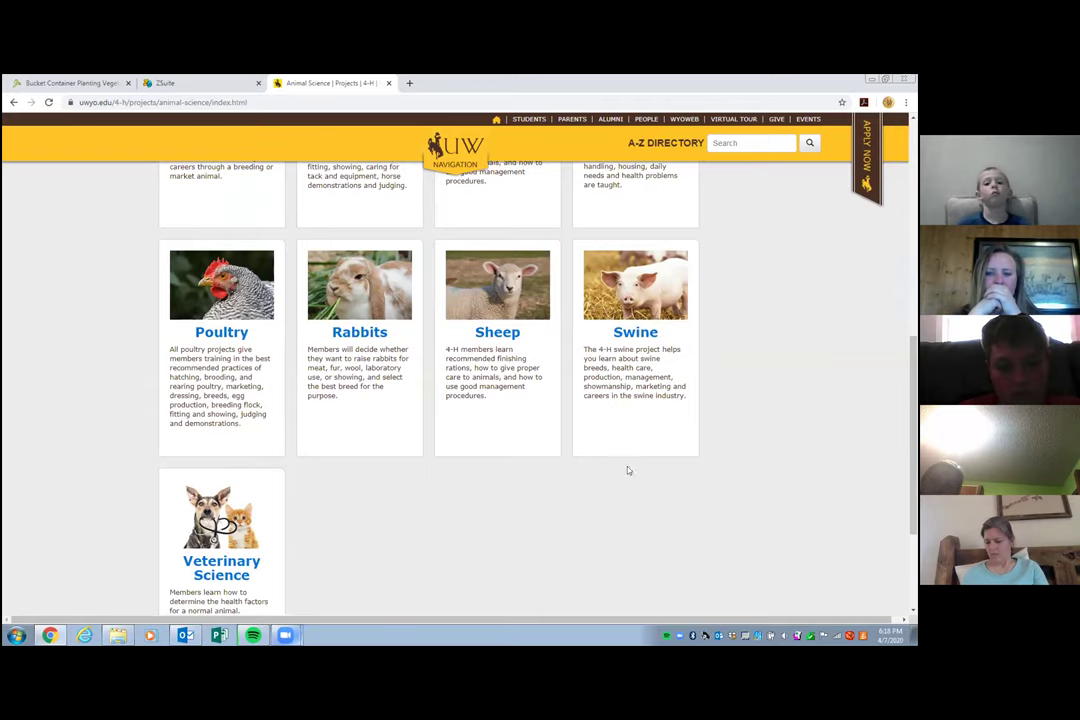
- Save the Market Swine record book in ZSuite and start another named Archery for the Elk Mountain Outlaws 4-H Club
left_click(213, 82)
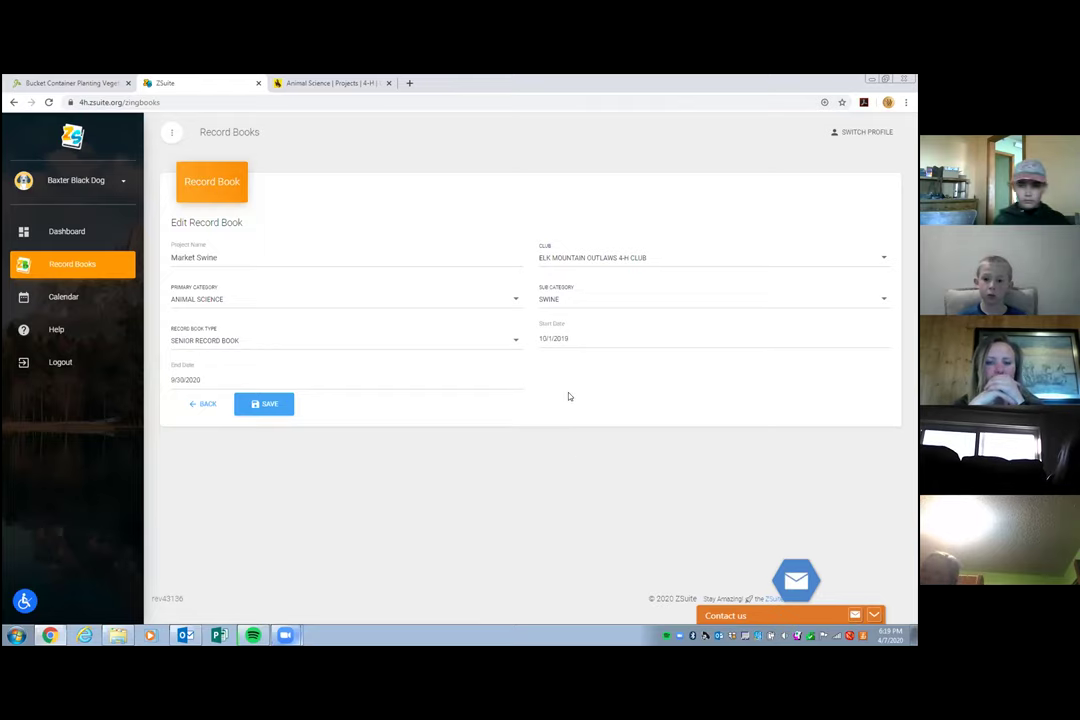
left_click(264, 403)
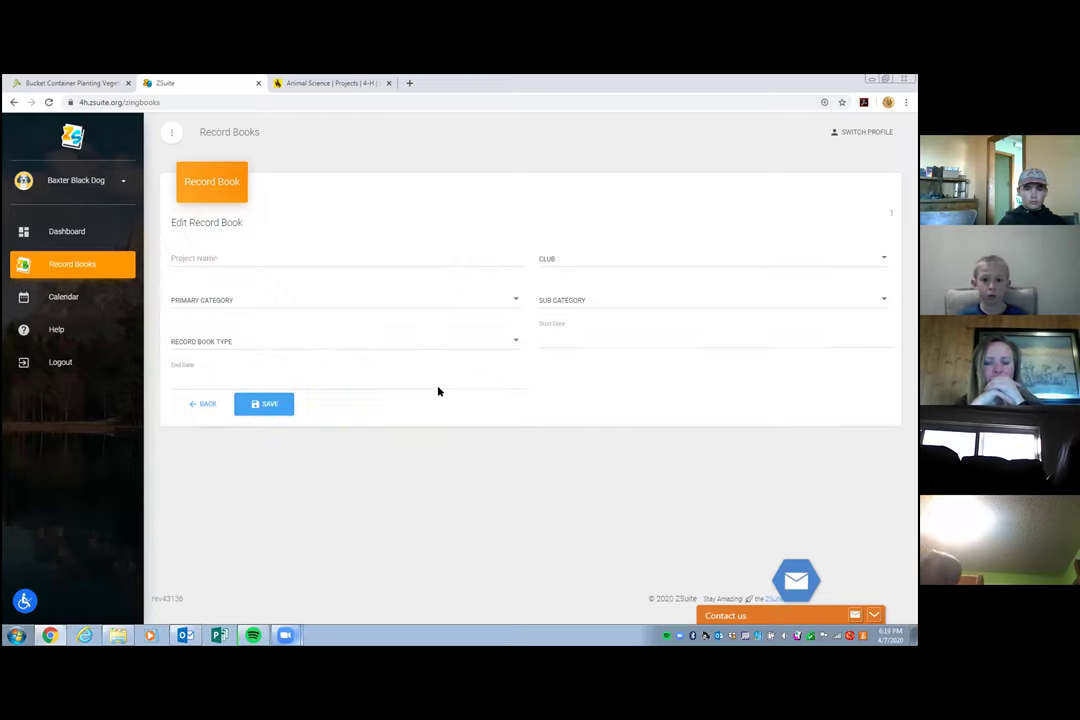
left_click(428, 257)
type("Archery")
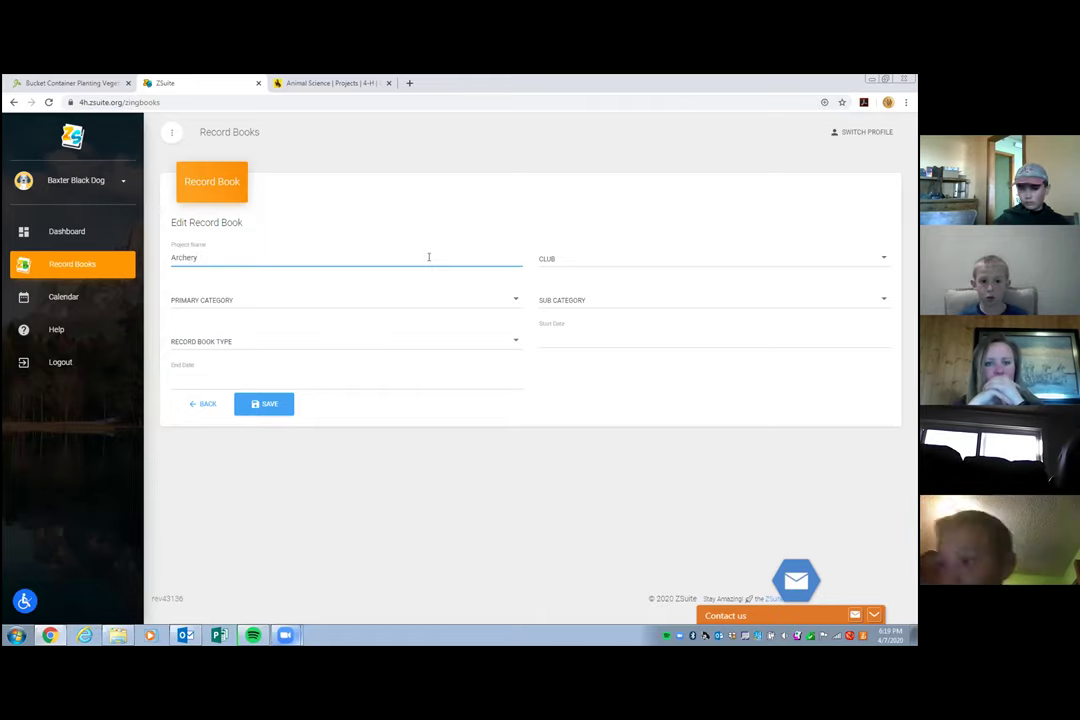
left_click(755, 264)
left_click(755, 261)
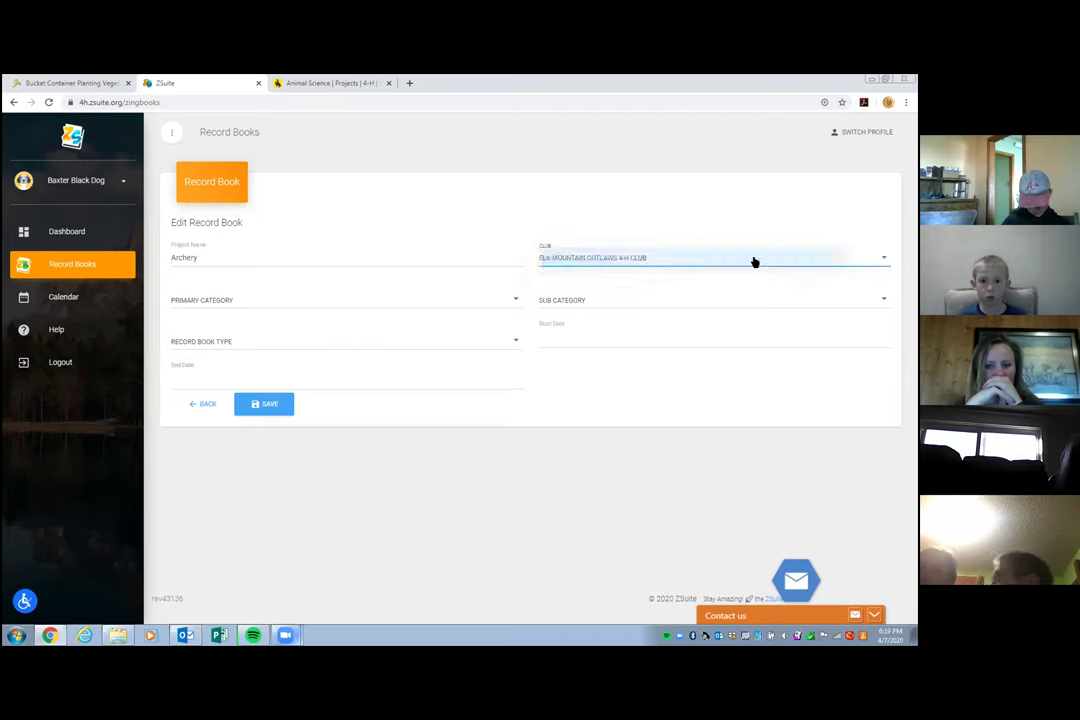
- Set the Archery record book's primary category to Natural Resources Education and its sub category to Shooting Sports
left_click(279, 305)
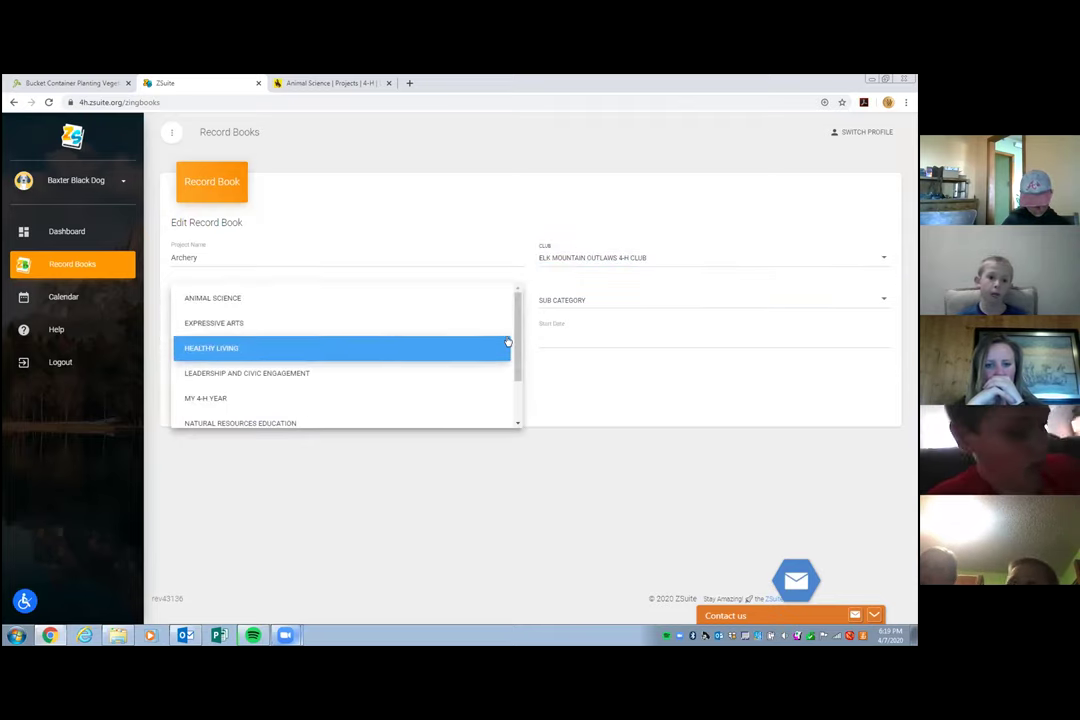
left_click_drag(518, 345, 518, 383)
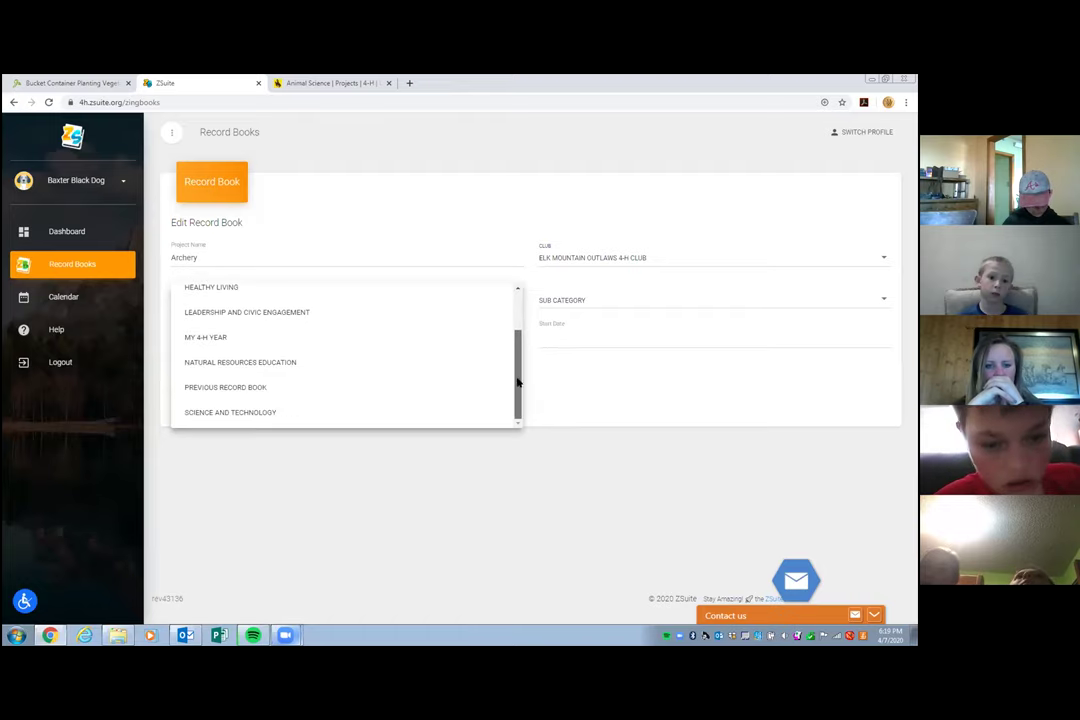
left_click(262, 366)
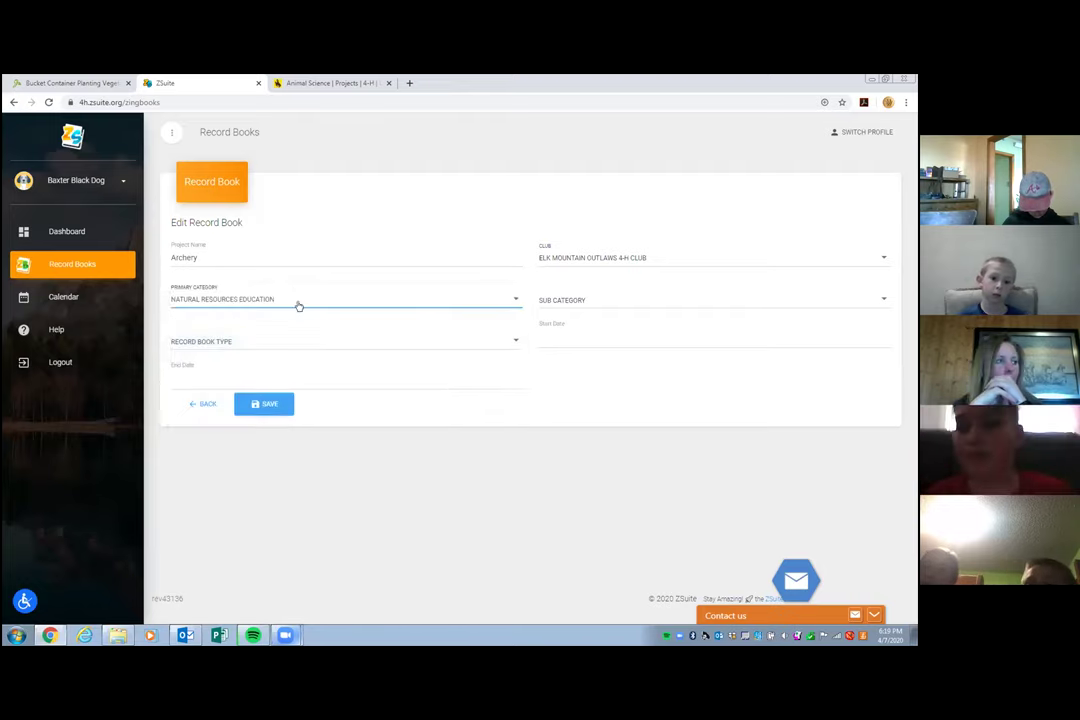
left_click(754, 305)
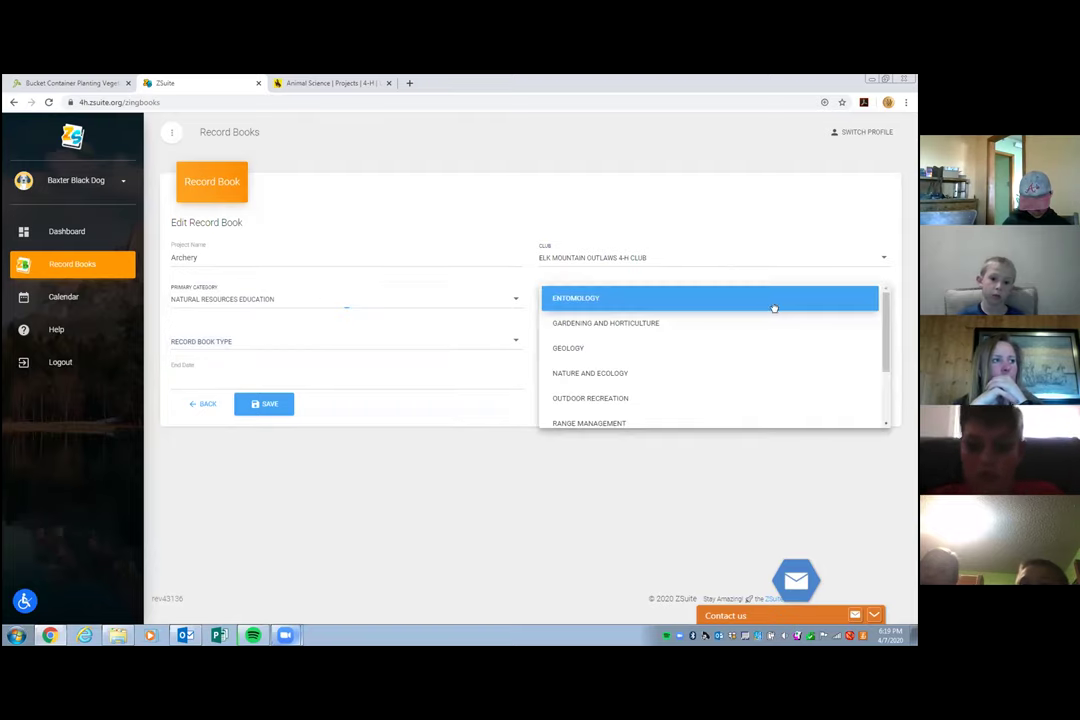
left_click_drag(884, 320, 881, 370)
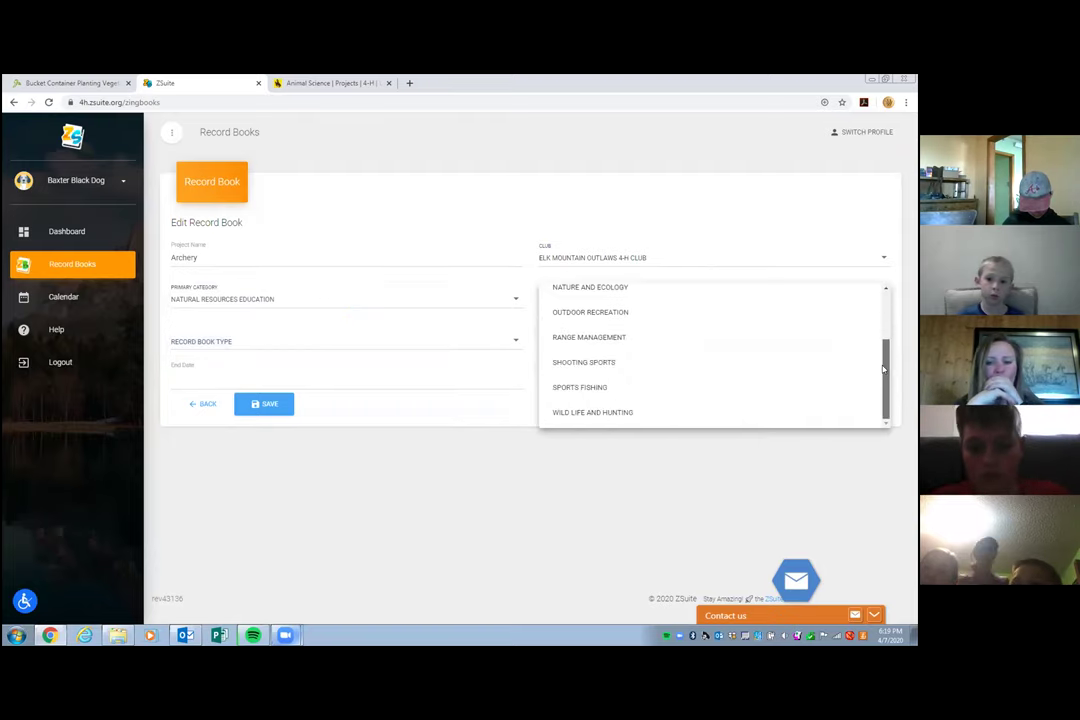
left_click(634, 364)
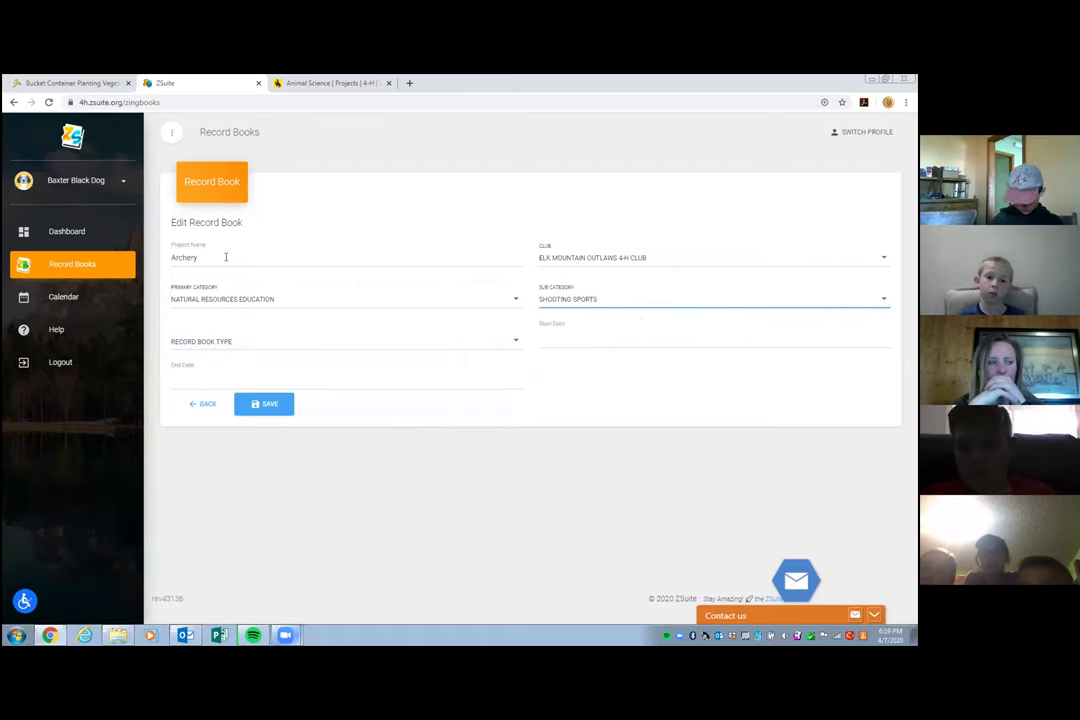
- Review the available sub category and primary category options without changing the Archery record book's selections
left_click(857, 300)
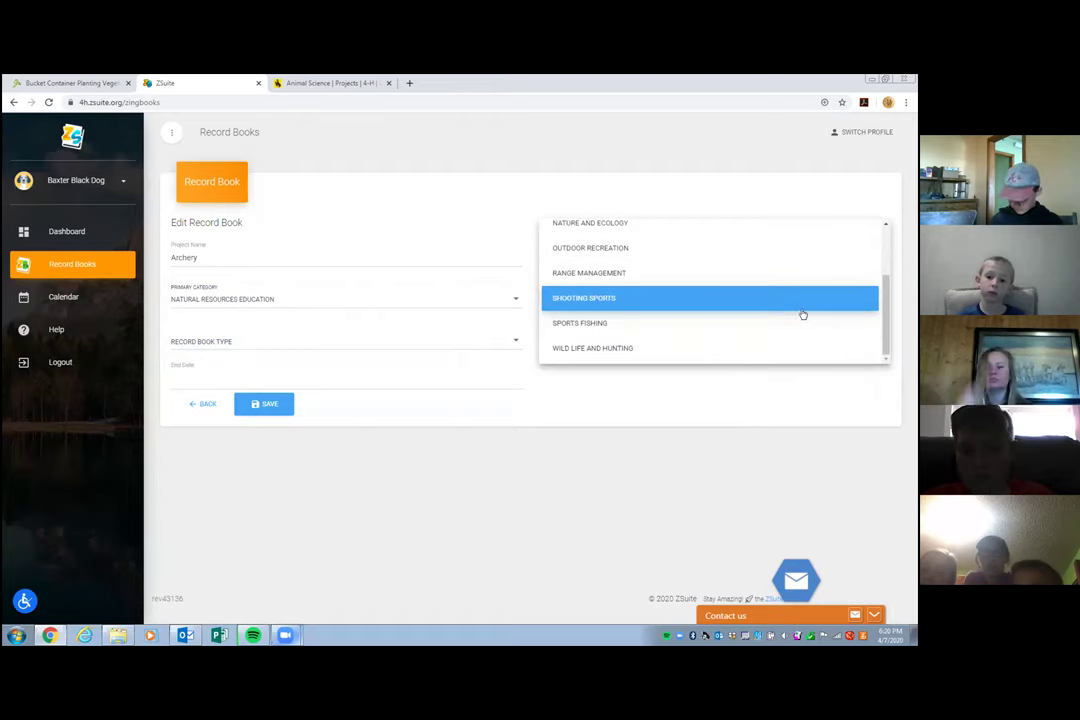
scroll(802, 315, "up", 3)
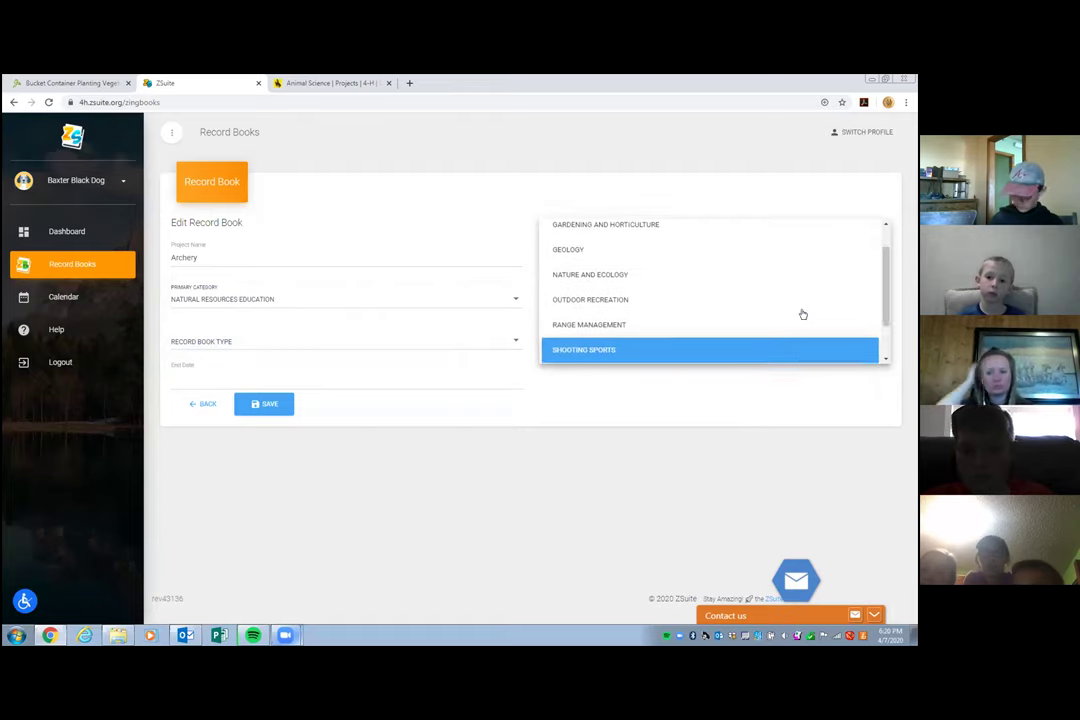
left_click(719, 438)
left_click(499, 299)
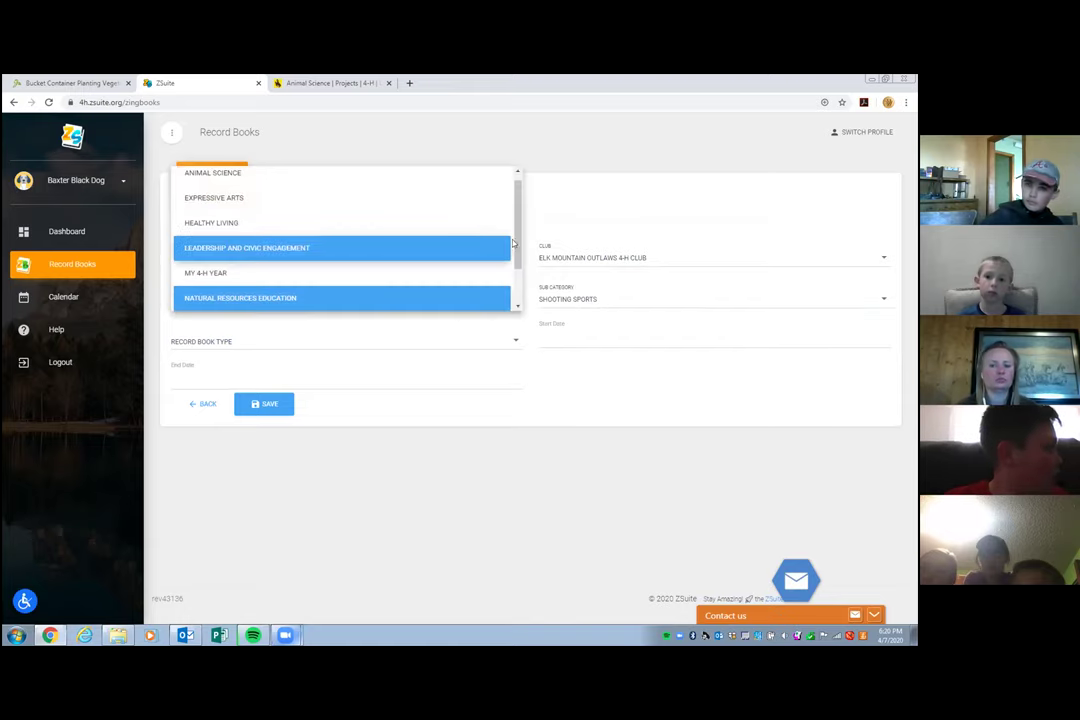
mouse_move(514, 244)
left_mouse_down()
mouse_move(516, 284)
mouse_move(517, 227)
left_mouse_up()
left_click(597, 520)
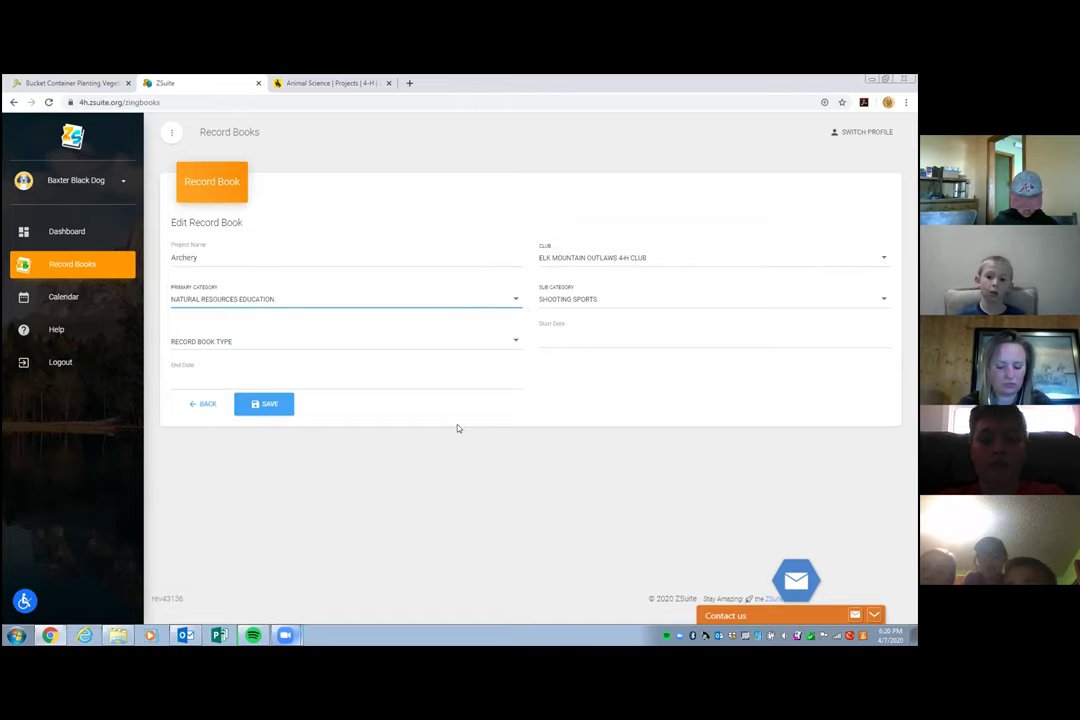
- Set the Archery record book's type to Senior Record Book and its start date to 10/1/2019
left_click(510, 343)
left_click(315, 385)
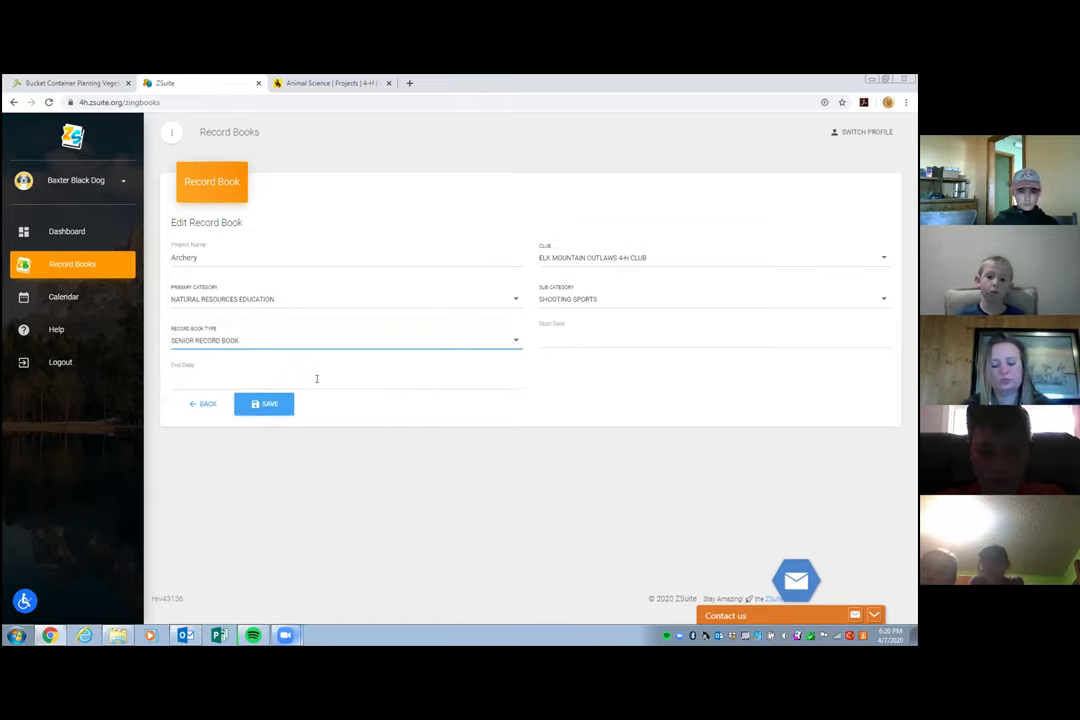
left_click(684, 340)
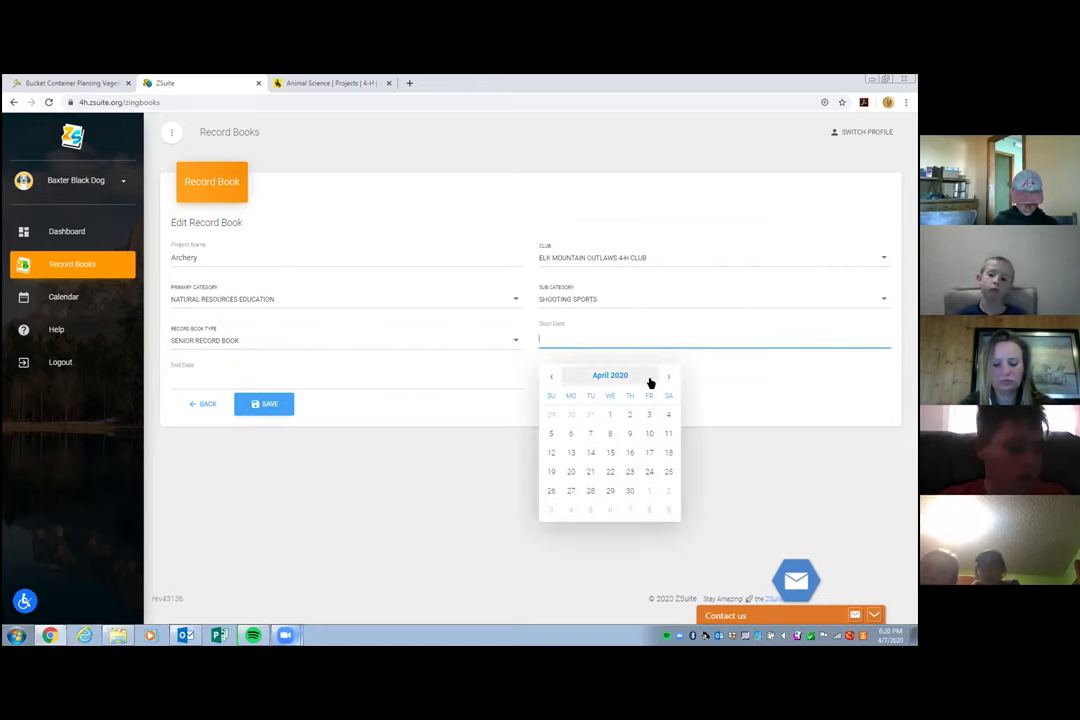
left_click(550, 376)
left_click(550, 377)
left_click(550, 378)
left_click(550, 378)
left_click(550, 378)
left_click(550, 378)
left_click(590, 414)
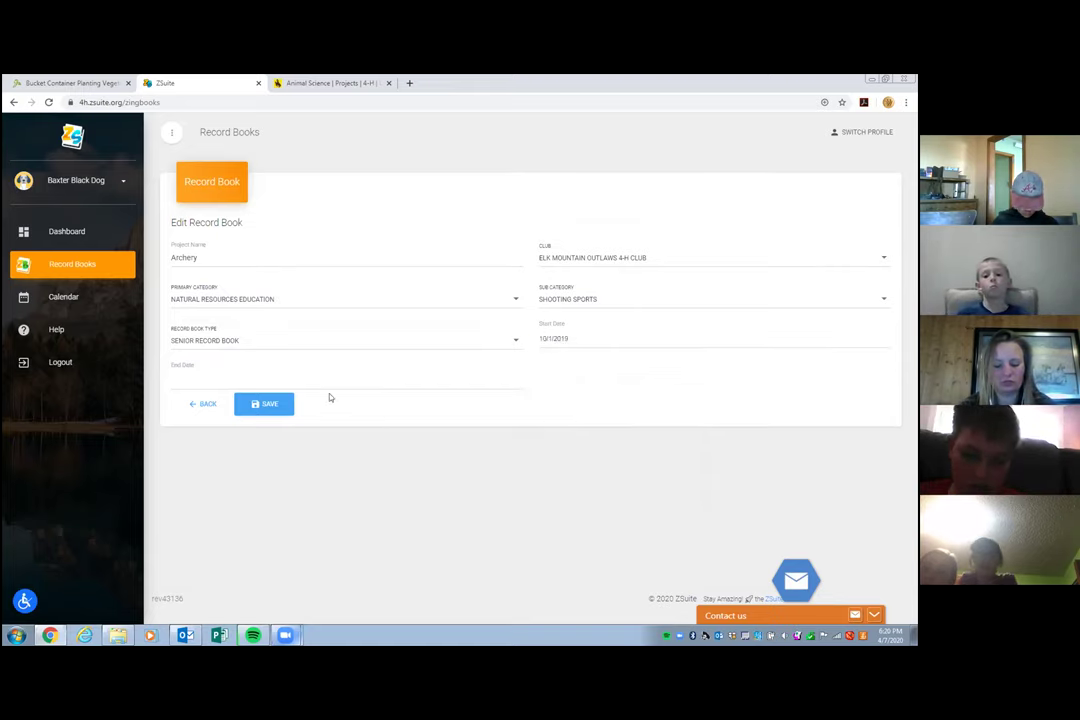
- Set the Archery record book's end date to 9/30/2020 and save the record book
left_click(326, 380)
left_click(299, 418)
left_click(299, 418)
left_click(299, 418)
left_click(299, 418)
left_click(299, 418)
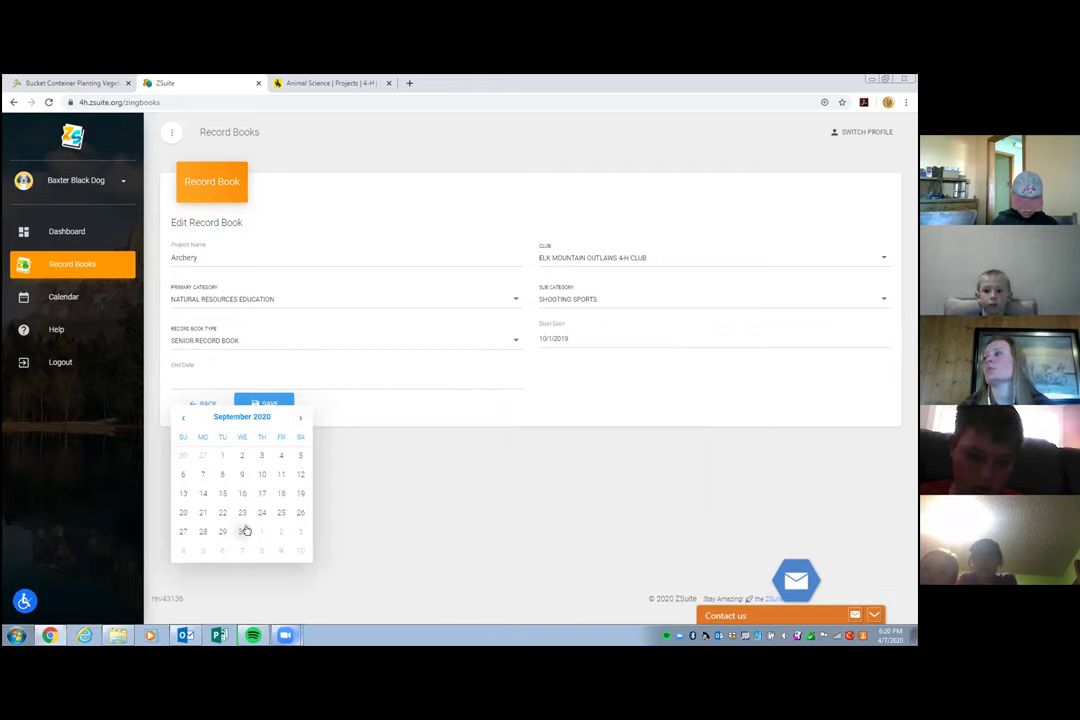
left_click(242, 531)
left_click(273, 404)
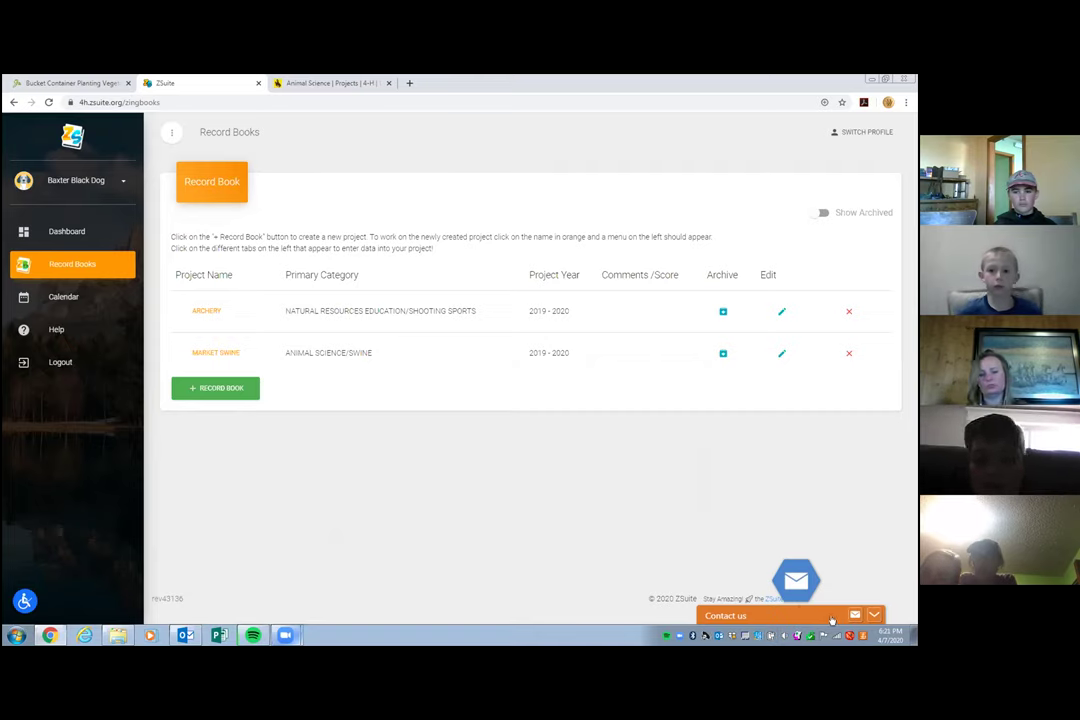
- View the support contact form used for sending a help request, and close it again
left_click(876, 614)
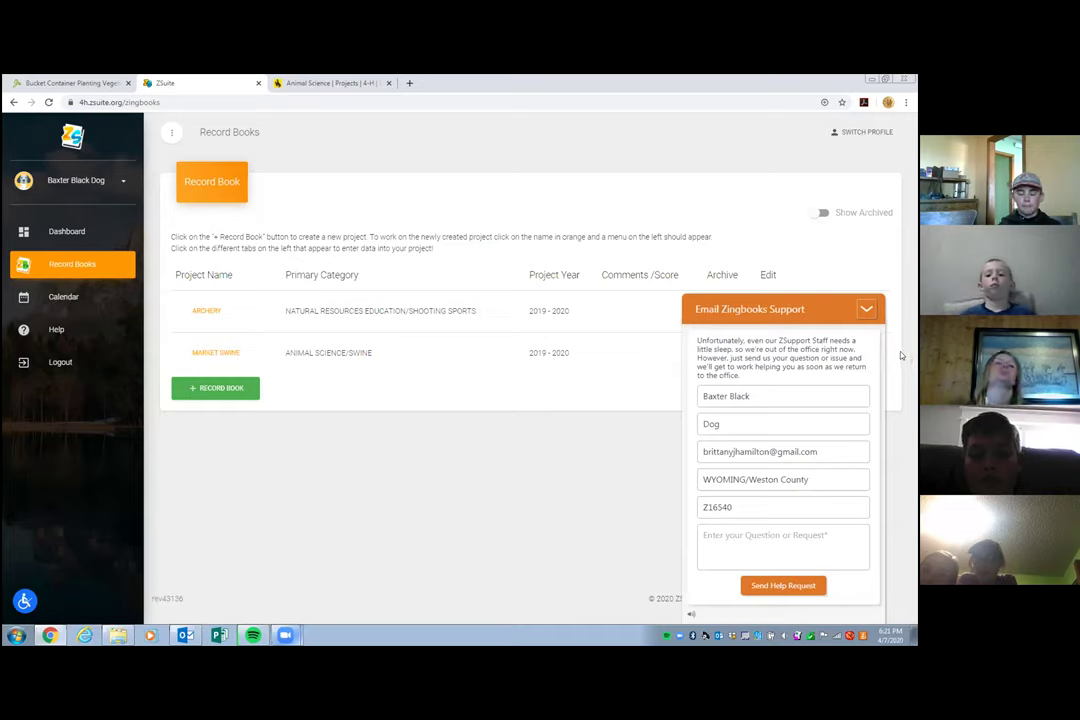
left_click(866, 309)
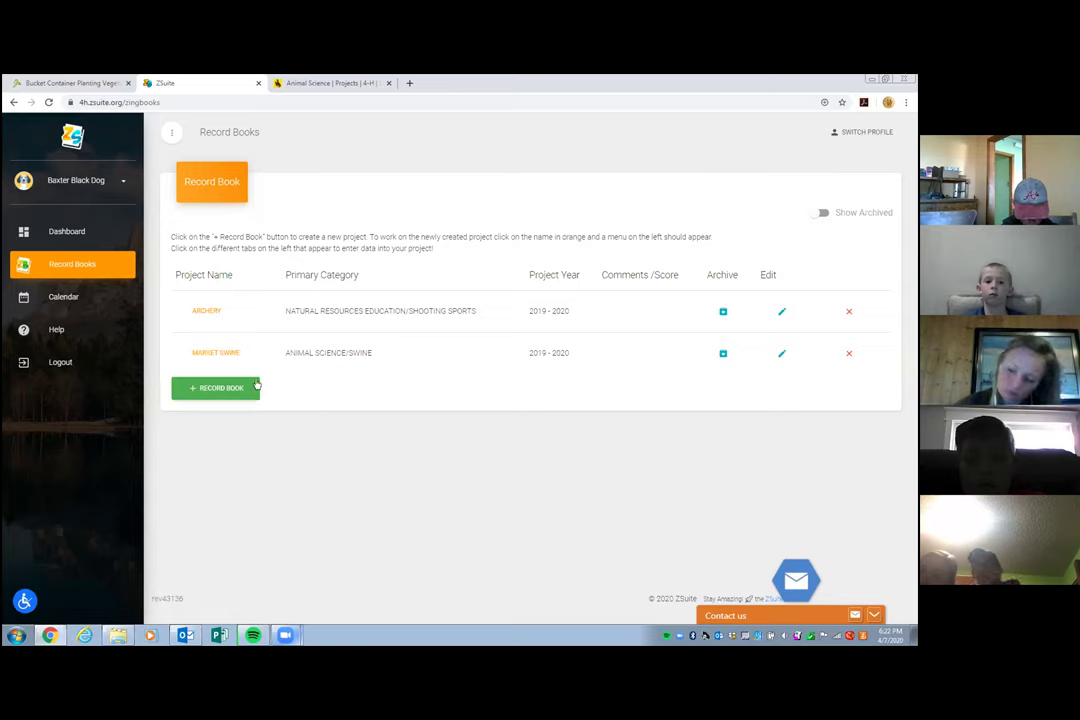
- Open the Market Swine record book's project information at its learning goals section
left_click(216, 353)
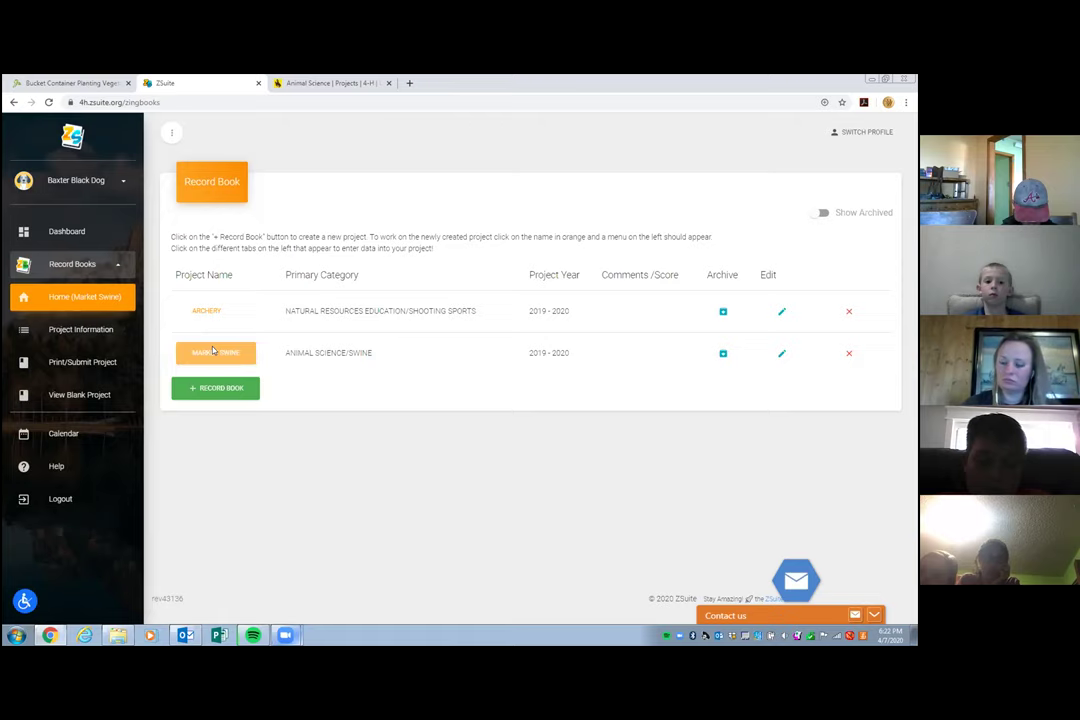
left_click(88, 330)
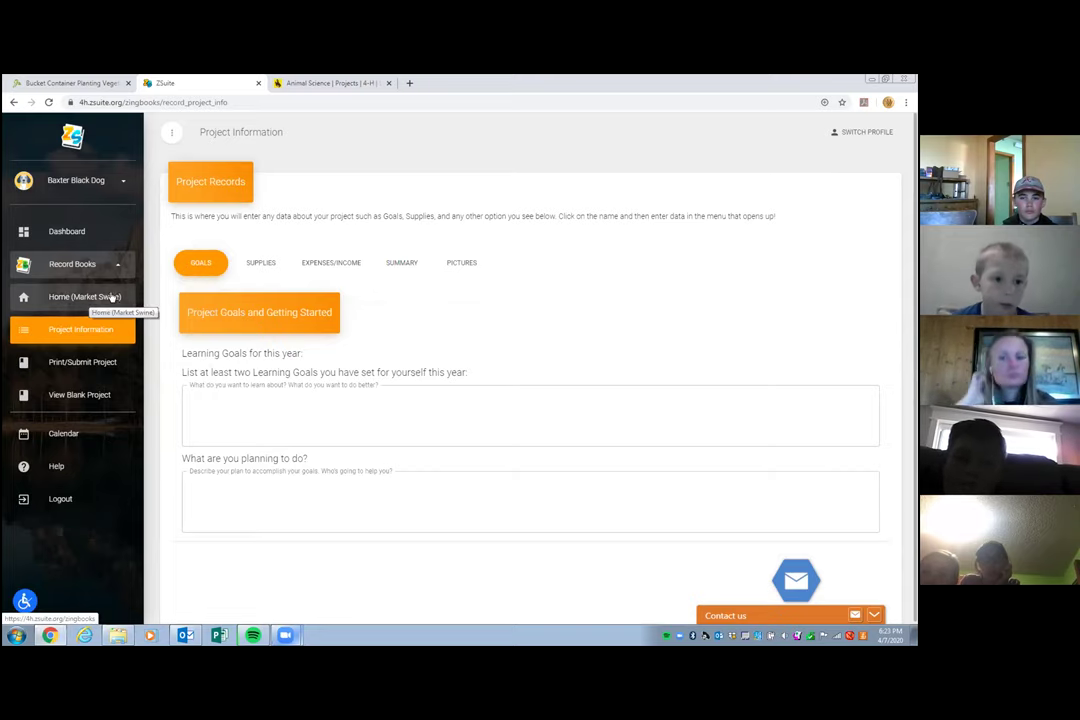
left_click(474, 407)
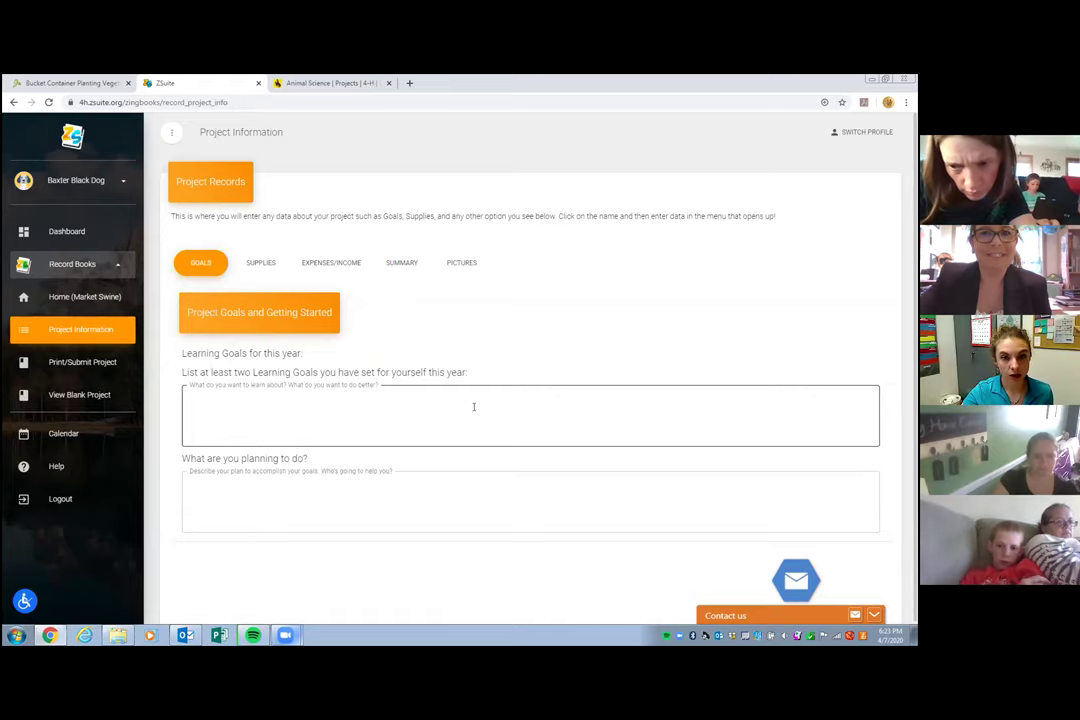
left_click(547, 359)
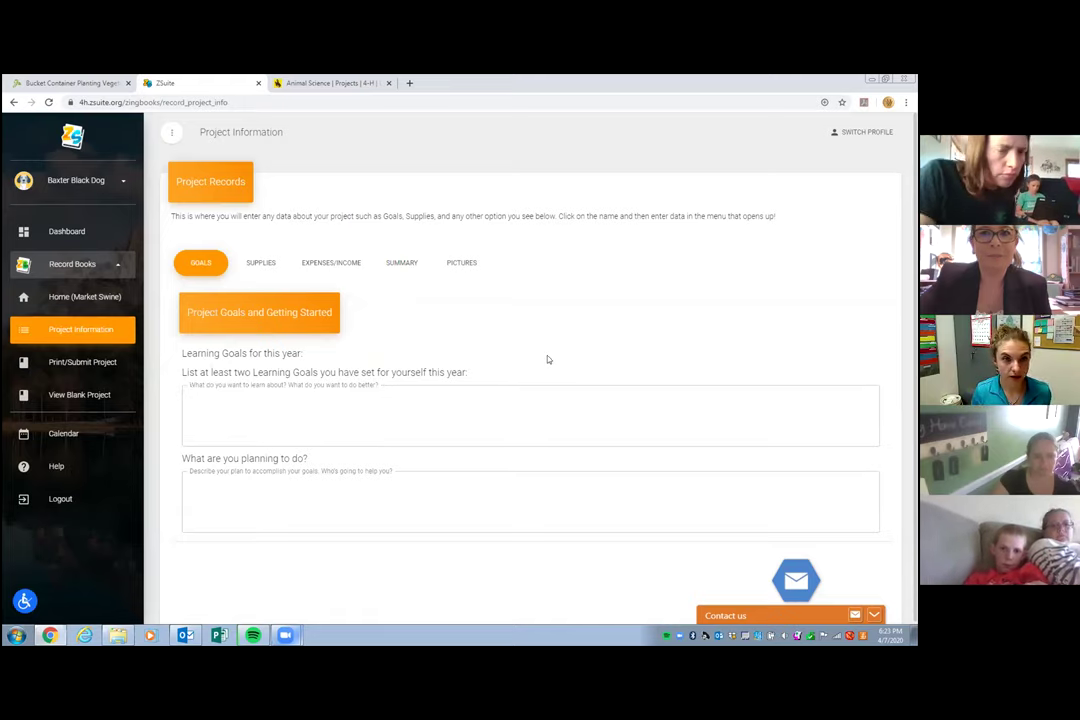
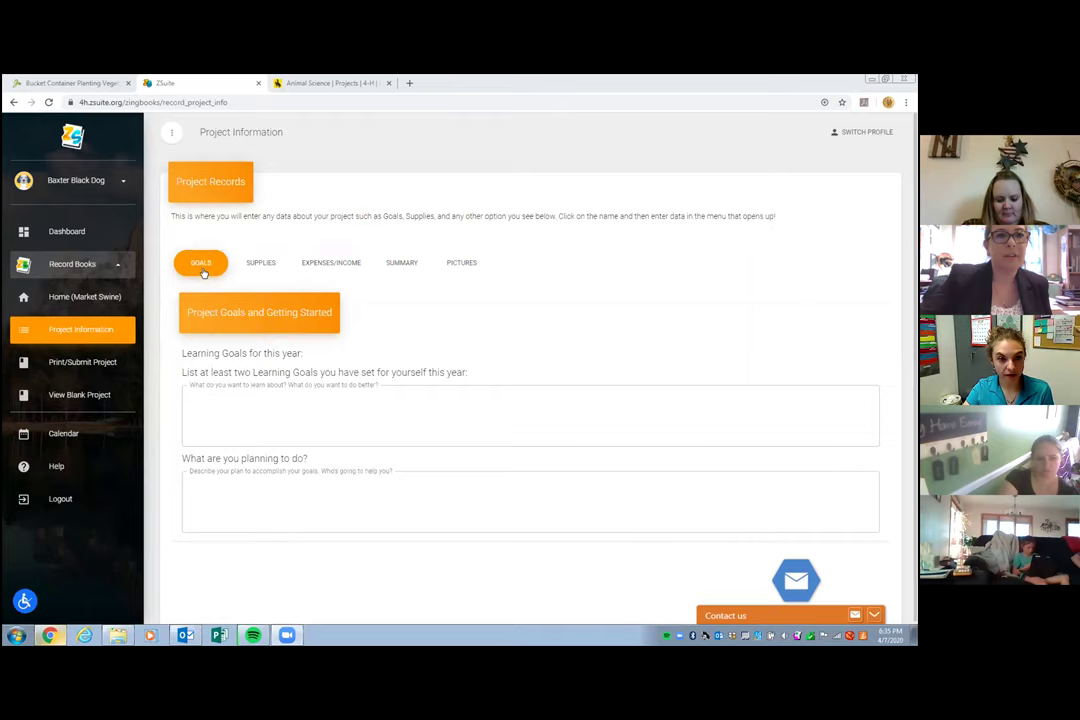
- Enter the learning goal "By county fair, I want to know all the parts of the pig so I can better answer questions and do well in showmanship."
left_click(230, 397)
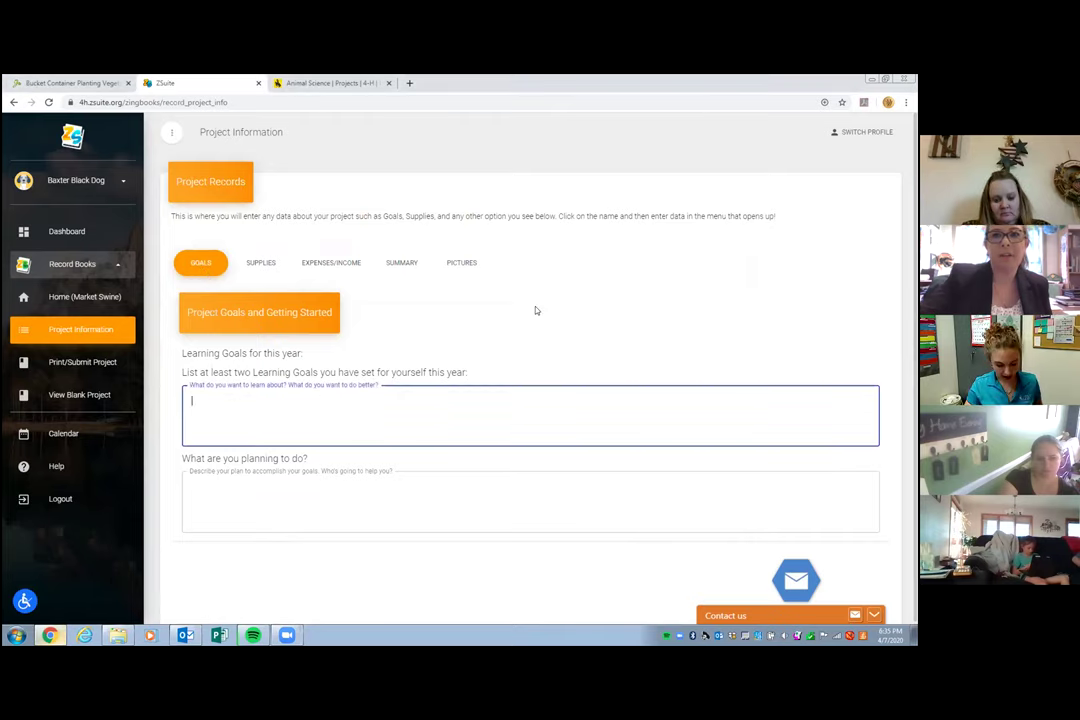
type("By county ")
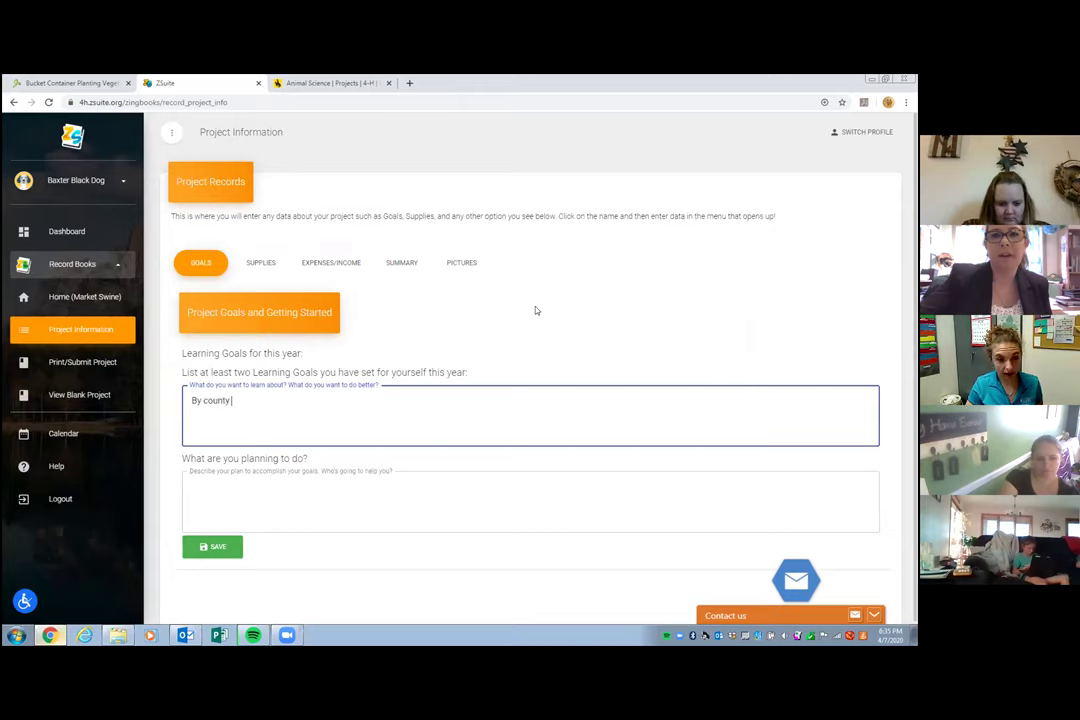
type("fair,")
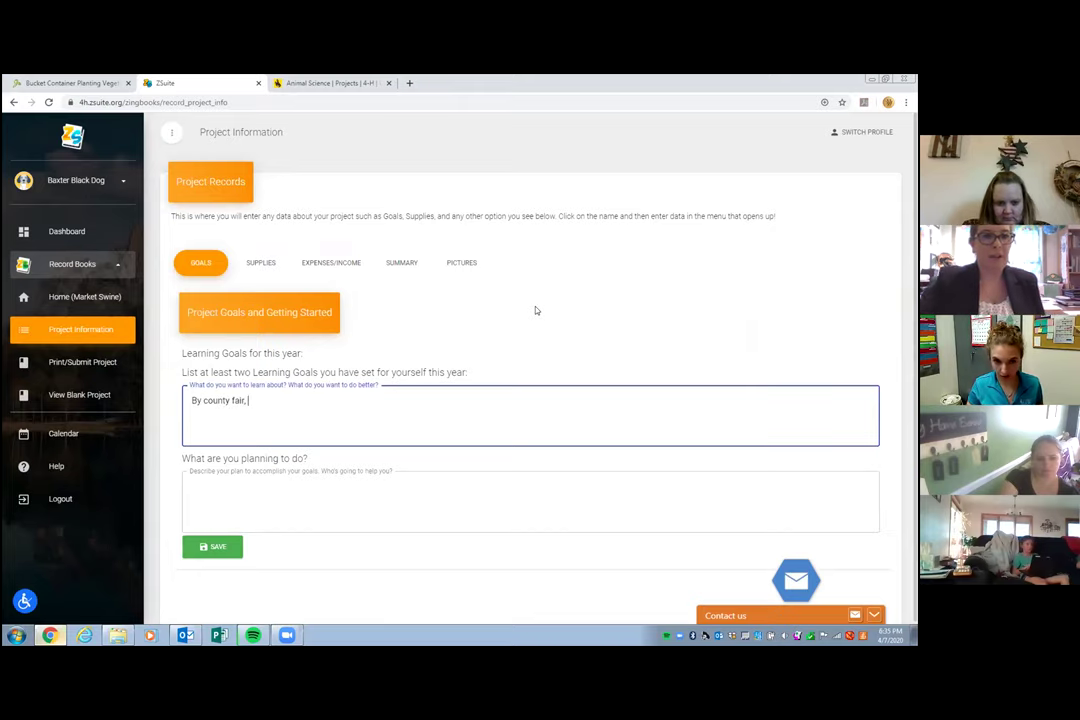
type(" I want")
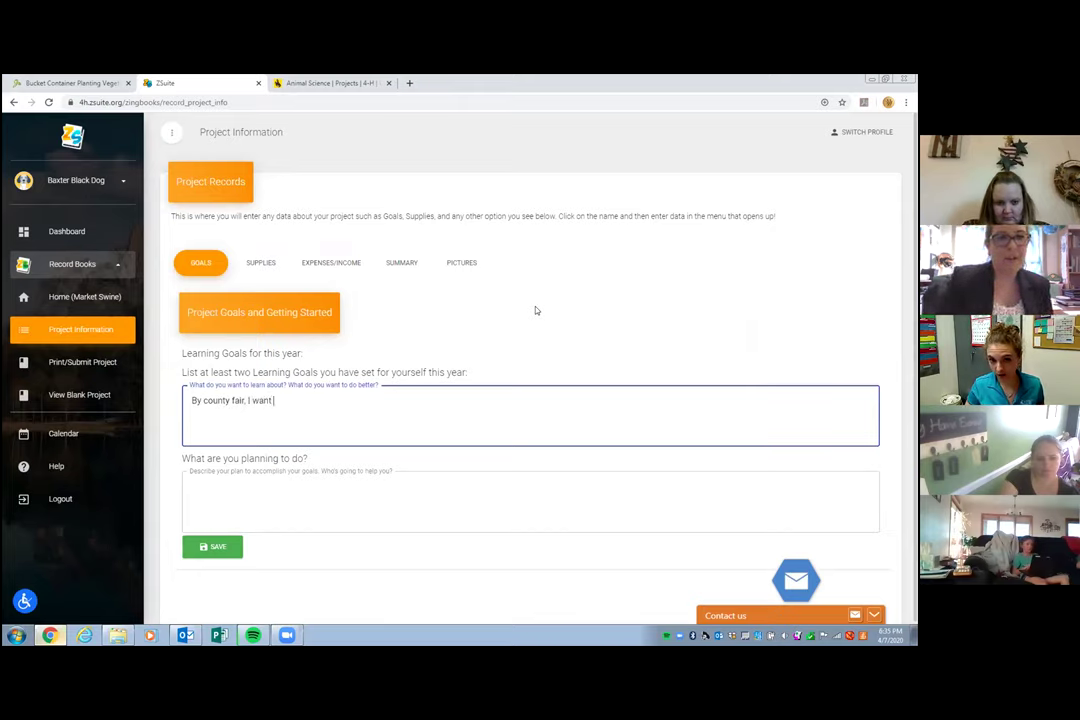
type(" to know all the parts")
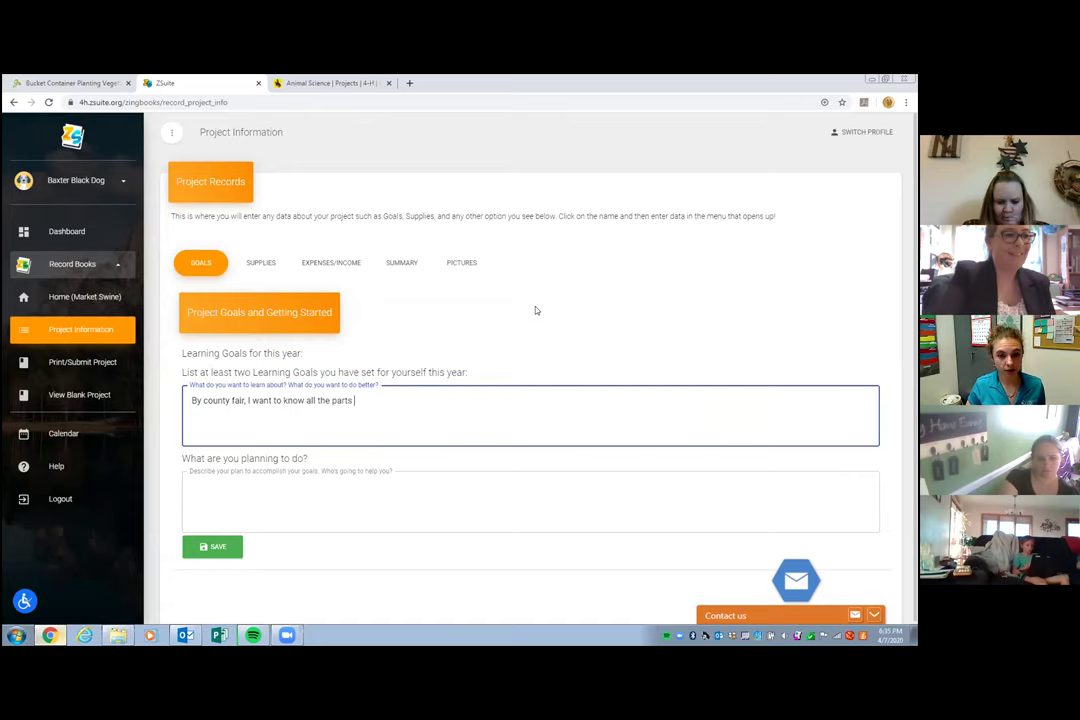
type(" of the pig")
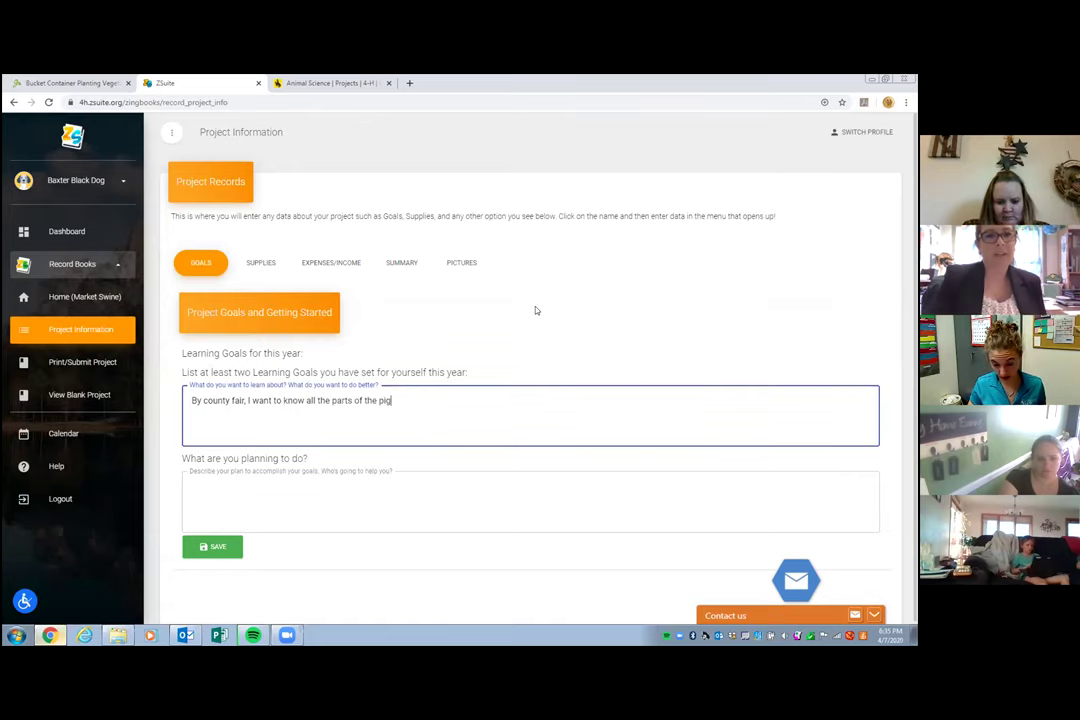
type(" so I can")
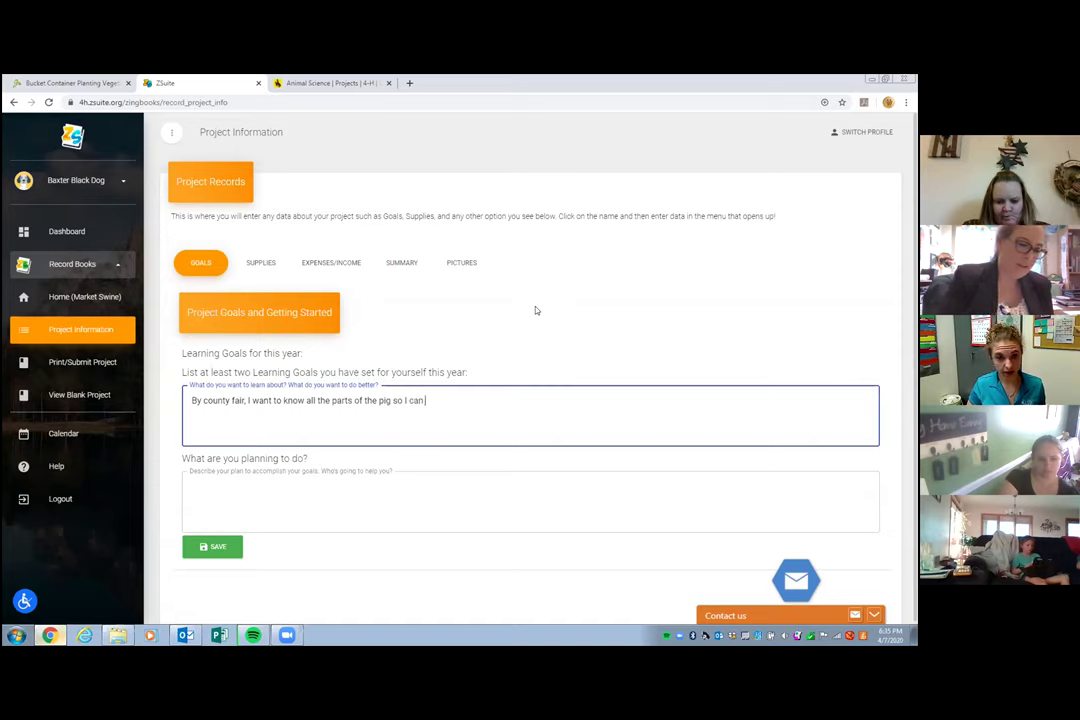
type(" better answer ques")
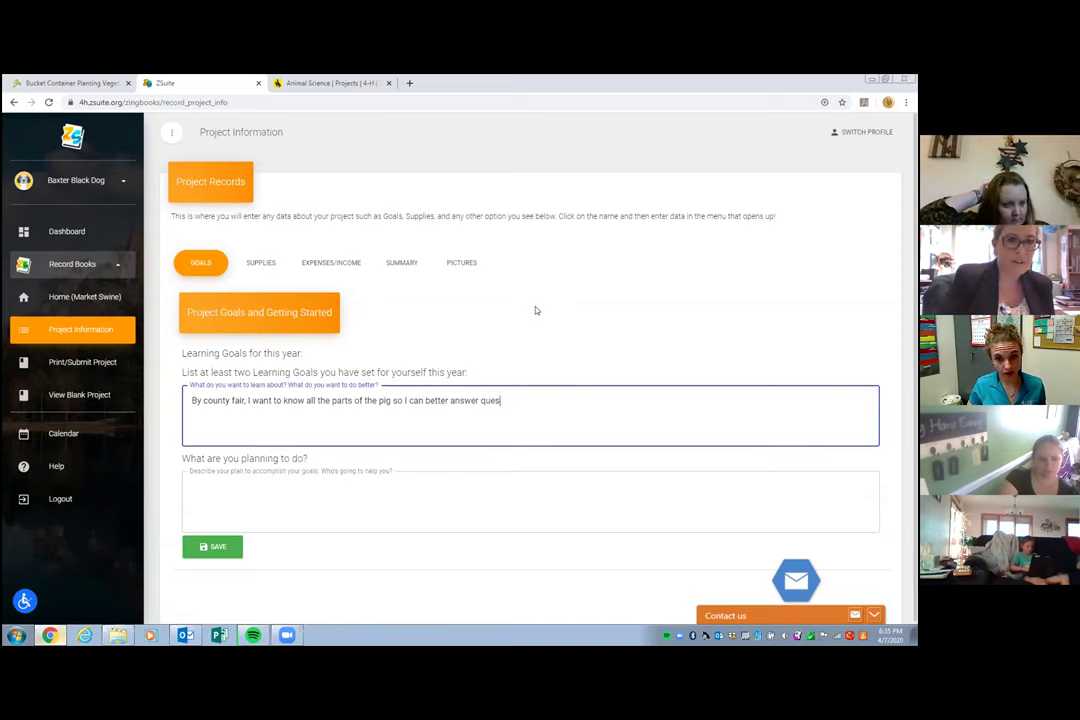
type("tions an")
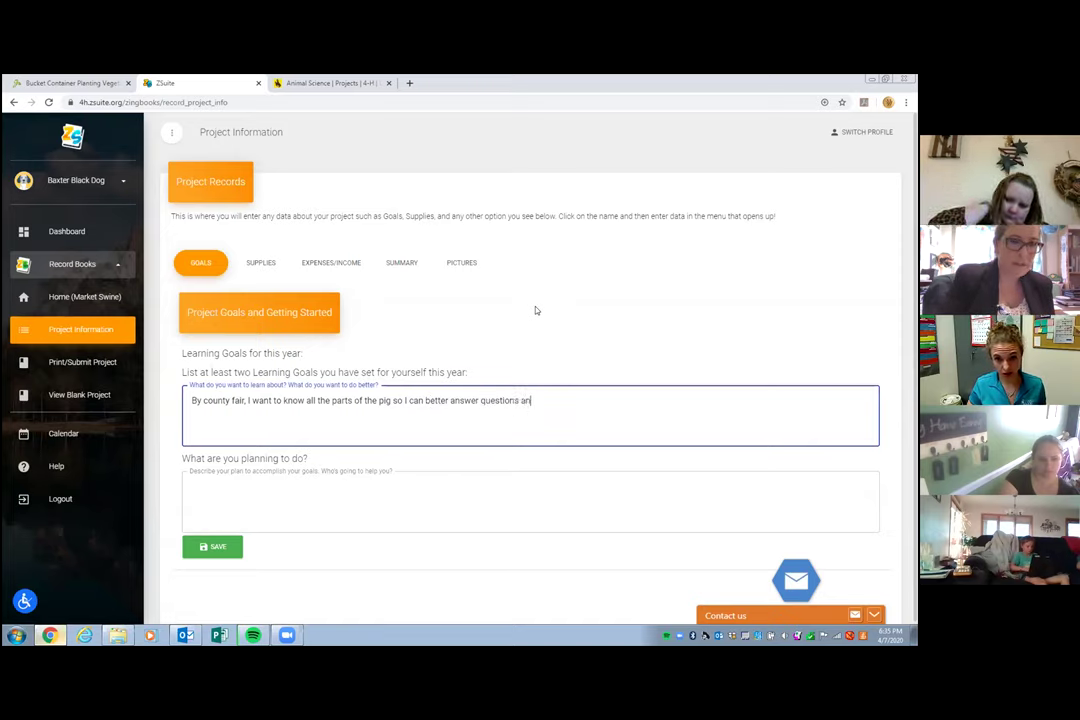
type("d do well in show")
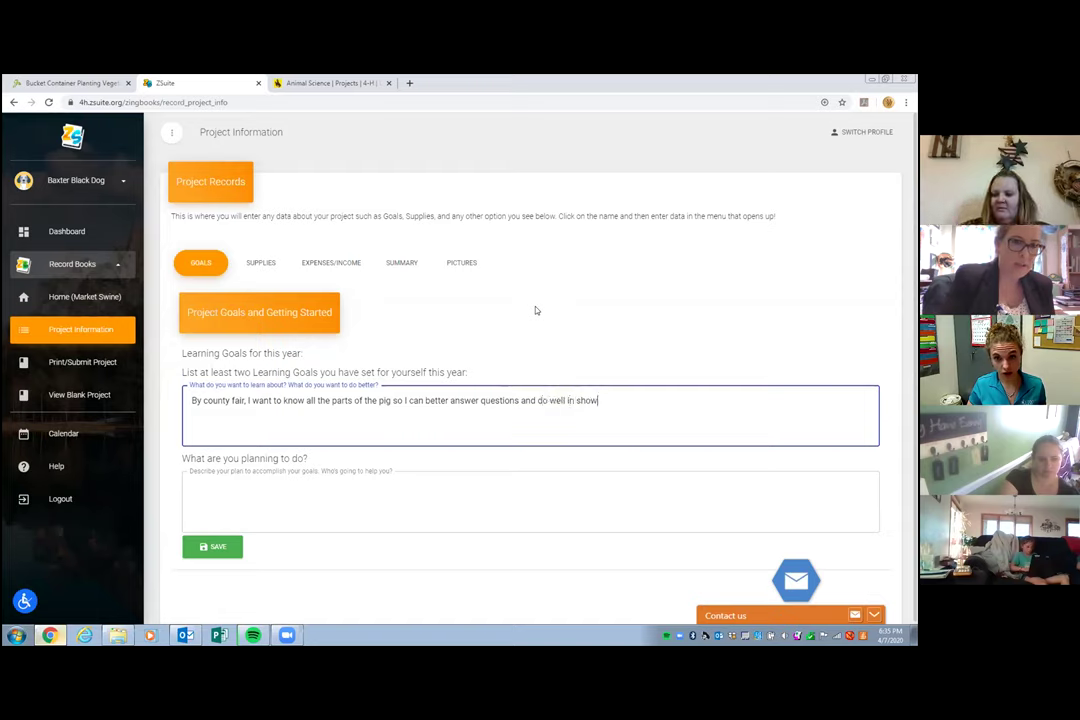
type("manshp.")
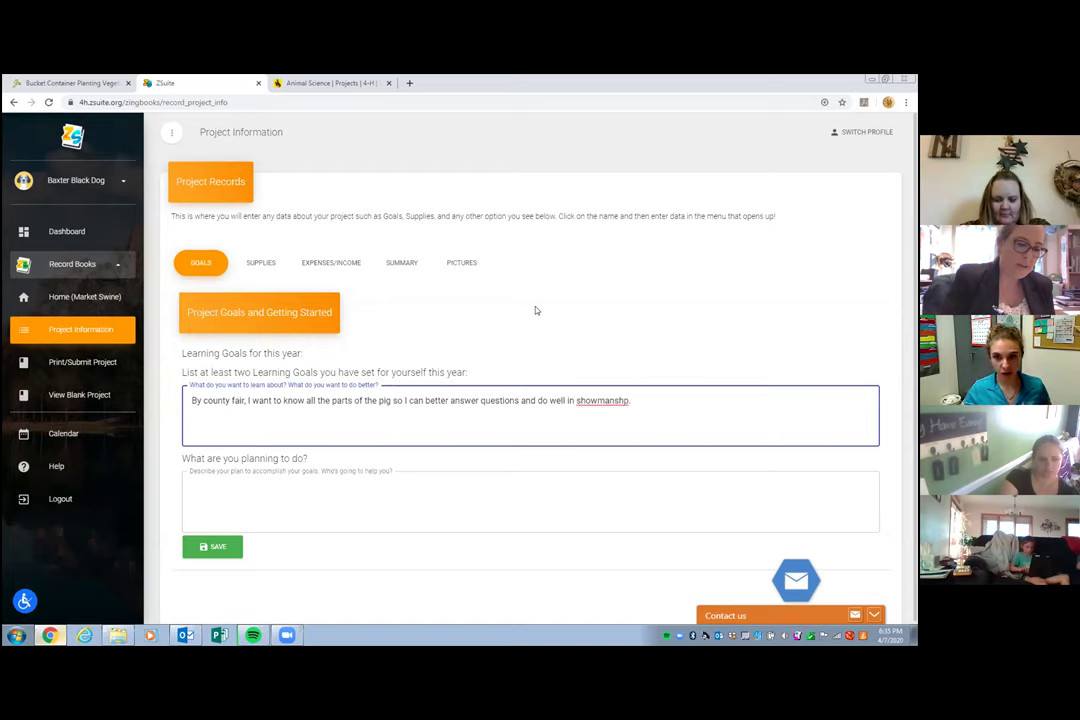
key("BackSpace")
key("BackSpace")
key("BackSpace")
type("ip")
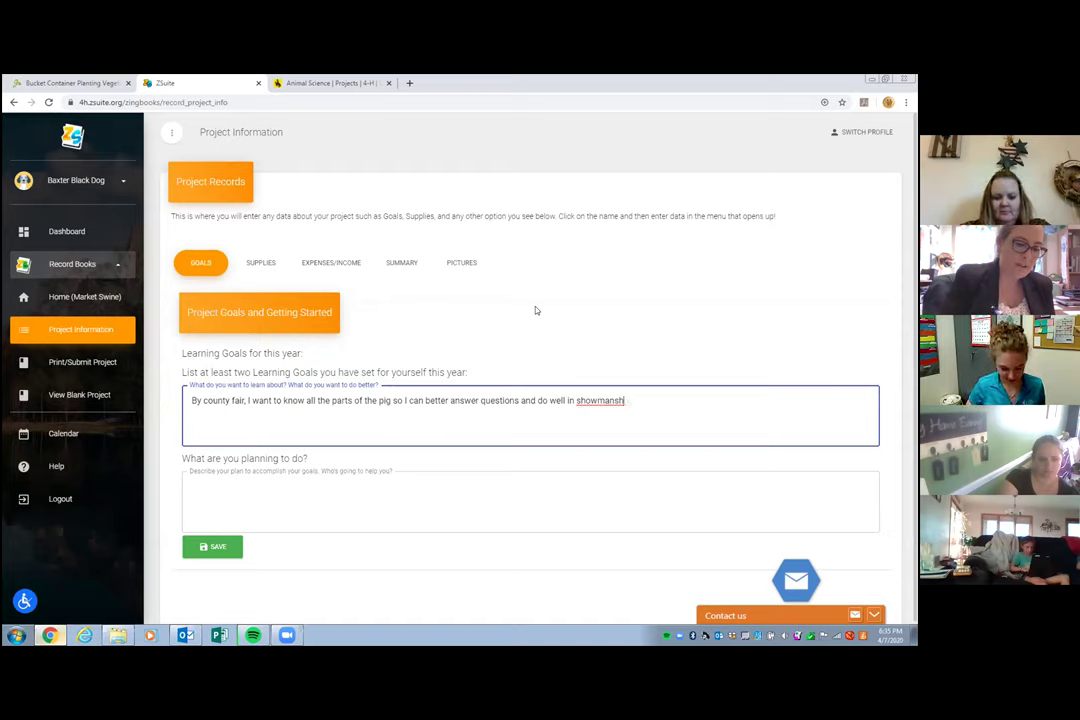
type(".")
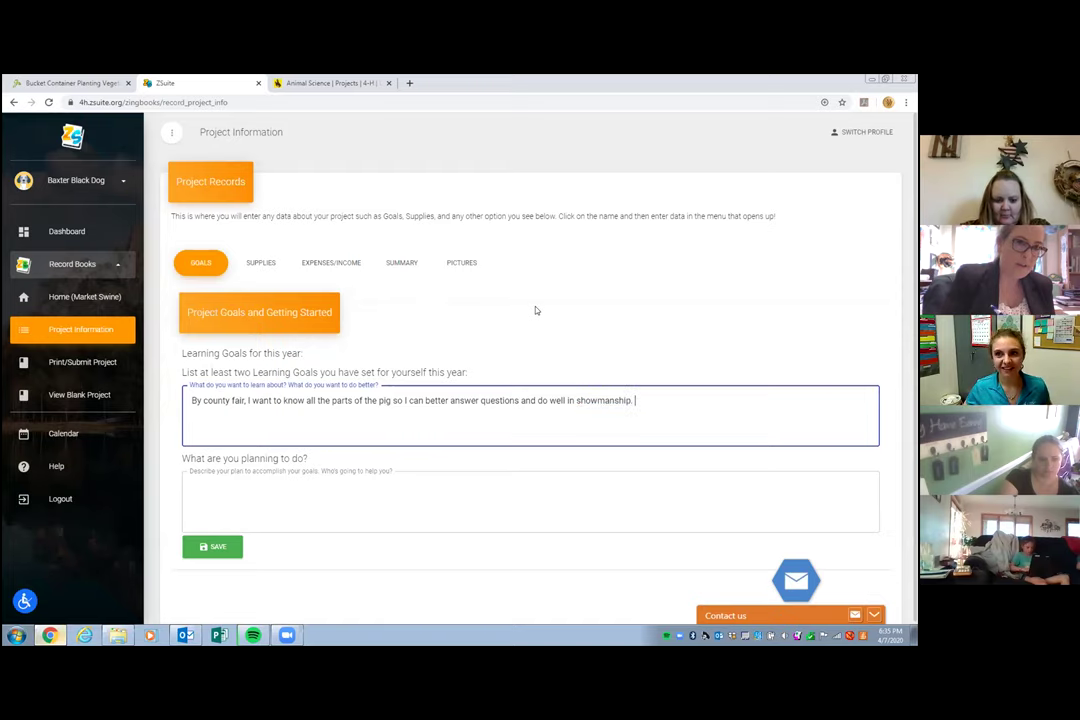
- Save the Market Swine project goals, leaving the plan description empty
left_click(320, 489)
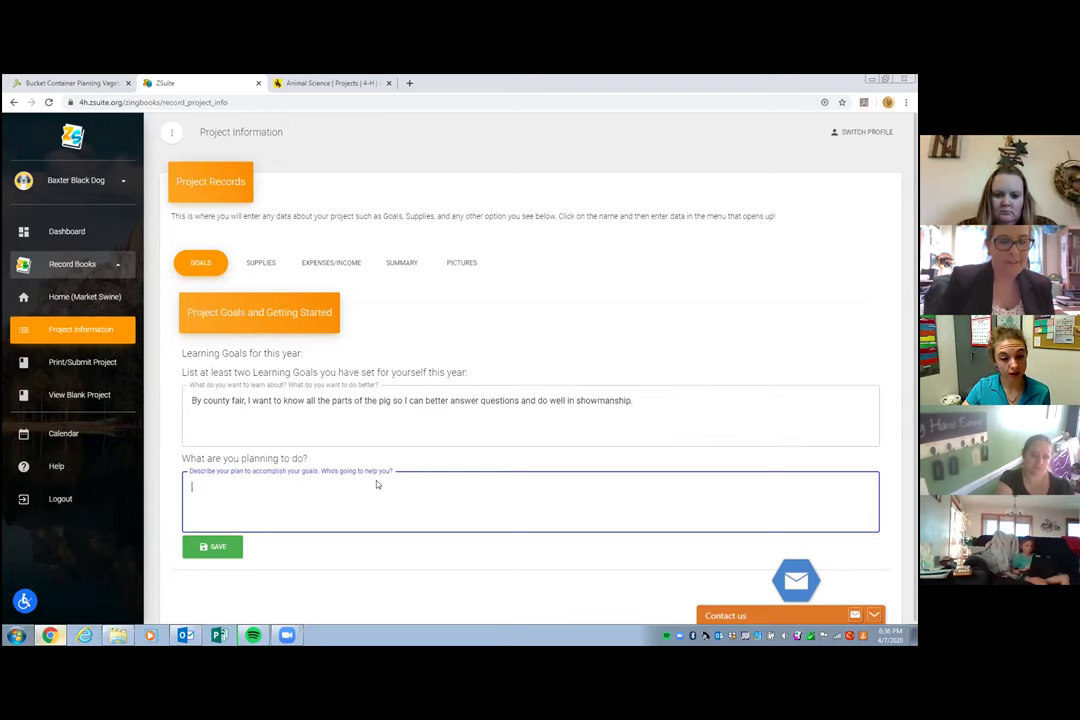
scroll(308, 493, "down", 1)
left_click(218, 493)
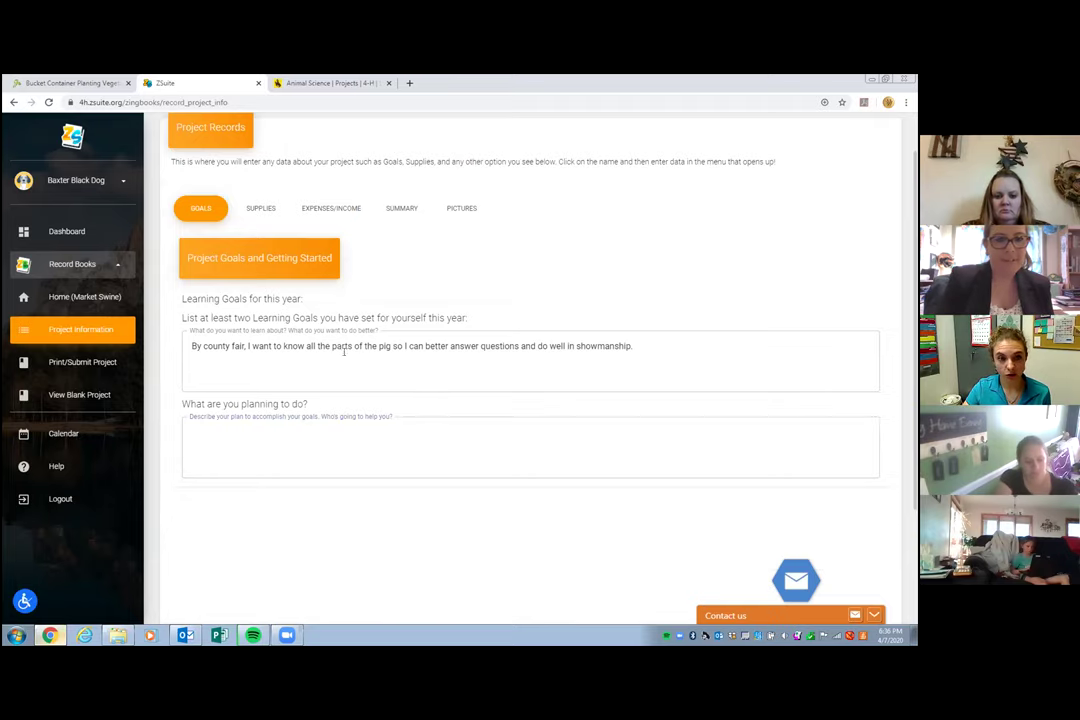
scroll(341, 428, "up", 1)
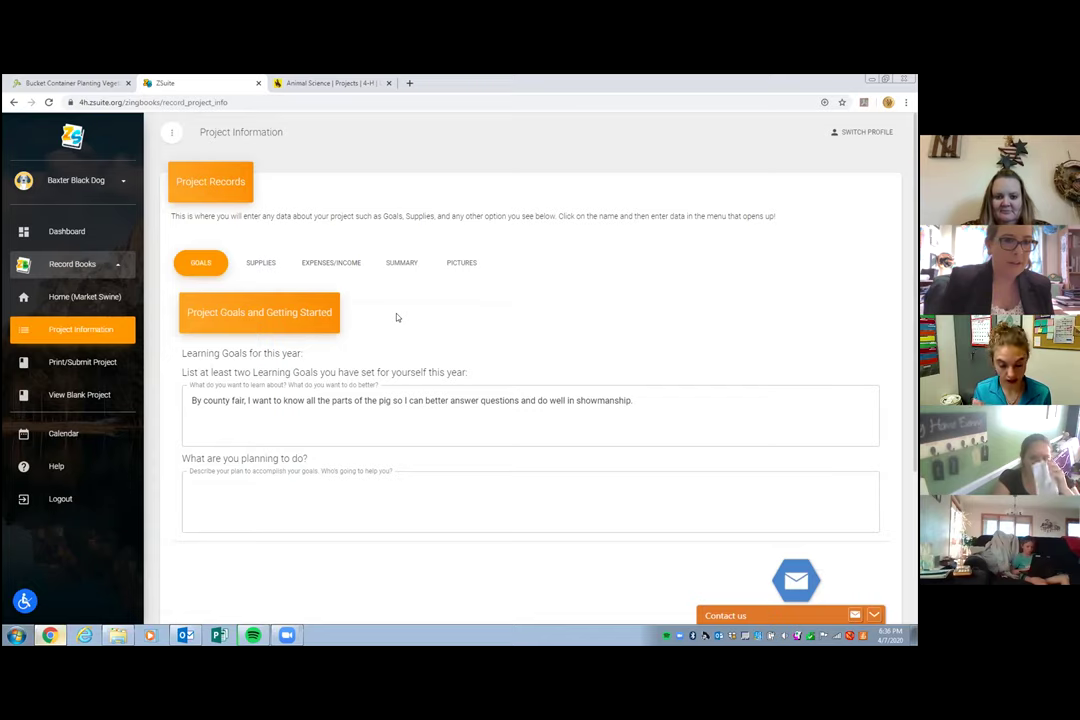
- Add and save a supply item "Pig waterer", obtained from "My older brother" and worth $30.00
left_click(264, 264)
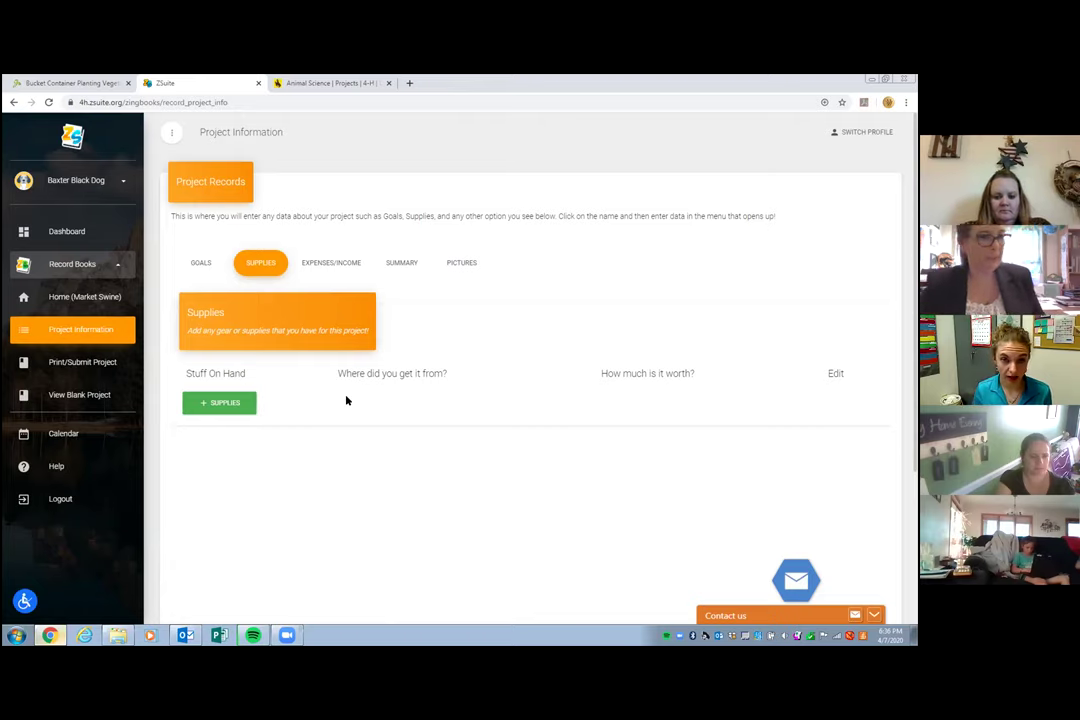
left_click(222, 403)
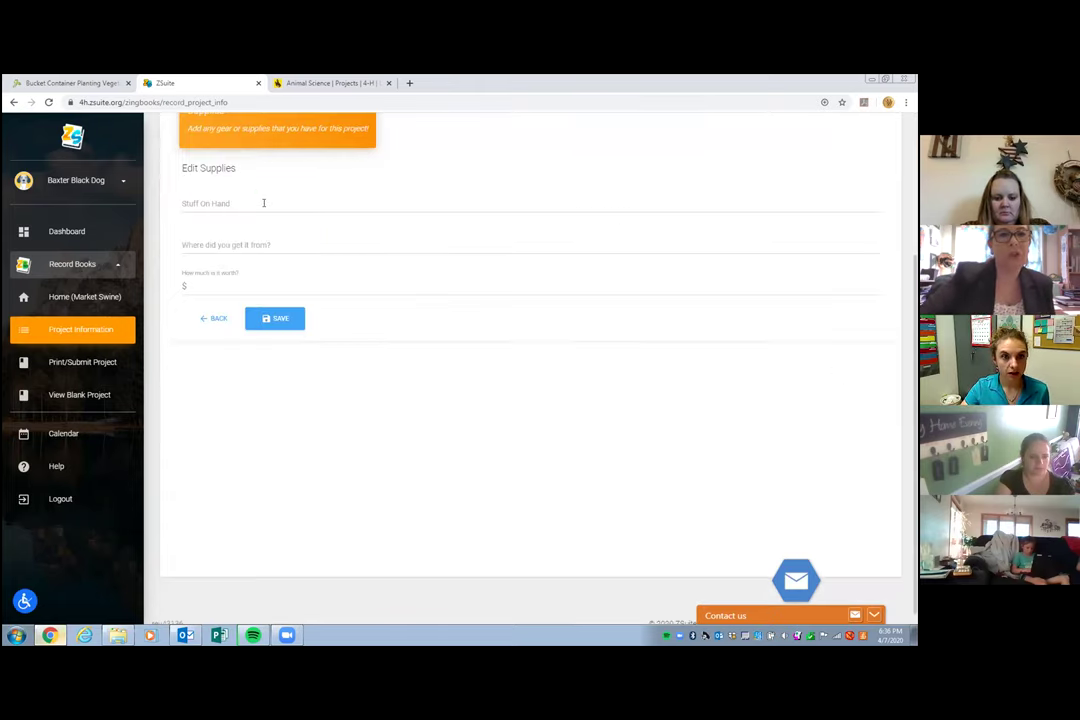
left_click(264, 203)
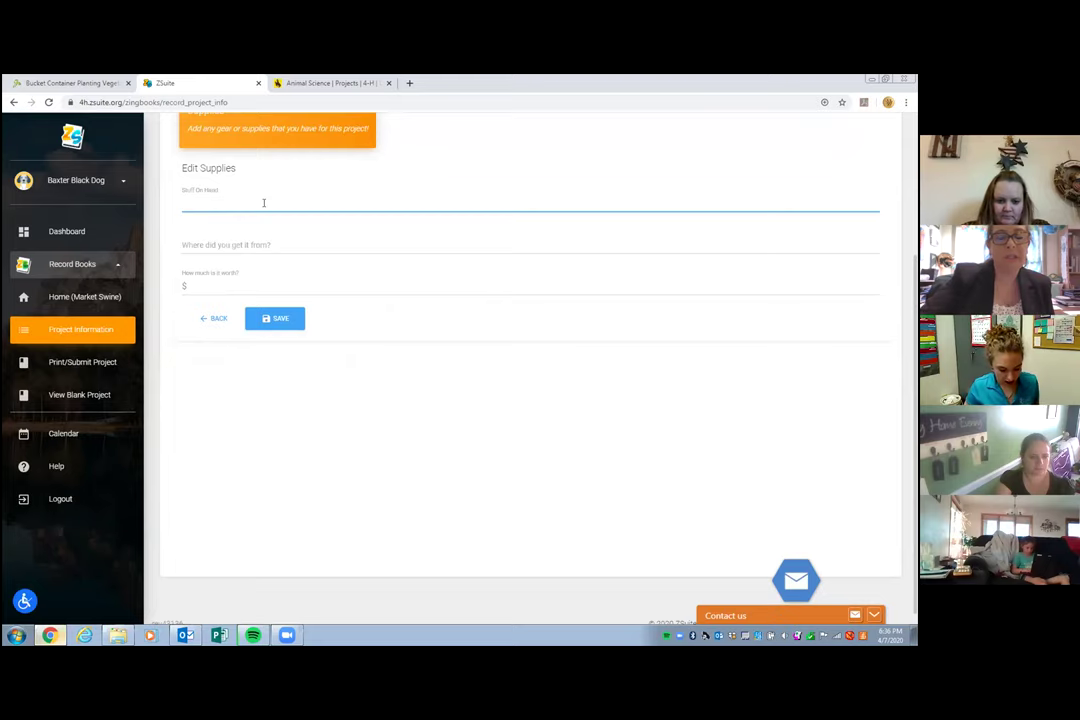
type("Pig waterer")
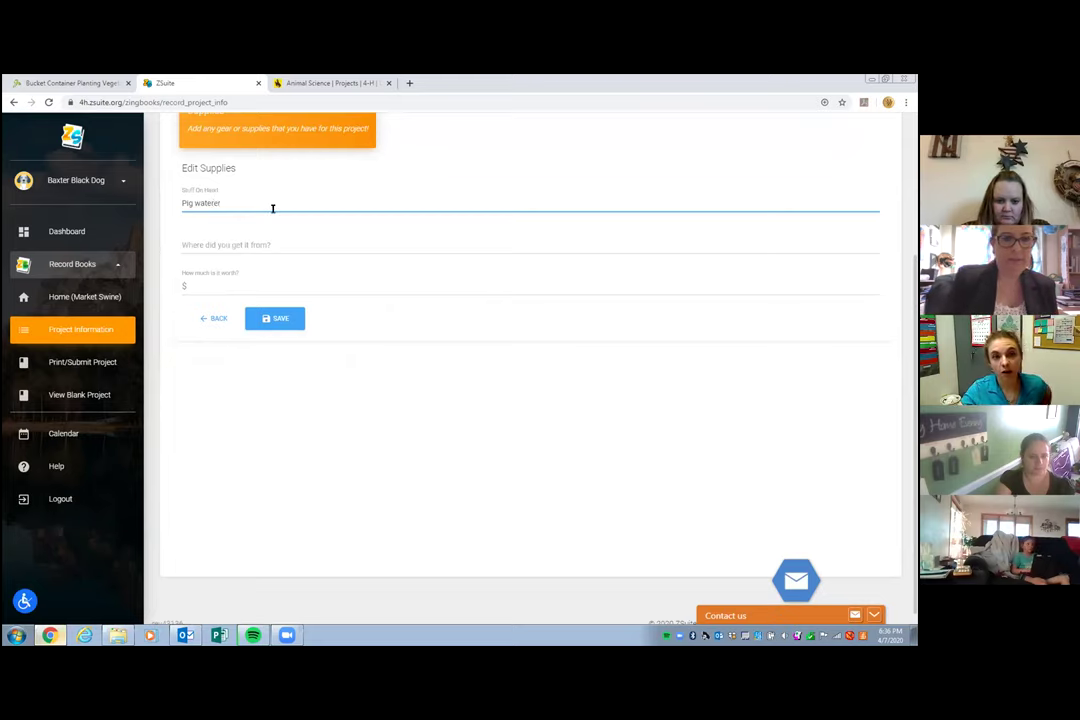
left_click(318, 249)
type("My ")
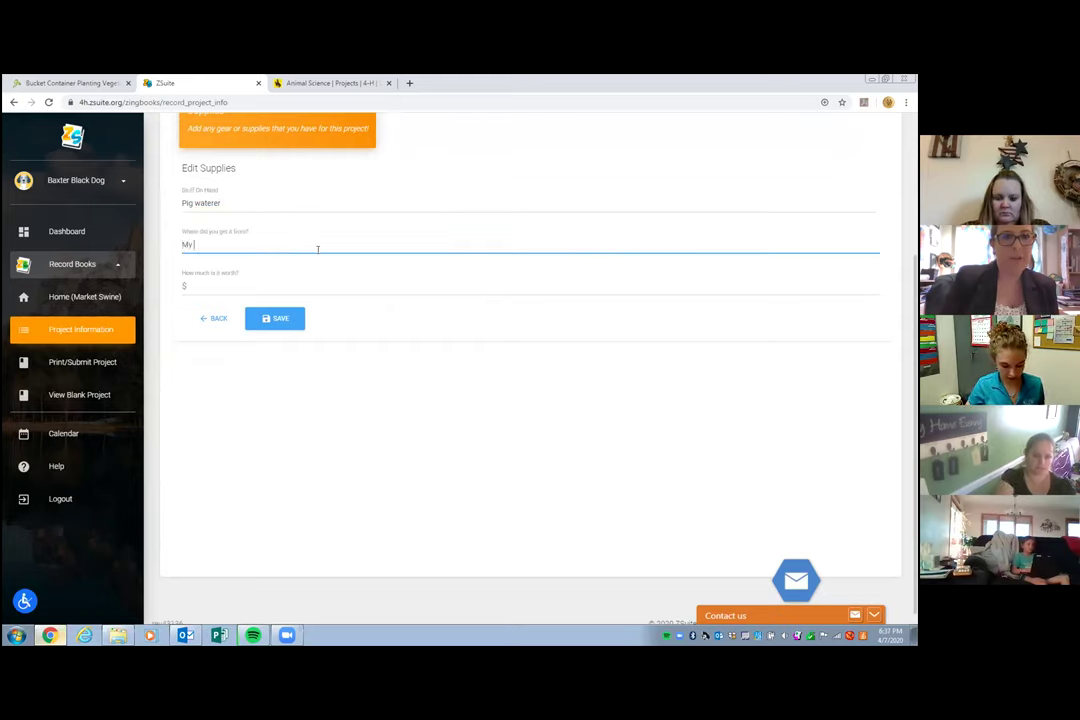
type("older brother")
left_click(258, 289)
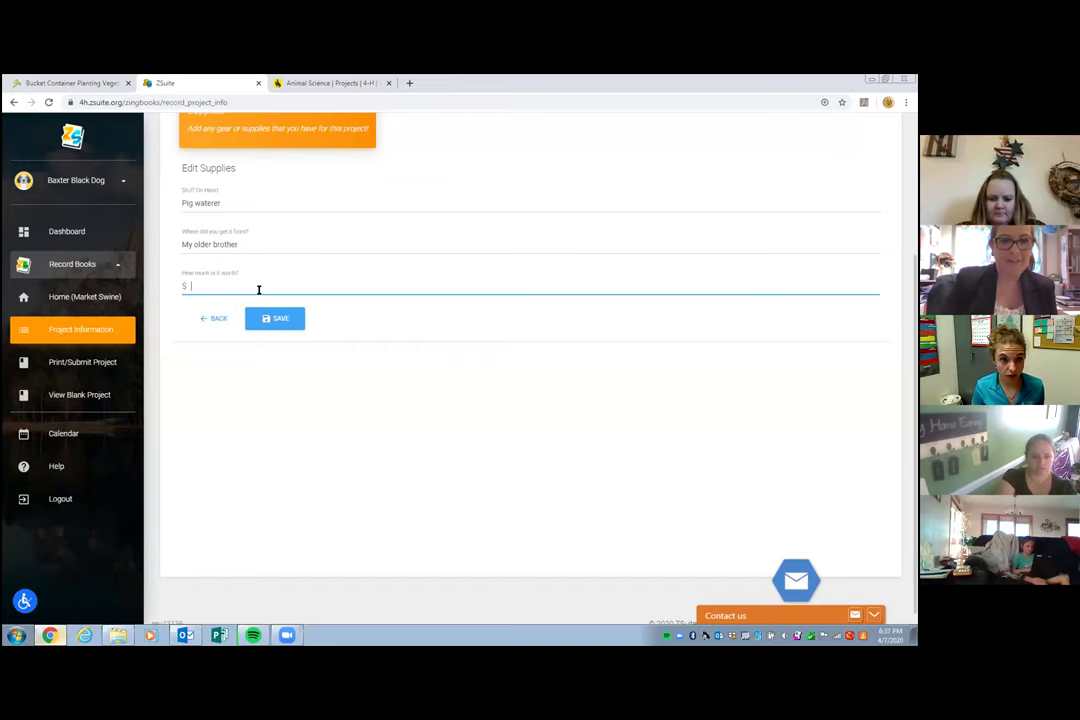
type("30.00")
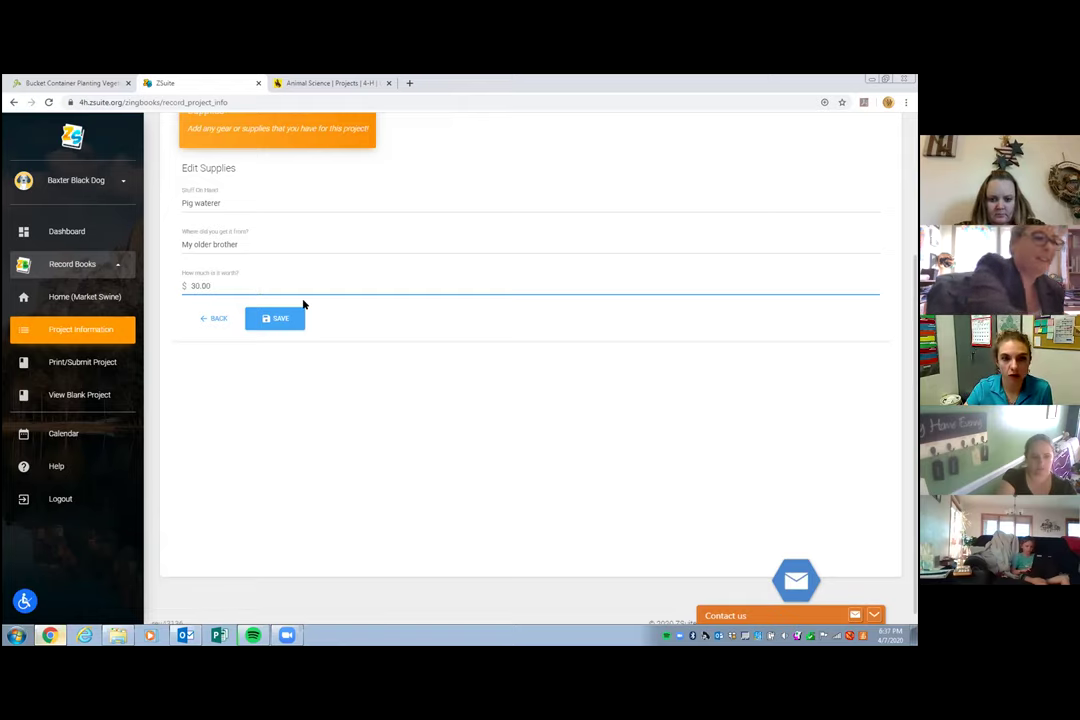
left_click(285, 320)
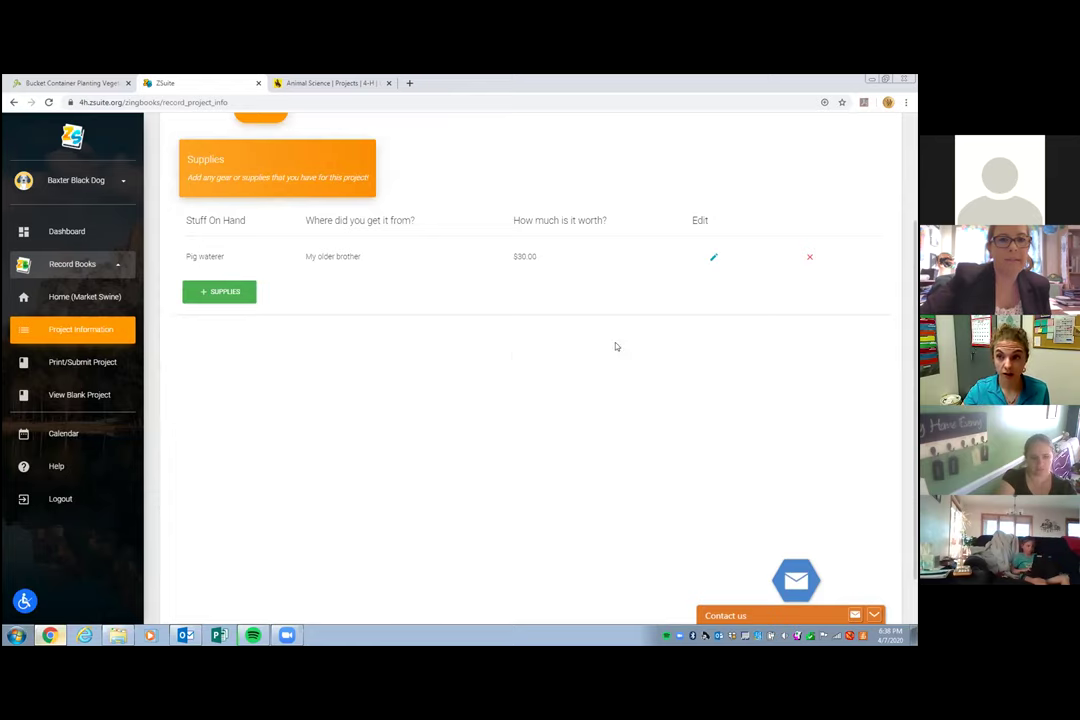
- Start a new expense entry in the project's expense records and set its type to Animals
scroll(700, 340, "up", 2)
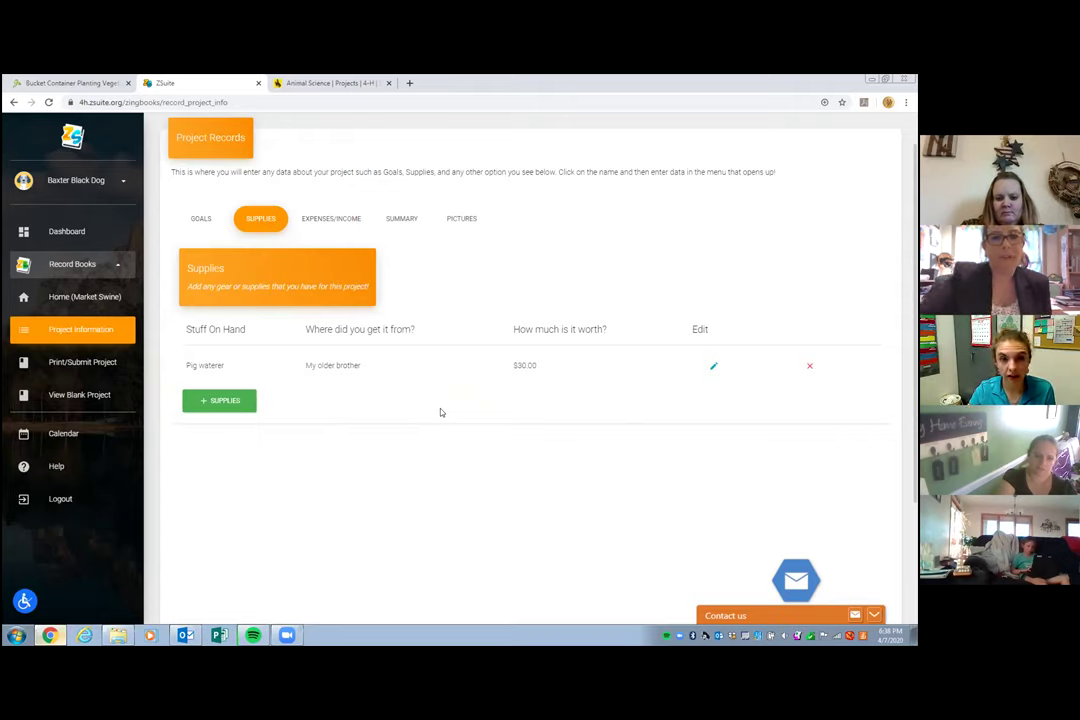
left_click(323, 221)
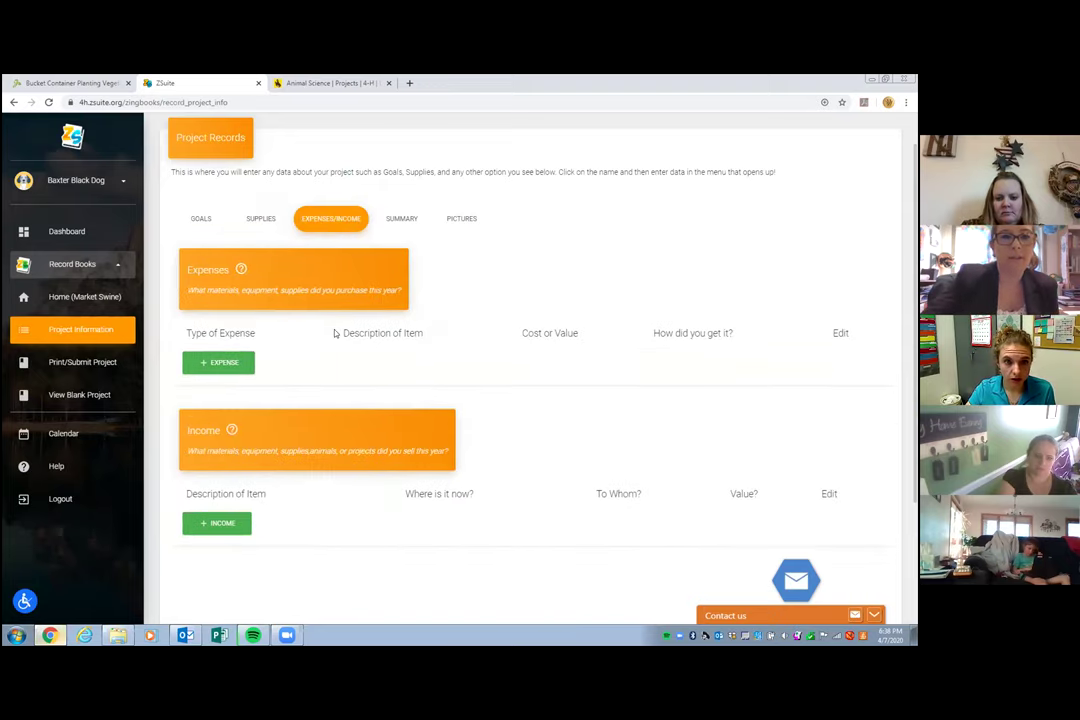
scroll(305, 420, "down", 1)
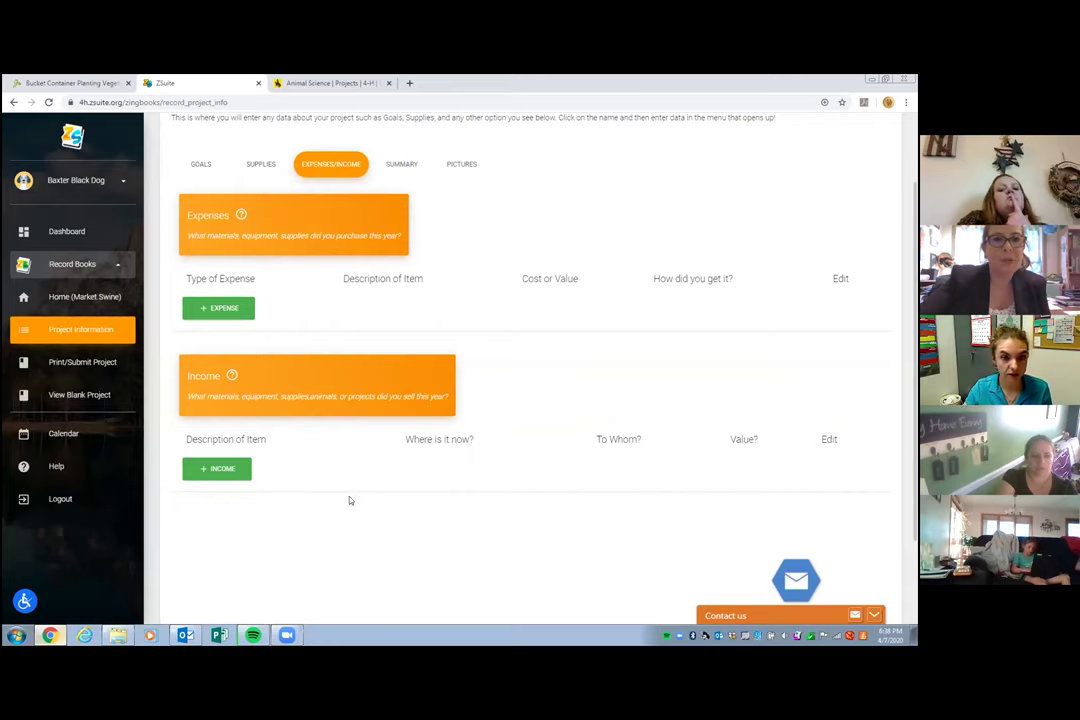
left_click(229, 309)
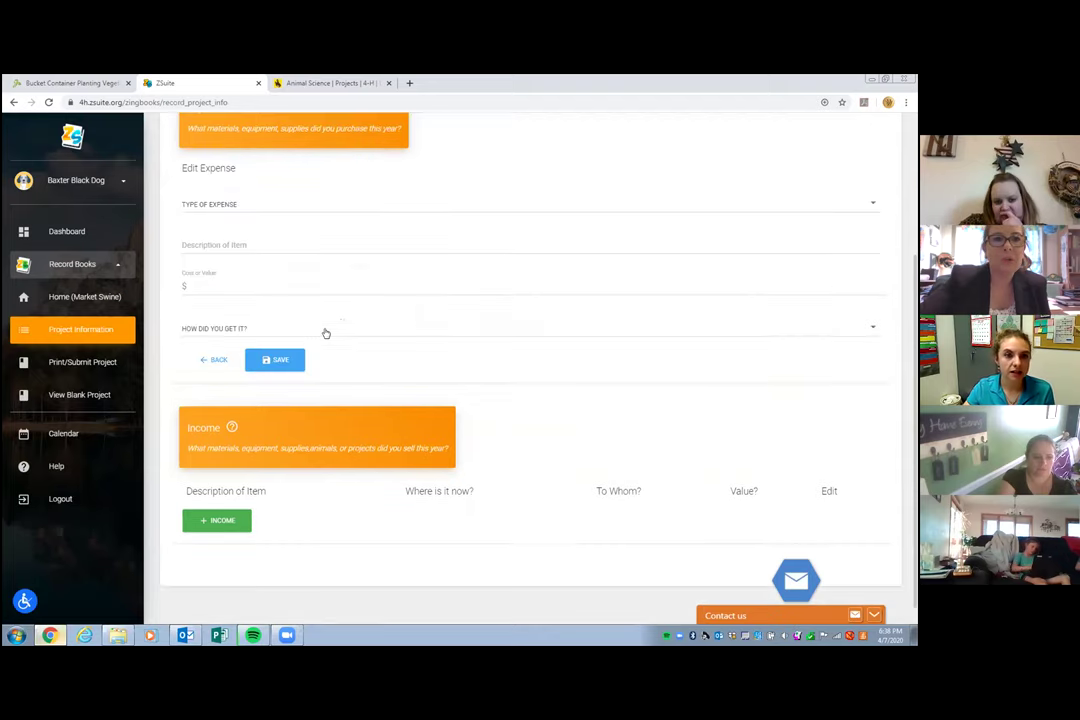
left_click(253, 205)
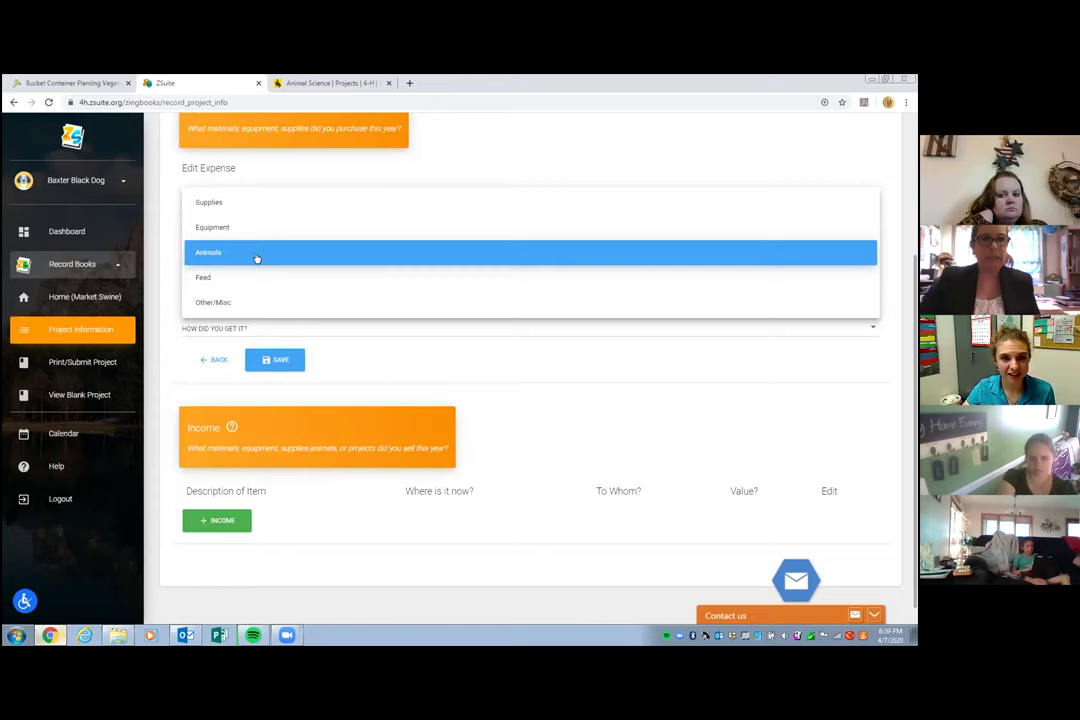
left_click(256, 258)
- Describe the animal expense as "1 hamp york gilt", set its cost to $300 and its source to Purchased, and save it
left_click(257, 240)
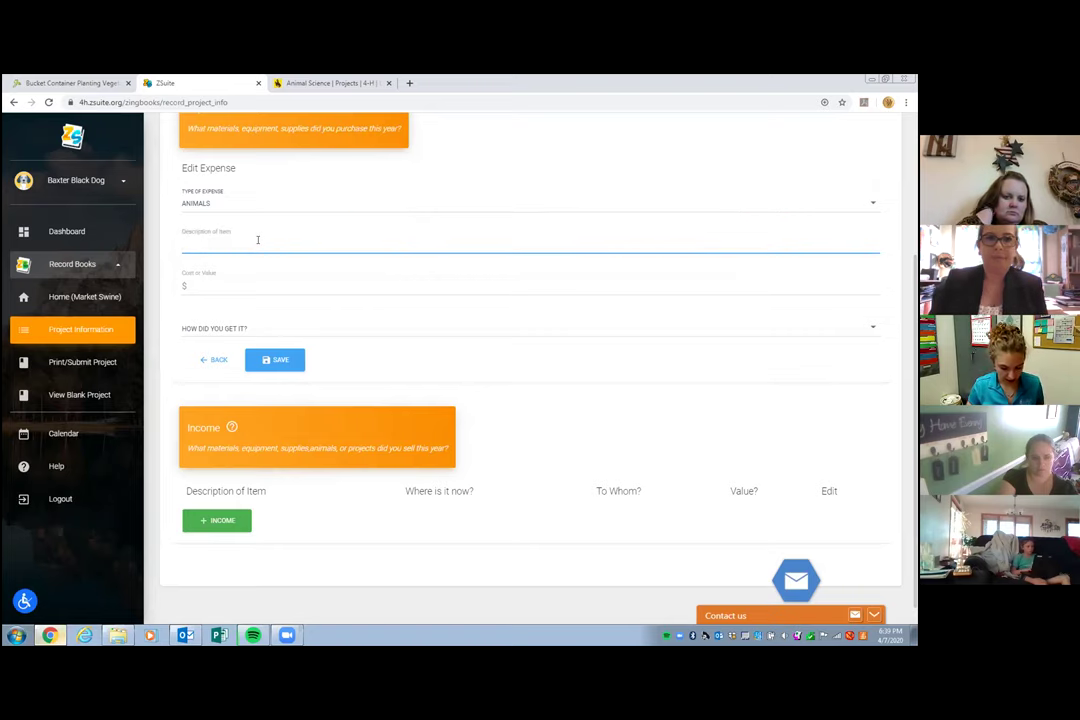
type("1")
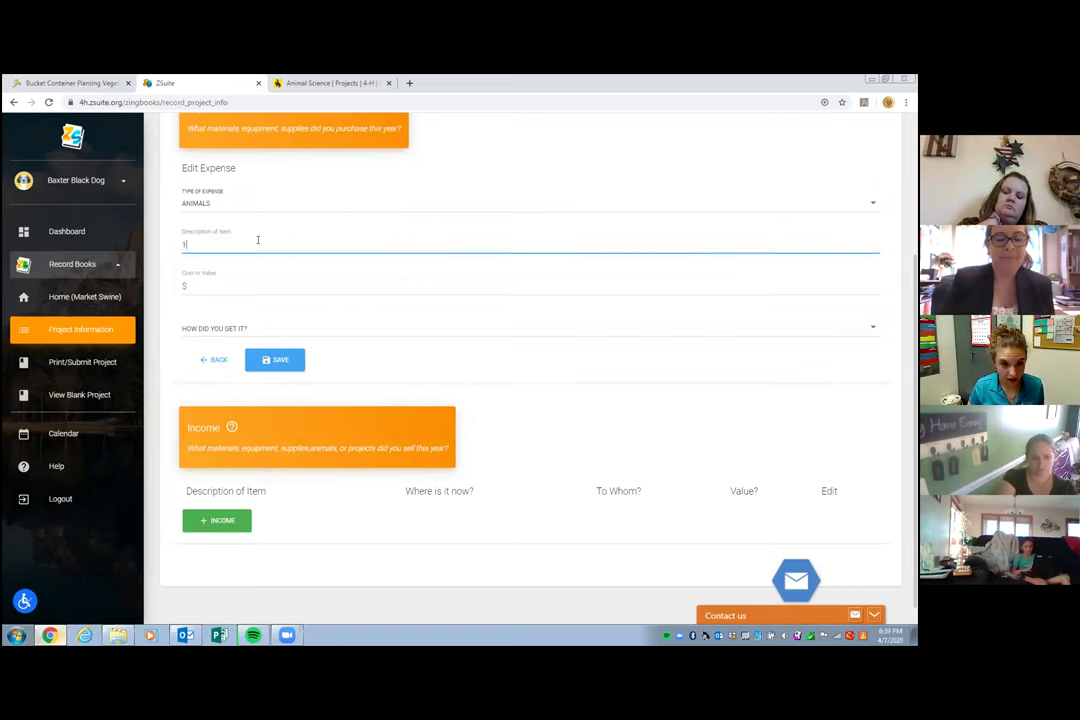
type(" ham")
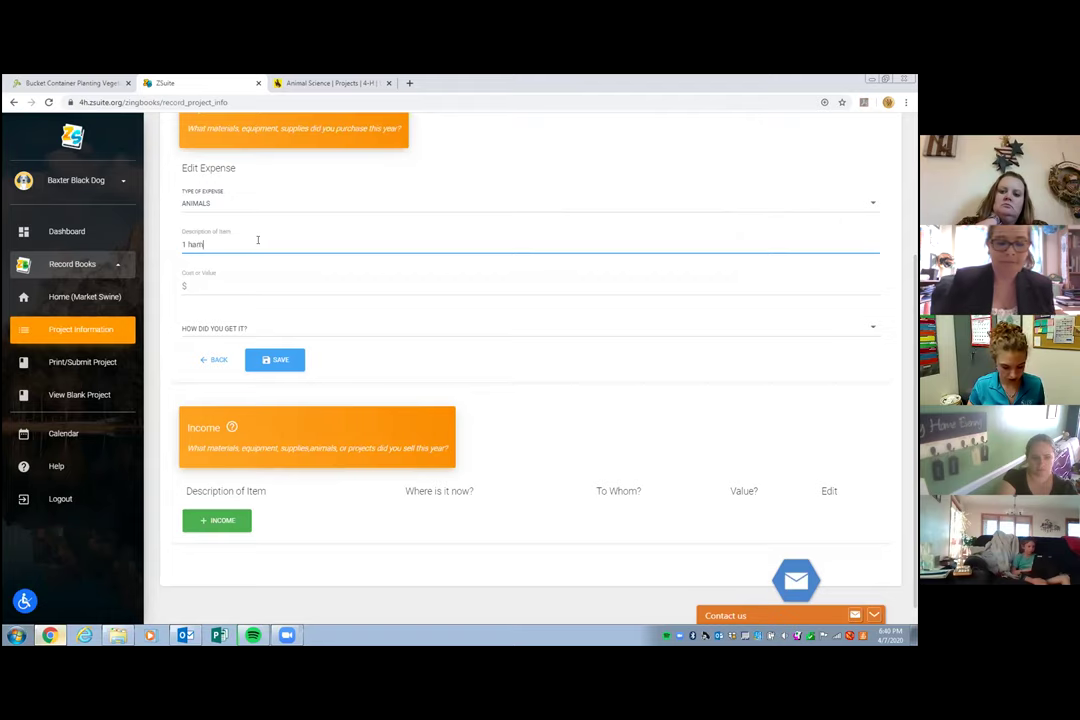
type("p york")
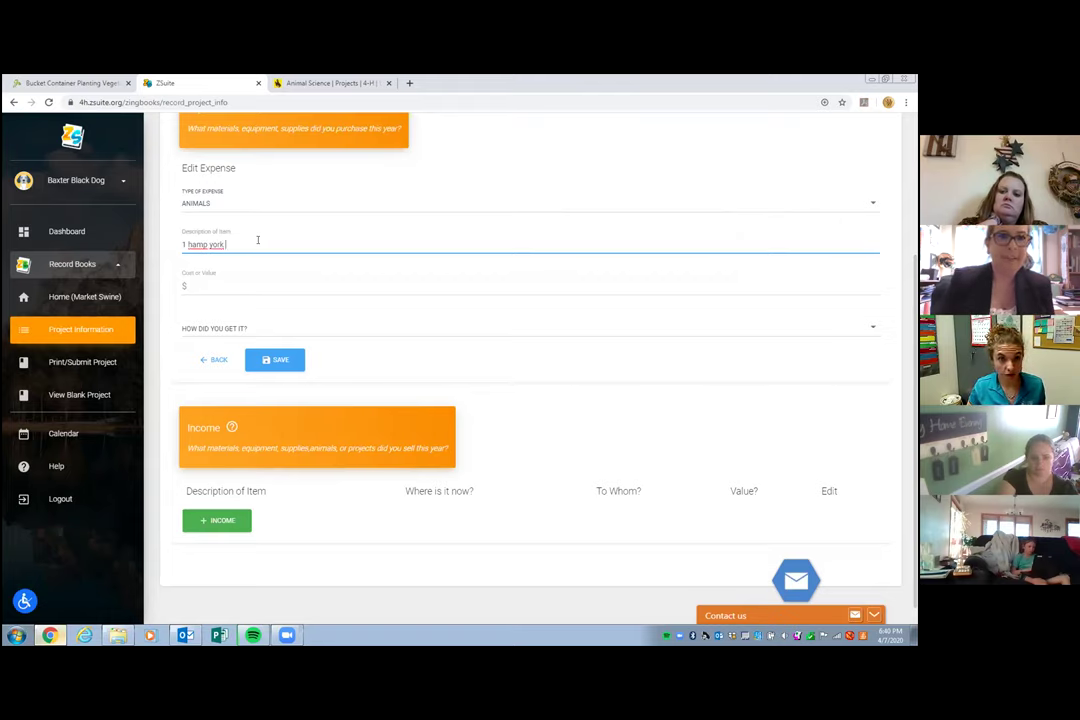
type(" gift")
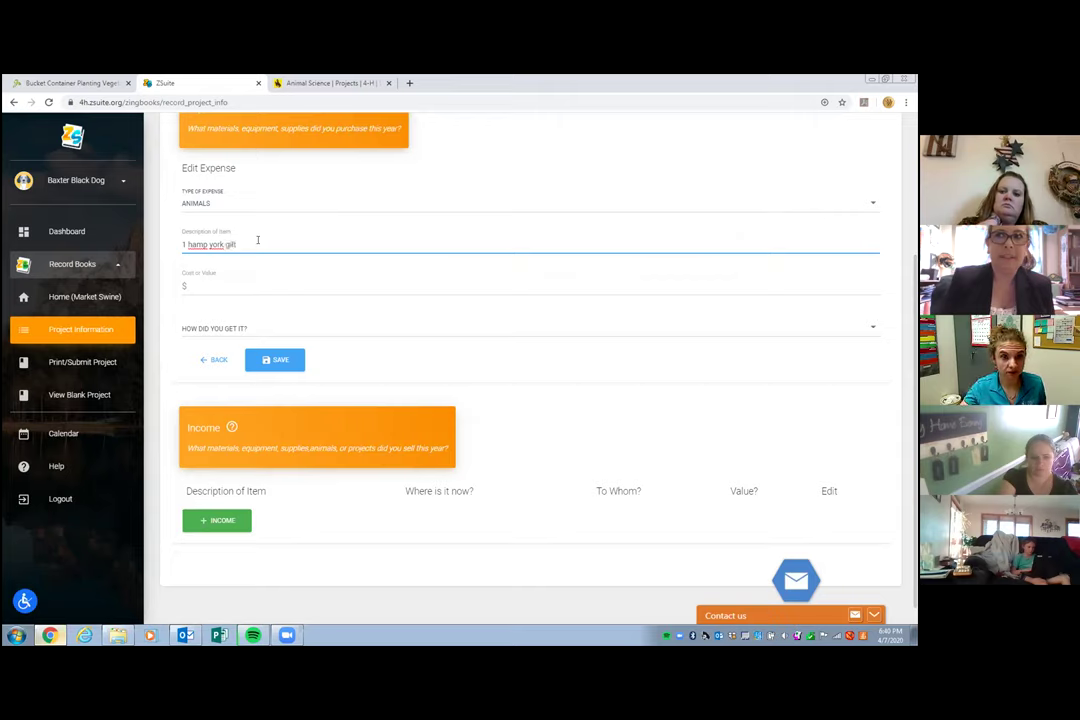
left_click(230, 285)
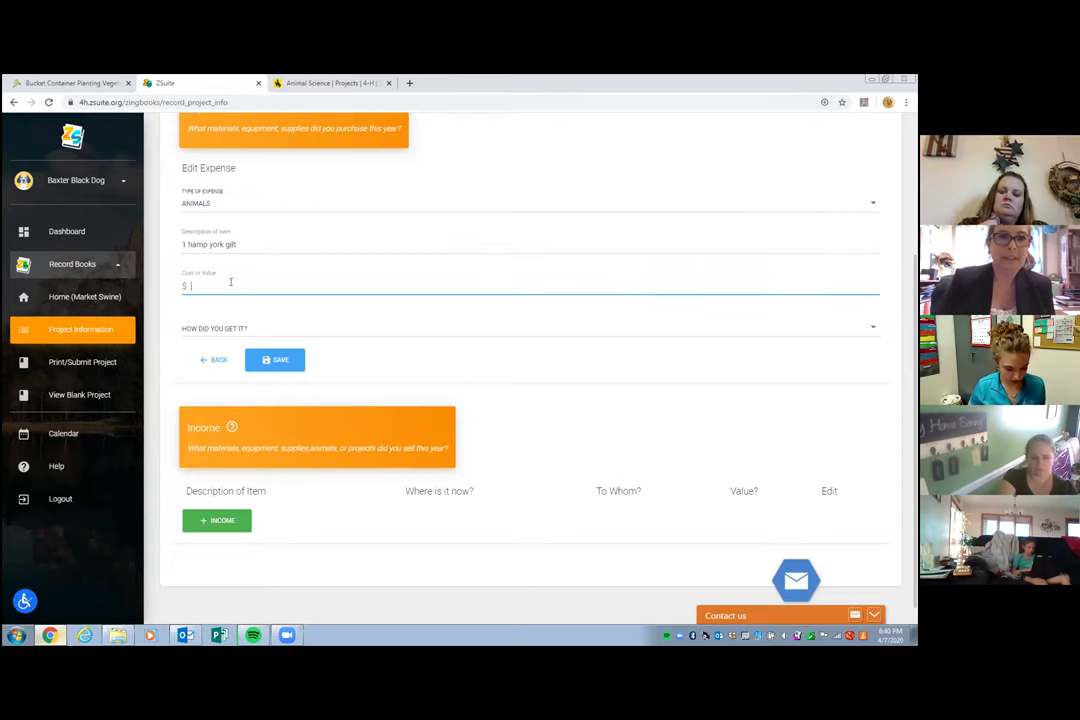
type("300")
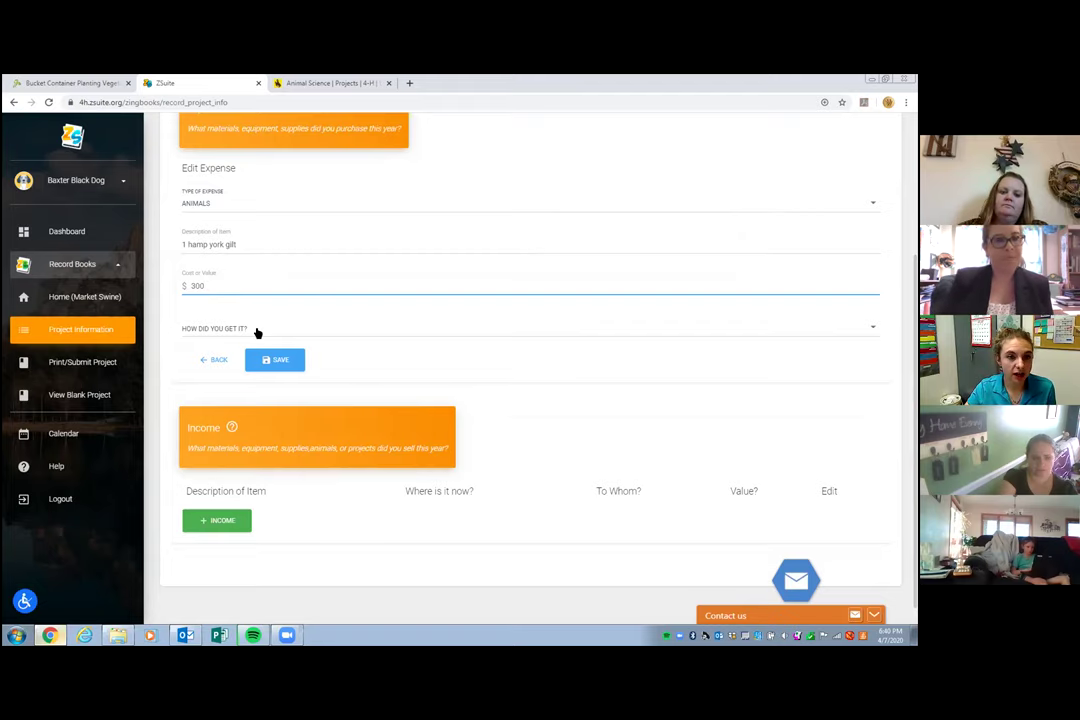
left_click(257, 330)
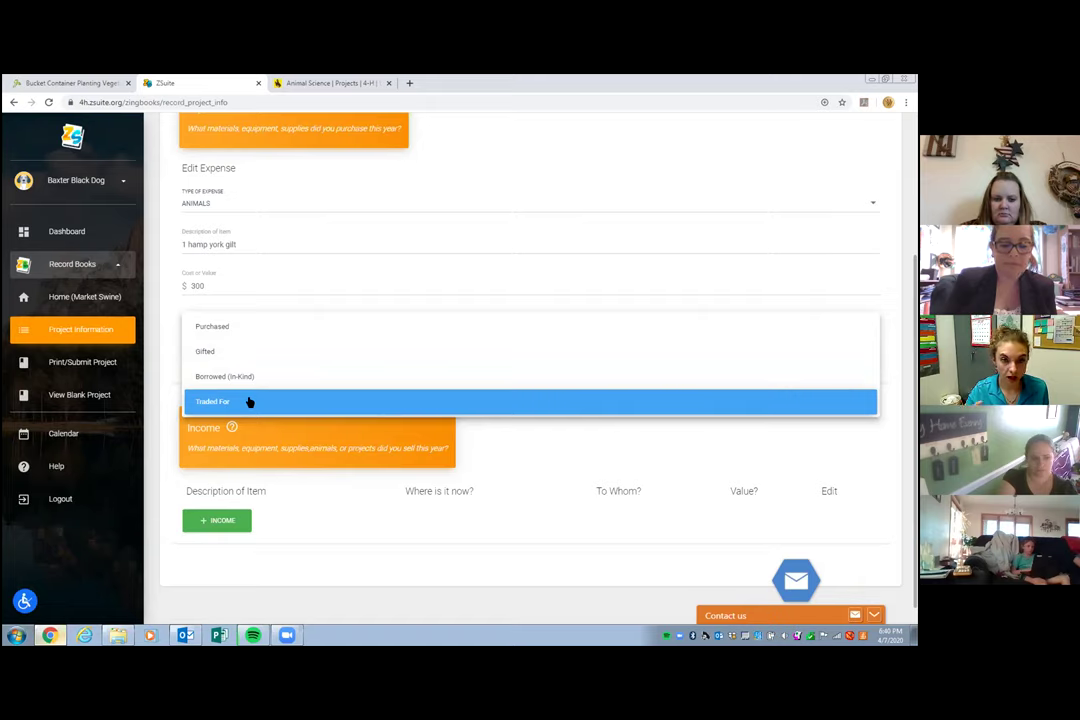
left_click(248, 328)
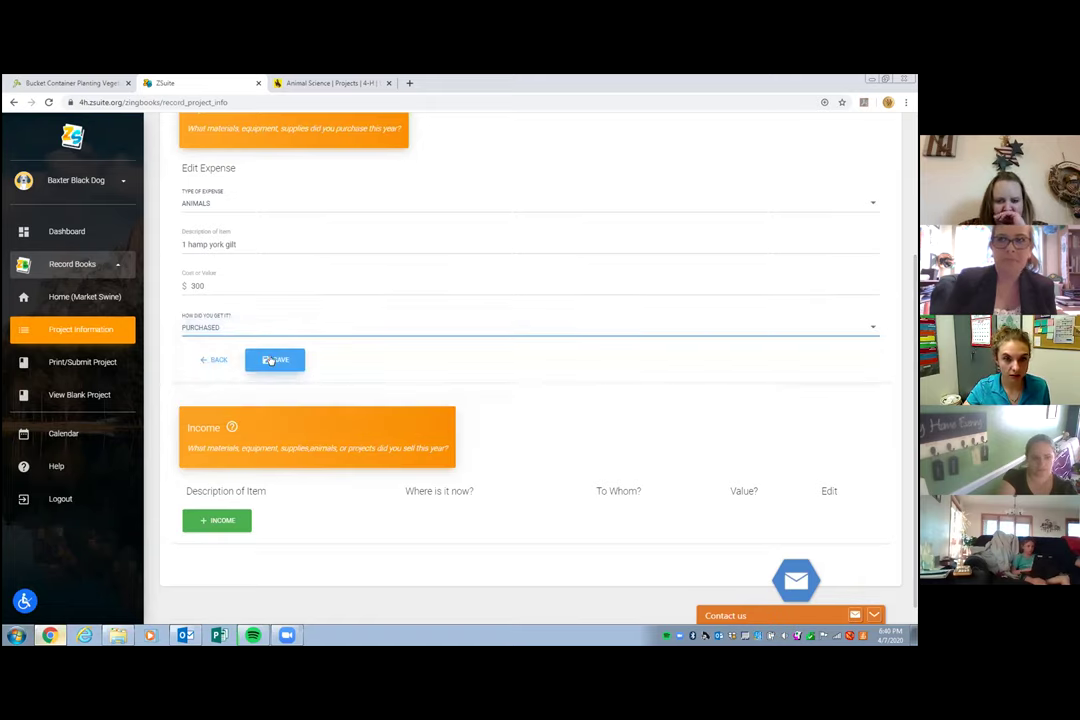
left_click(271, 362)
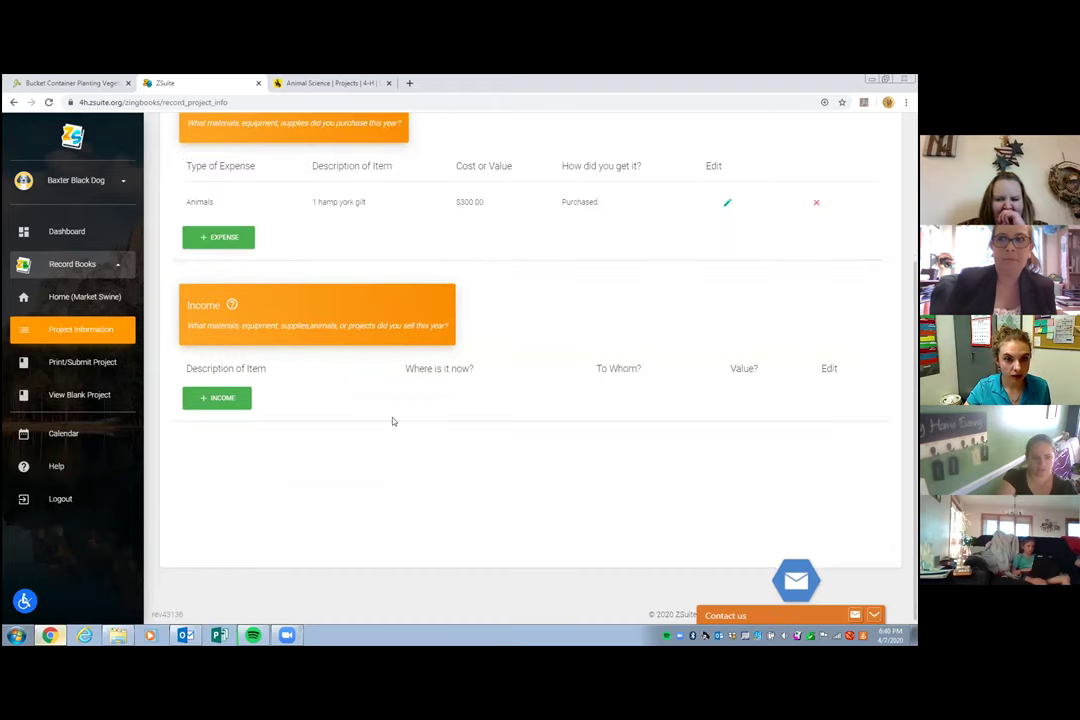
- Start another expense entry in the project's expense records, leaving its fields blank
scroll(272, 253, "up", 1)
left_click(233, 293)
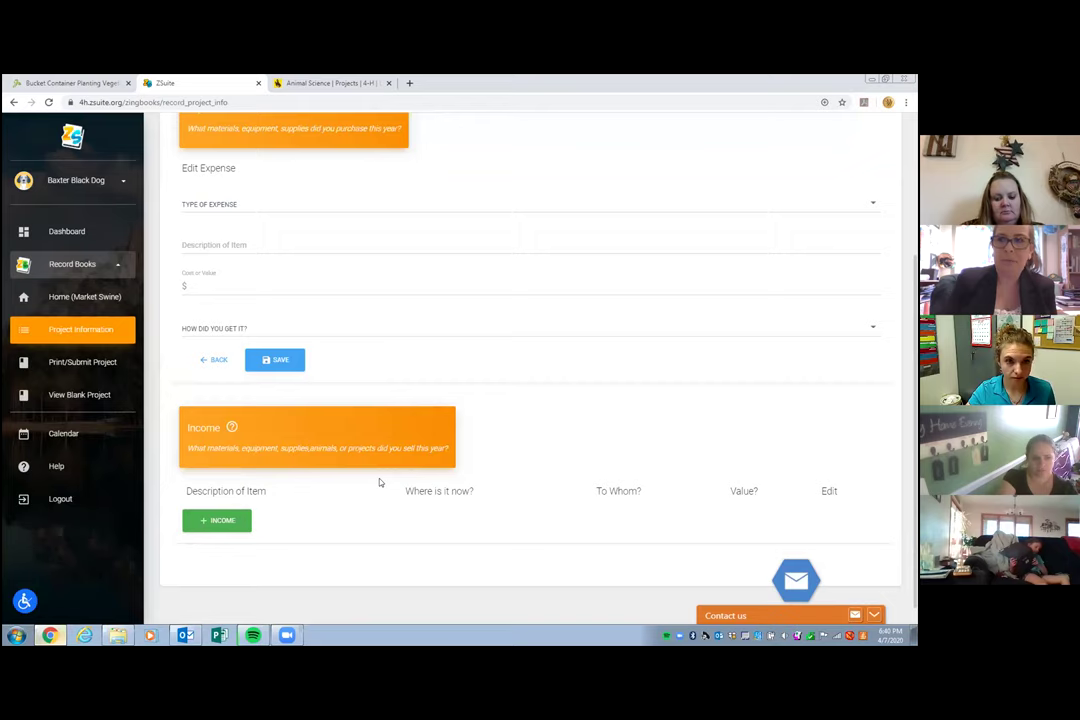
scroll(350, 480, "down", 1)
scroll(362, 494, "up", 3)
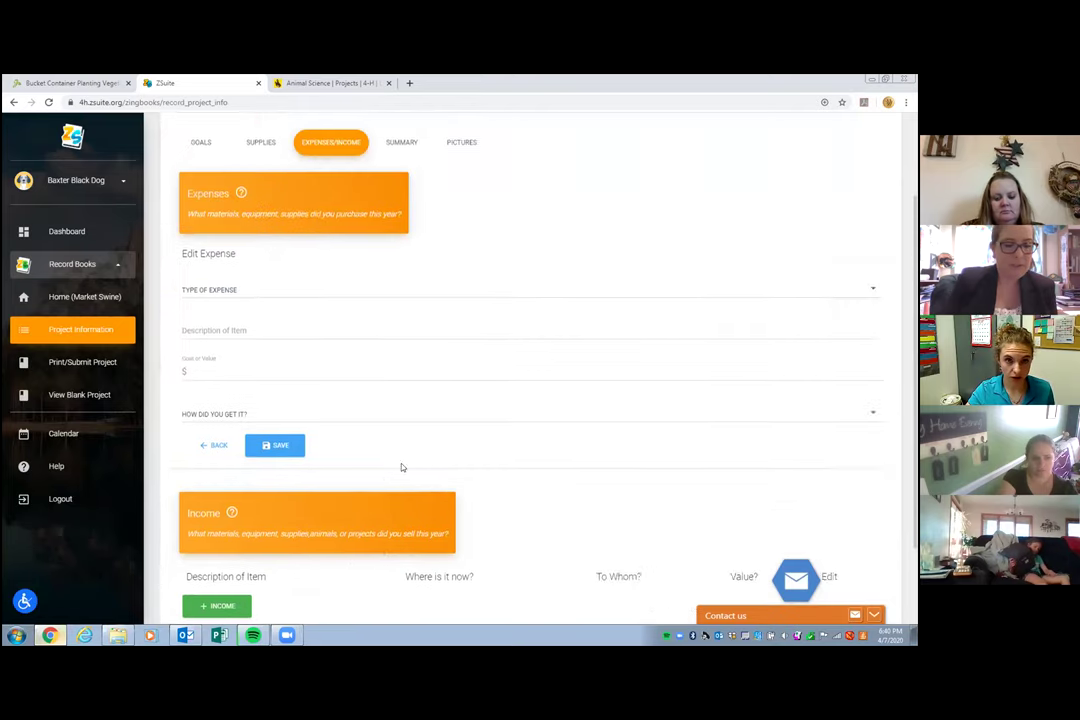
- Open the project's Summary records and start a new exhibit entry
left_click(405, 197)
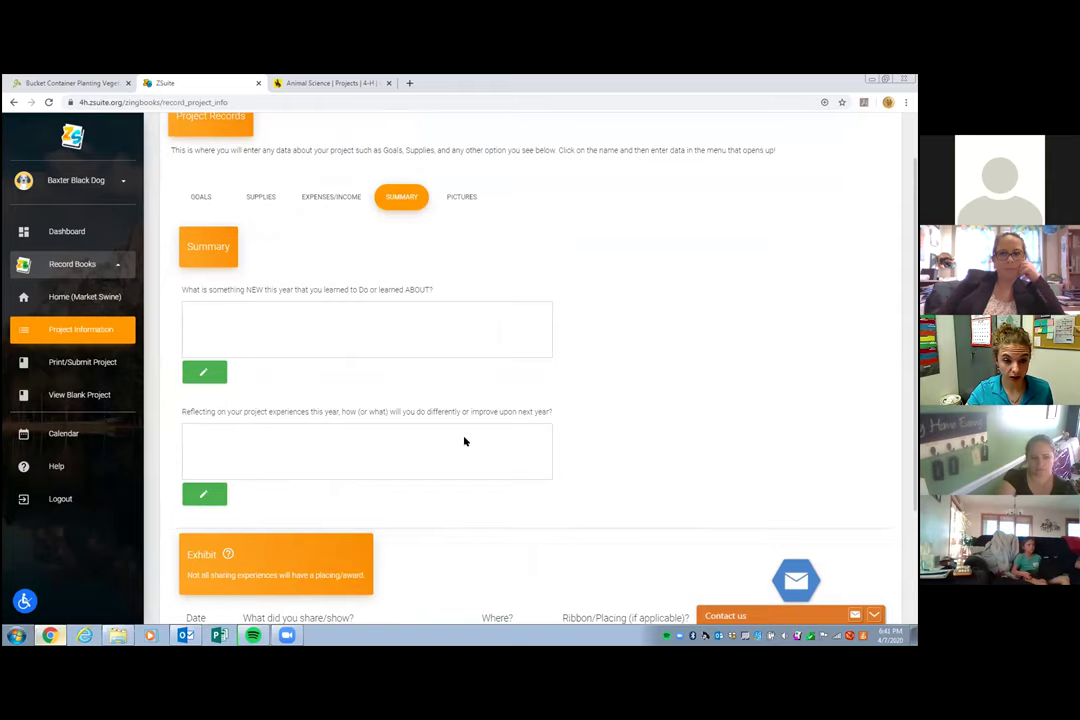
scroll(465, 440, "down", 2)
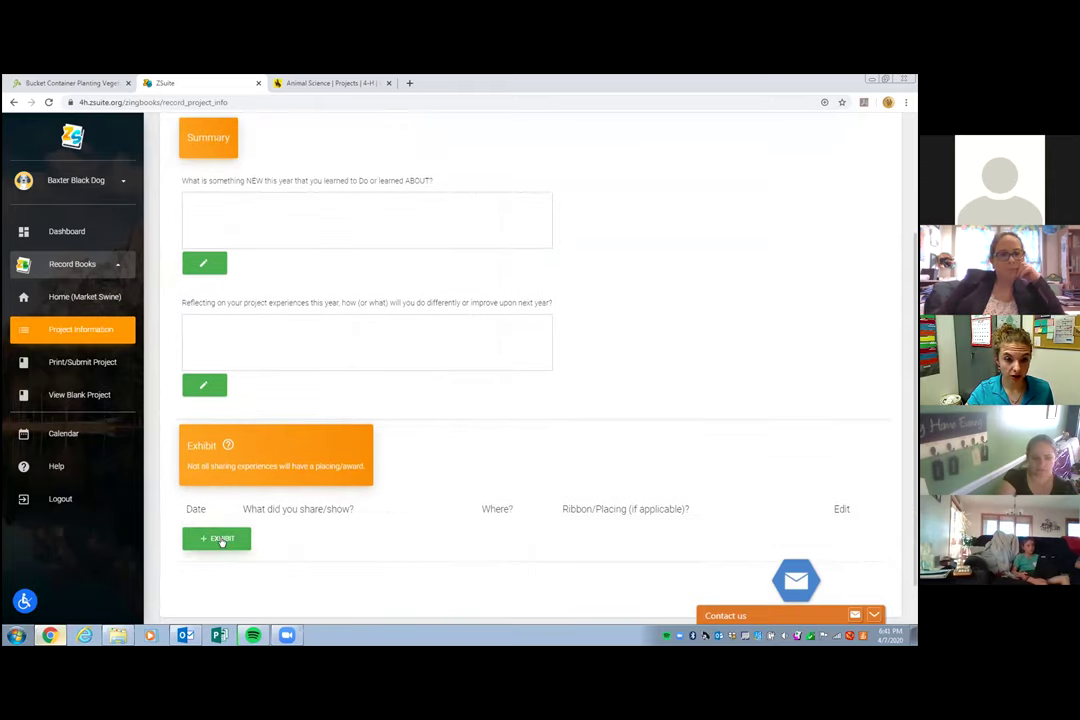
left_click(221, 541)
scroll(359, 515, "down", 1)
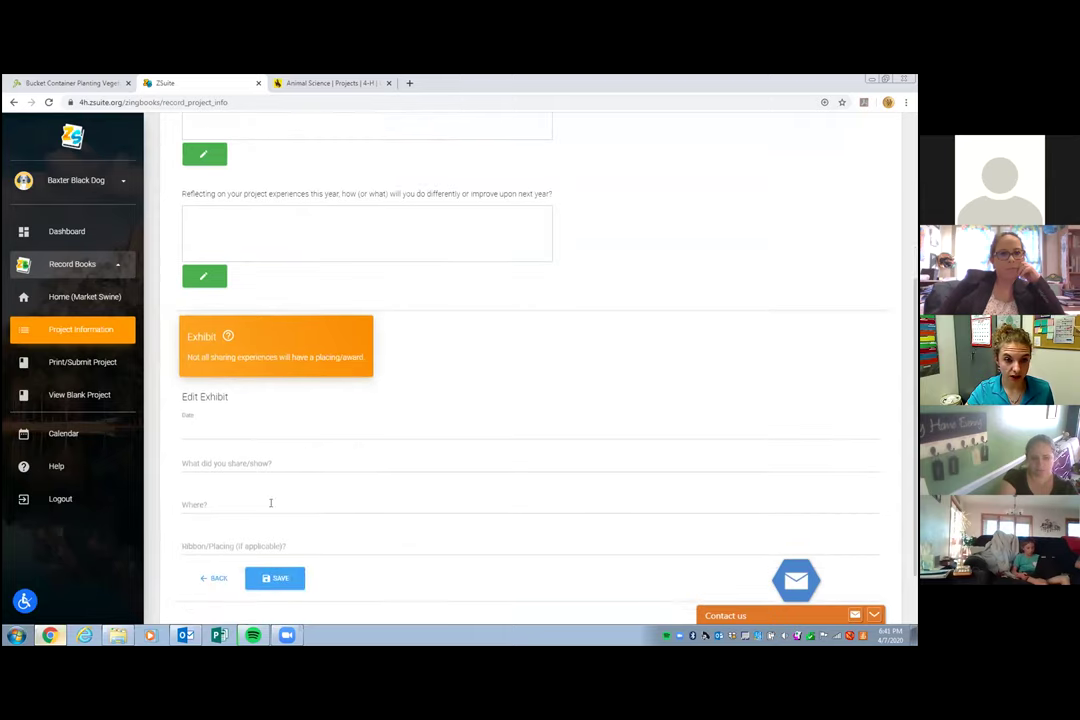
- Review the summary's reflection questions and the exhibit fields, and save the exhibit entry with every field left blank
scroll(565, 462, "up", 1)
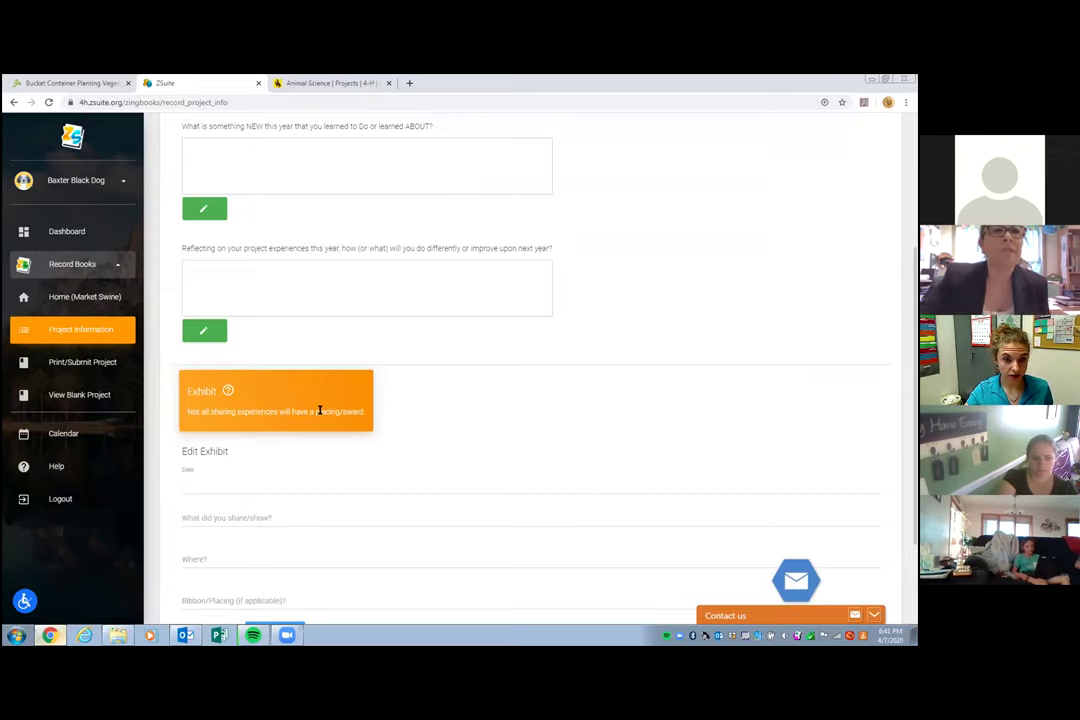
scroll(560, 445, "up", 1)
scroll(520, 487, "down", 2)
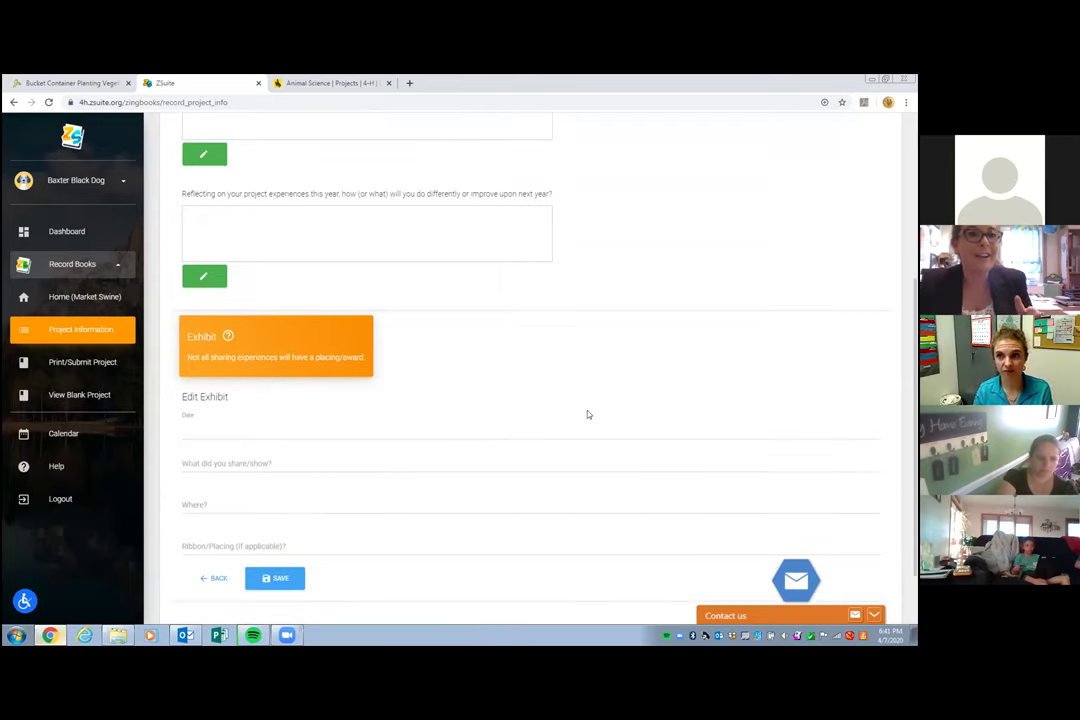
scroll(634, 418, "up", 1)
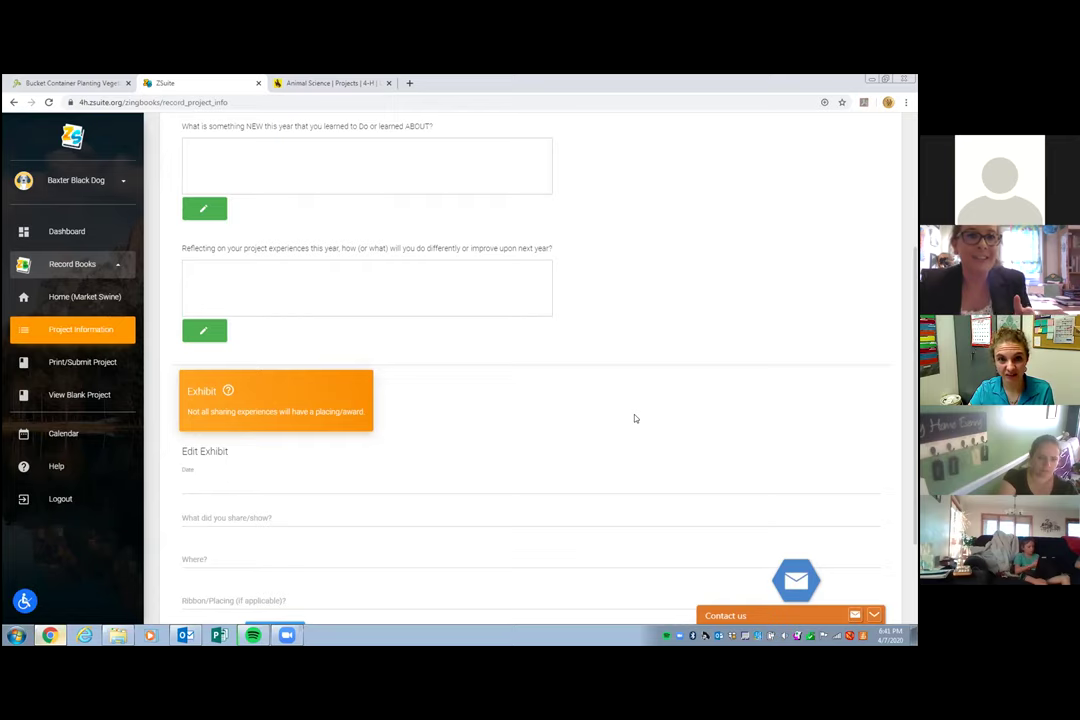
scroll(634, 418, "up", 1)
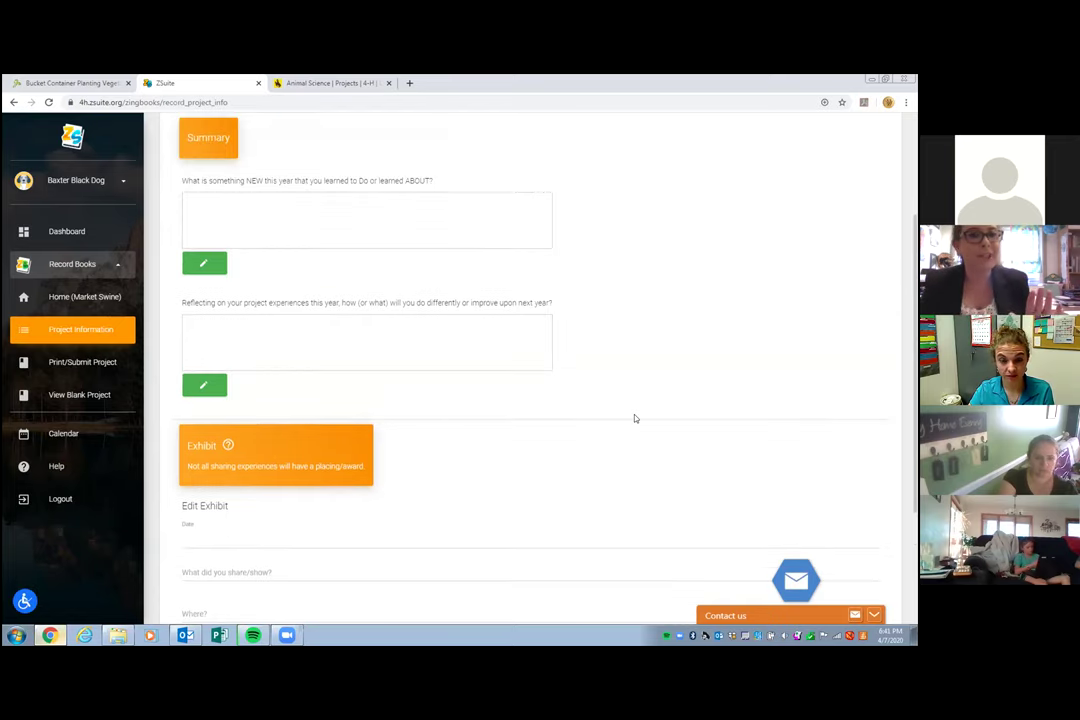
scroll(634, 418, "down", 1)
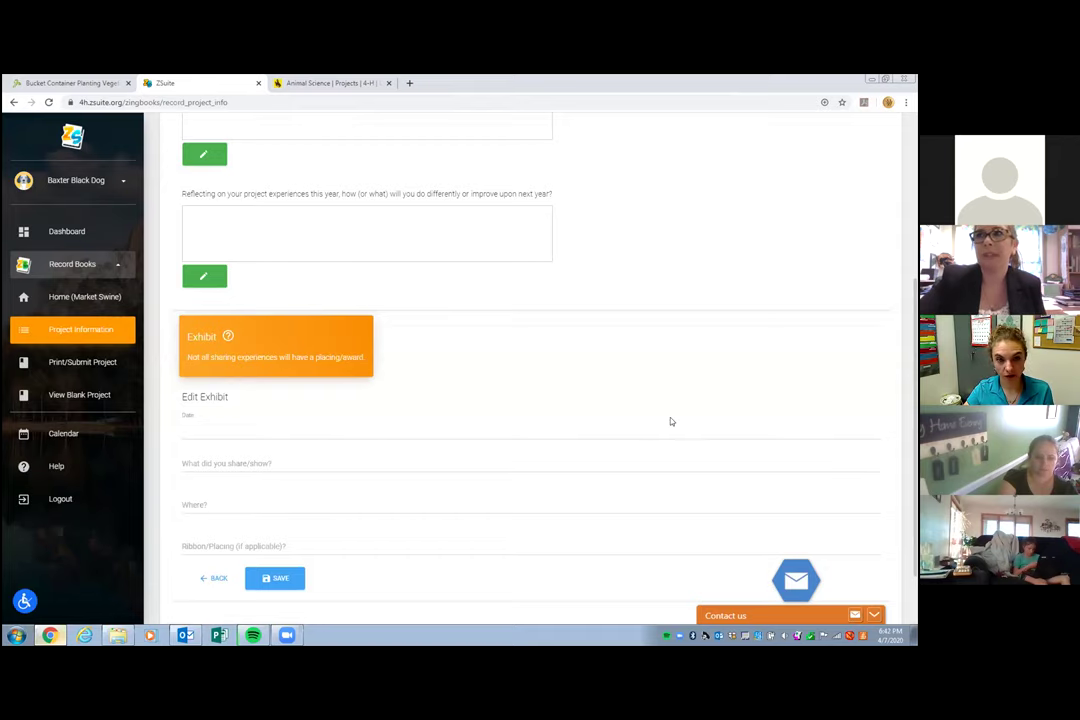
scroll(671, 421, "up", 5)
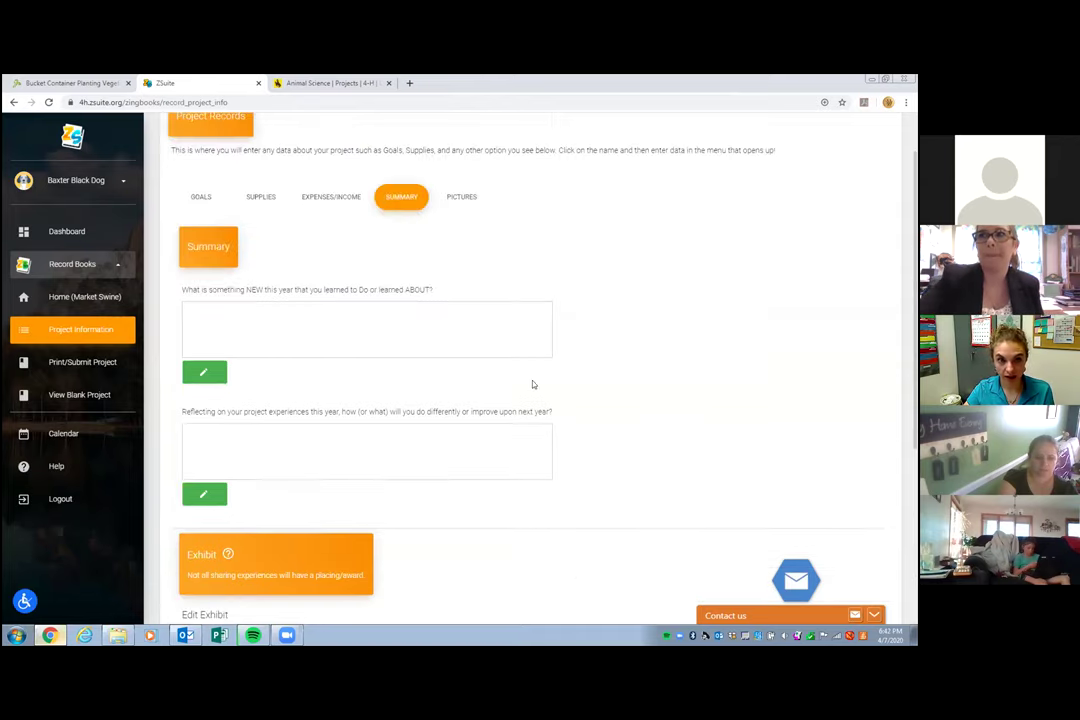
scroll(533, 384, "down", 6)
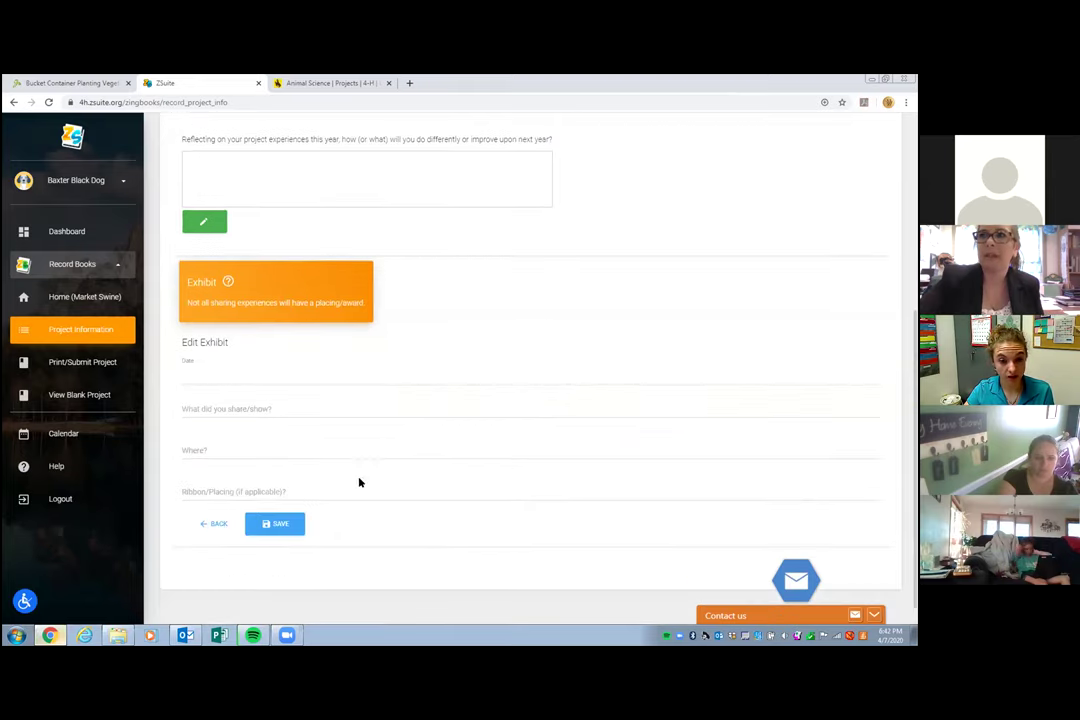
left_click(284, 523)
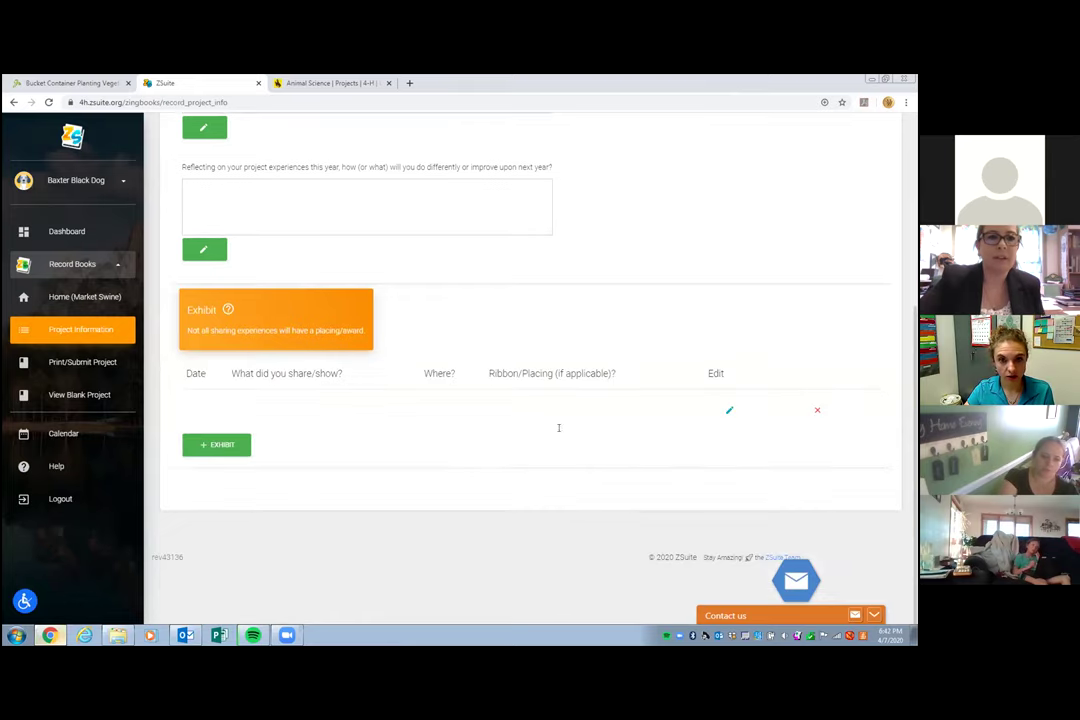
- View the project's Pictures records, and return to the Summary to review its reflection questions and exhibit list
scroll(559, 428, "up", 3)
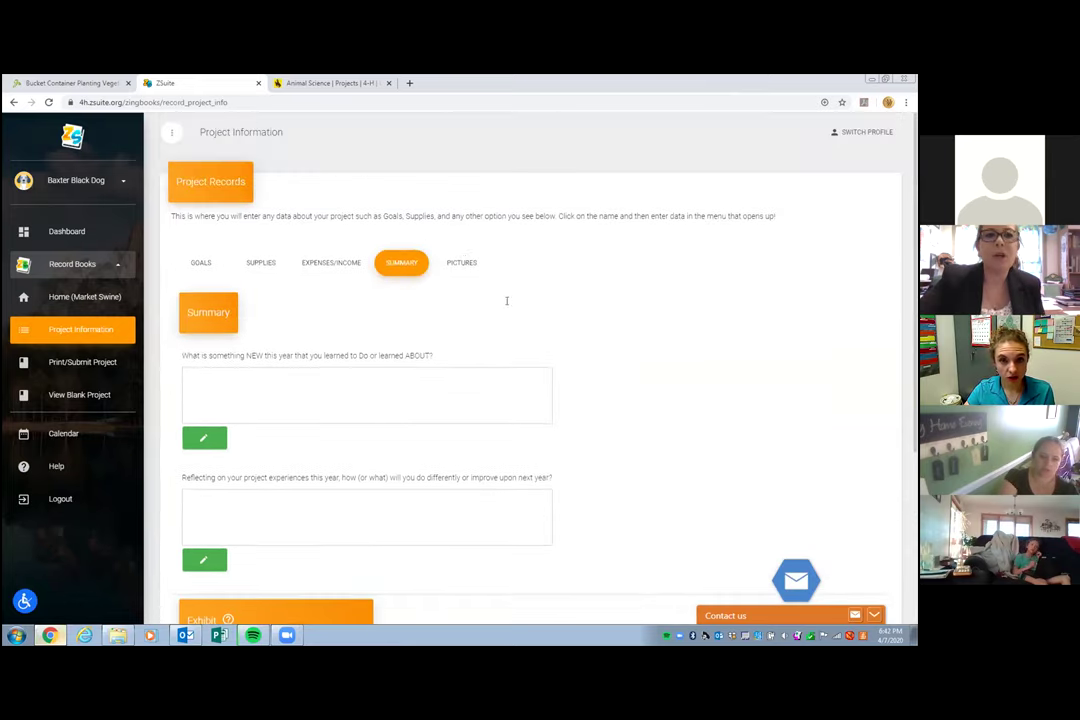
left_click(461, 262)
left_click(401, 263)
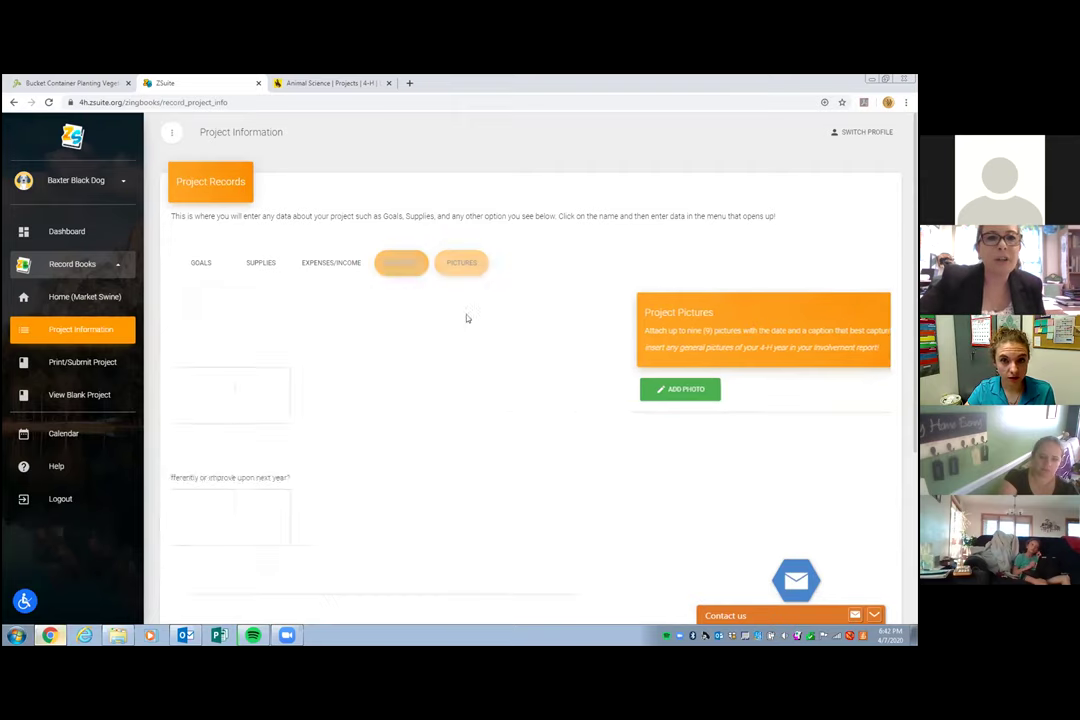
scroll(595, 493, "down", 2)
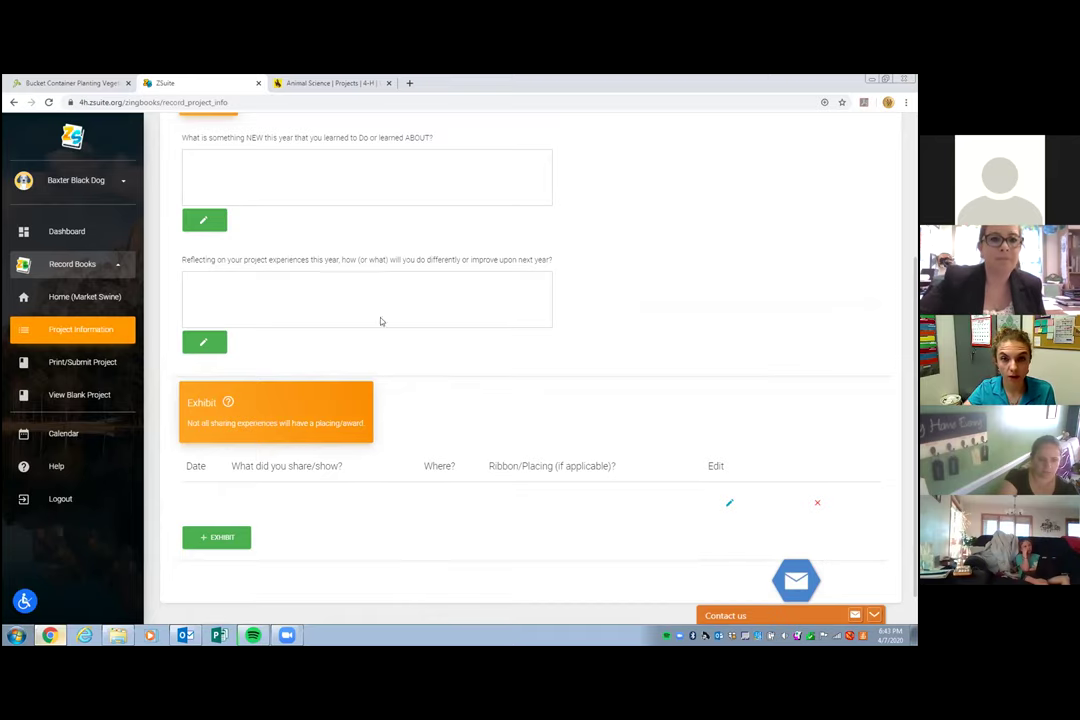
scroll(600, 355, "up", 1)
scroll(631, 335, "up", 1)
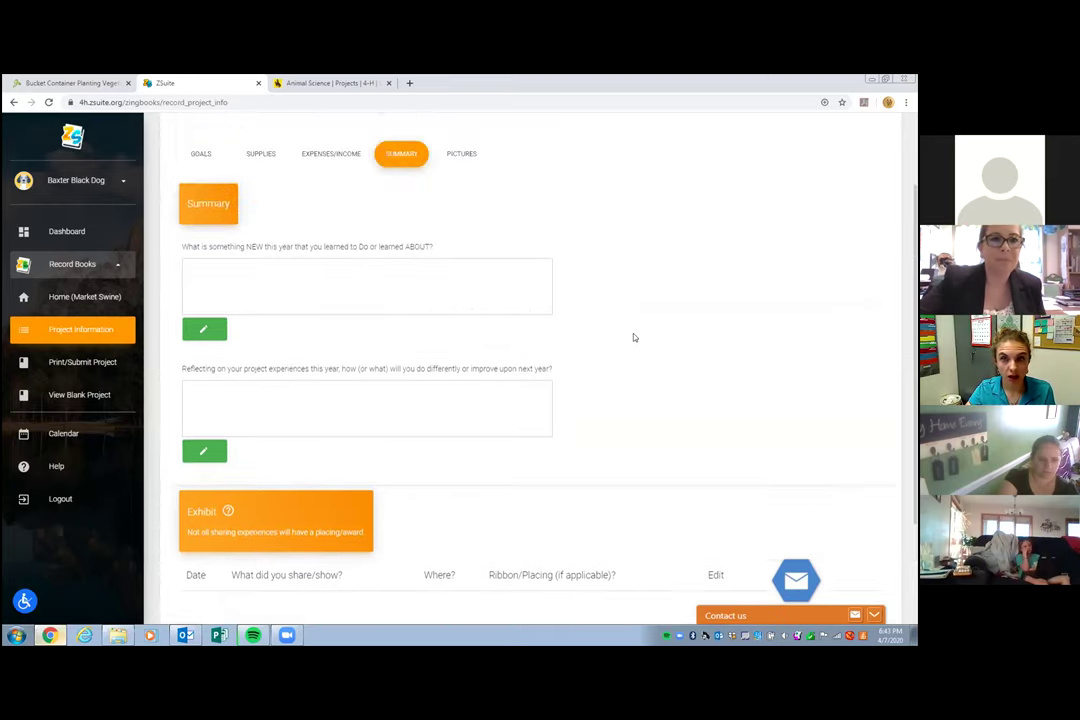
scroll(556, 299, "up", 1)
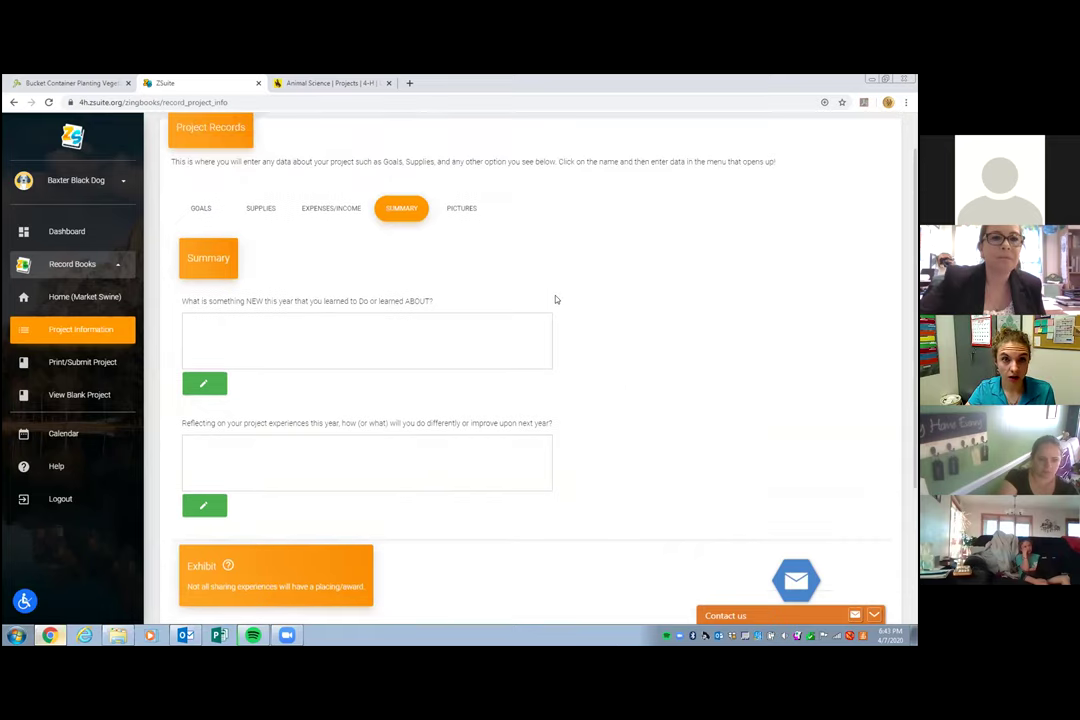
- Check the project's supplies list, and view the available expense types in the blank expense entry without choosing one
left_click(264, 208)
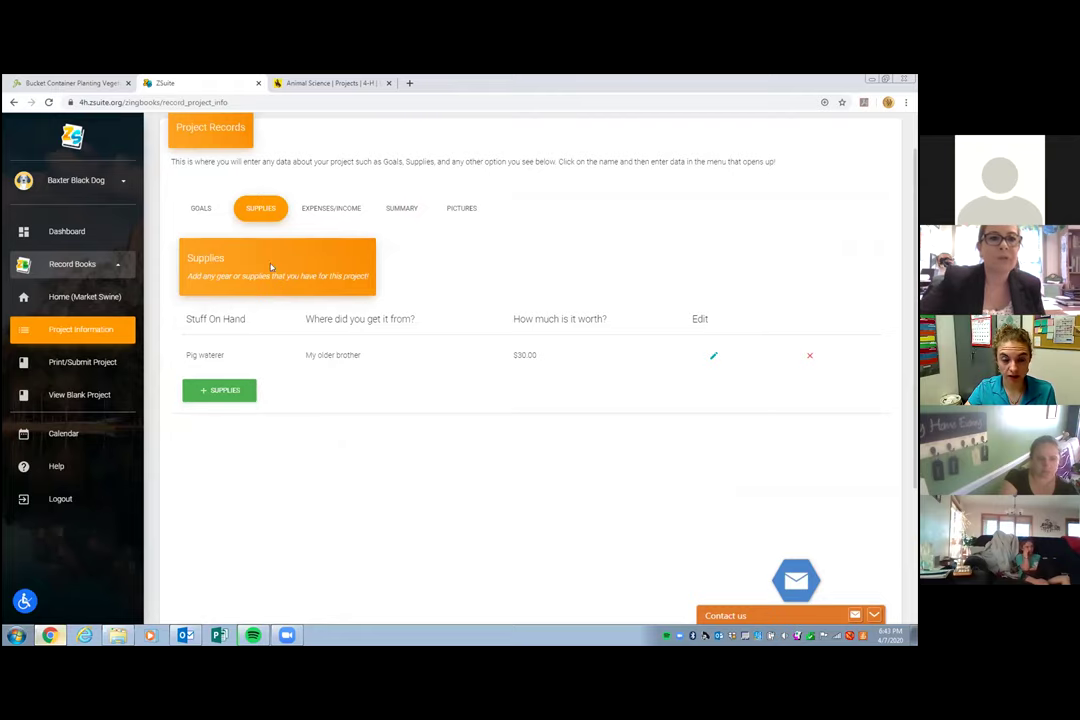
left_click(333, 209)
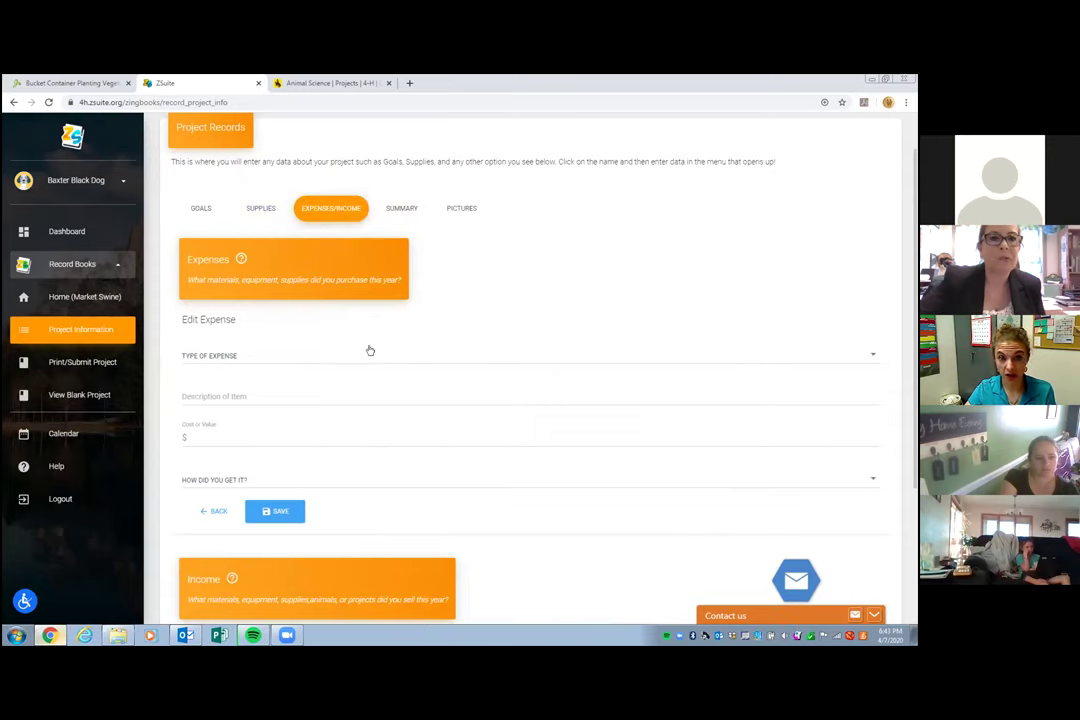
left_click(264, 363)
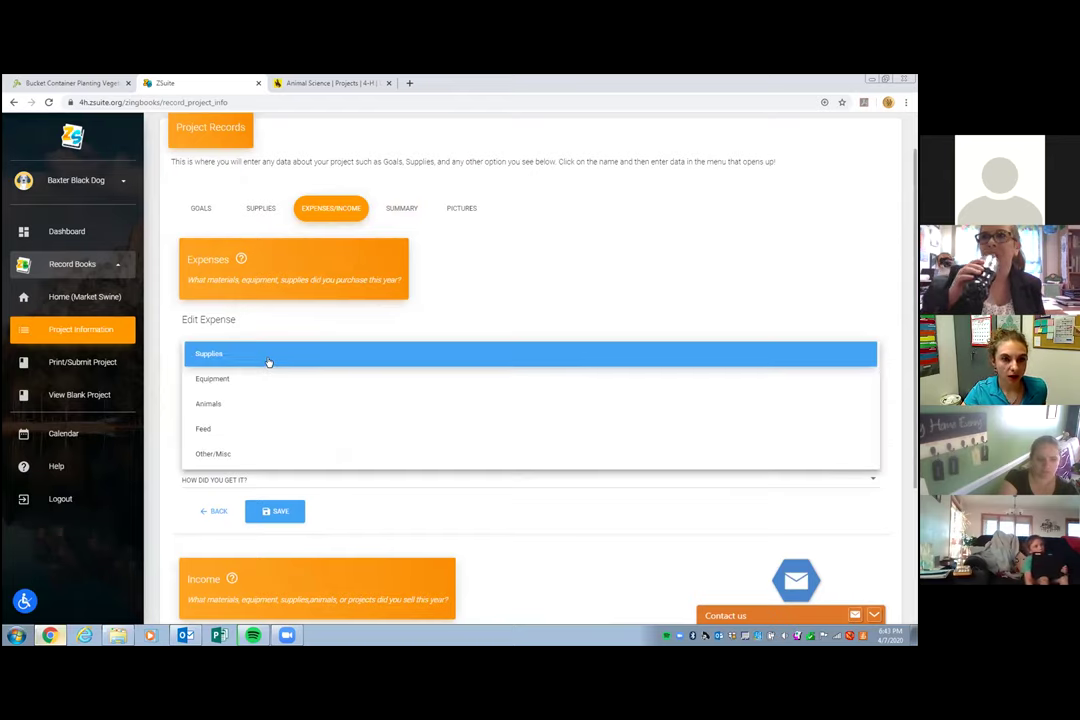
left_click(497, 311)
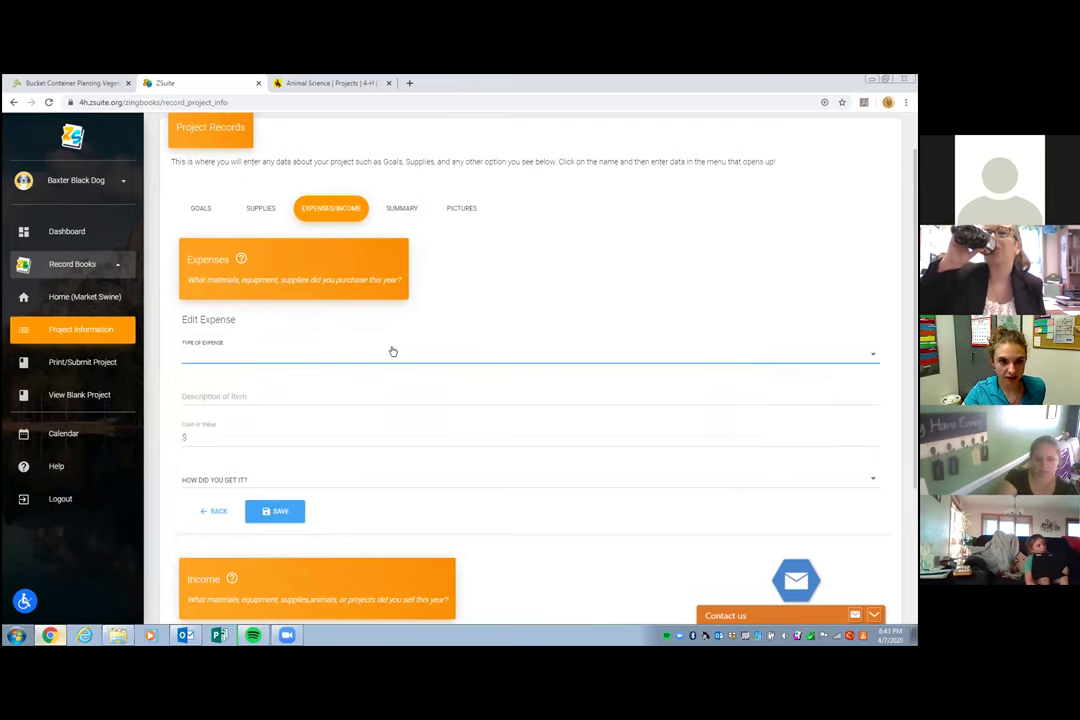
- Enter "N/A" as the item description of the blank expense entry
left_click(264, 394)
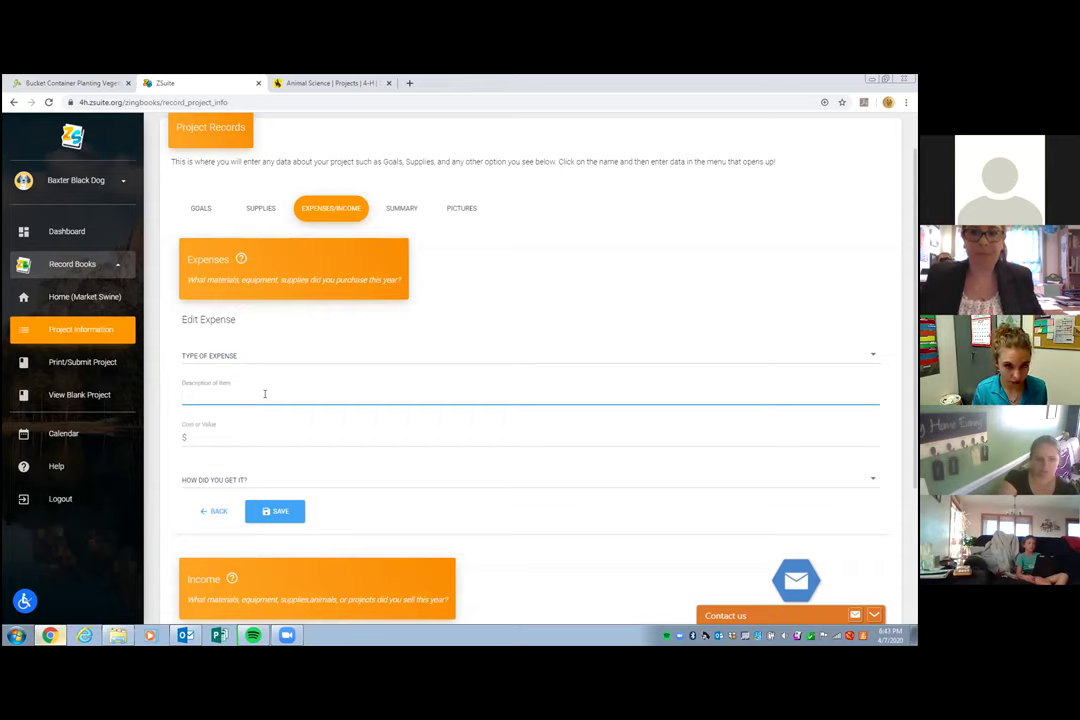
type("N/A")
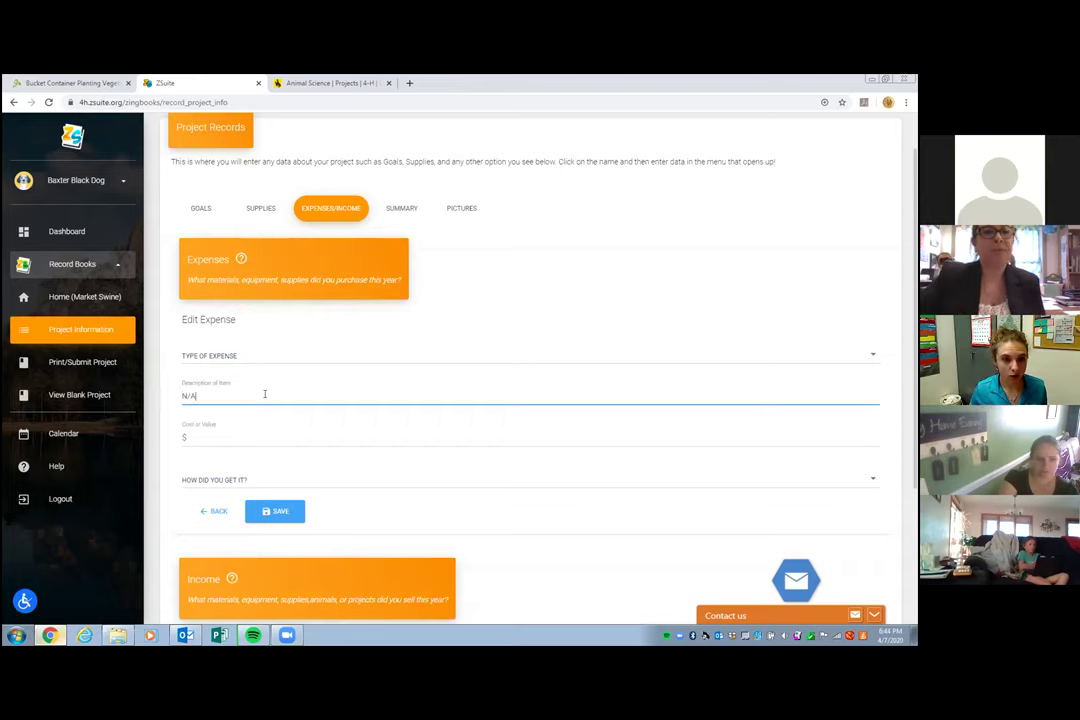
left_click(551, 291)
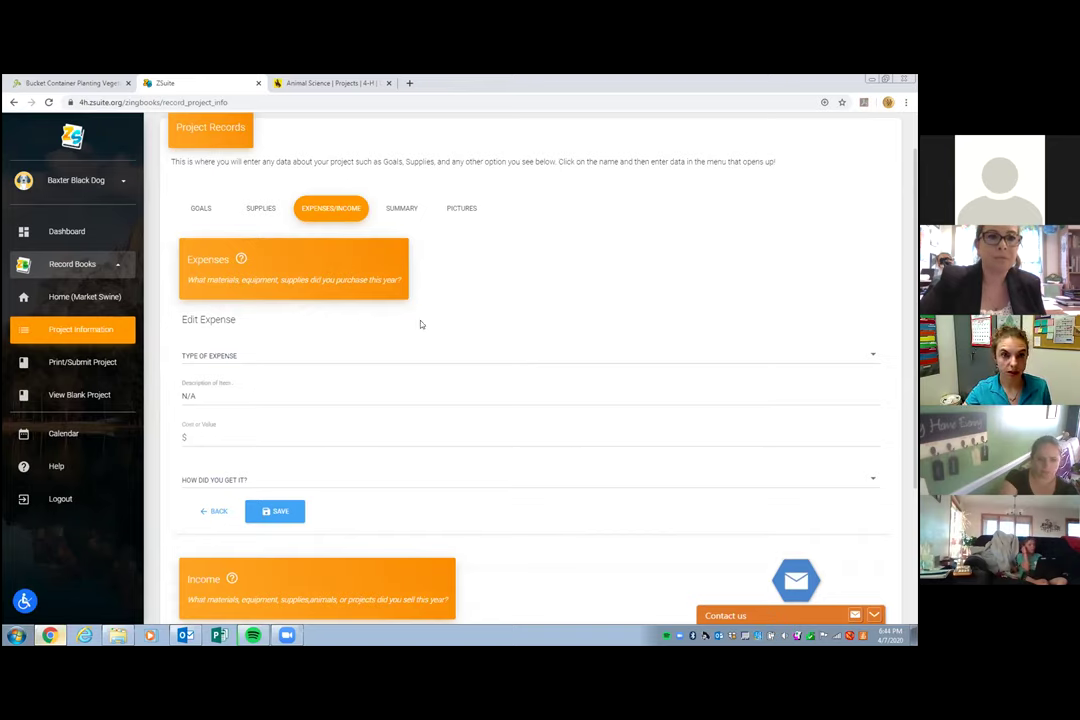
- Save the expense entry described as "N/A", and review the Summary's reflection questions and exhibit list
left_click(282, 513)
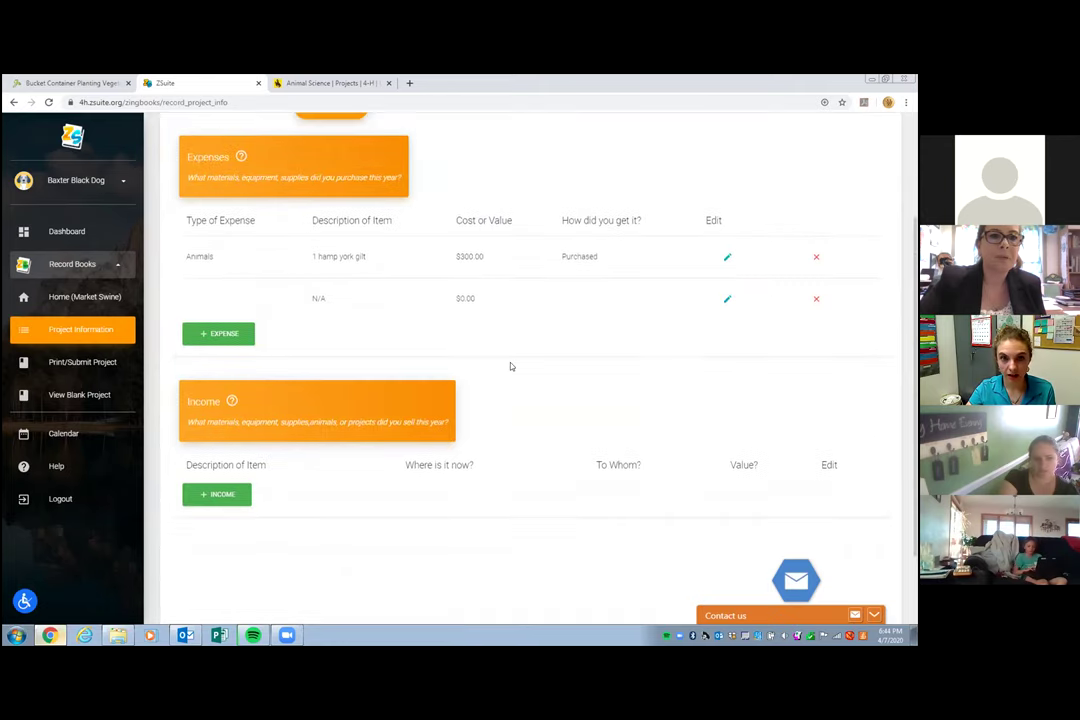
scroll(420, 290, "up", 3)
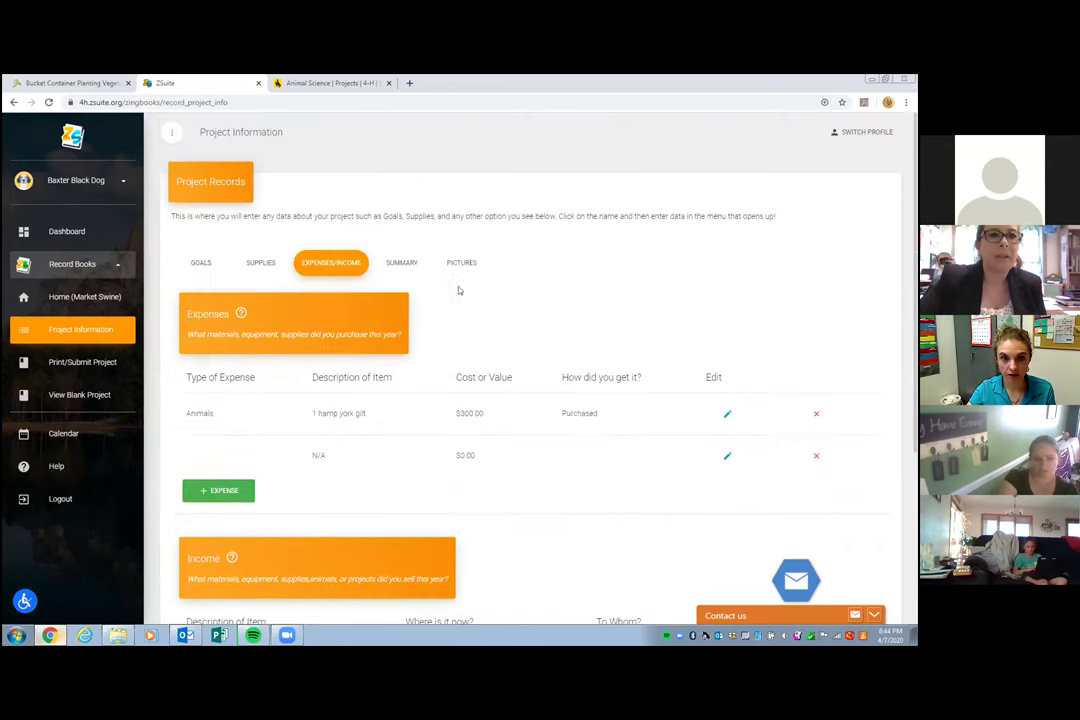
left_click(412, 264)
scroll(495, 350, "down", 5)
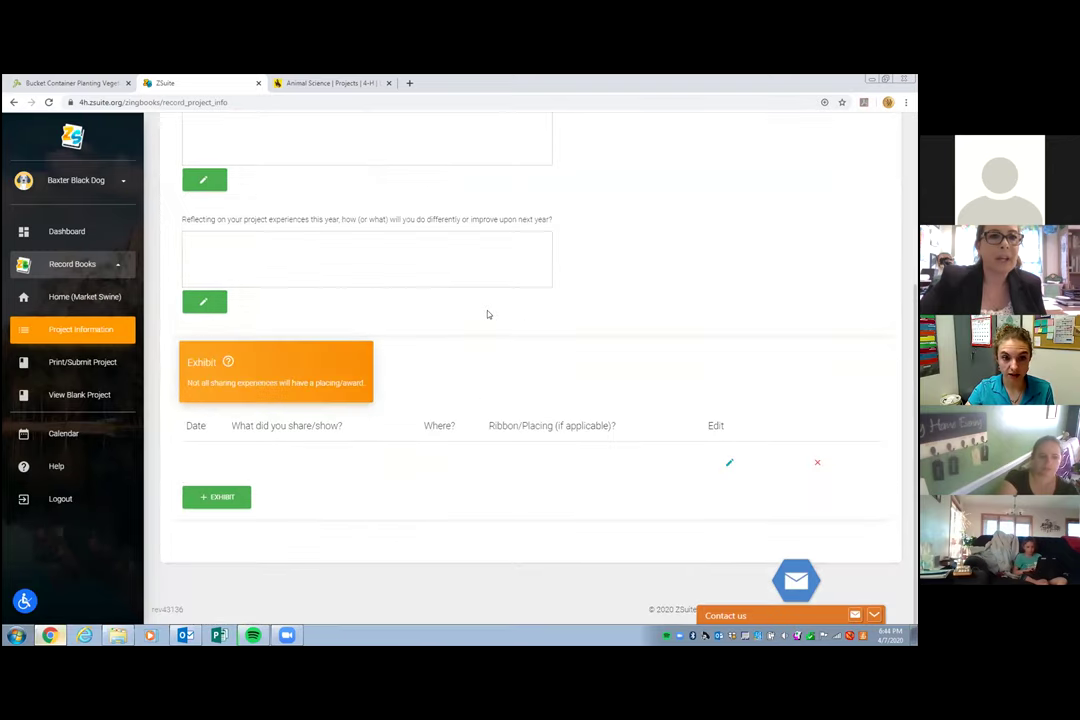
scroll(340, 405, "up", 2)
scroll(344, 400, "down", 1)
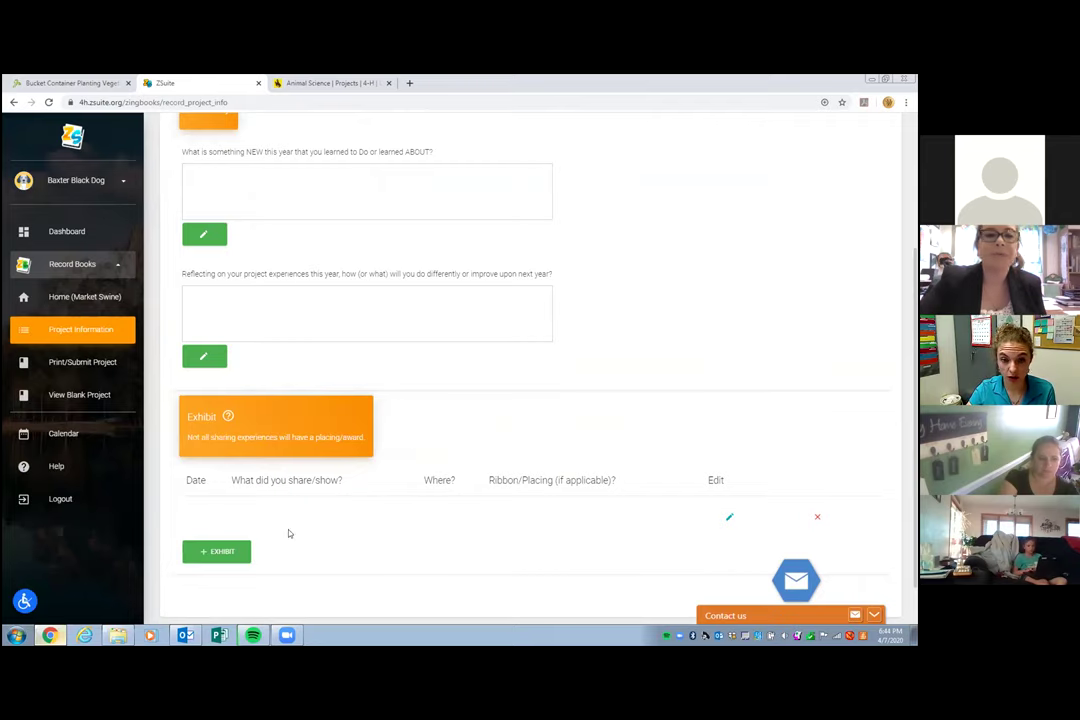
scroll(513, 378, "up", 2)
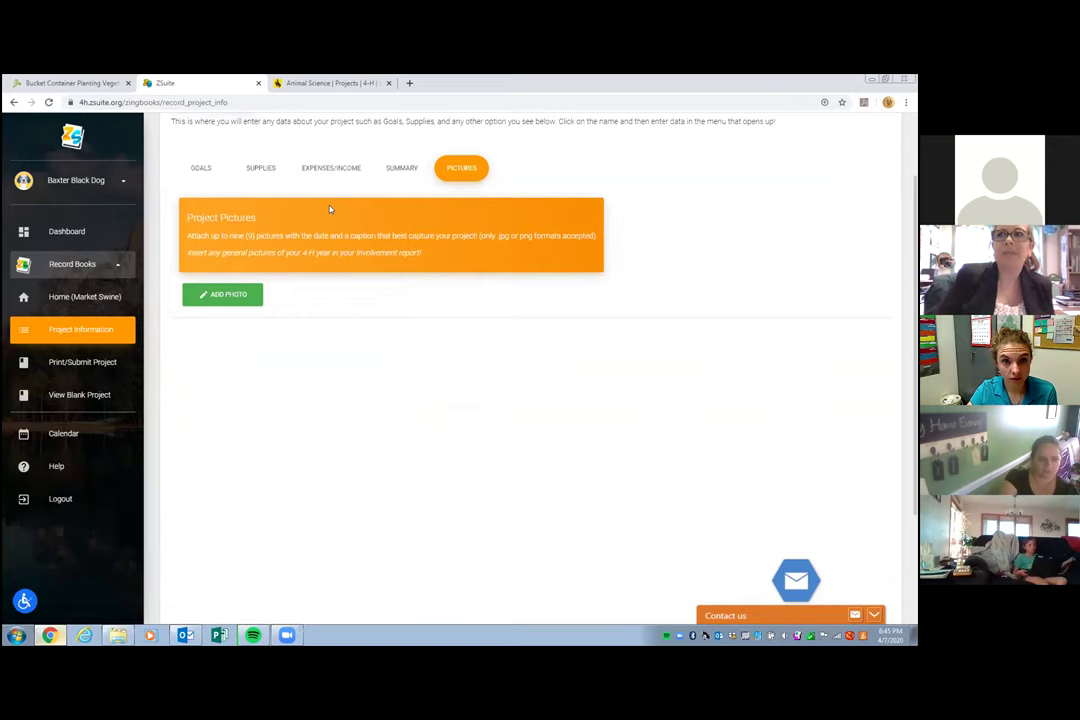
- Open a new expense entry for the Market Swine project and view the available expense types without choosing one
left_click(331, 169)
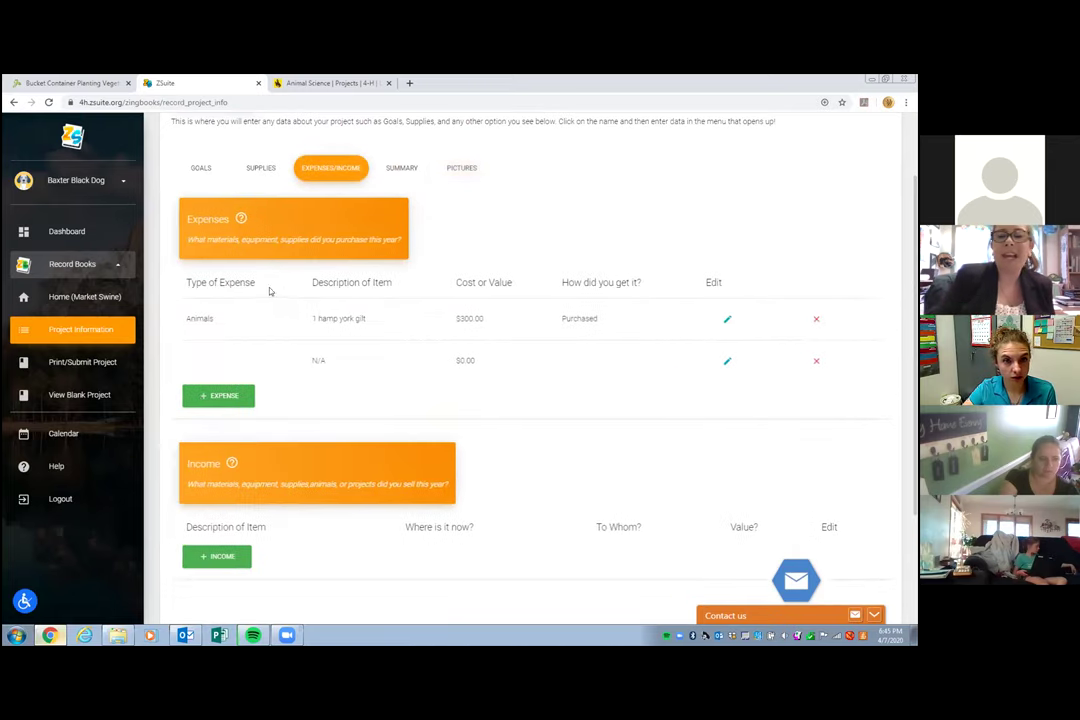
left_click(240, 396)
left_click(286, 207)
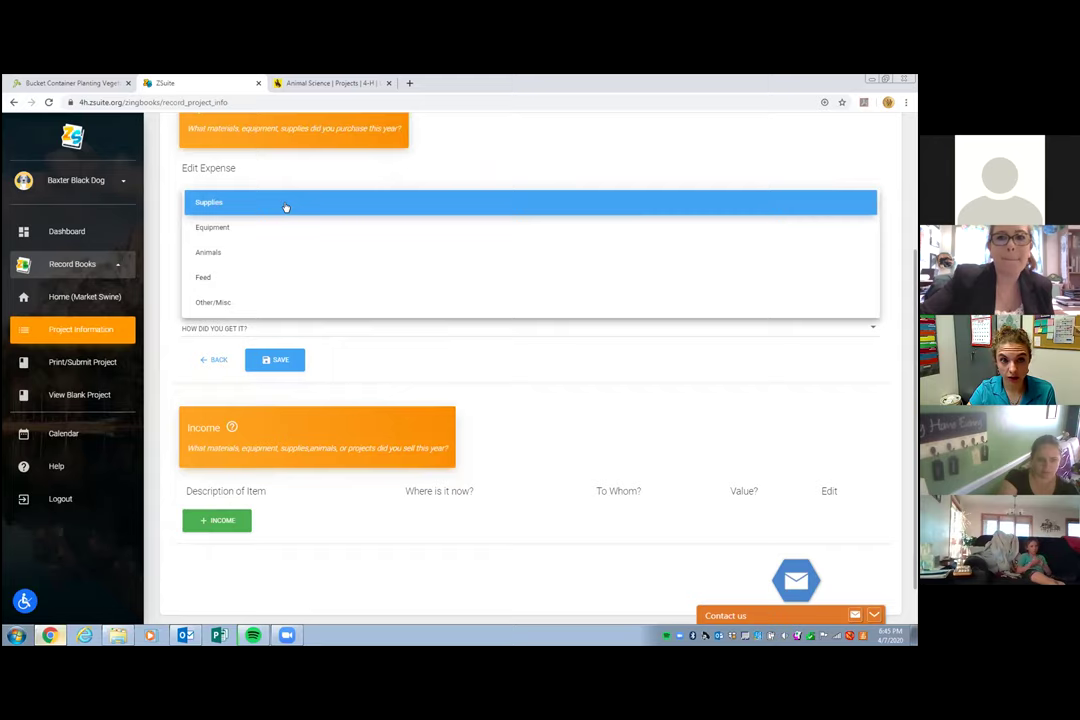
left_click(450, 151)
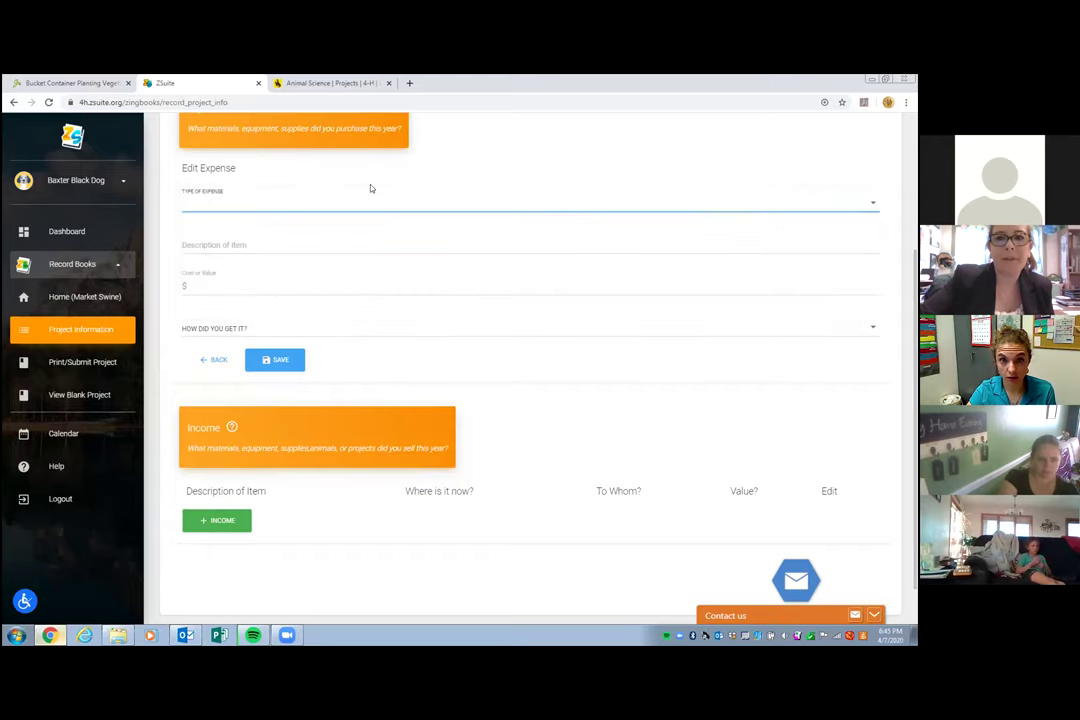
scroll(345, 208, "up", 2)
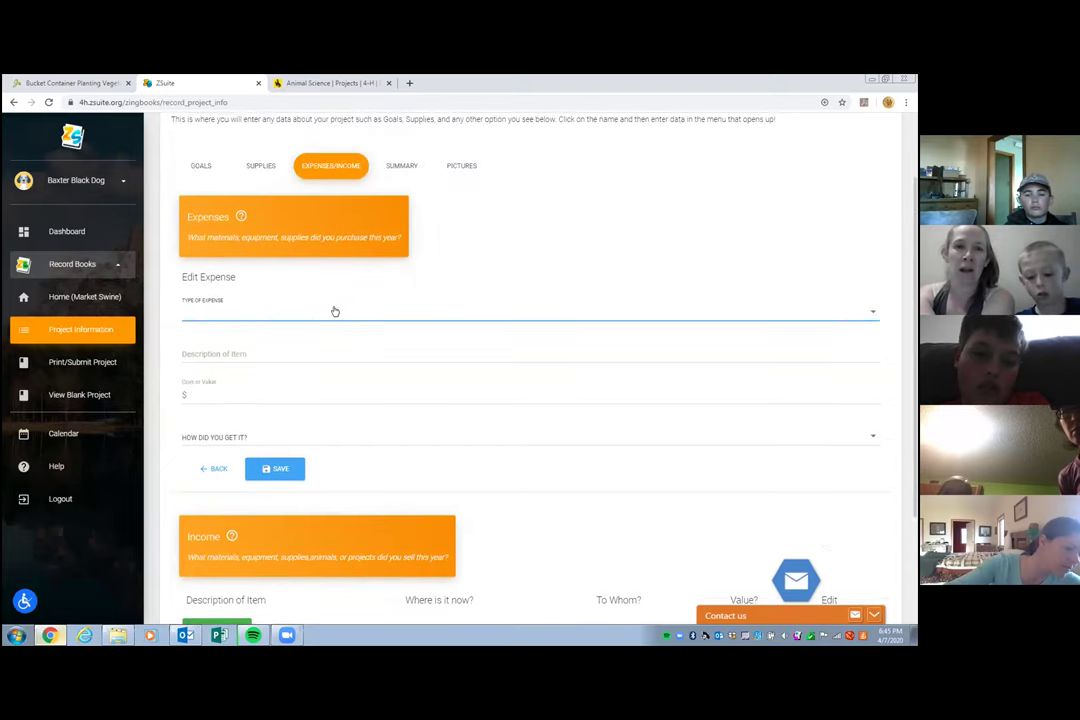
scroll(336, 305, "down", 1)
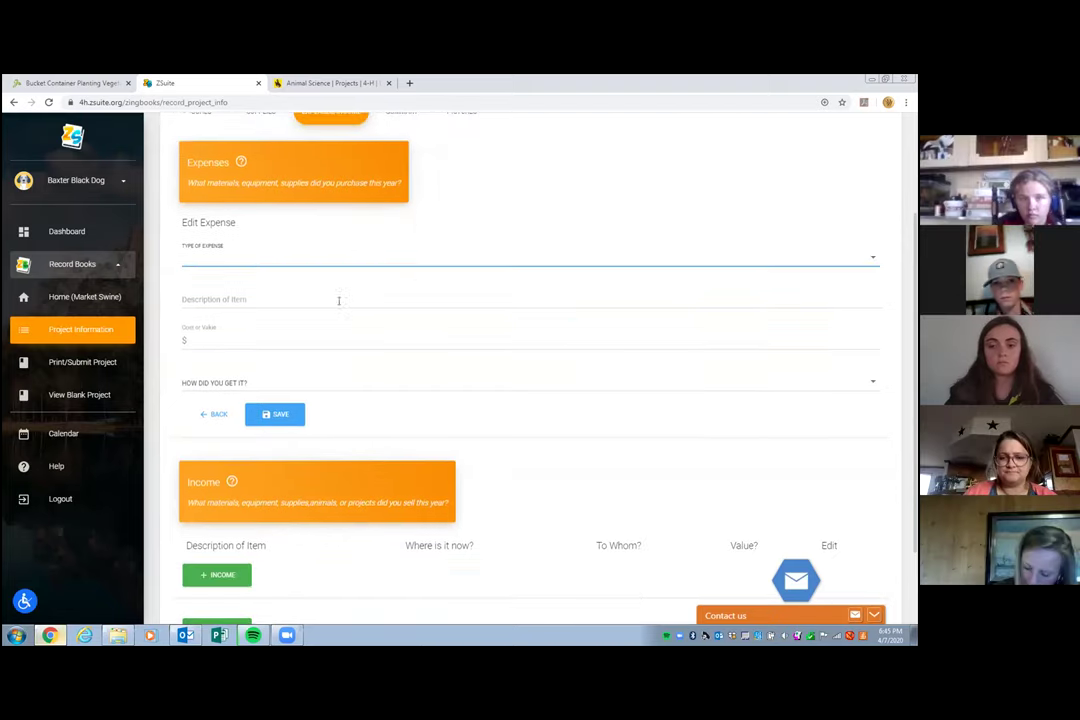
- Set the new expense's type to Animals and its item description to "Hamp pig"
left_click(285, 260)
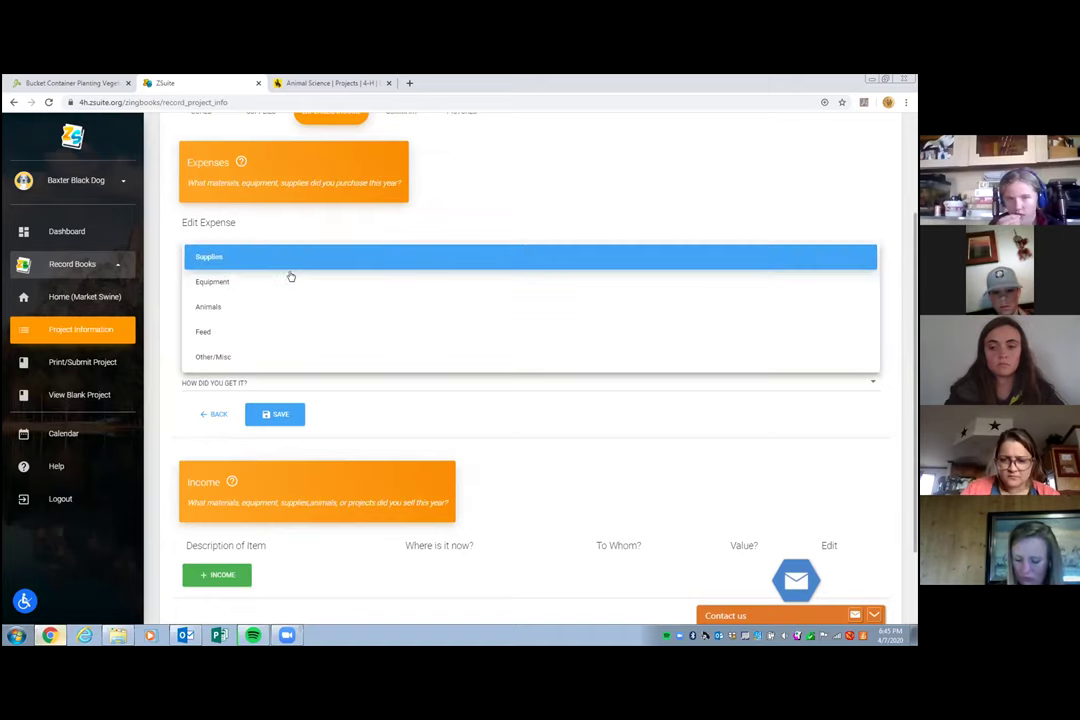
left_click(280, 310)
left_click(278, 298)
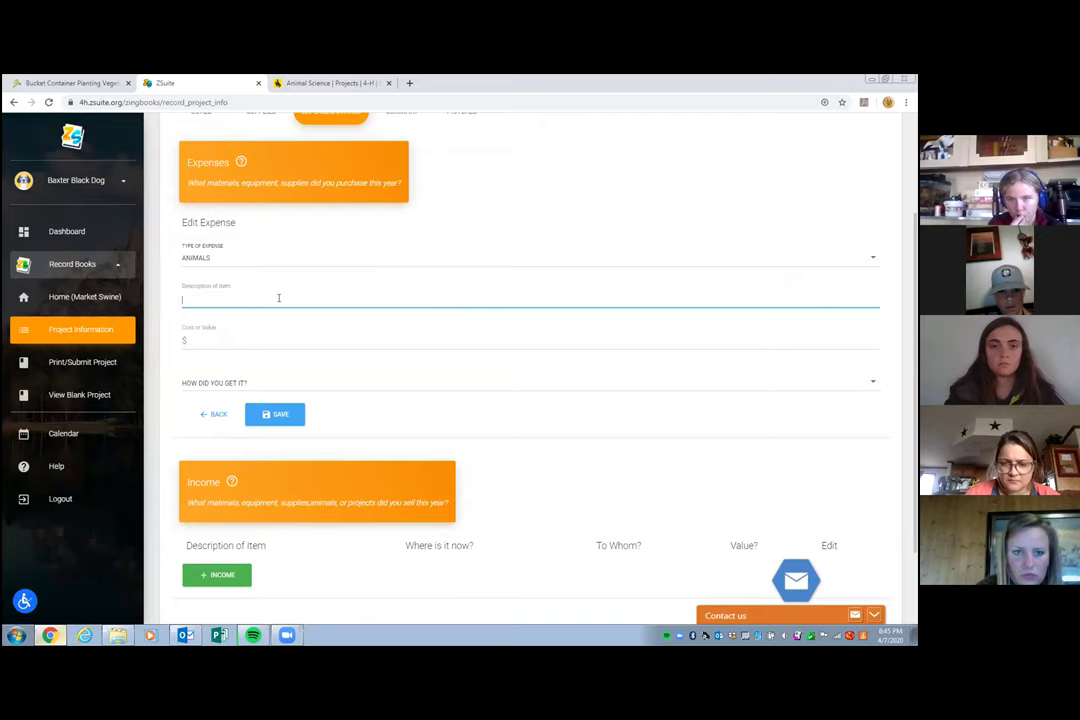
type("hamp pig")
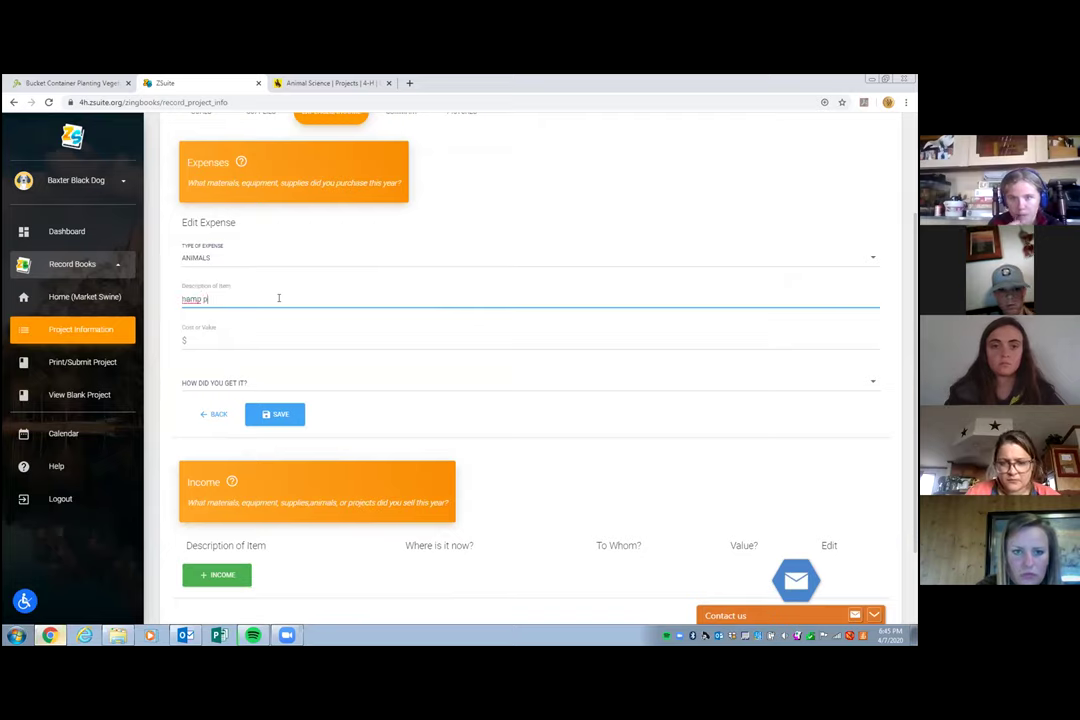
left_click(186, 298)
key("BackSpace")
type("H")
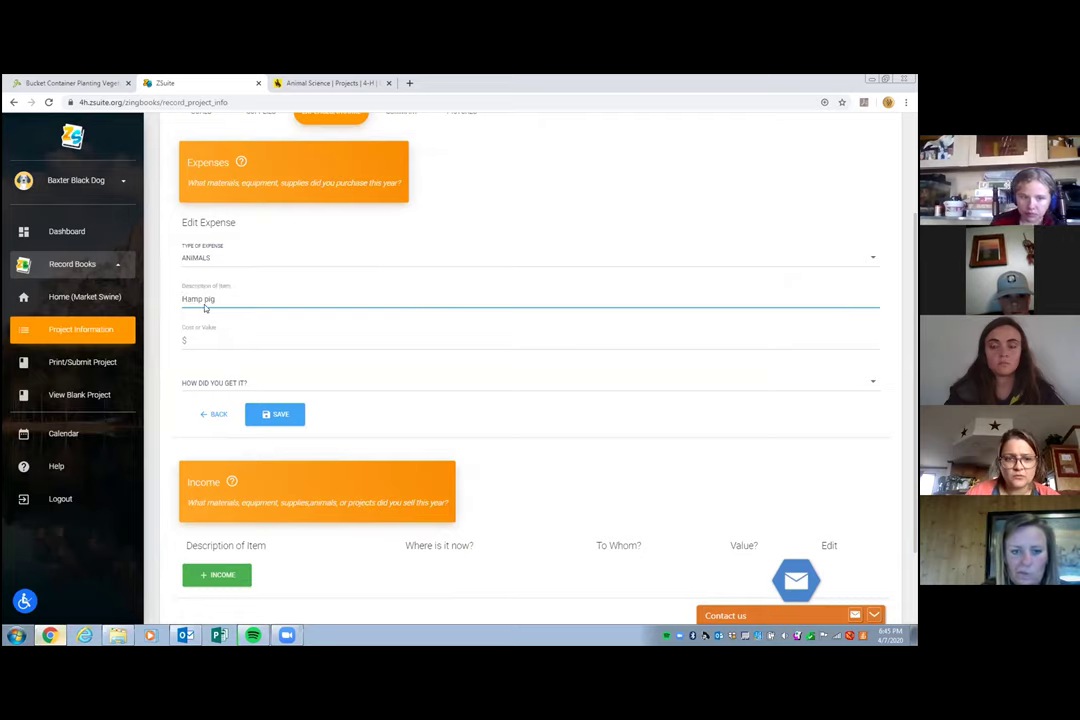
- Set the Hamp pig expense's cost to $300 and view the options for how it was obtained without choosing one
left_click(228, 340)
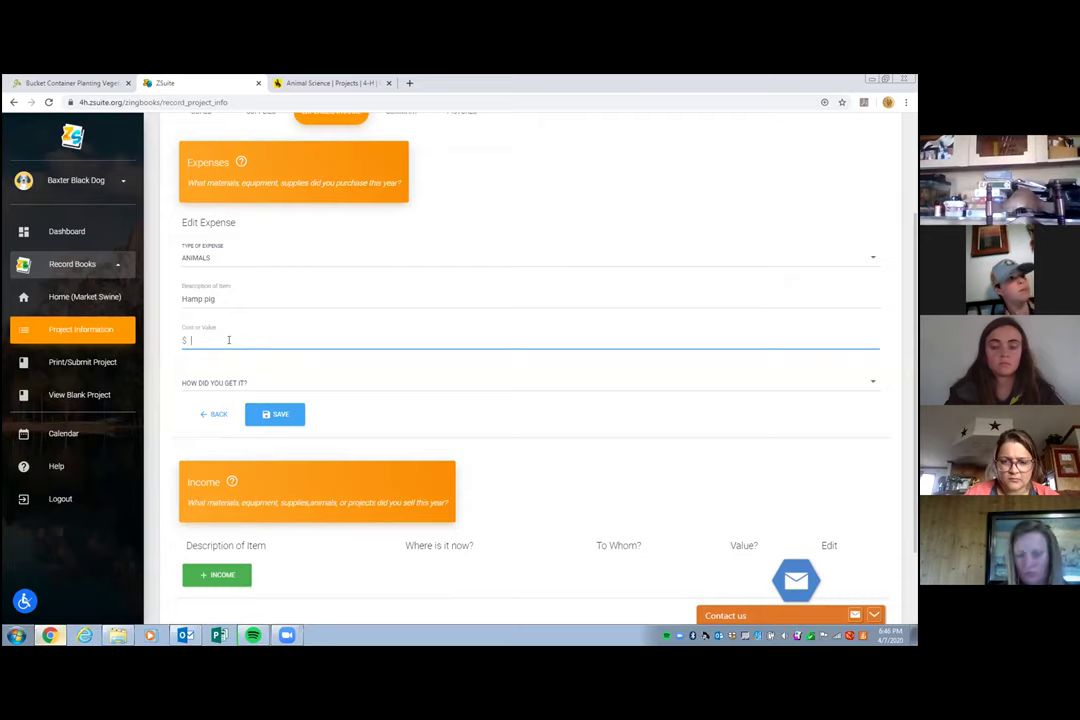
type("300")
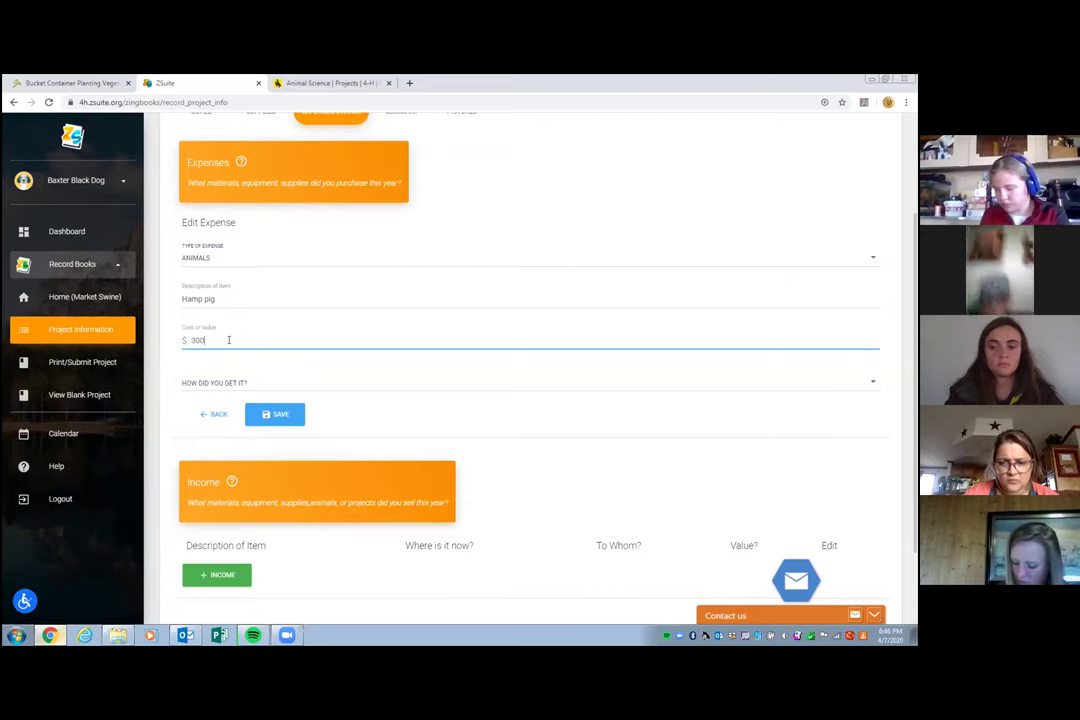
left_click(260, 383)
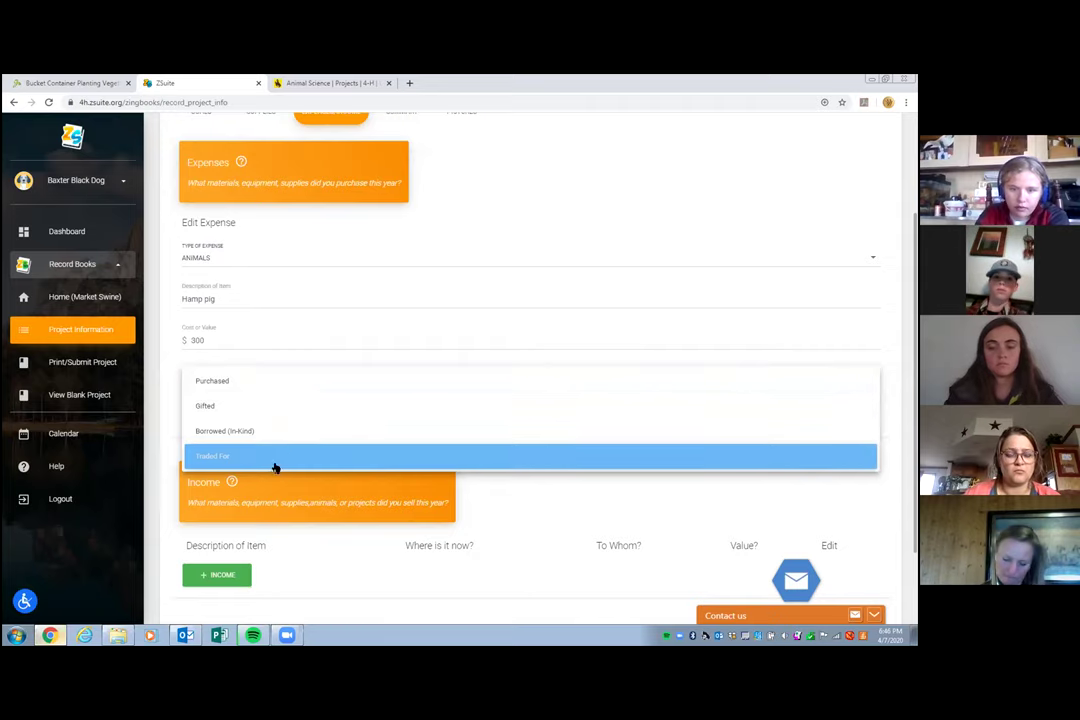
left_click(517, 494)
scroll(528, 474, "up", 1)
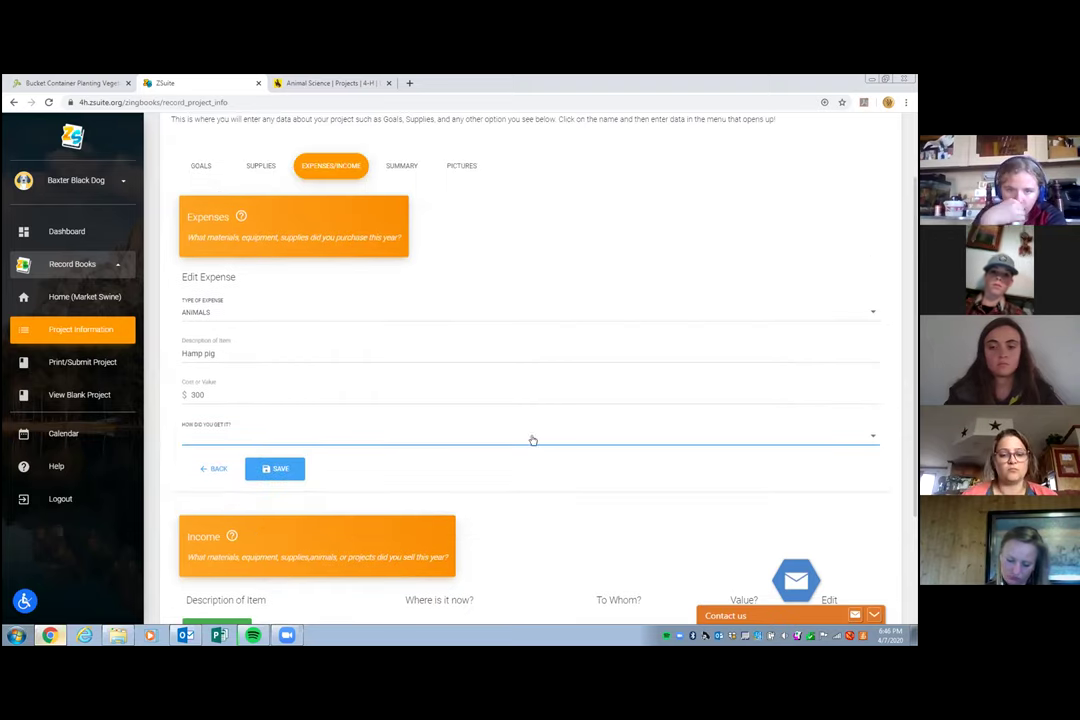
- Add a supplies entry to the Market Swine project and save it with every field left blank
left_click(261, 167)
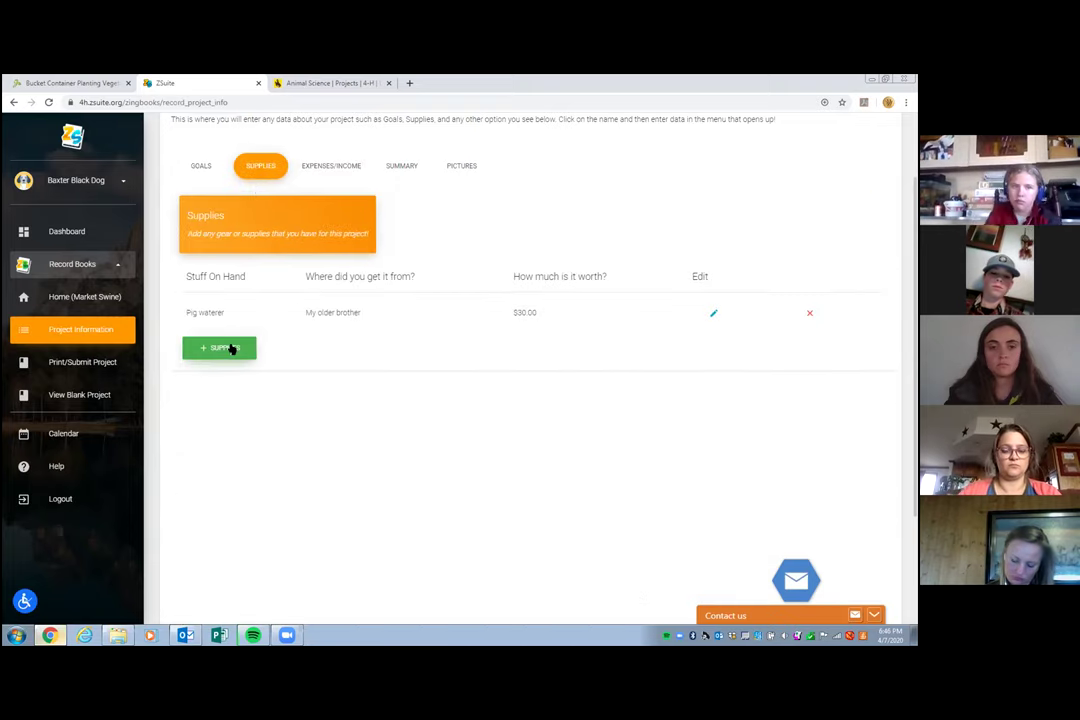
left_click(231, 348)
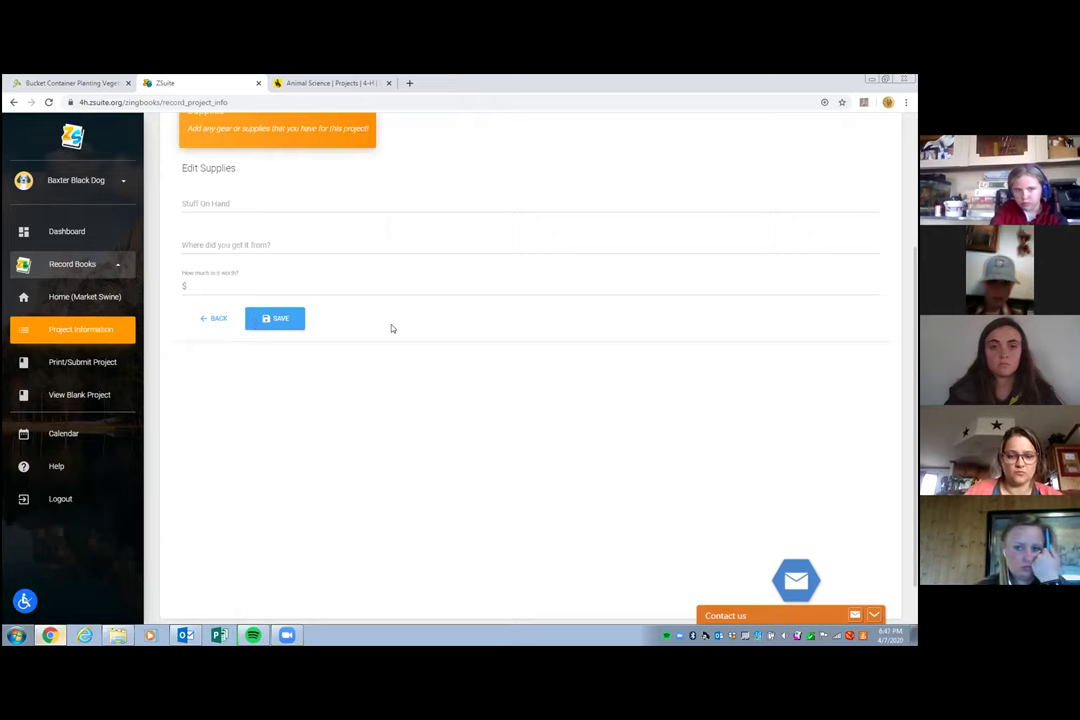
left_click(284, 317)
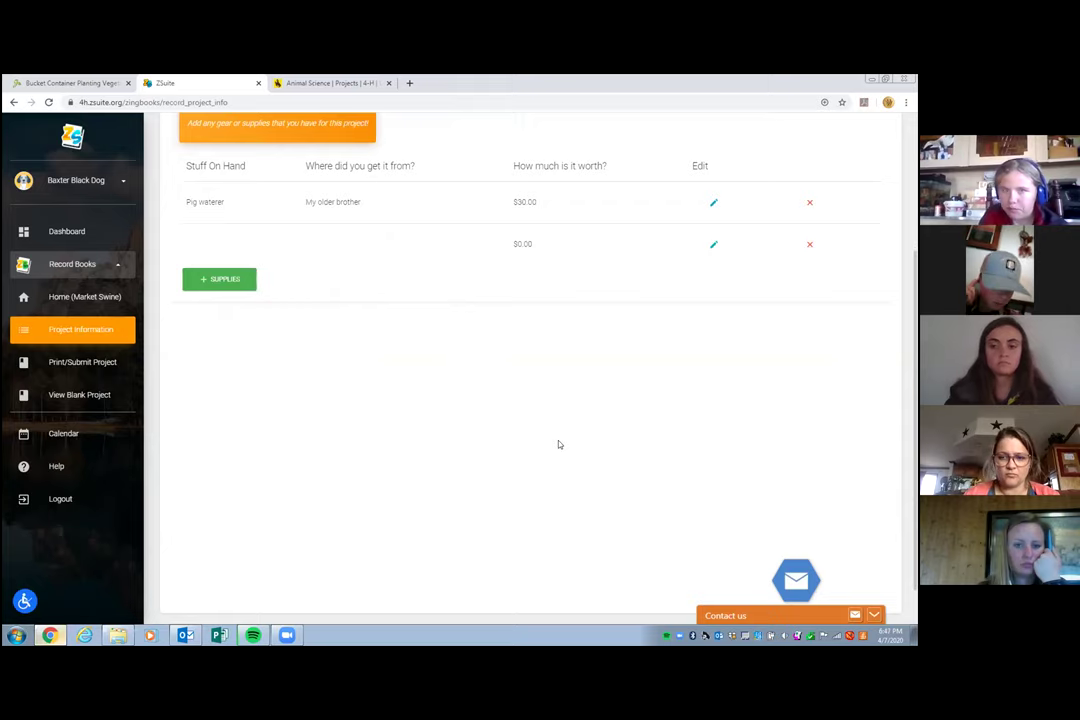
scroll(560, 444, "up", 1)
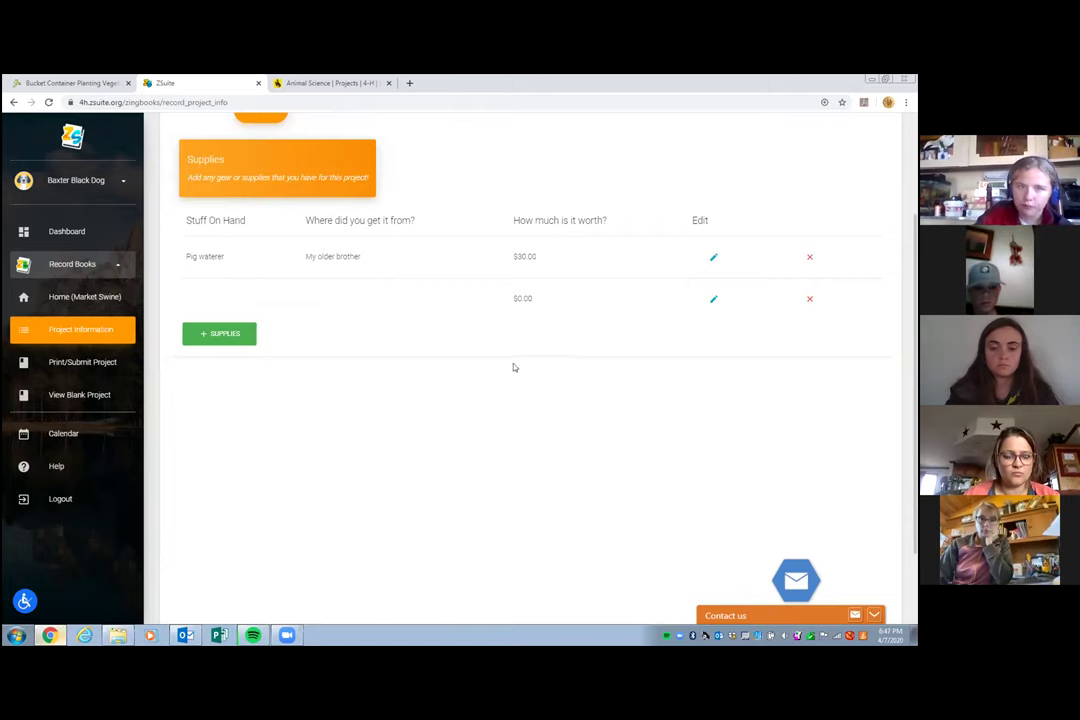
scroll(513, 367, "up", 2)
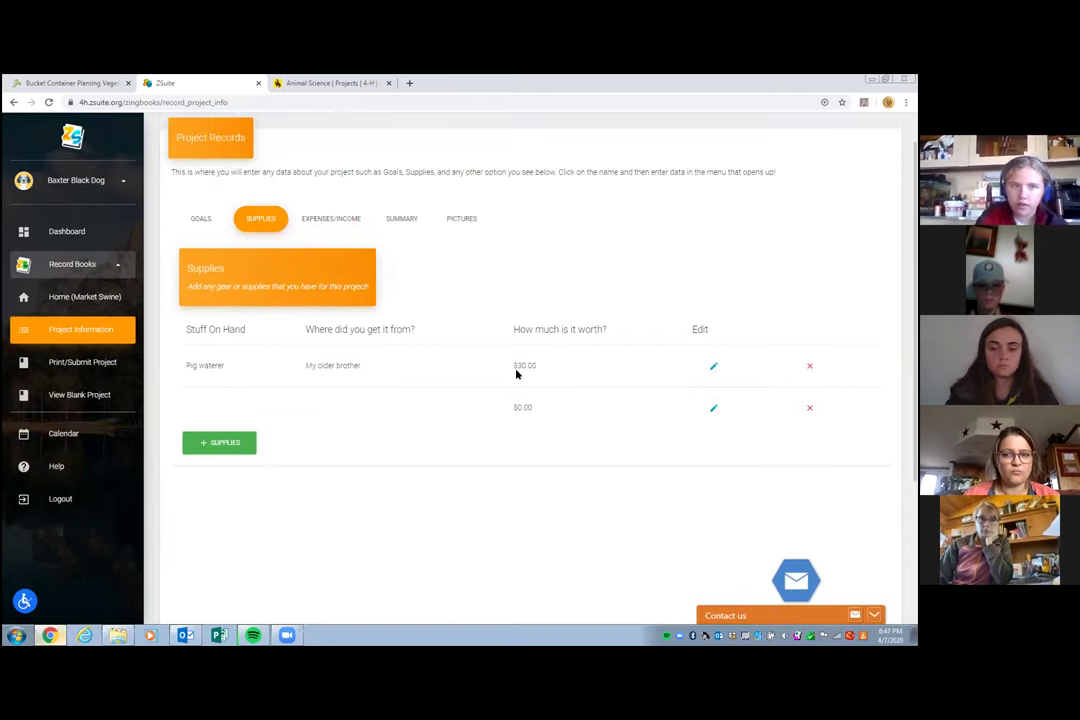
- View the Market Swine project's Pictures records, and open the Archery record book's project information at its goals
left_click(464, 220)
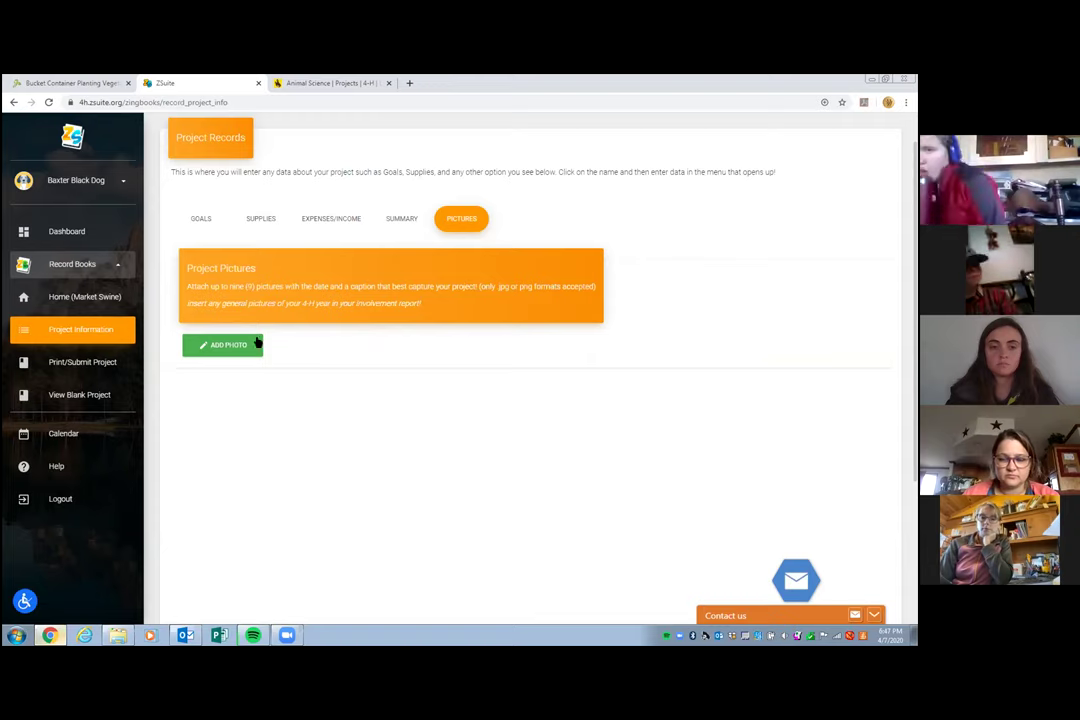
left_click(77, 298)
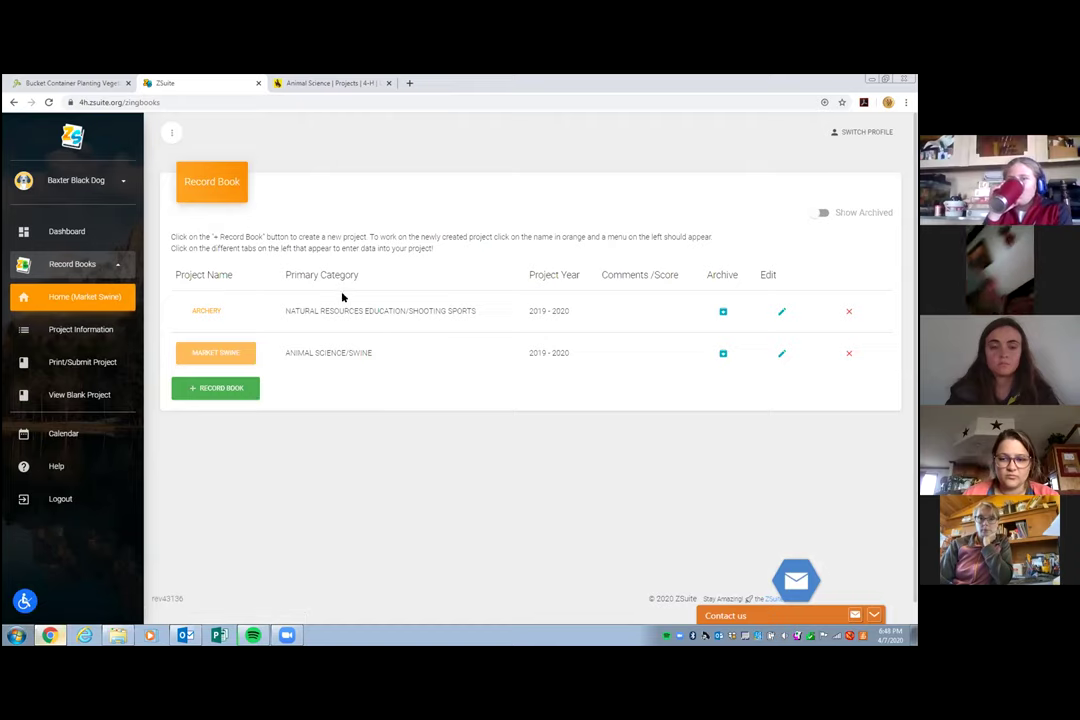
left_click(206, 312)
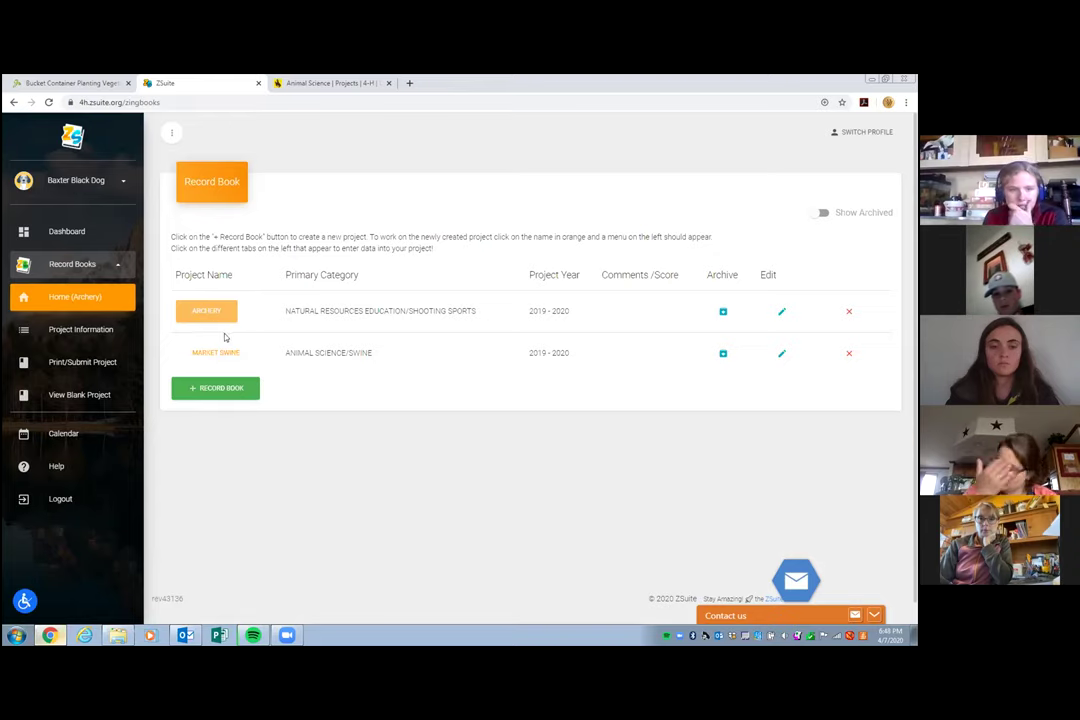
left_click(82, 332)
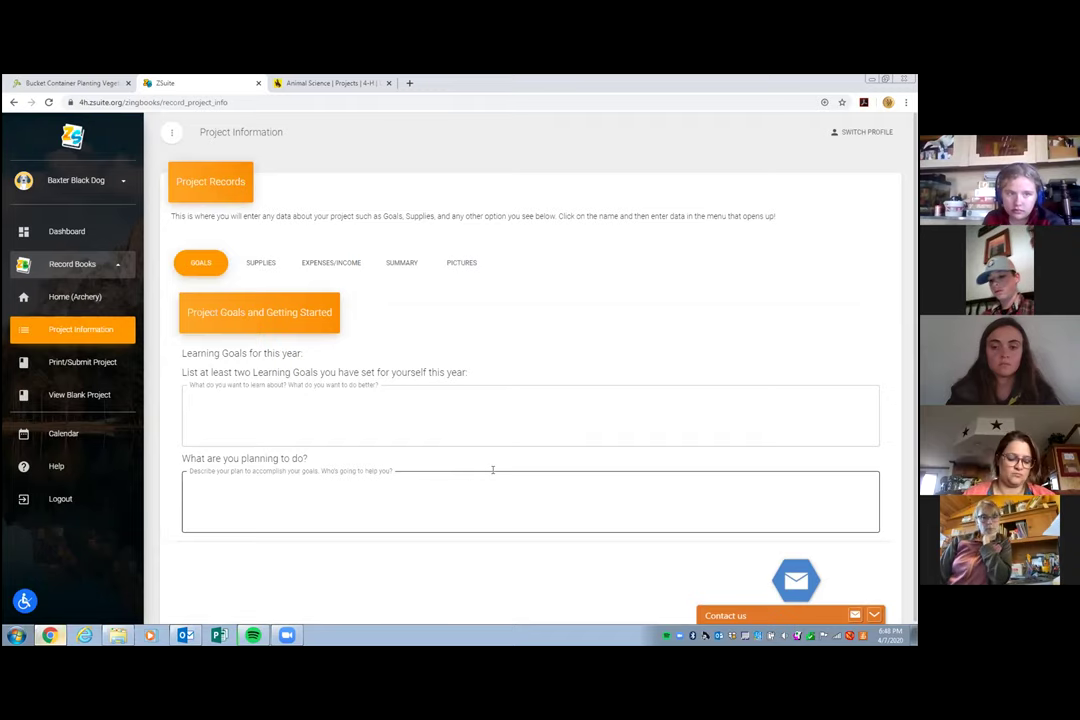
left_click(434, 405)
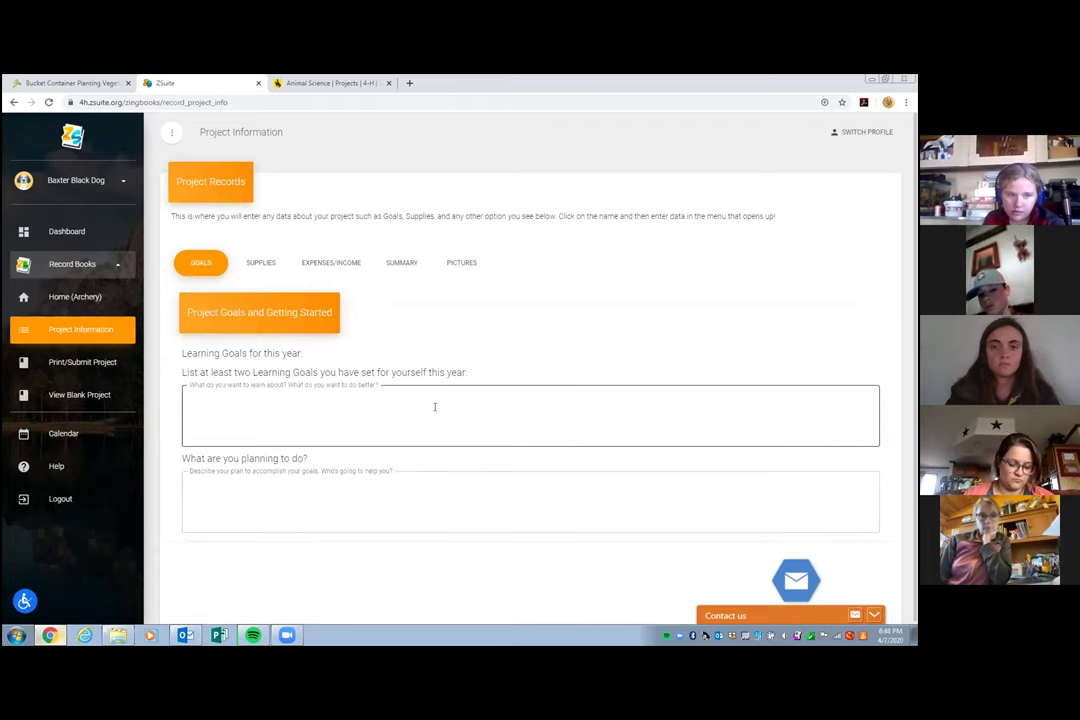
left_click(444, 383)
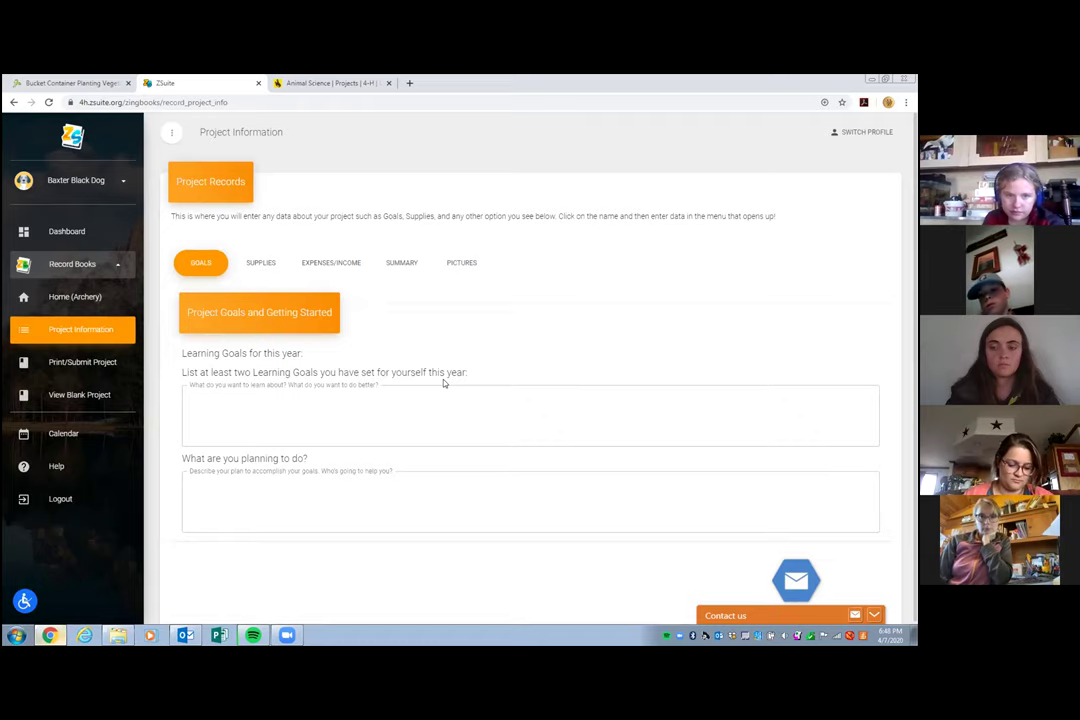
- View the Archery project's supplies list and its expenses and income records
left_click(265, 263)
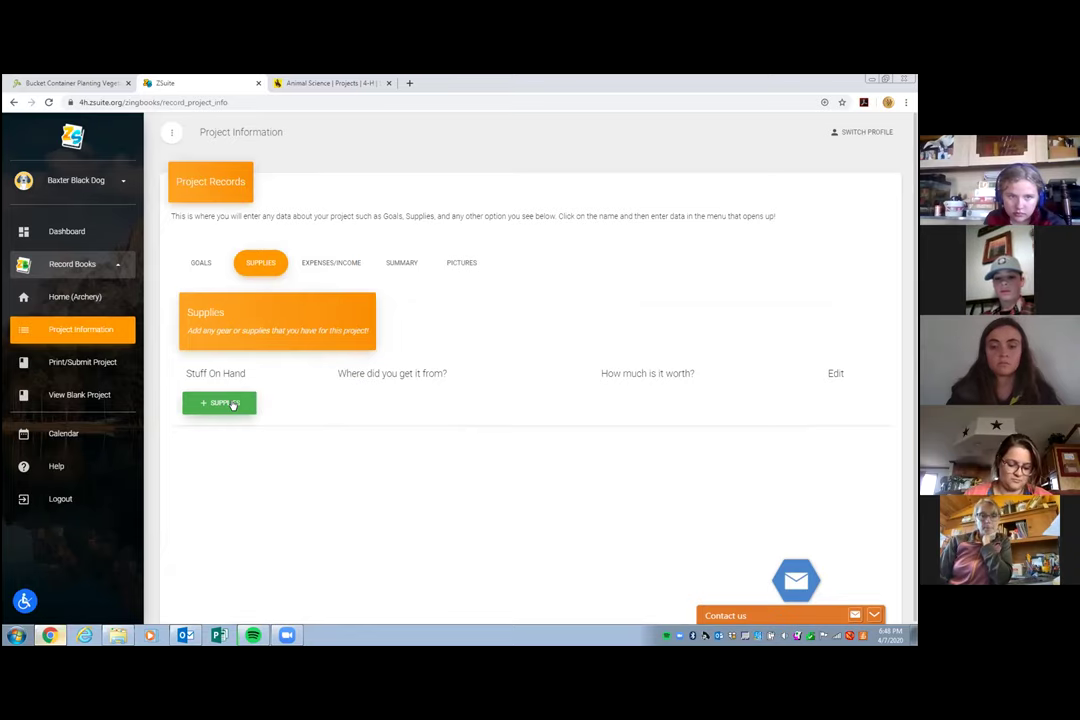
left_click(350, 264)
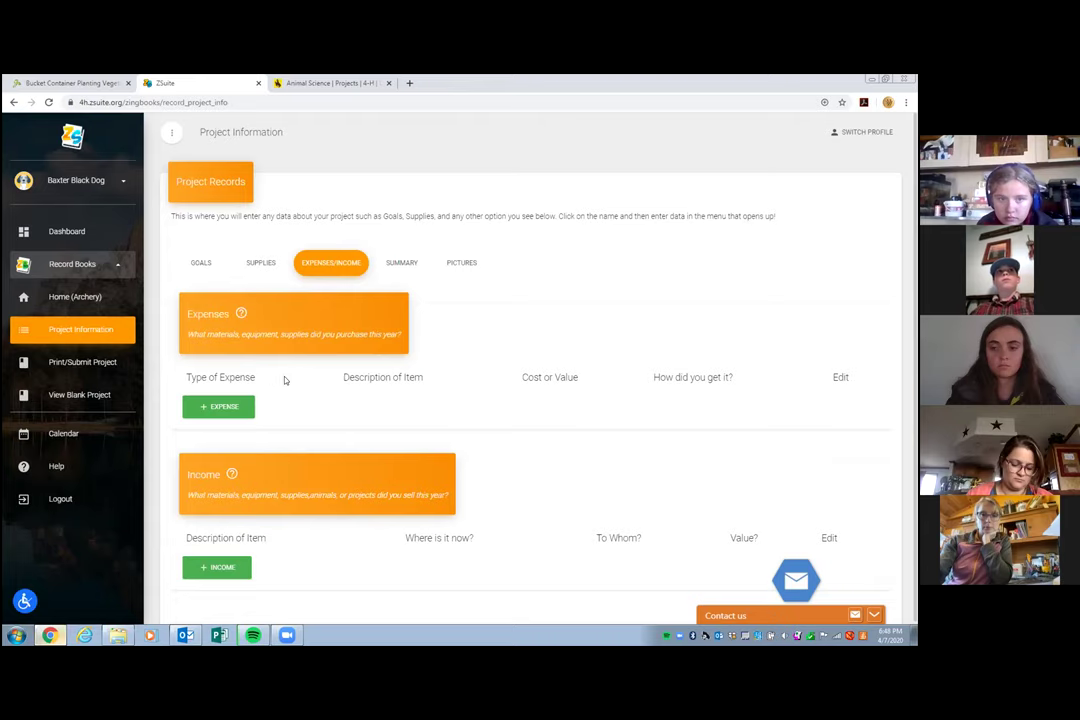
scroll(304, 313, "down", 1)
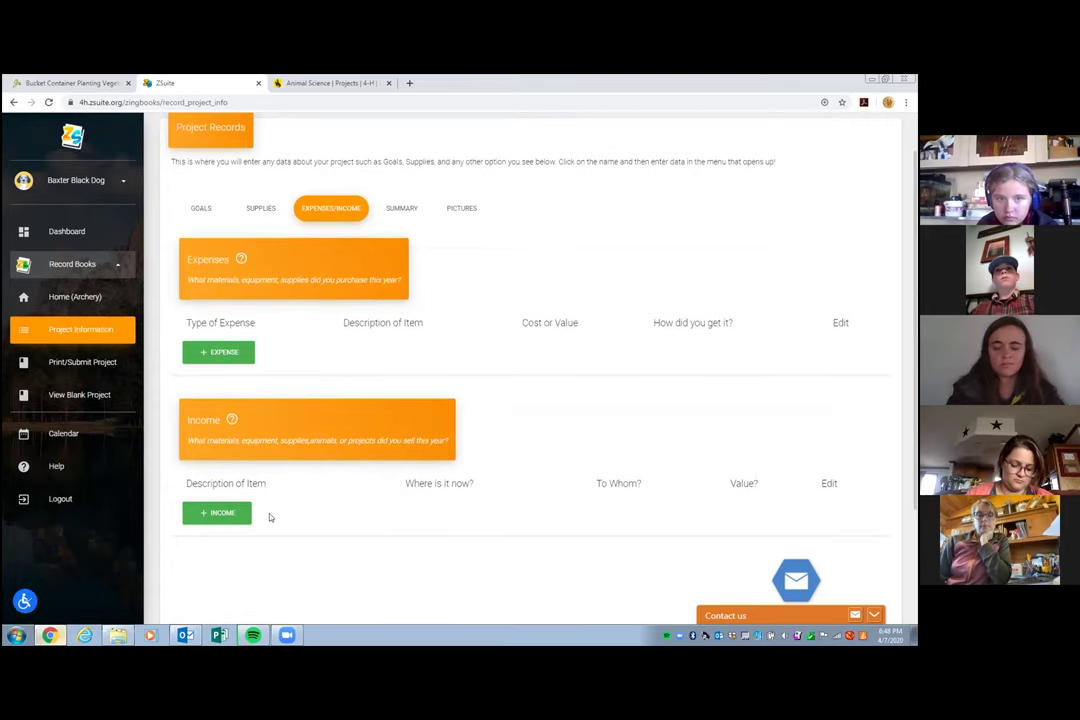
scroll(268, 511, "down", 1)
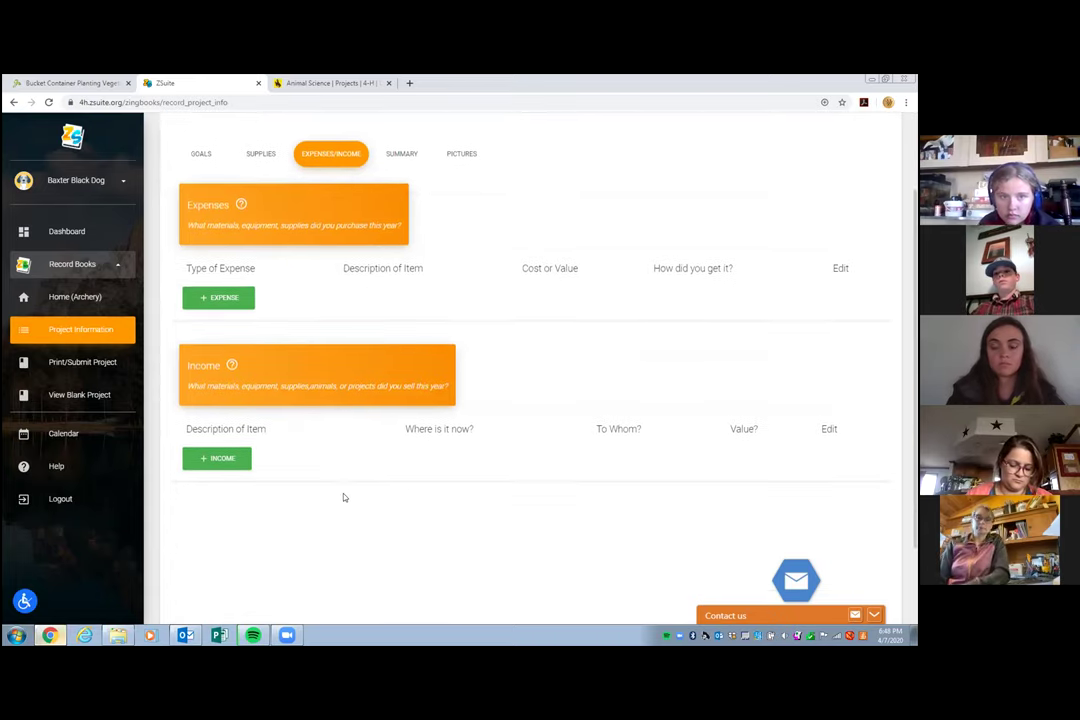
- Start a new income entry in the Archery project with N/A as the item description
left_click(236, 463)
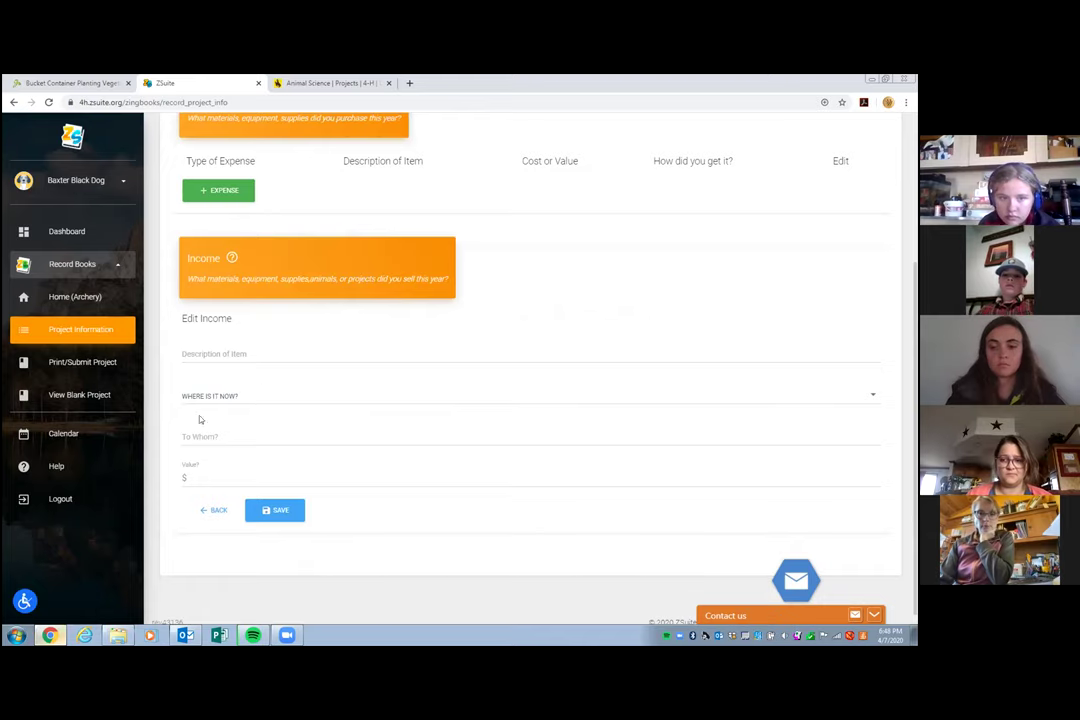
left_click(258, 355)
type("ds")
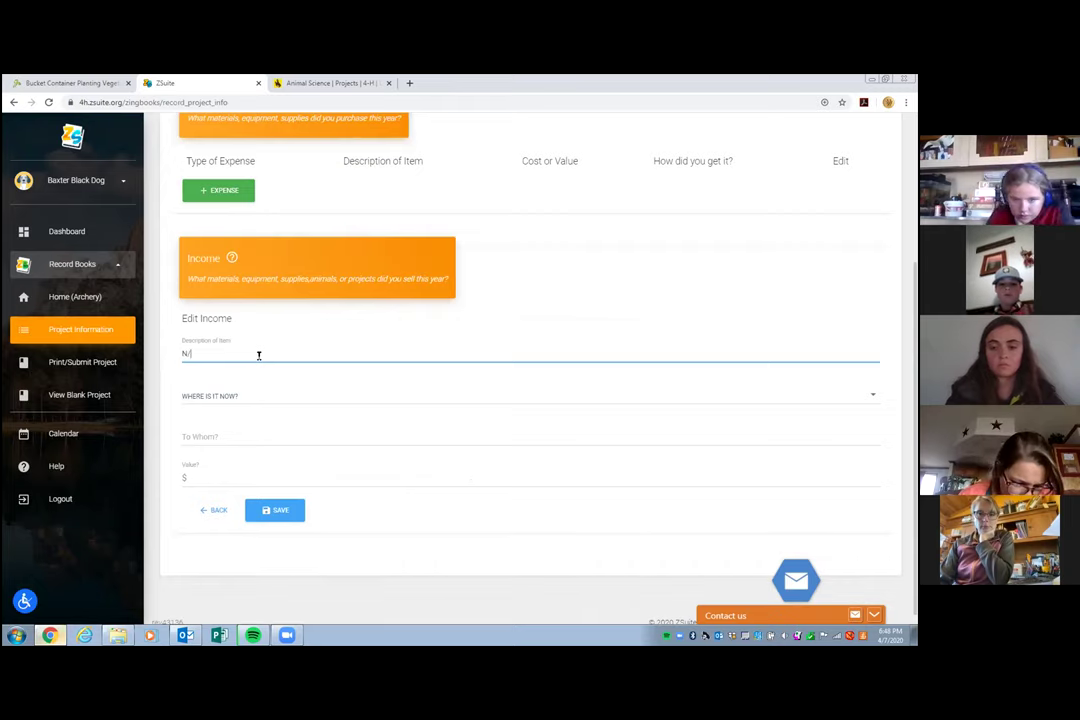
left_click(584, 385)
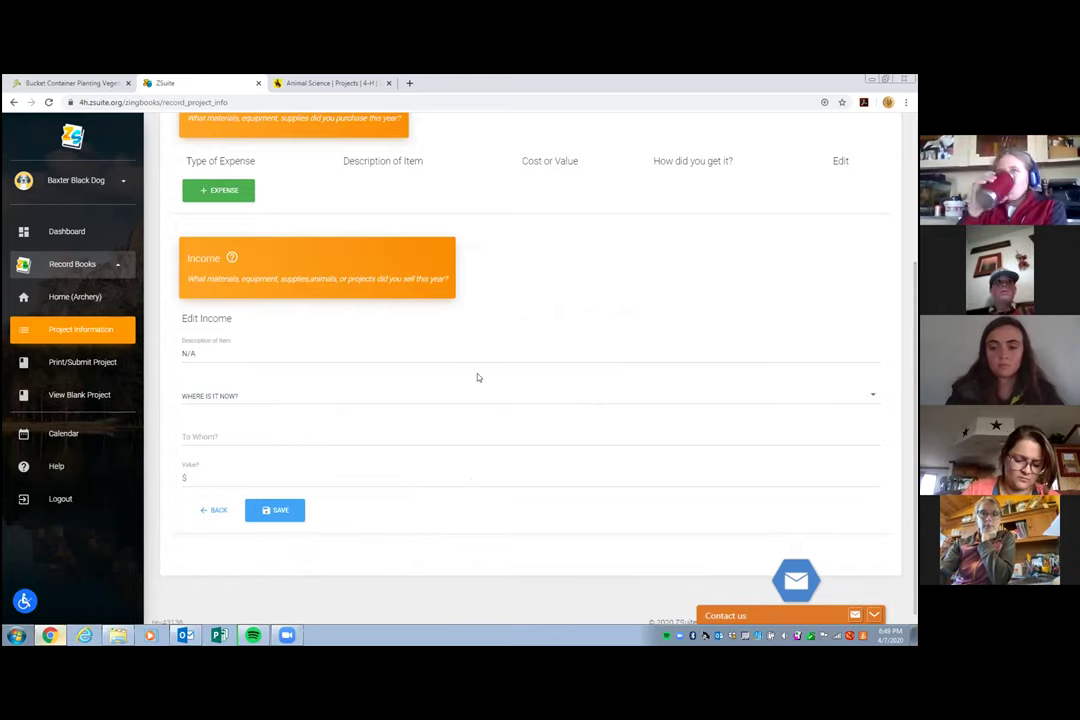
scroll(478, 377, "up", 1)
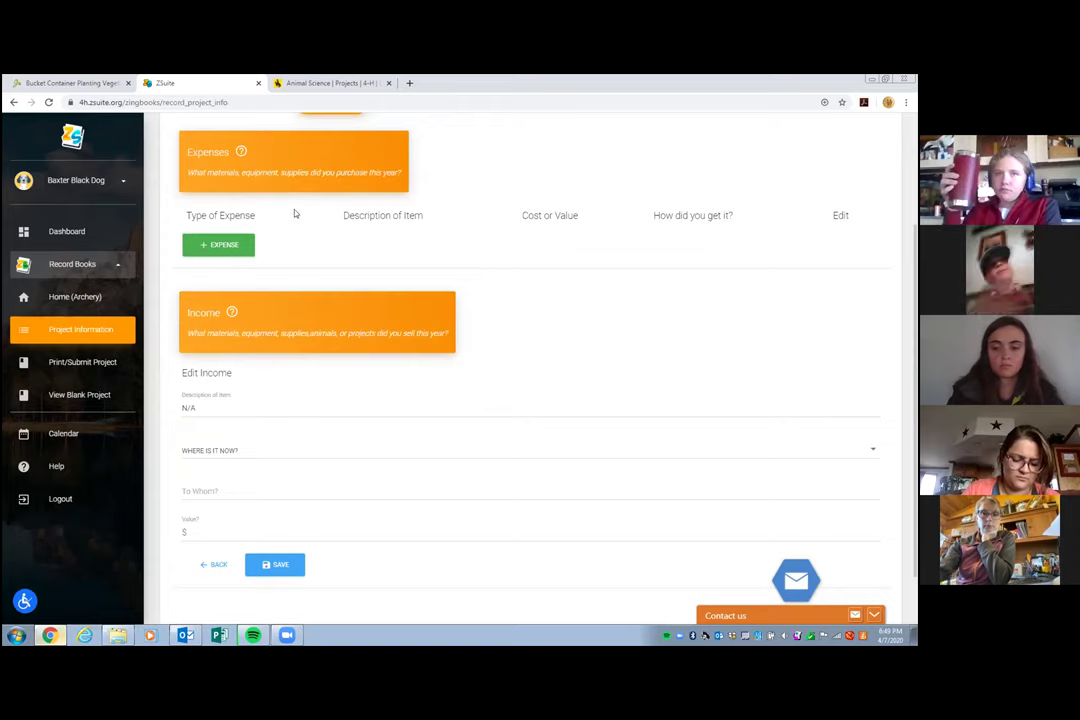
scroll(360, 352, "down", 1)
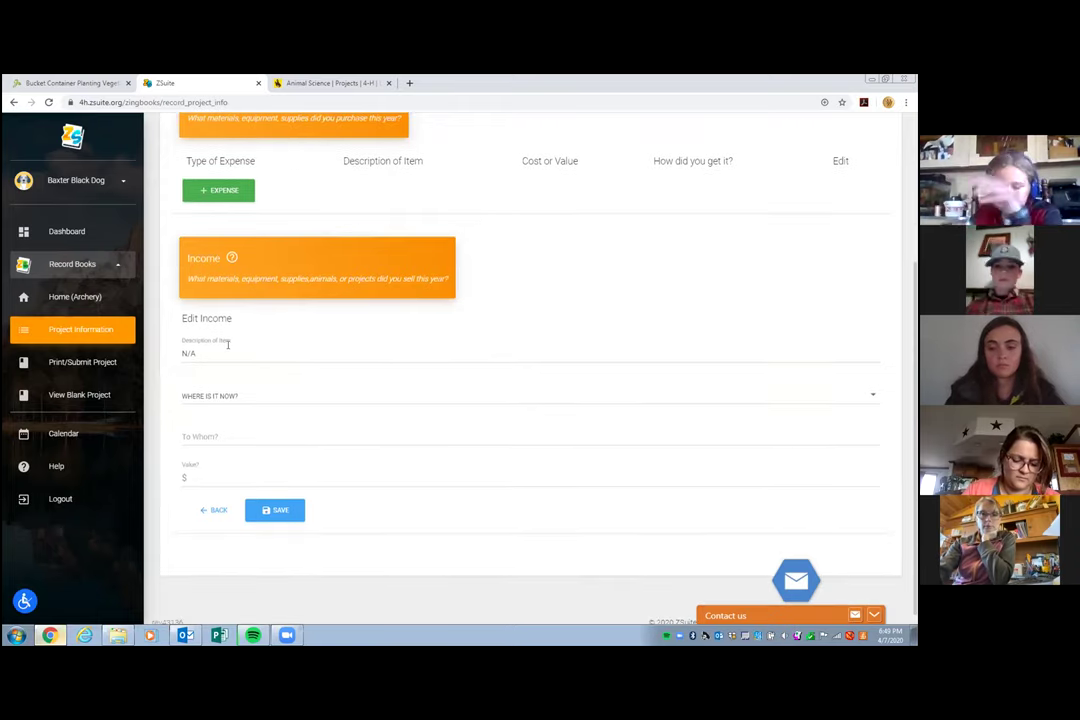
- Describe the Archery income item as Poster, mark it Kept by Myself with a value of $0, and save the entry
triple_click(182, 354)
type("Poster")
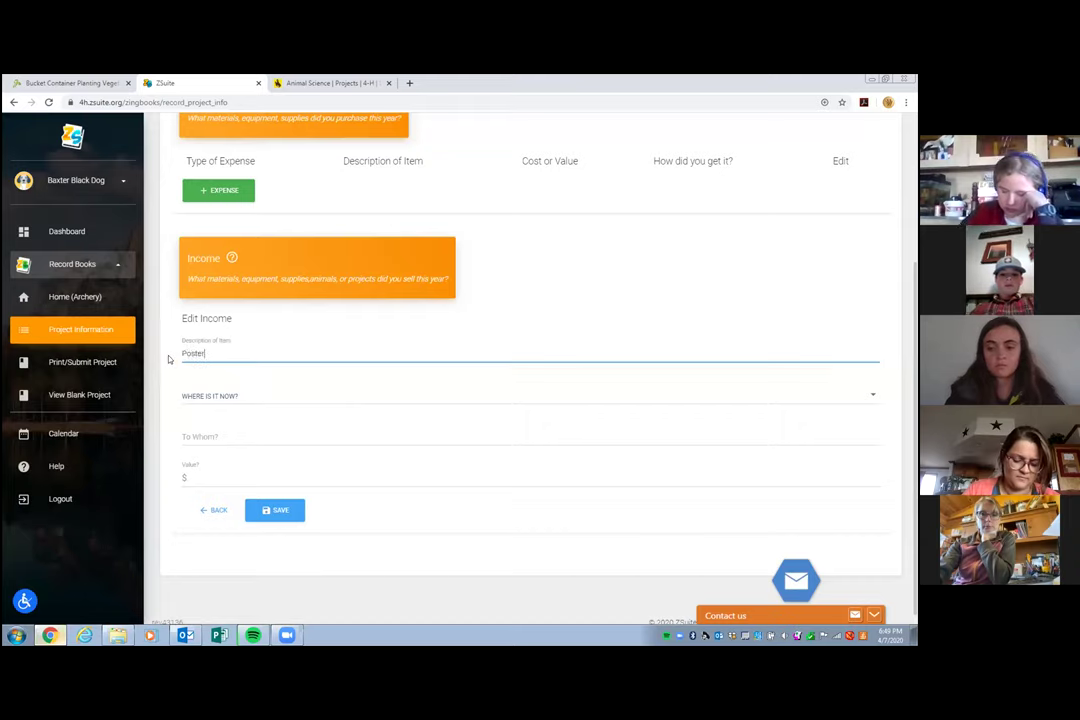
left_click(253, 398)
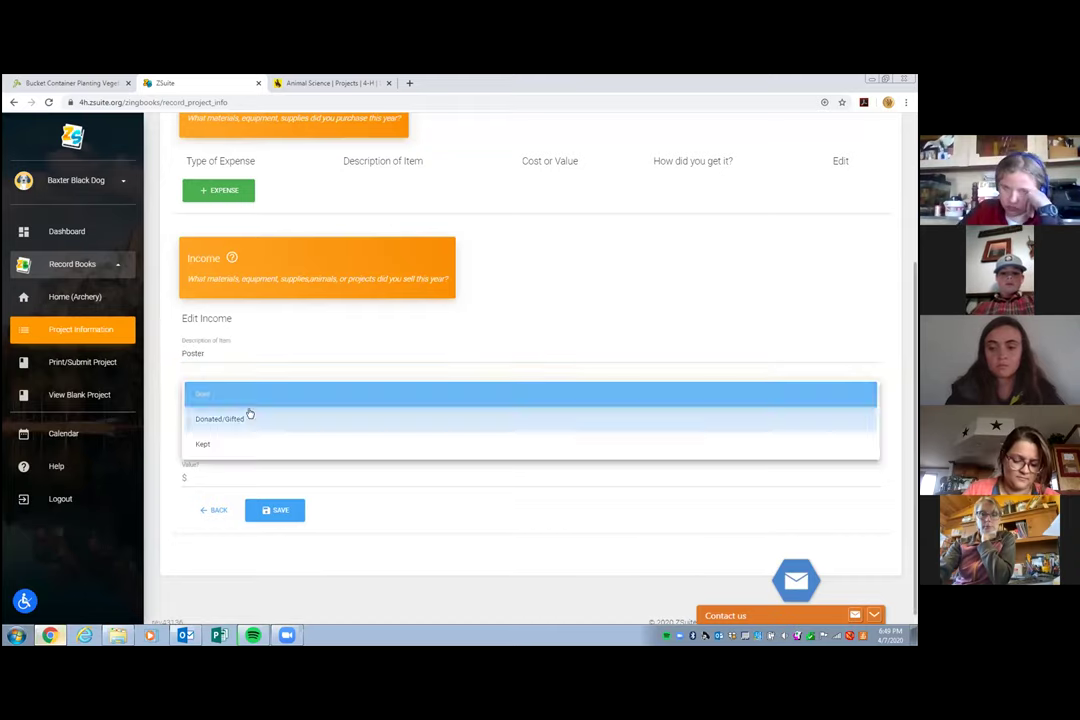
left_click(231, 446)
left_click(230, 433)
type("Myself")
left_click(220, 477)
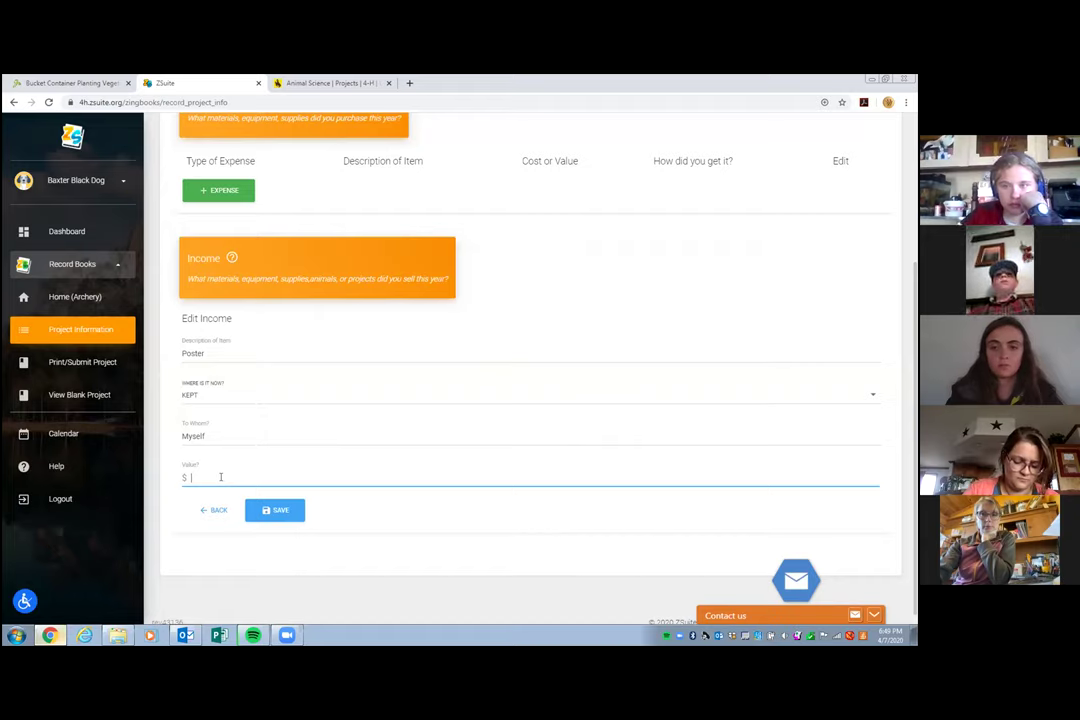
type("0")
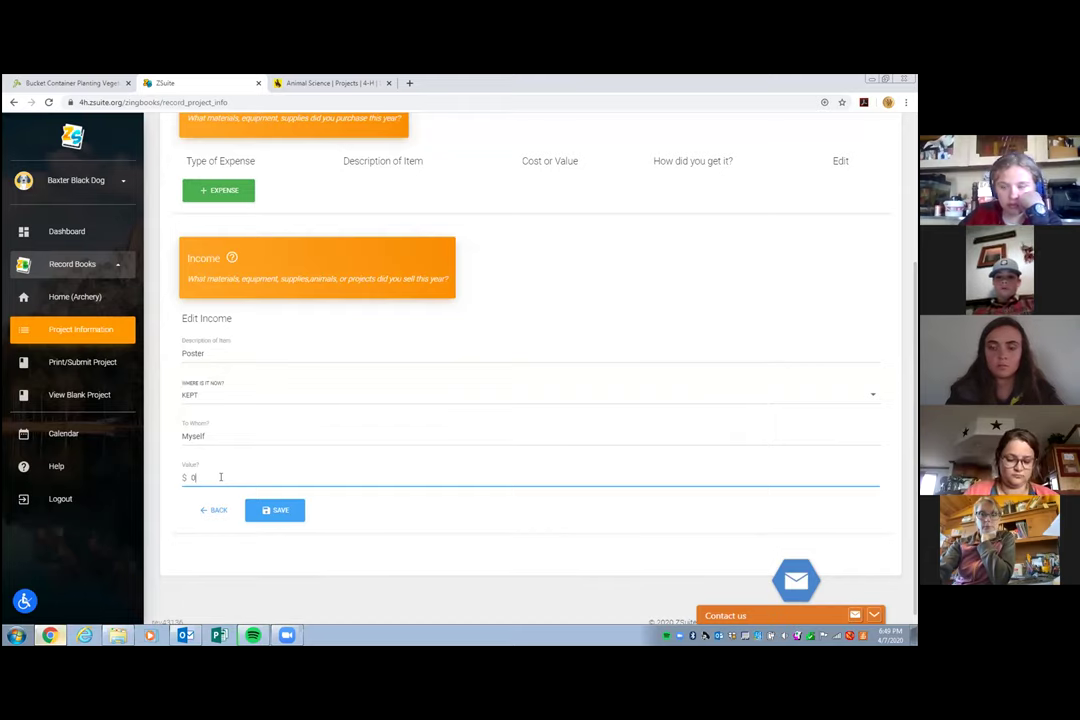
left_click(272, 511)
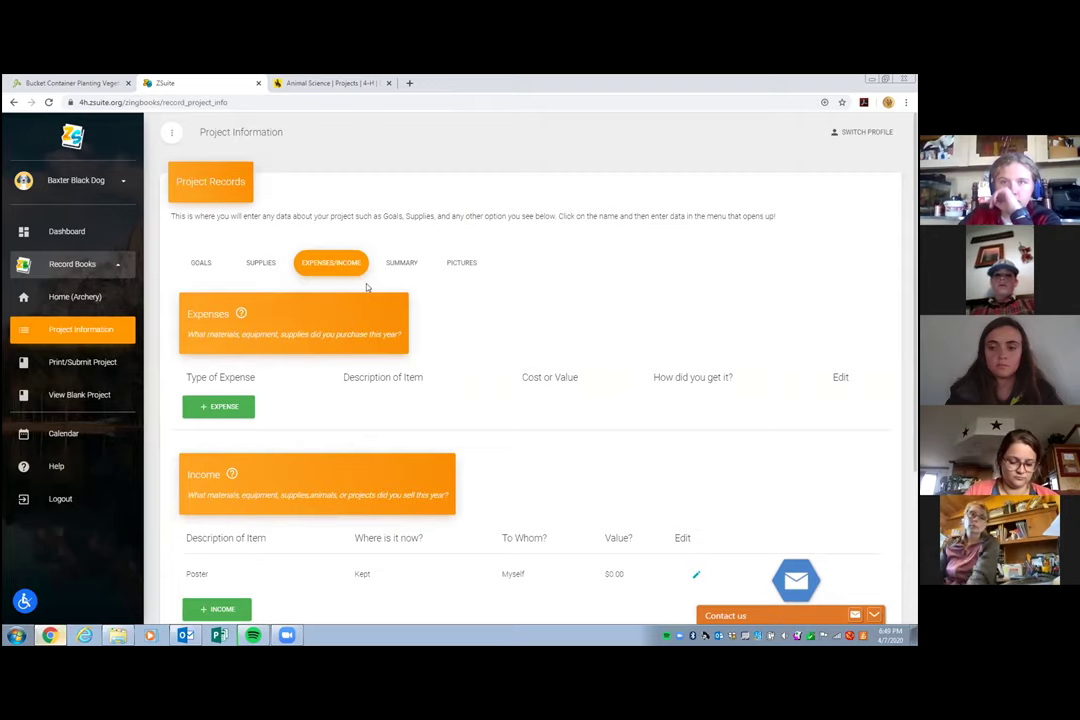
- Start a new record book named My 4-H Year and assign it to the Elk Mountain Outlaws 4-H Club
left_click(78, 296)
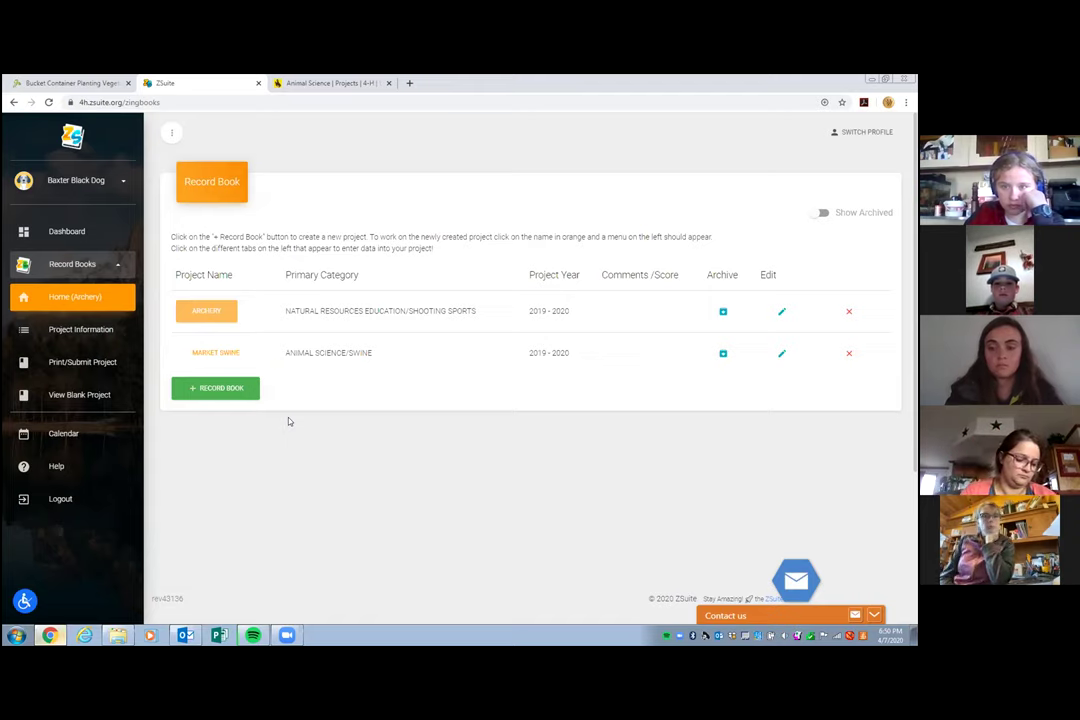
left_click(232, 388)
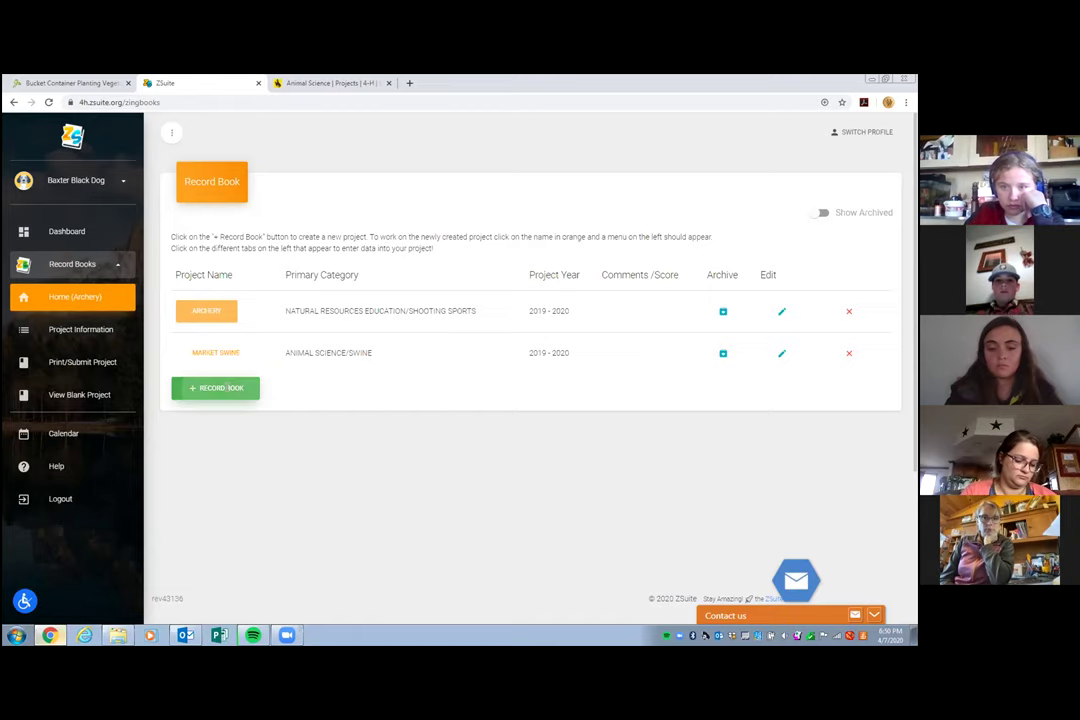
left_click(227, 258)
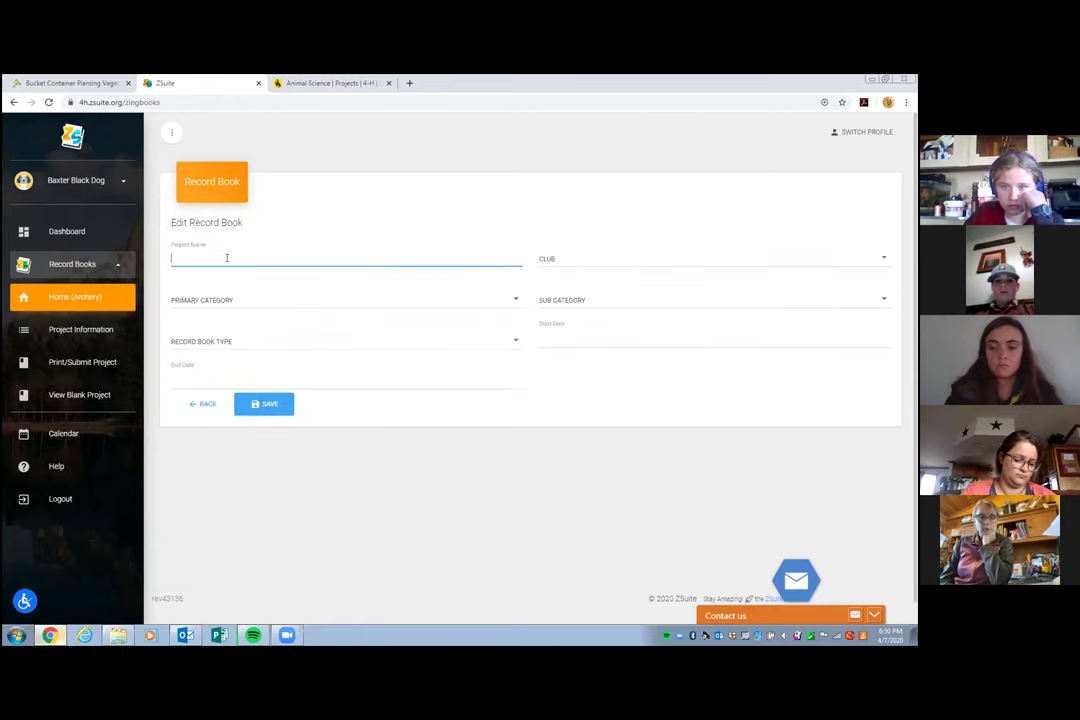
type("My 4-H Year")
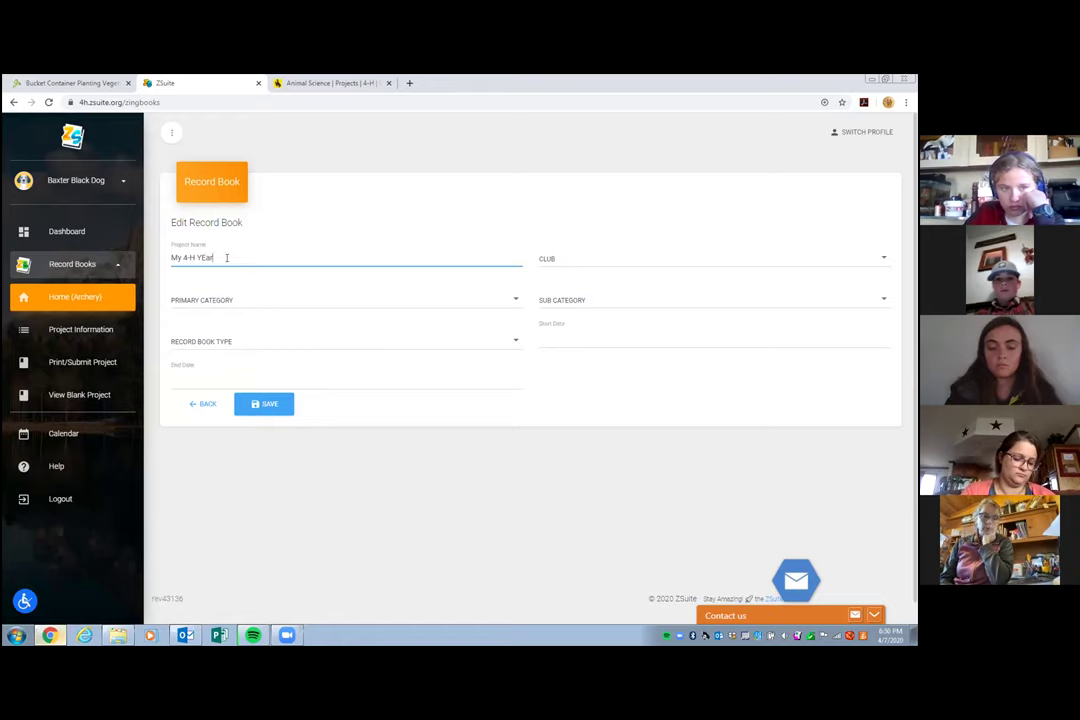
type("a")
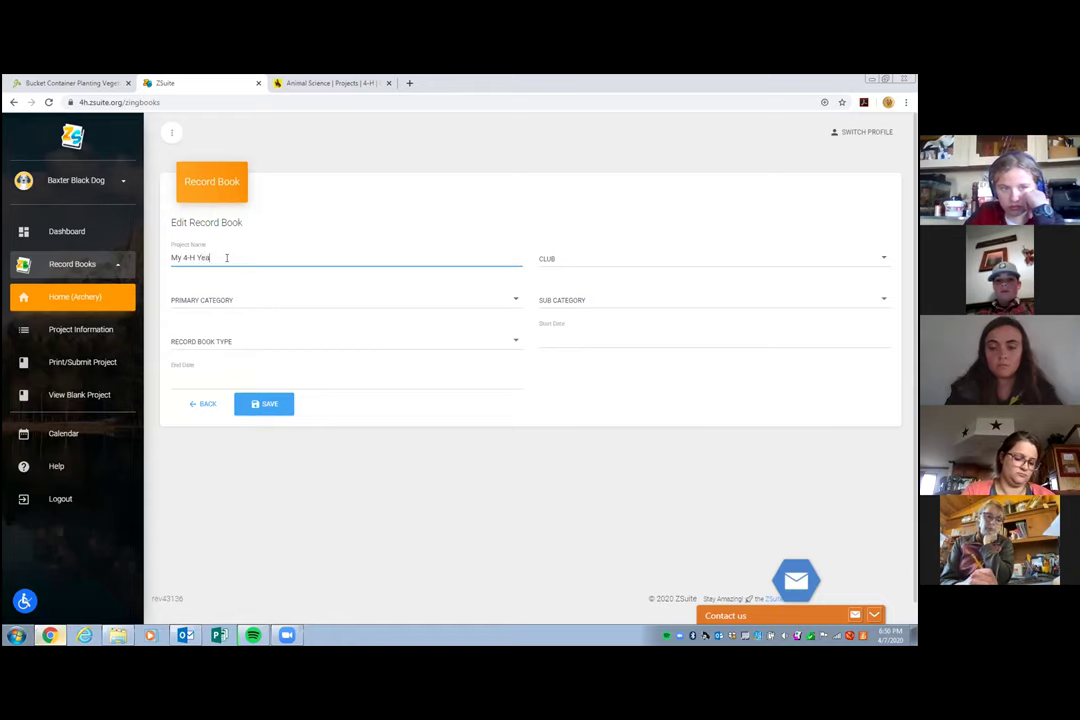
left_click(622, 262)
left_click(622, 260)
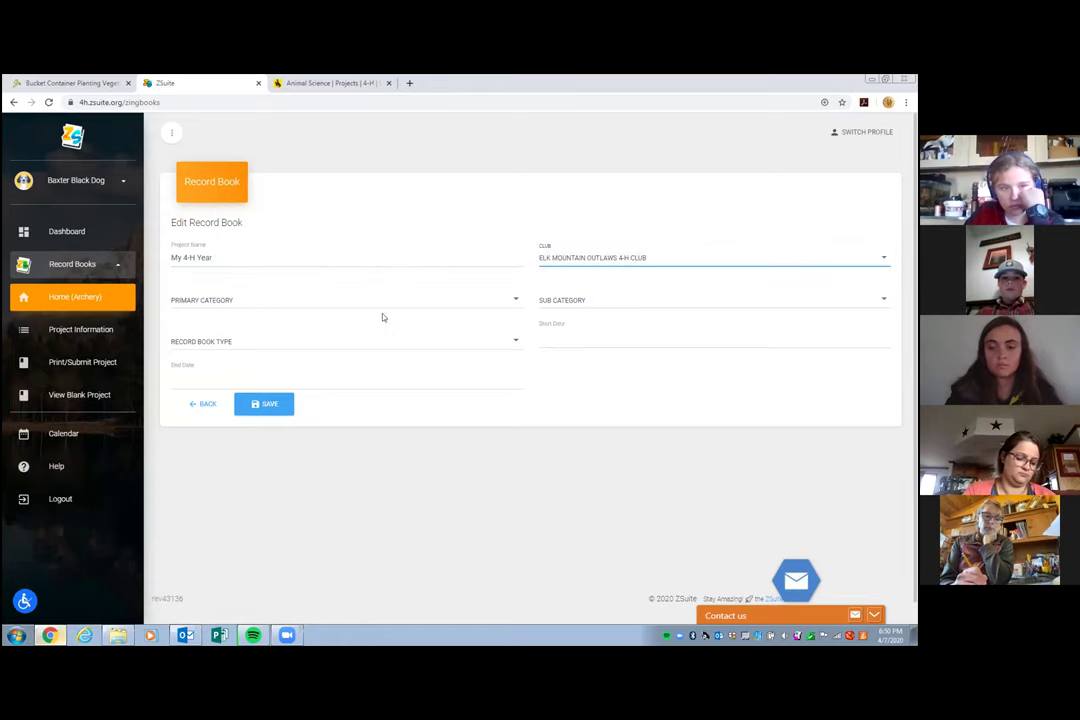
- Set the record book's primary category to My 4-H Year, sub category to 4-H Year Involvement, and type to My 4-H Year Involvement Report
left_click(500, 298)
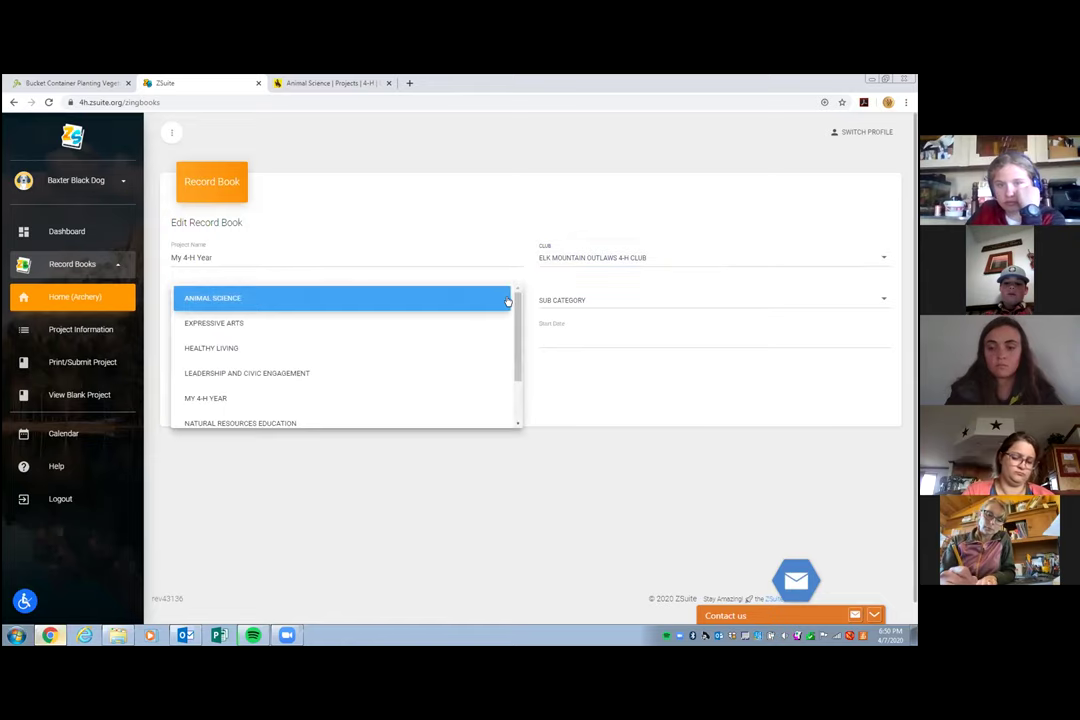
left_click(236, 398)
left_click(760, 297)
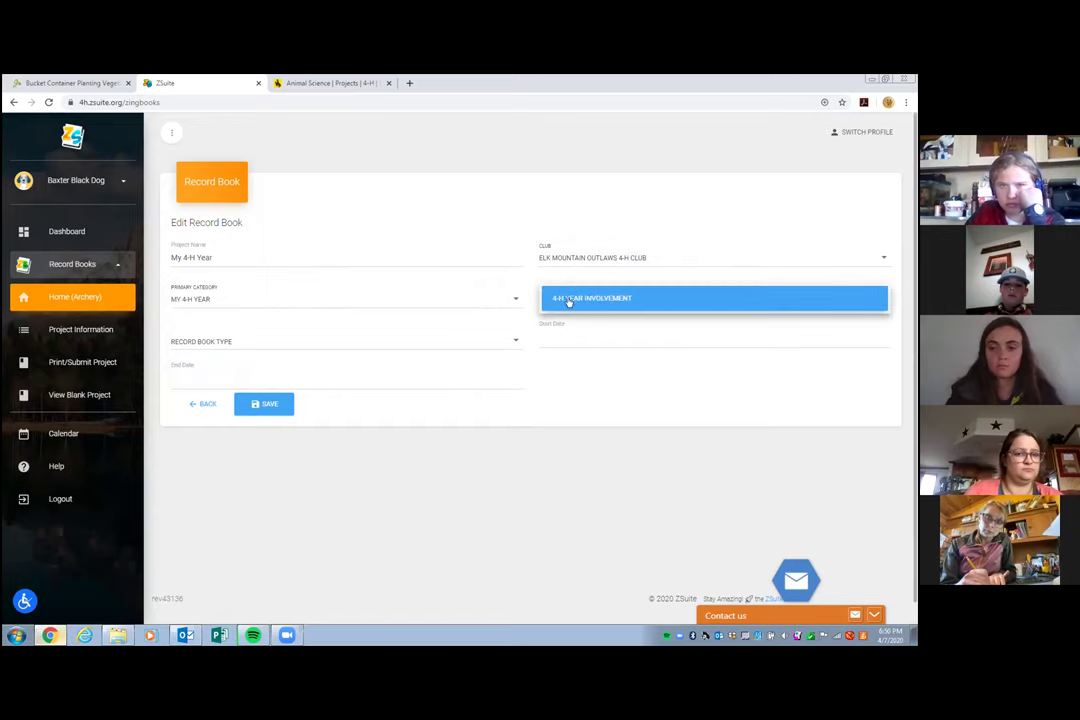
left_click(592, 300)
left_click(437, 343)
left_click(246, 343)
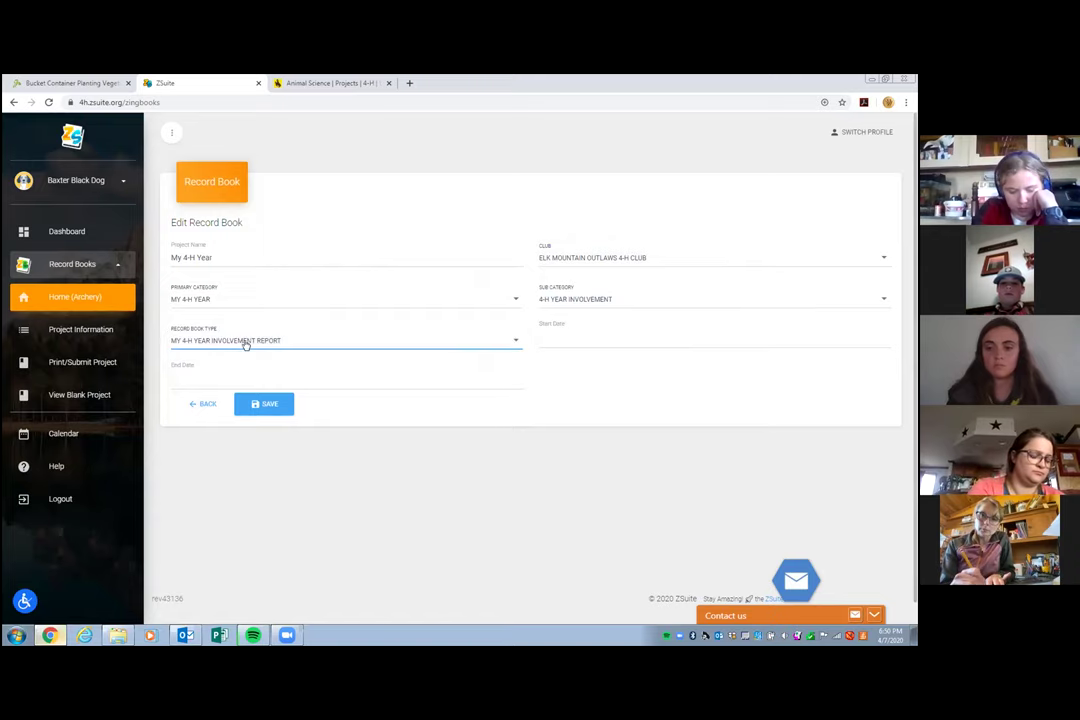
- Set the My 4-H Year record book's start date to 10/1/2019
left_click(596, 336)
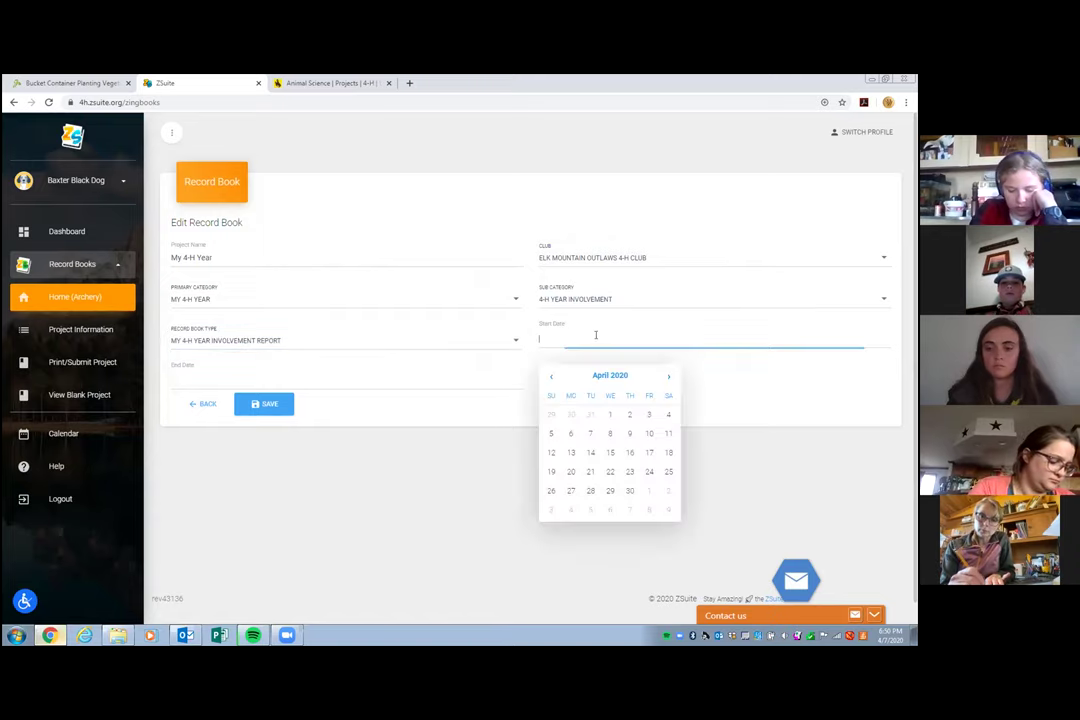
left_click(550, 377)
left_click(550, 377)
left_click(550, 377)
left_click(550, 377)
left_click(550, 377)
left_click(550, 377)
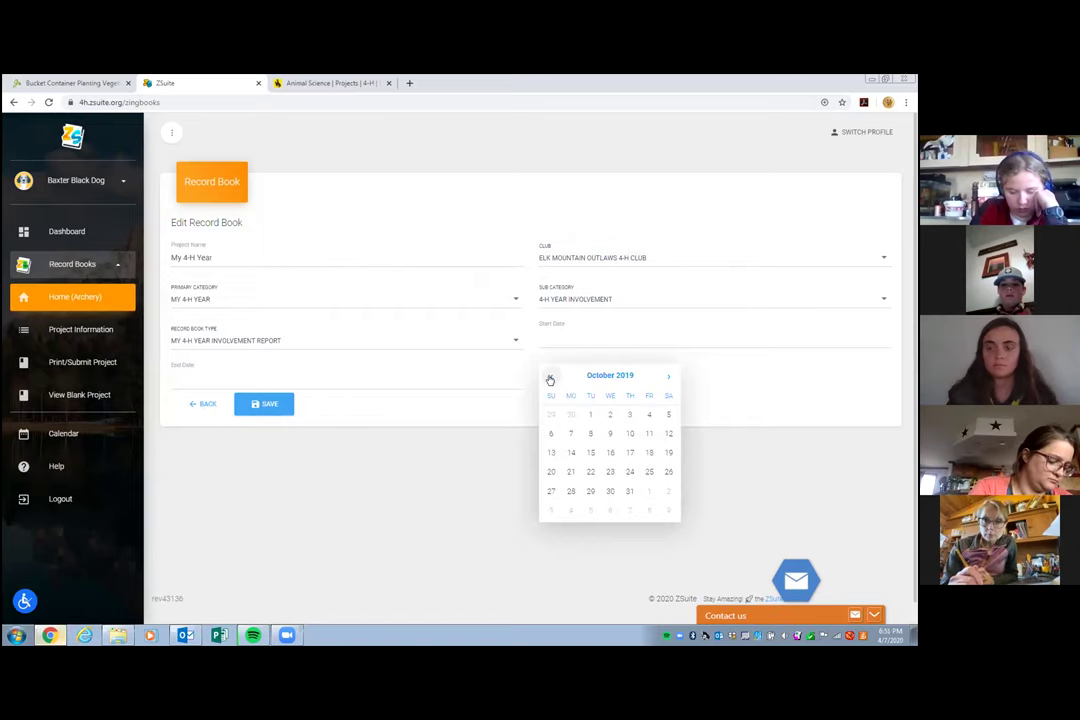
left_click(589, 414)
- Set the My 4-H Year record book's end date to 9/30/2020 and save the record book
left_click(298, 377)
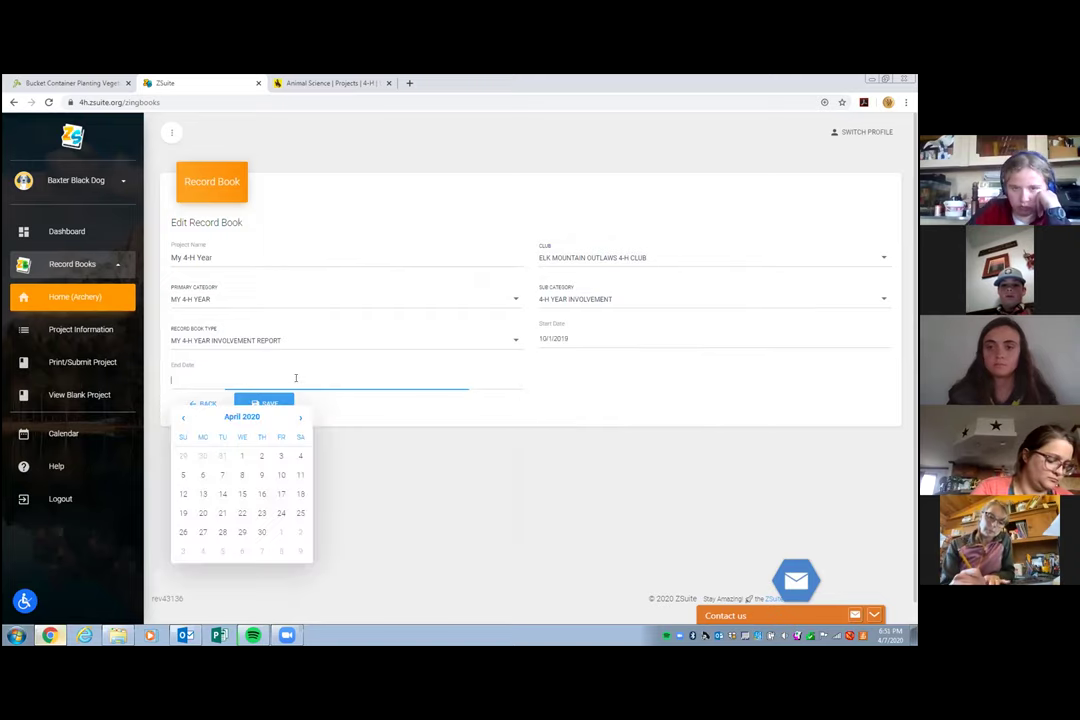
left_click(300, 416)
left_click(300, 416)
left_click(300, 416)
left_click(300, 416)
left_click(300, 416)
left_click(300, 416)
left_click(183, 417)
left_click(243, 531)
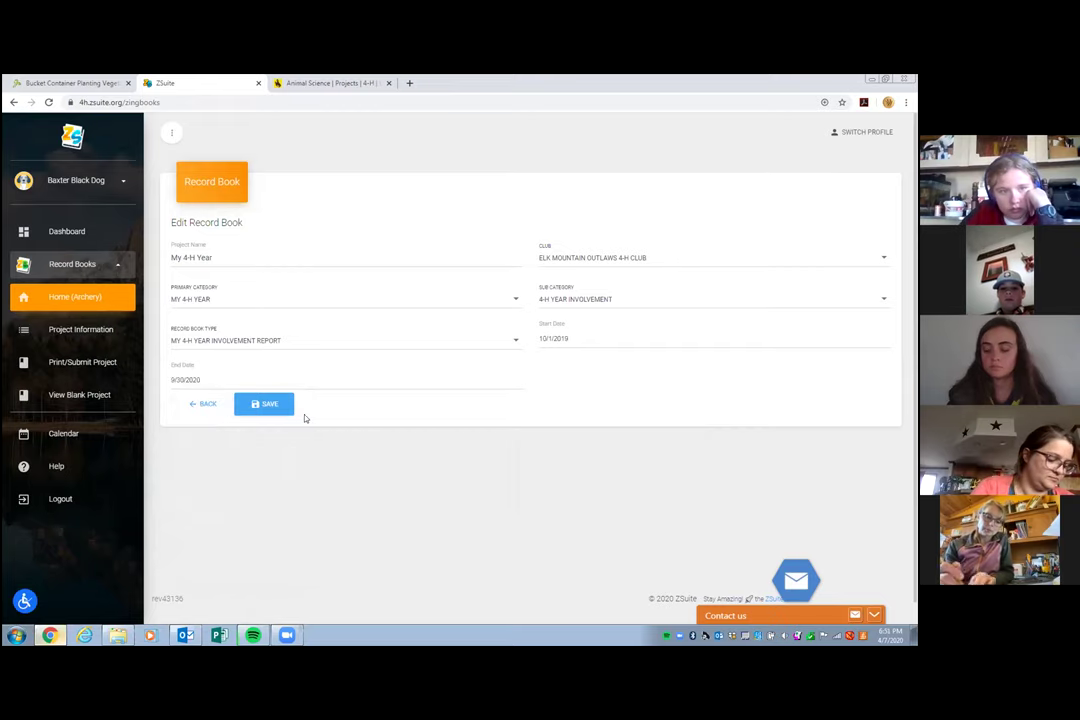
left_click(290, 409)
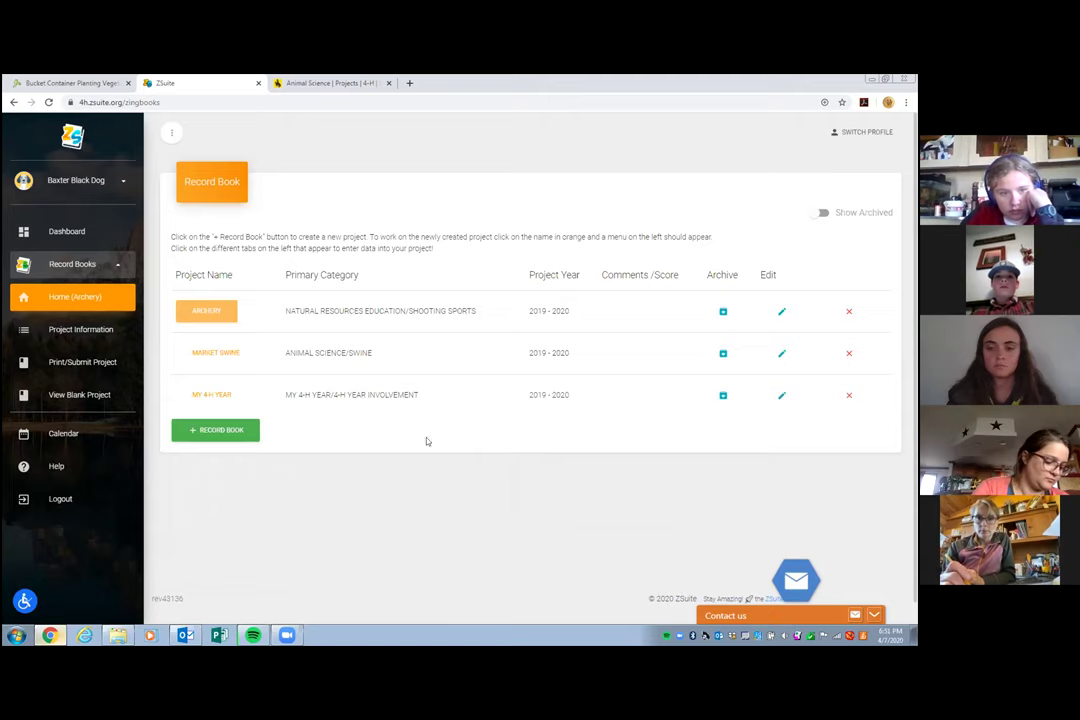
- Open the My 4-H Year record book's involvement report at its awards and recognition records
left_click(201, 395)
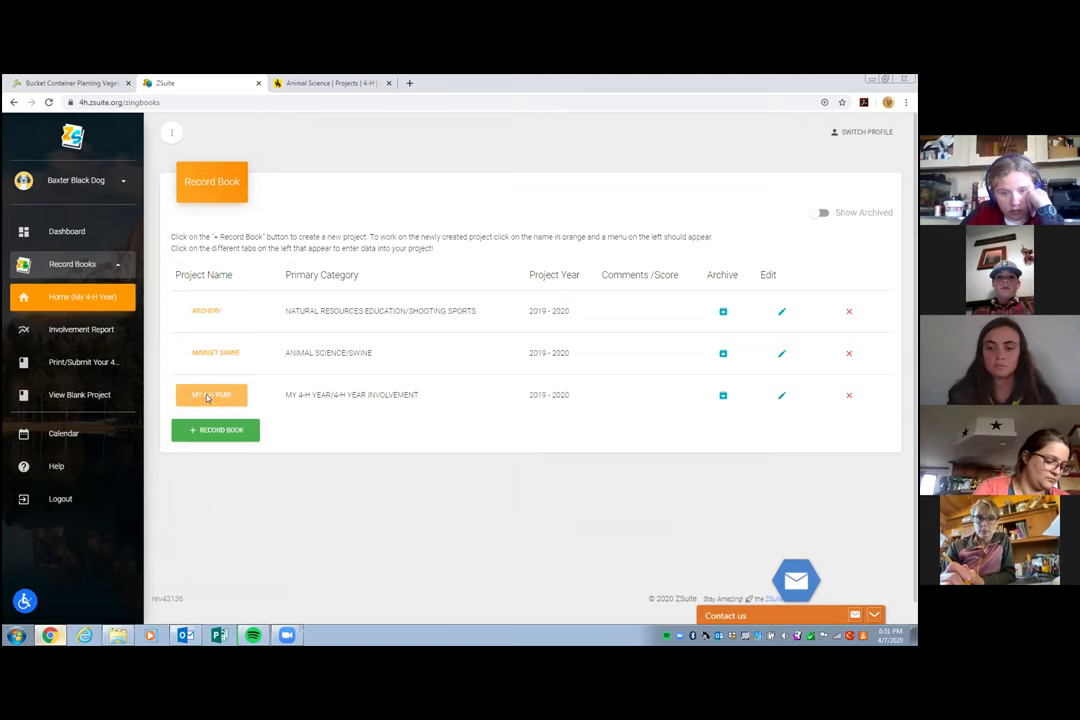
left_click(80, 332)
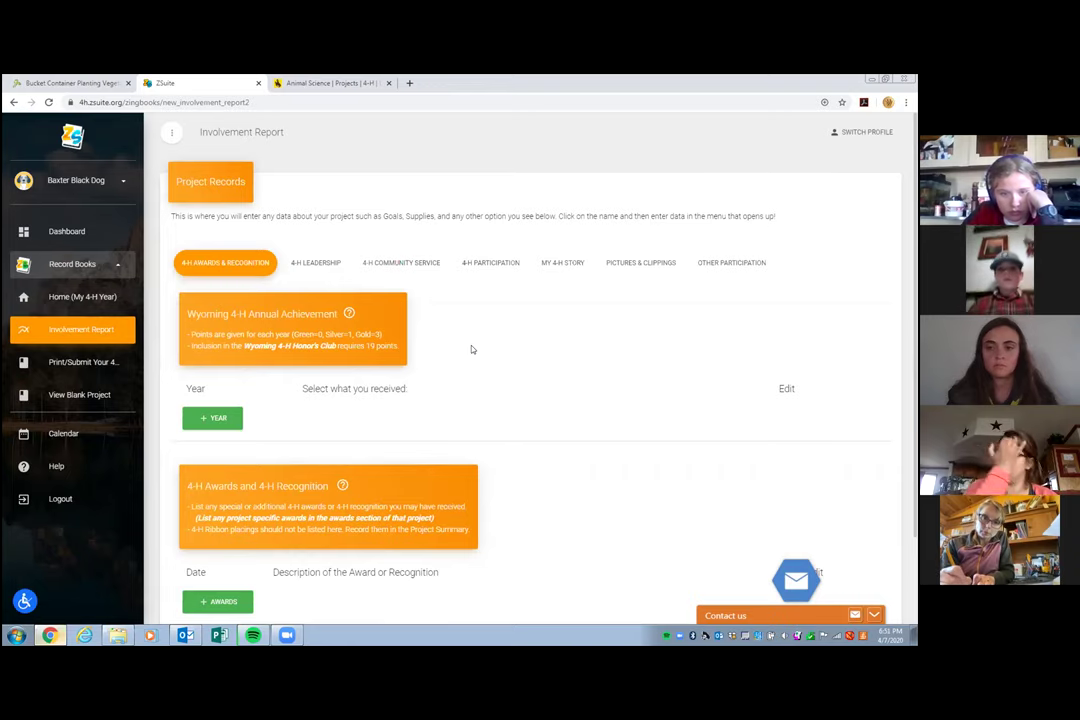
scroll(430, 330, "down", 1)
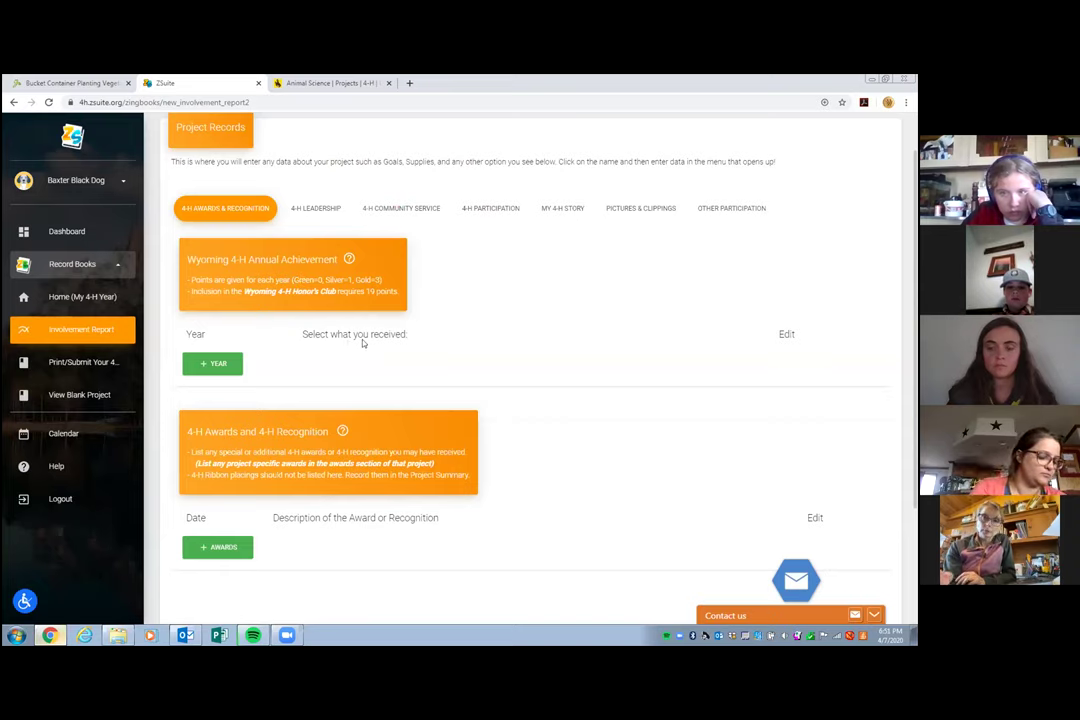
- Add a Wyoming 4-H Annual Achievement entry for the year 2019 with Silver as the award received, and save it
left_click(220, 365)
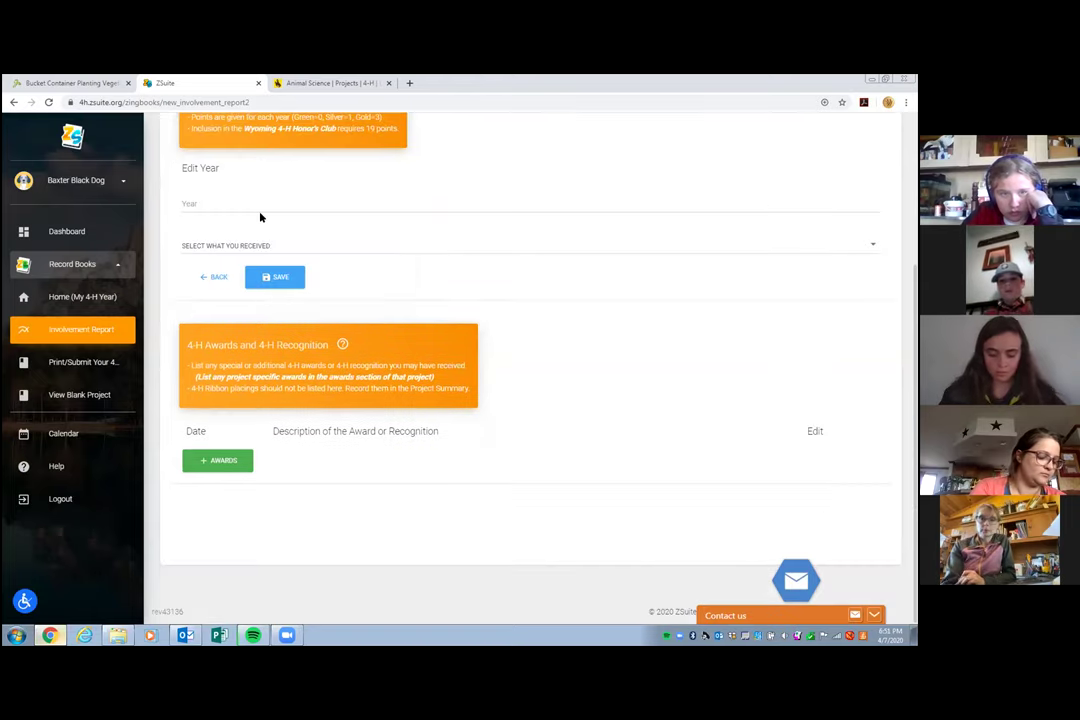
scroll(574, 301, "up", 2)
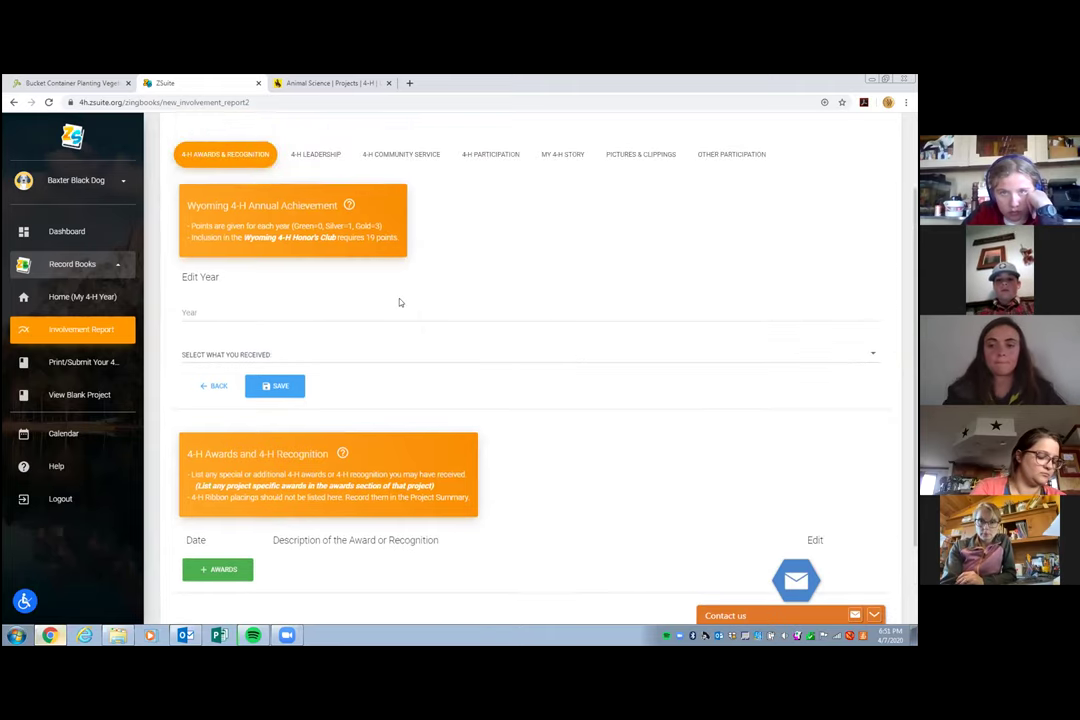
left_click(223, 314)
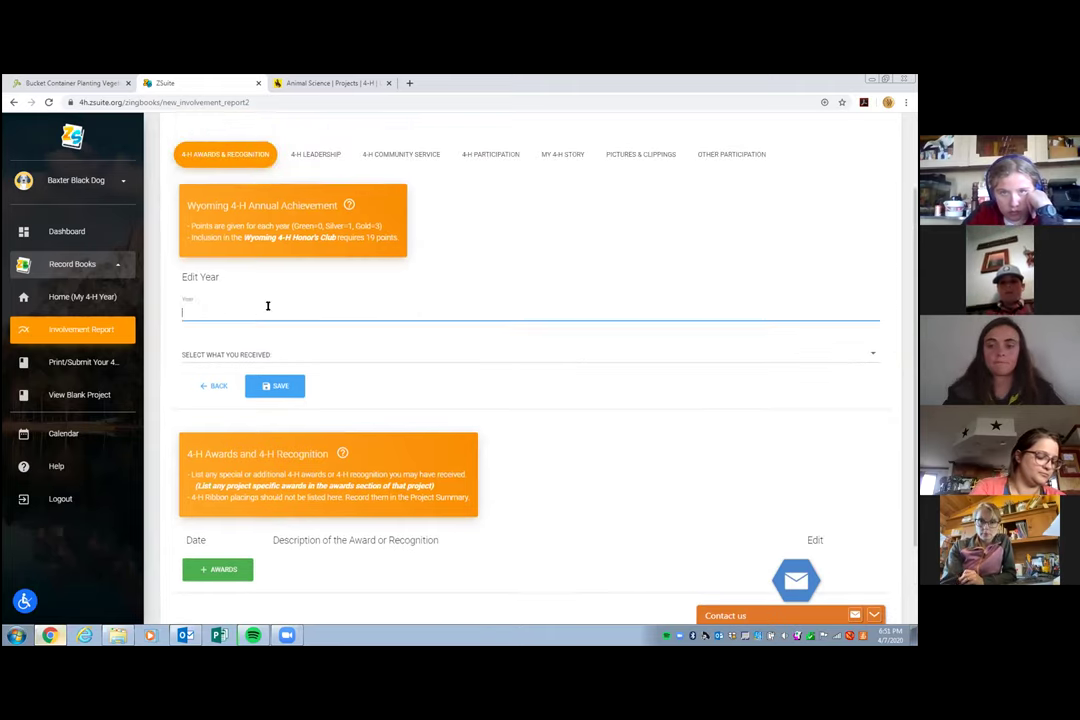
type("2019")
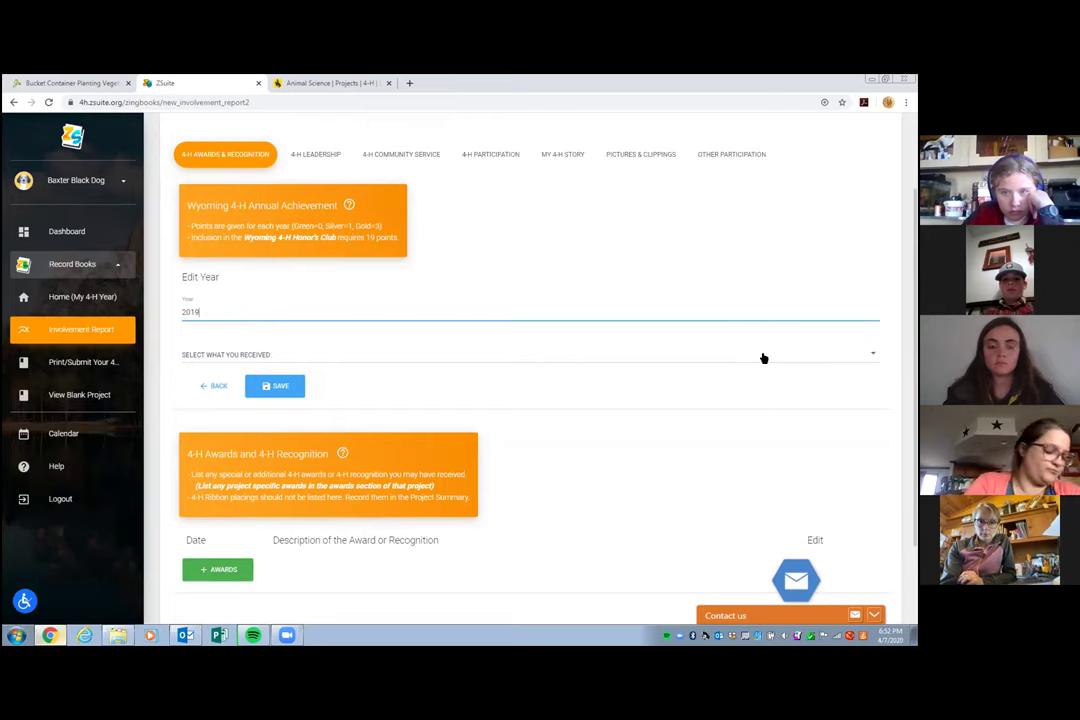
left_click(871, 353)
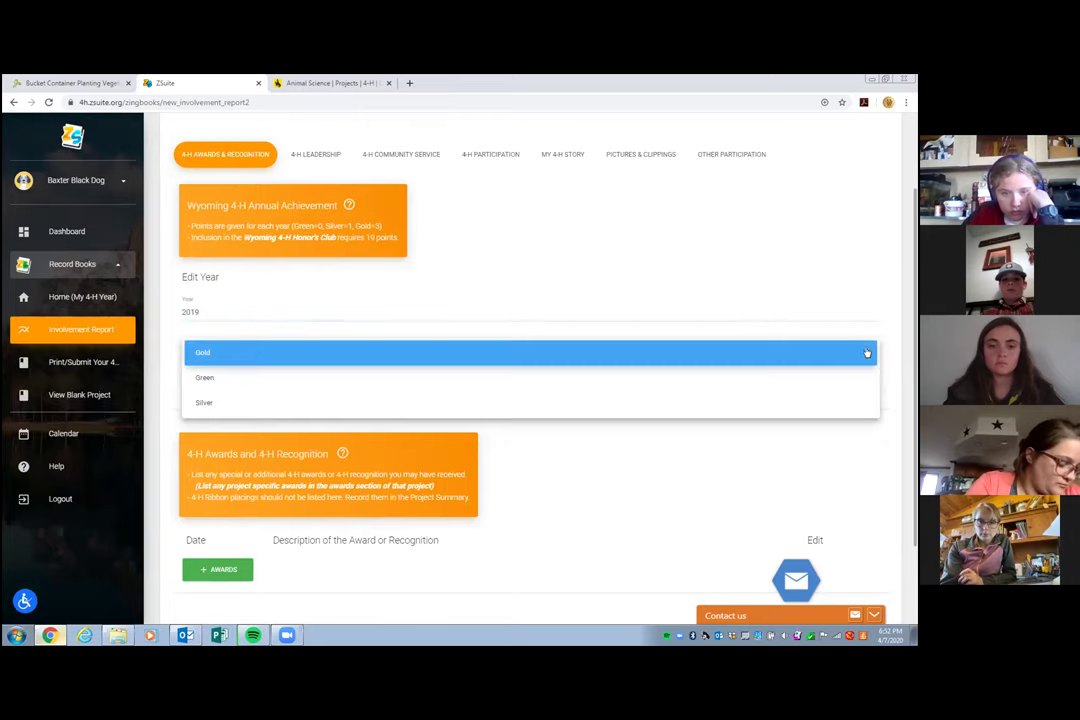
left_click(216, 403)
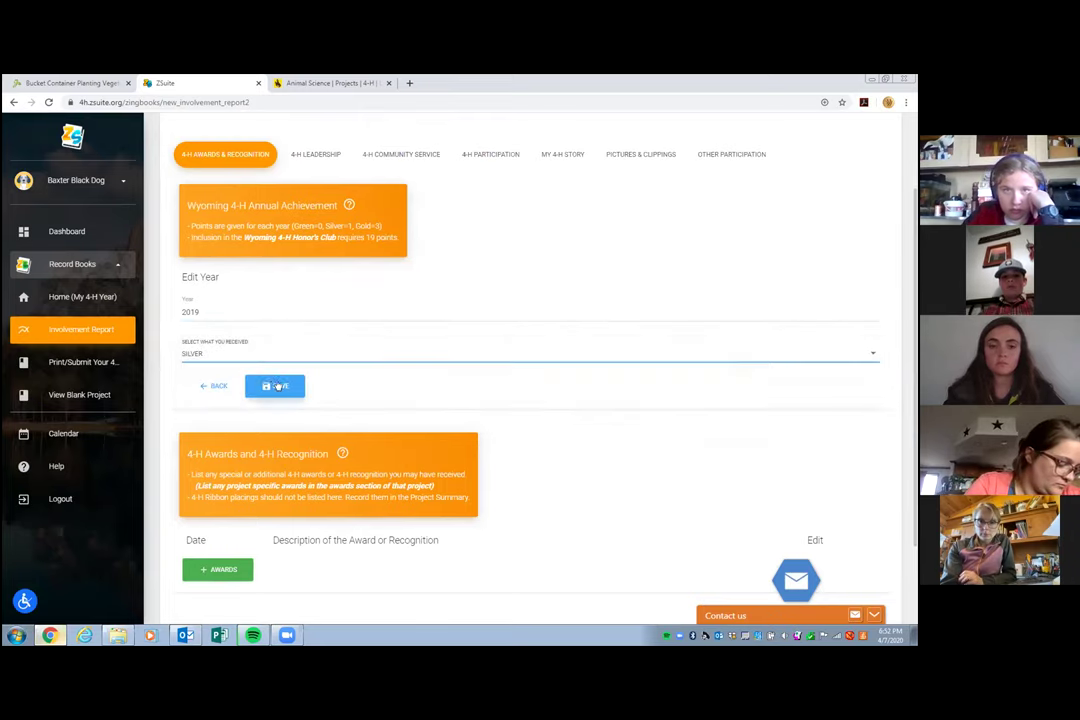
left_click(275, 386)
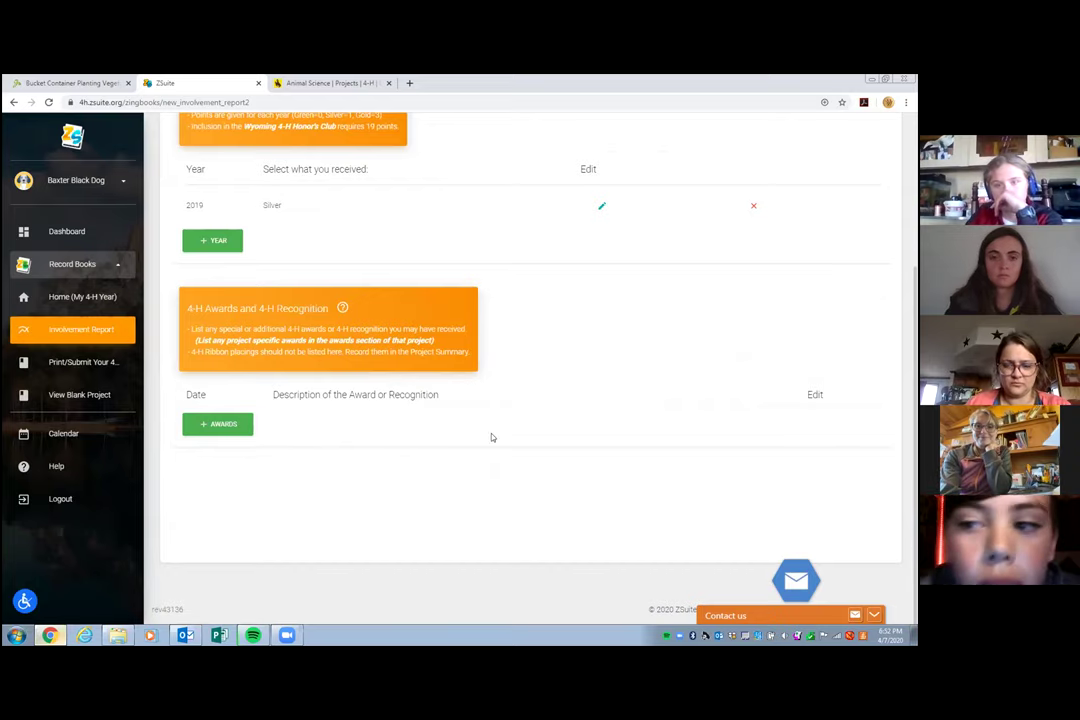
scroll(492, 437, "up", 2)
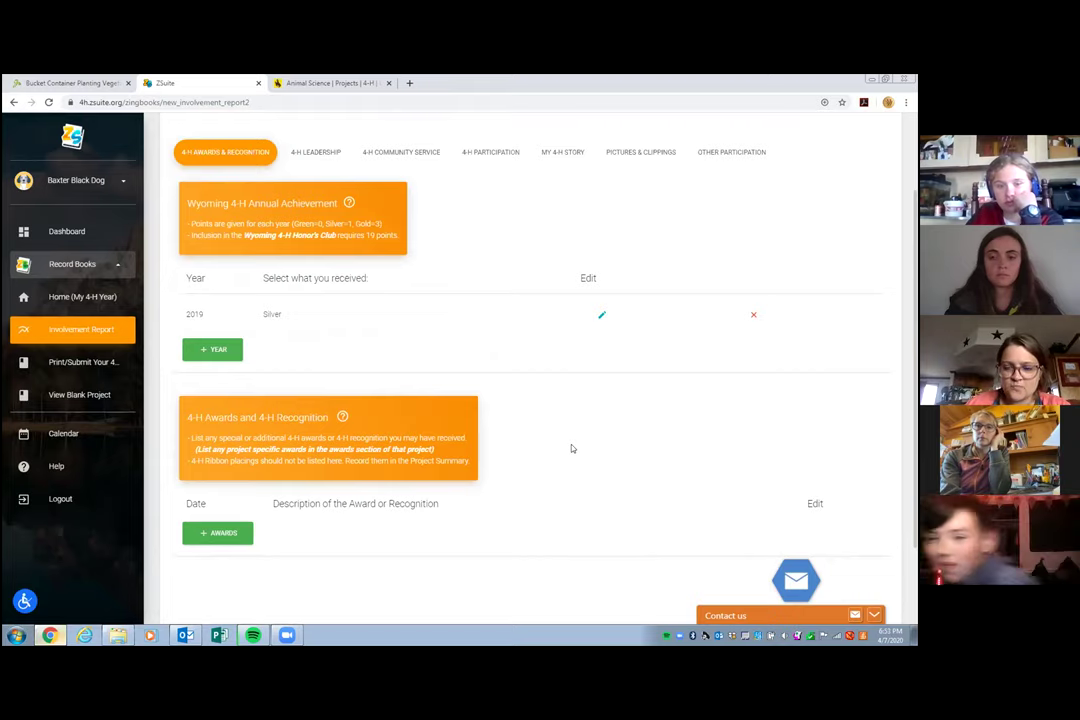
- Open a blank 4-H Awards and Recognition entry and examine its date and description fields
scroll(581, 465, "down", 1)
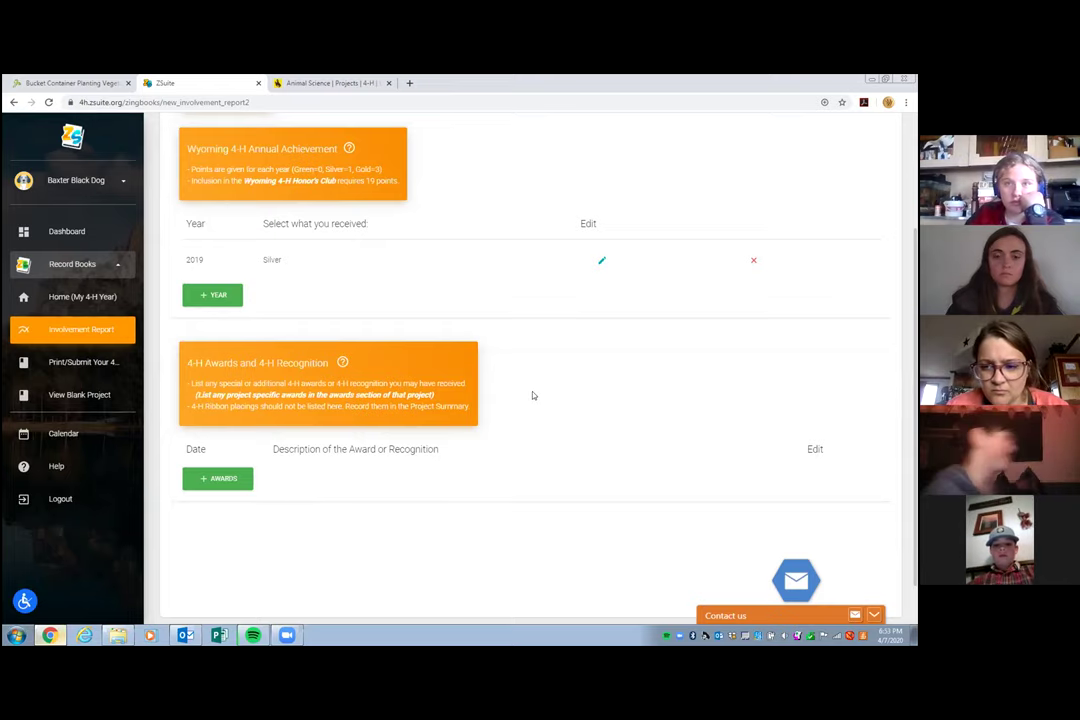
scroll(533, 395, "up", 1)
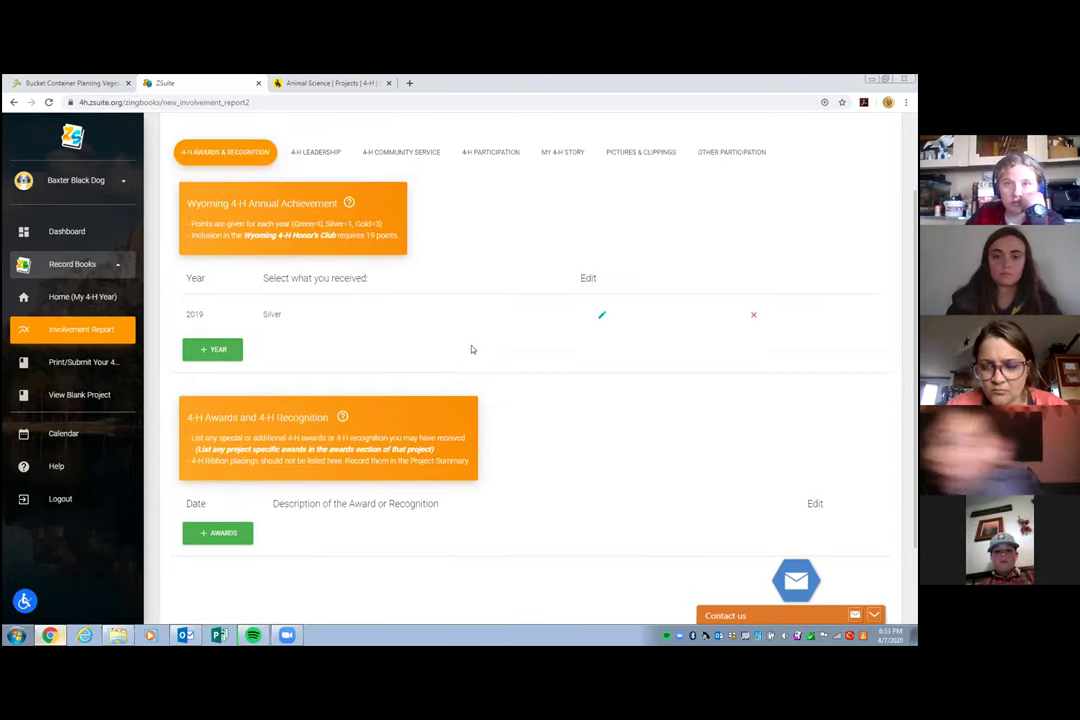
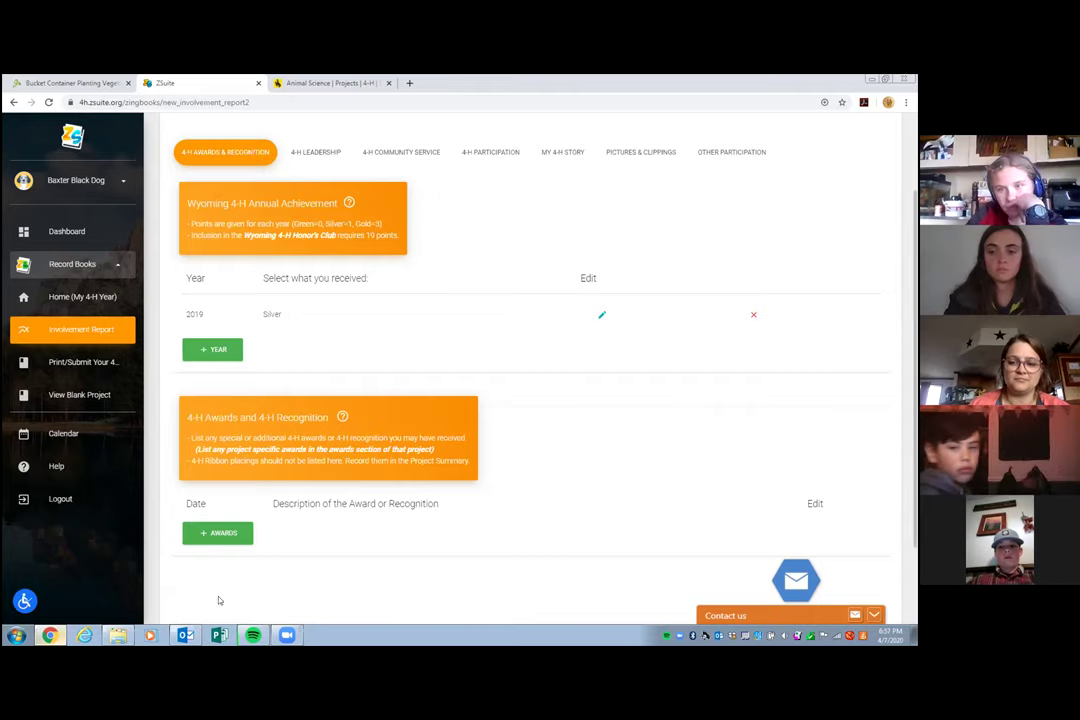
left_click(222, 534)
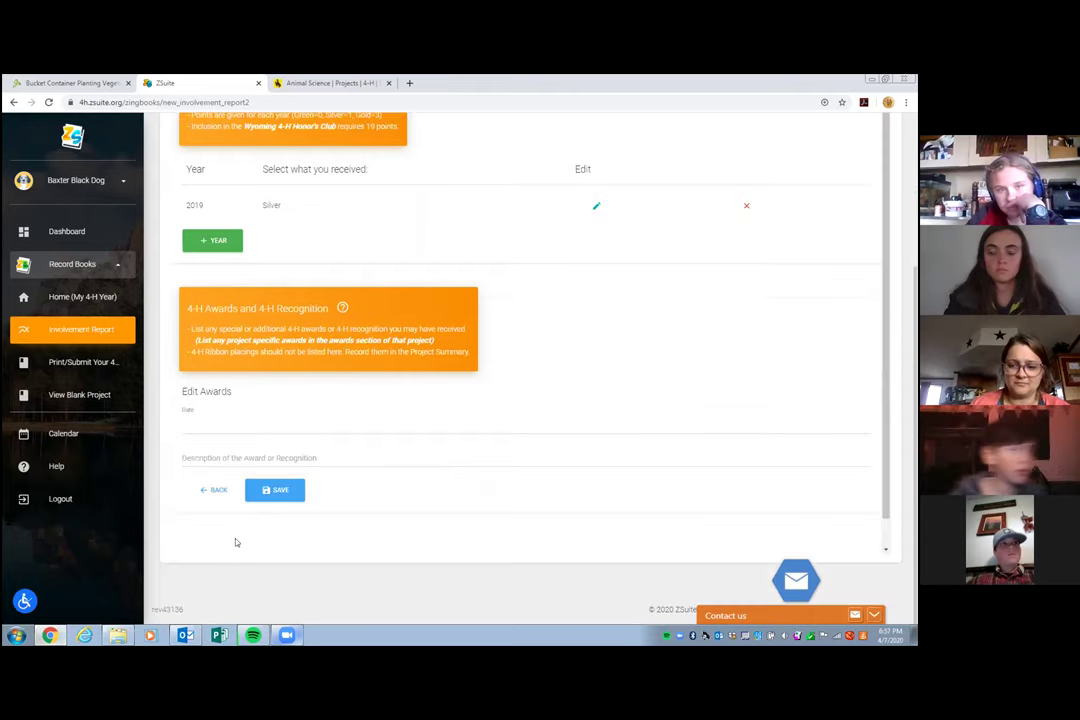
left_click(220, 424)
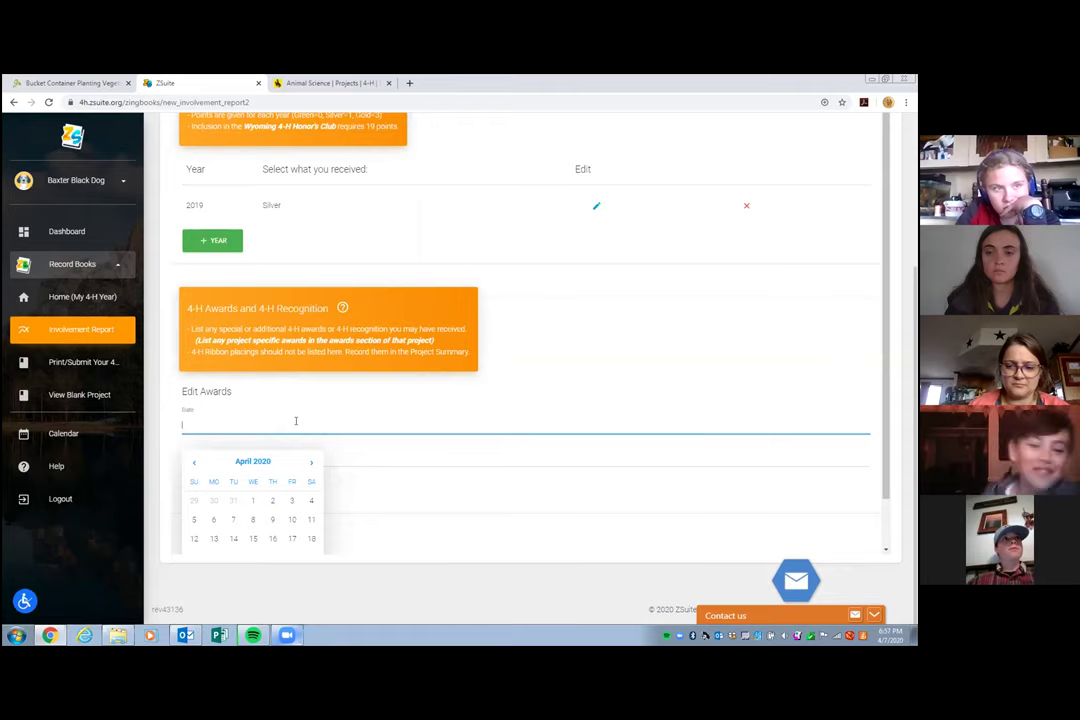
scroll(295, 421, "up", 1)
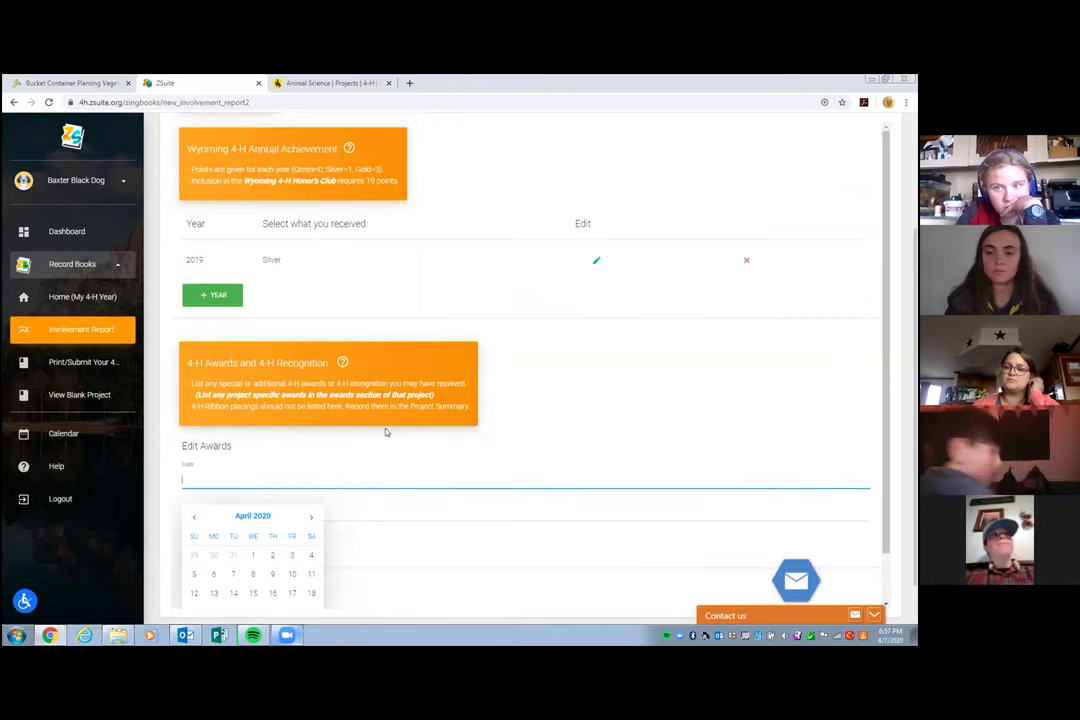
scroll(386, 440, "down", 1)
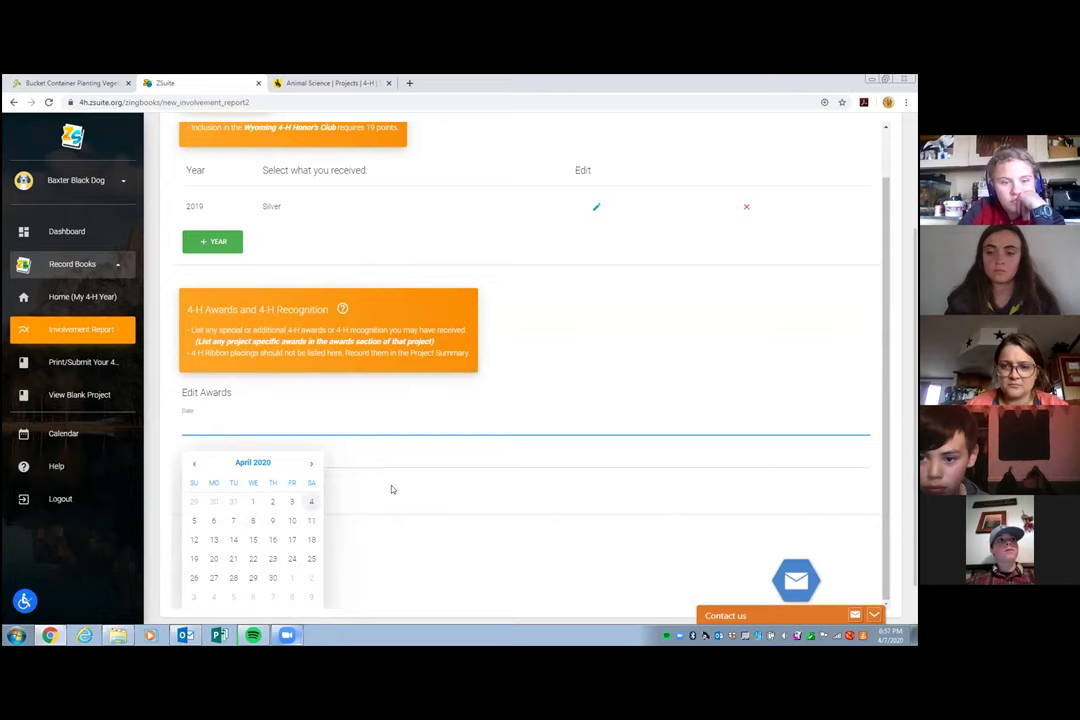
left_click(538, 400)
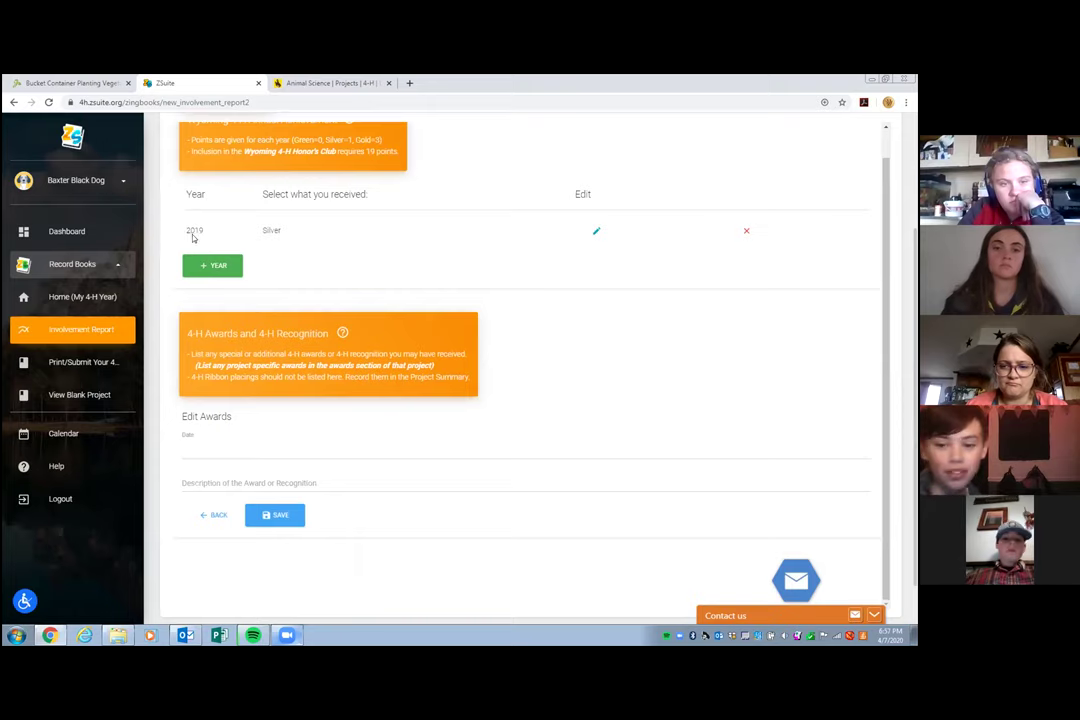
scroll(616, 424, "up", 1)
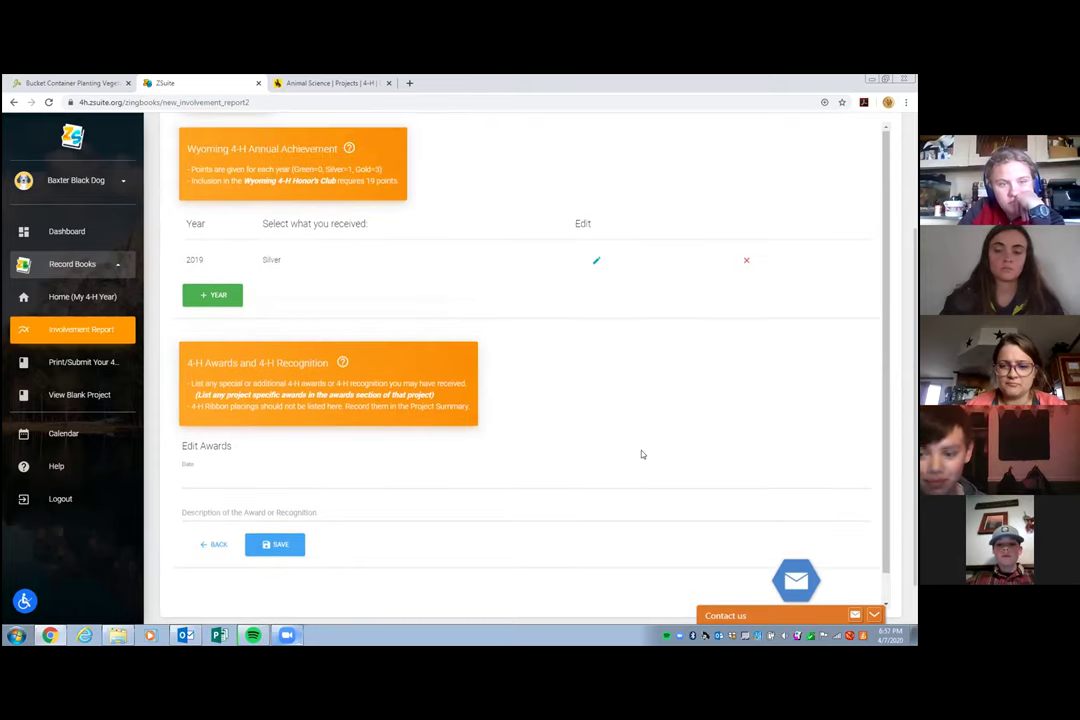
scroll(532, 394, "up", 1)
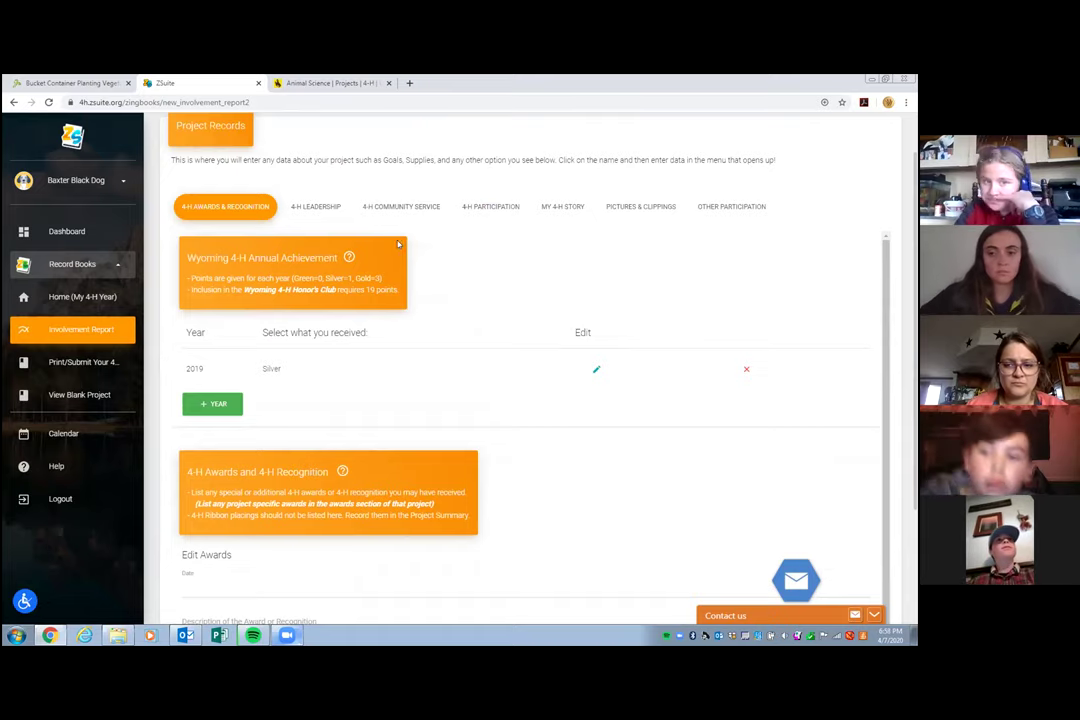
- Start a new entry in the 4-H leadership records and set its date to 10/1/2019
left_click(320, 207)
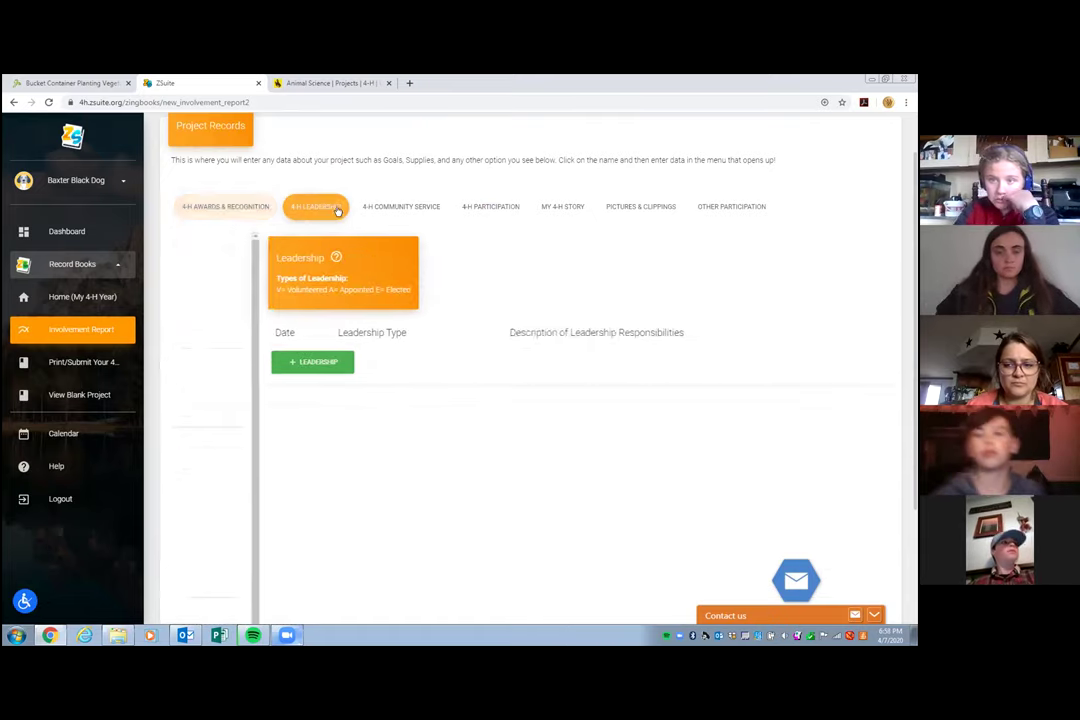
scroll(393, 261, "down", 1)
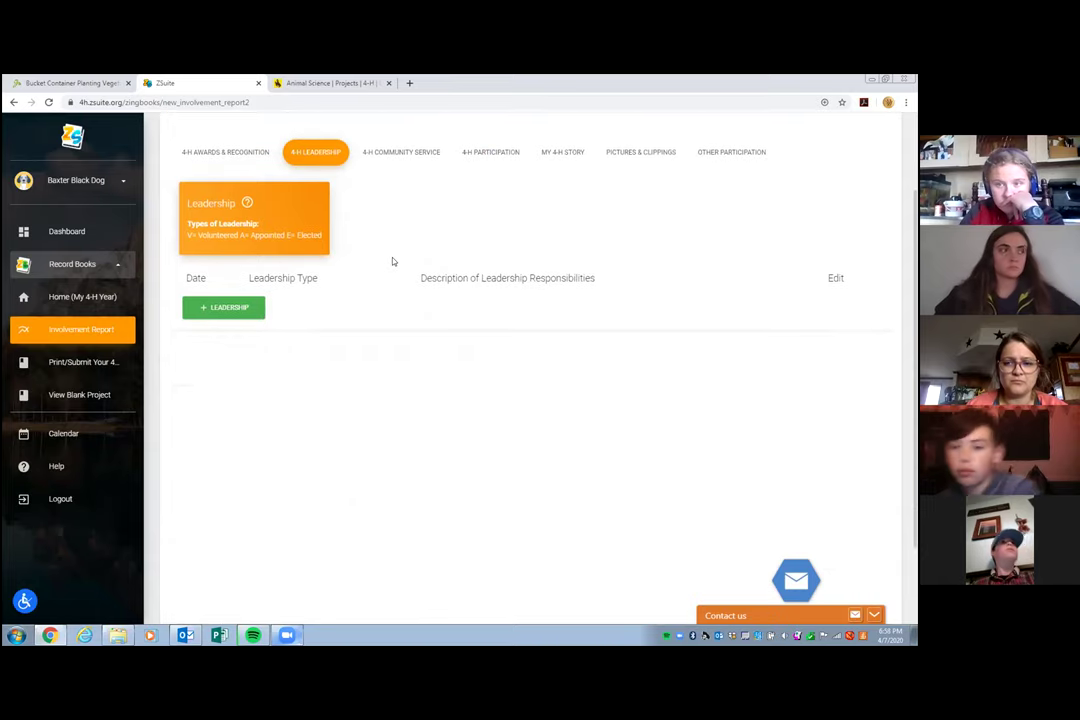
scroll(395, 263, "up", 1)
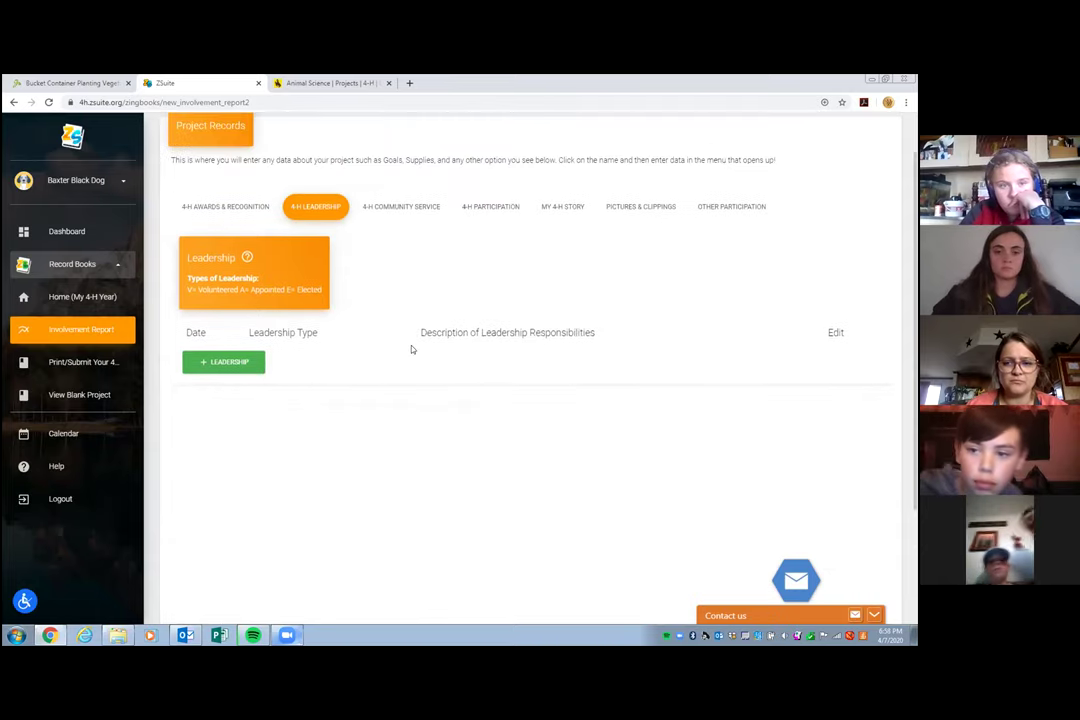
left_click(223, 362)
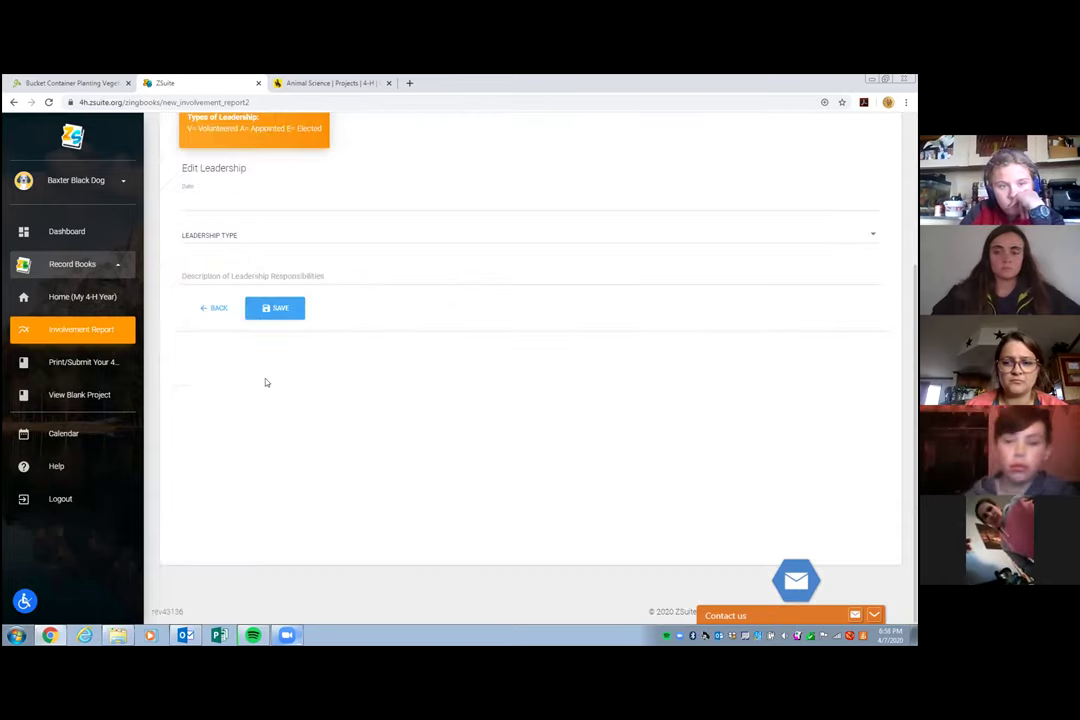
scroll(266, 382, "up", 1)
left_click(246, 256)
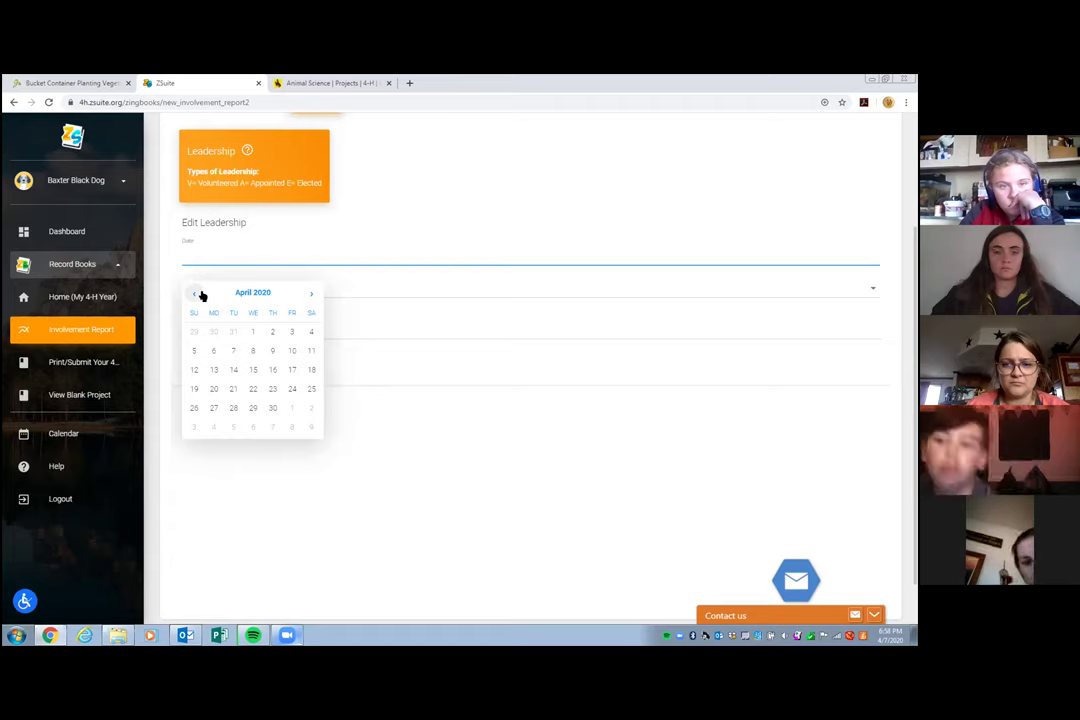
left_click(197, 293)
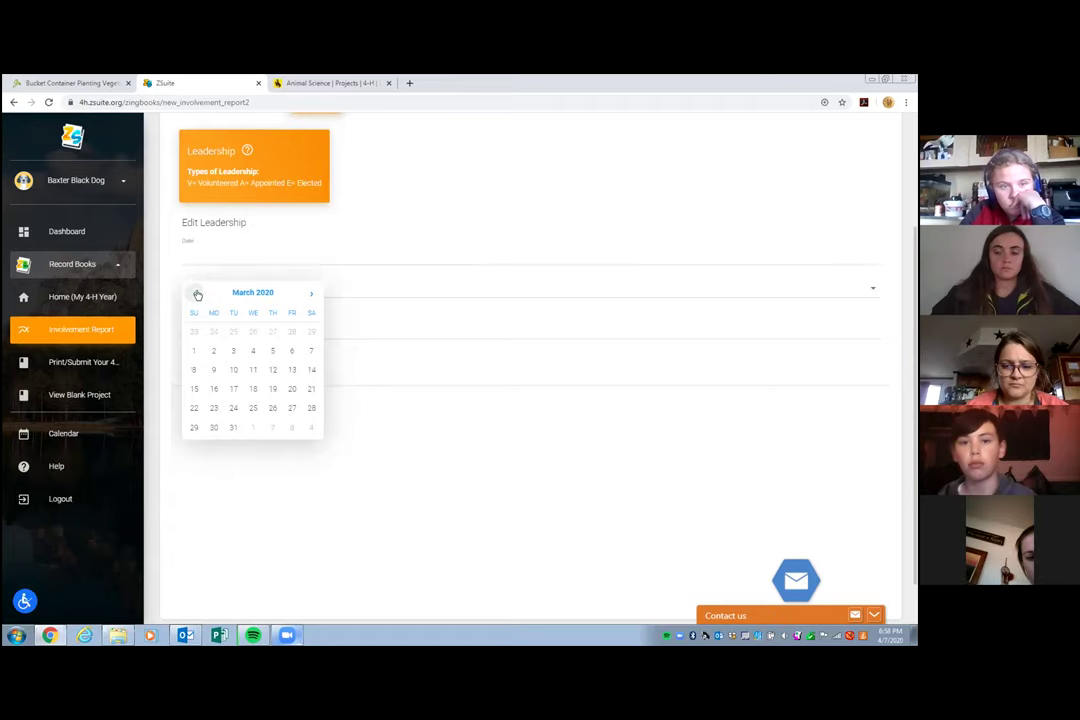
left_click(197, 293)
left_click(197, 293)
left_click(197, 293)
left_click(197, 293)
left_click(197, 293)
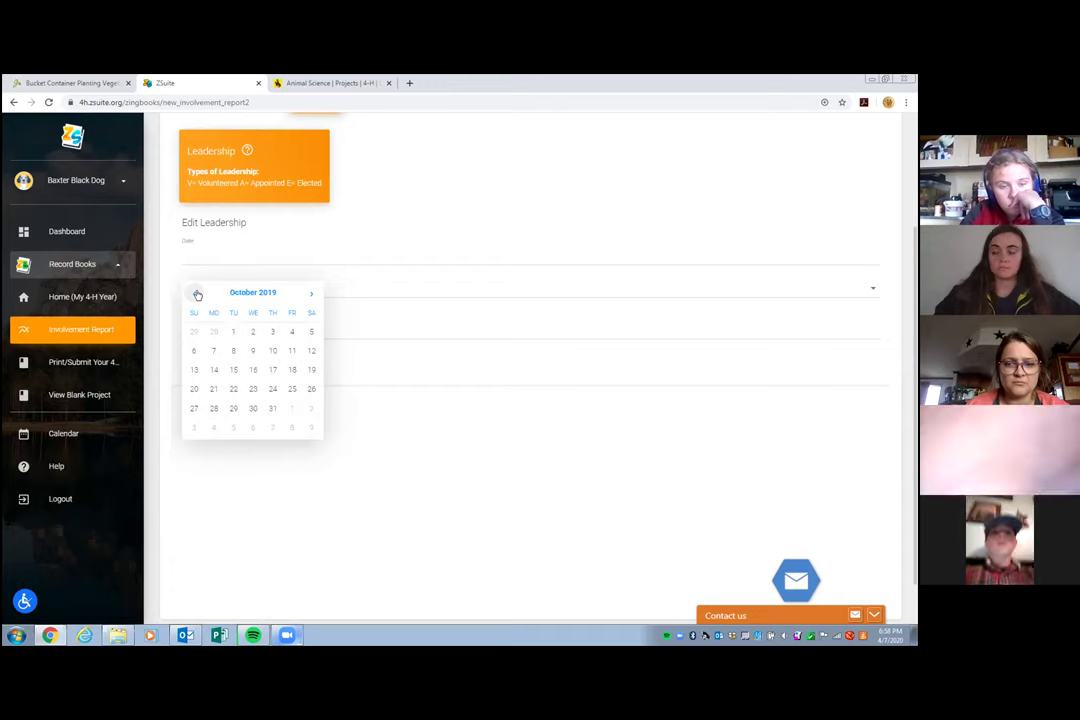
left_click(233, 334)
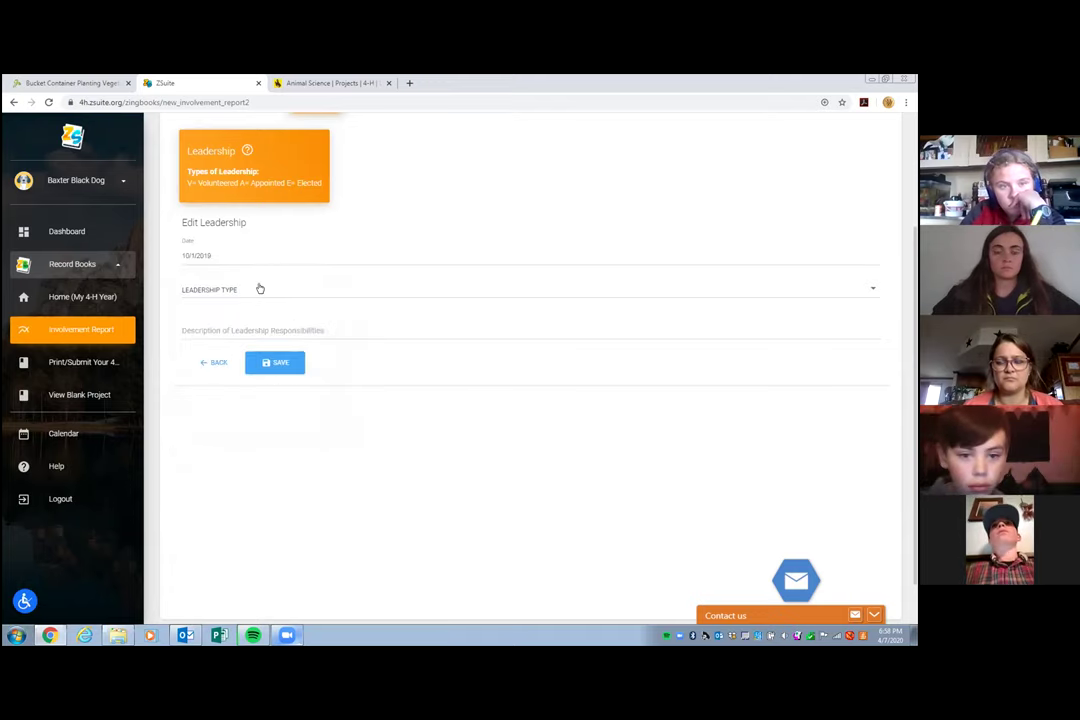
- Set the leadership type to Elected, enter "Club Seceretary" as the description of responsibilities, and save the entry
left_click(259, 290)
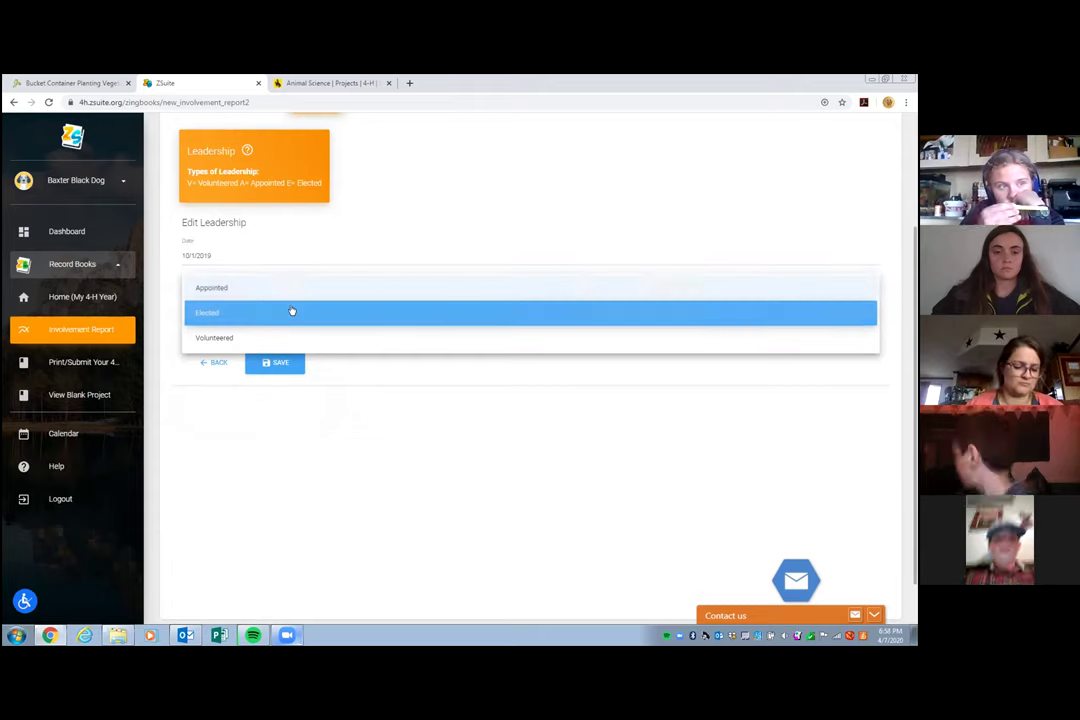
left_click(291, 310)
left_click(293, 328)
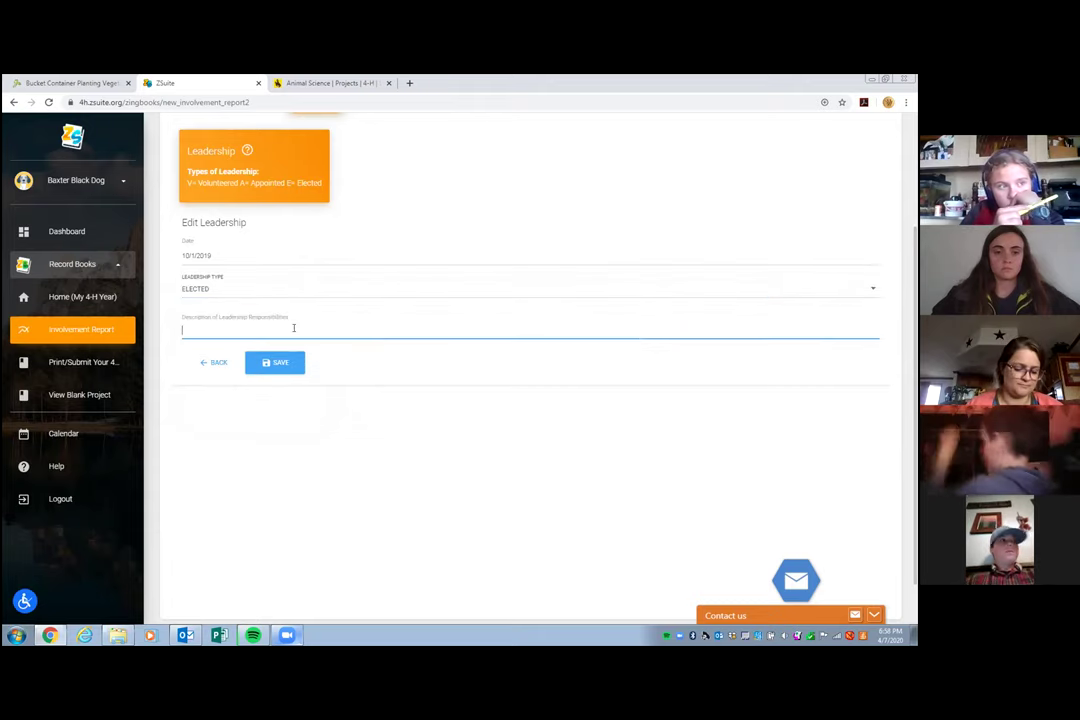
type("Club Secer")
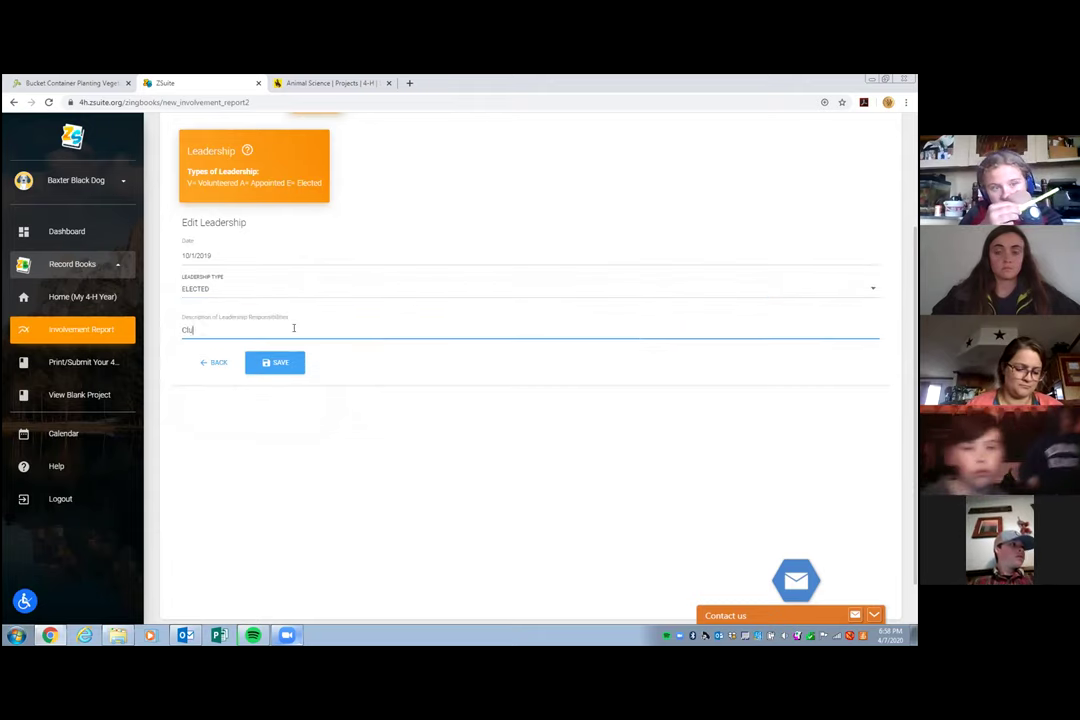
key("BackSpace")
key("BackSpace")
type("retary")
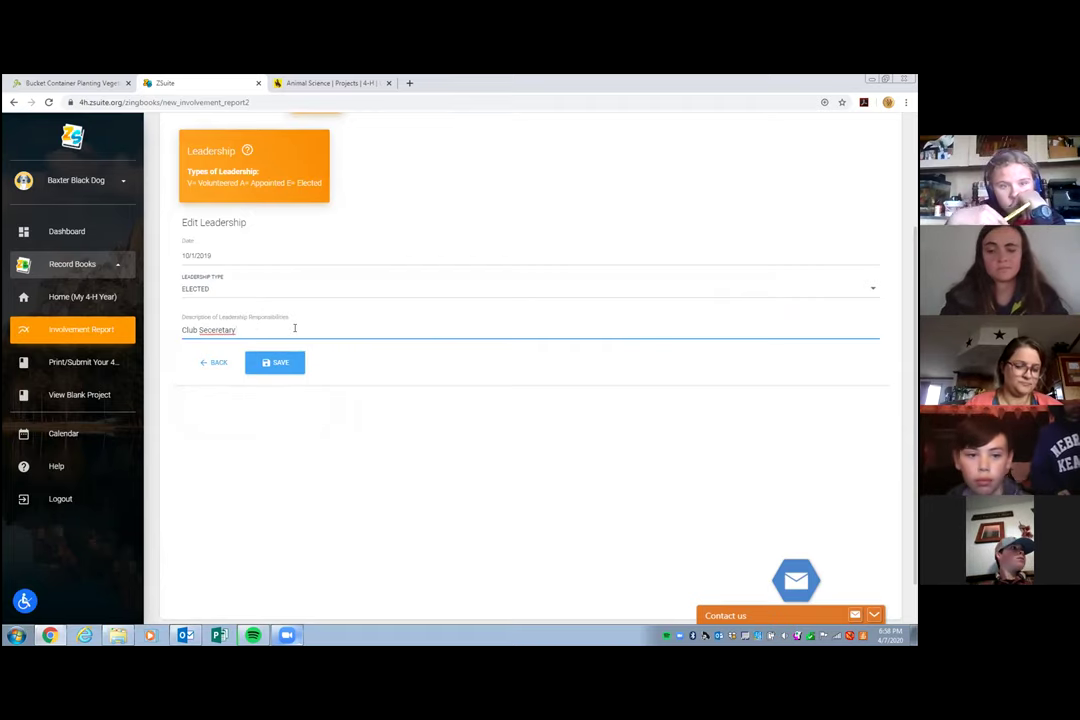
left_click(280, 362)
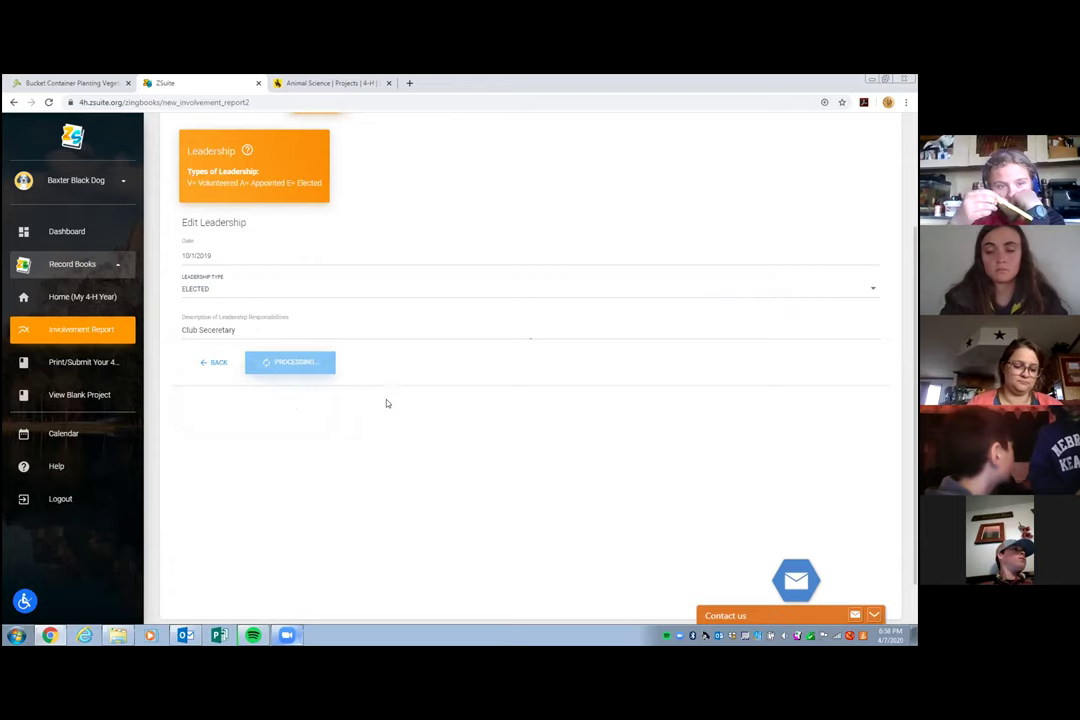
- Open the 4-H community service records and bring up a blank service entry to view its fields
scroll(415, 407, "up", 1)
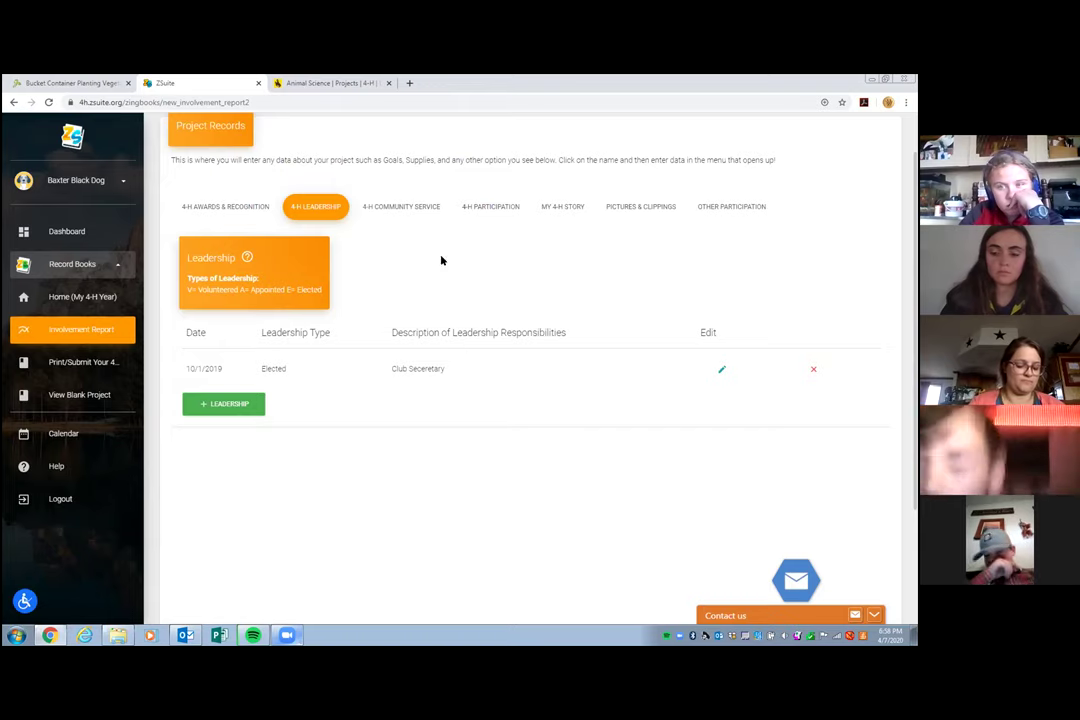
left_click(410, 208)
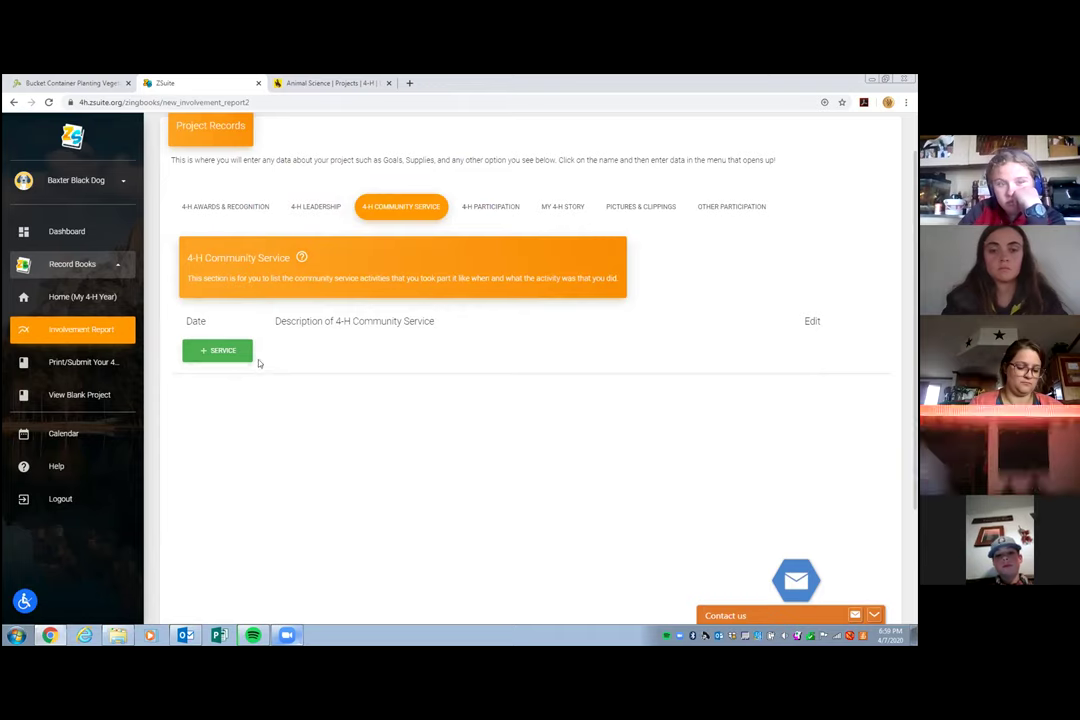
left_click(220, 350)
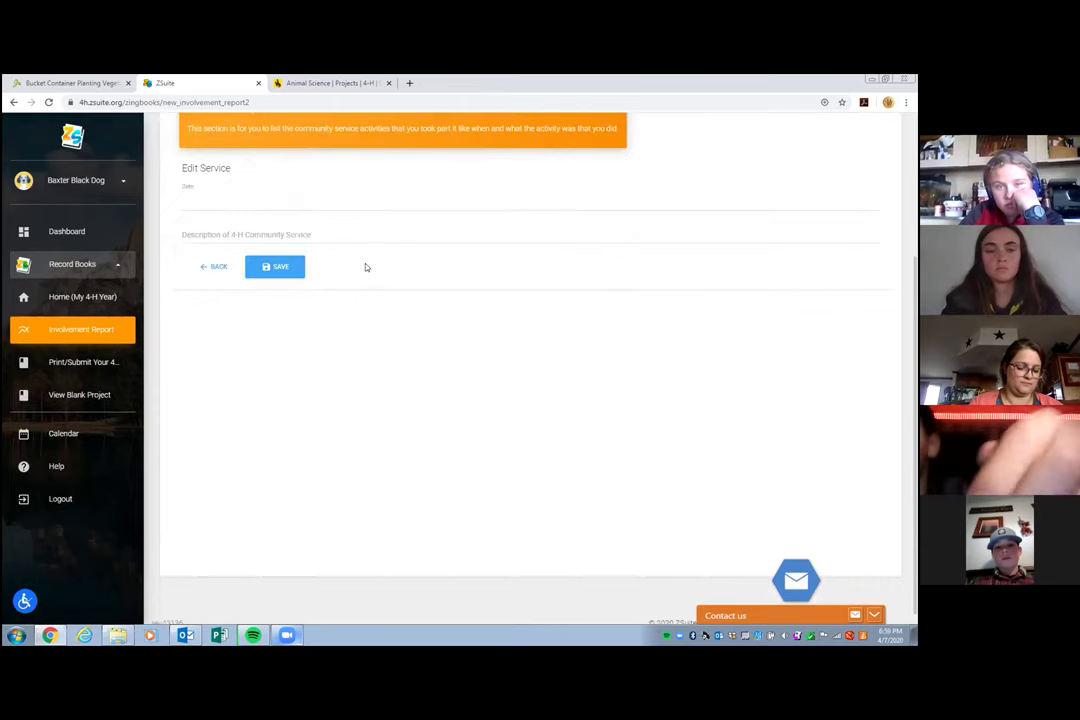
scroll(398, 294, "up", 3)
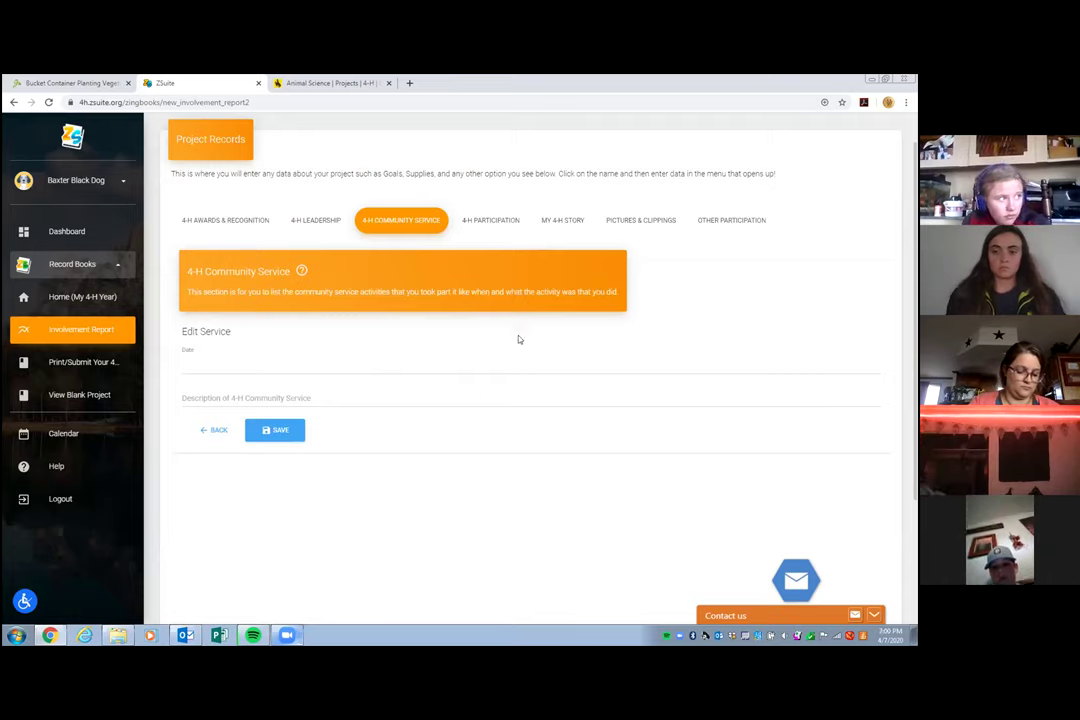
- Open the 4-H participation records and bring up a blank club activity entry to view its fields
left_click(488, 221)
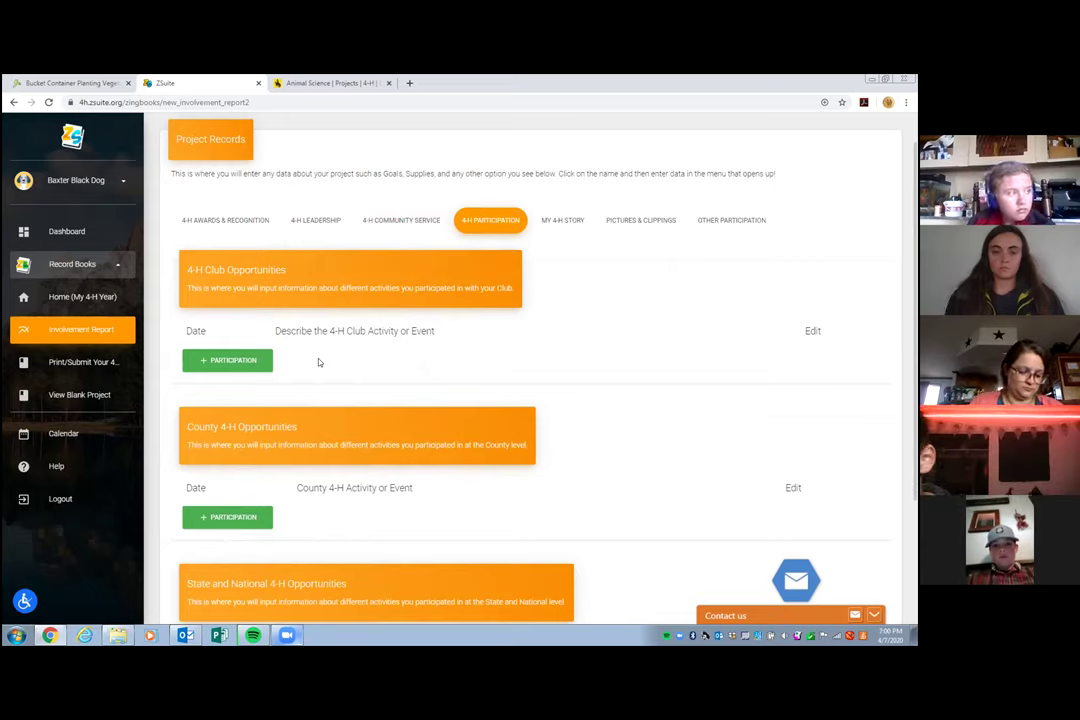
left_click(227, 360)
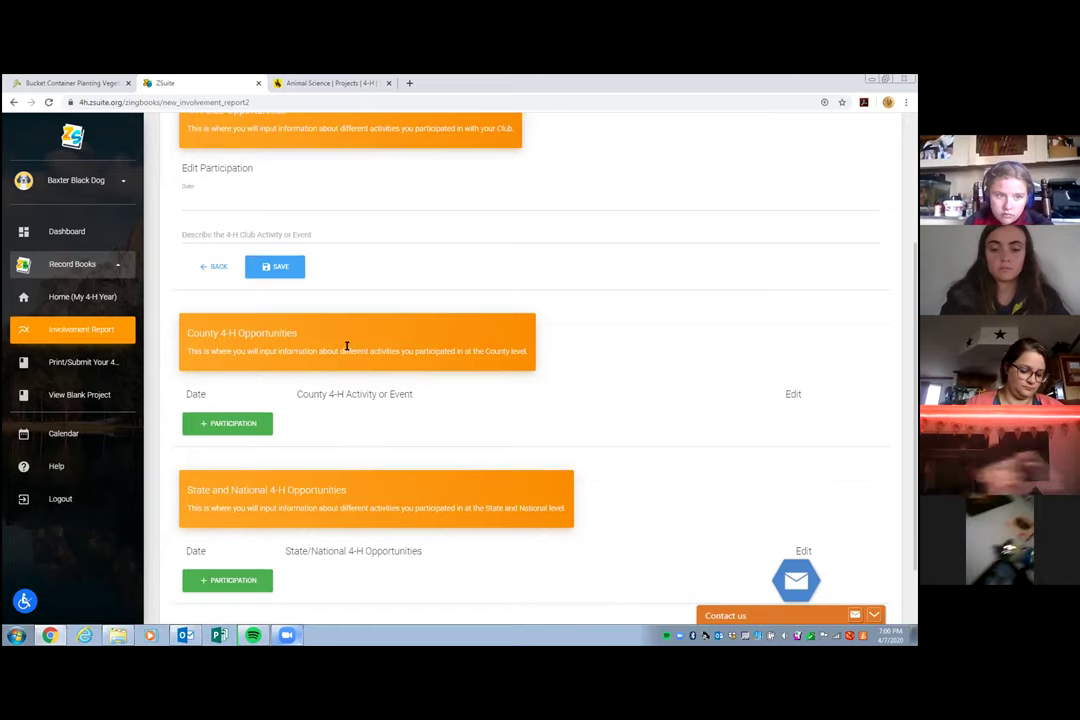
scroll(449, 372, "down", 1)
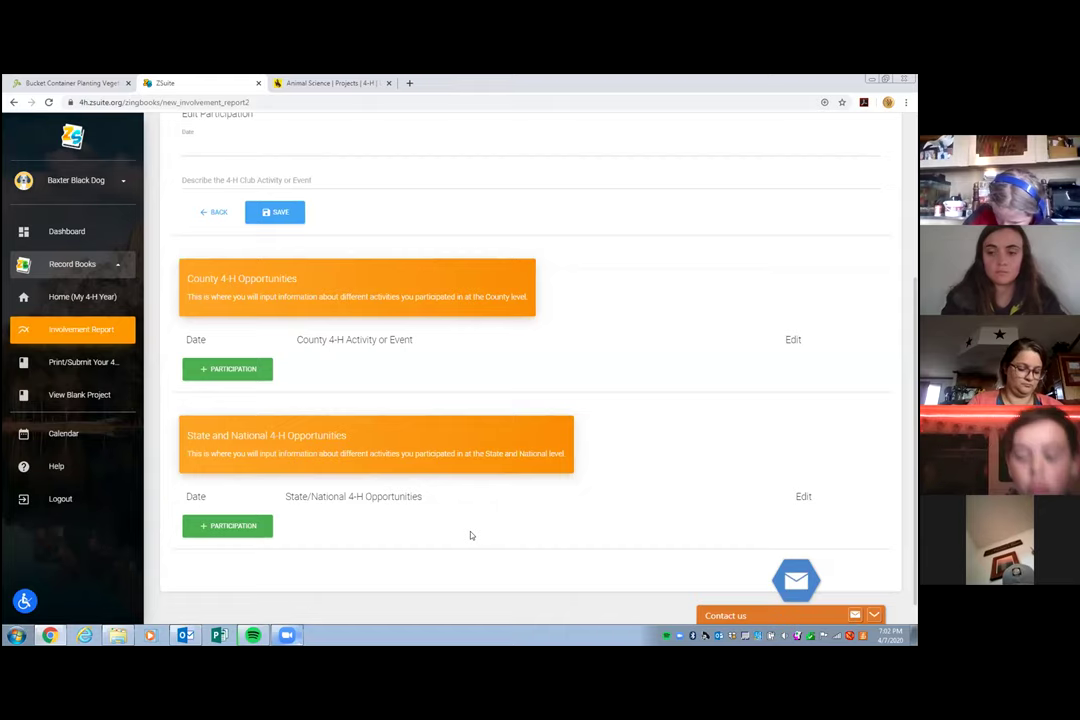
- Bring up a blank State and National 4-H Opportunities entry and examine the full list of available opportunities
left_click(255, 528)
scroll(390, 495, "down", 1)
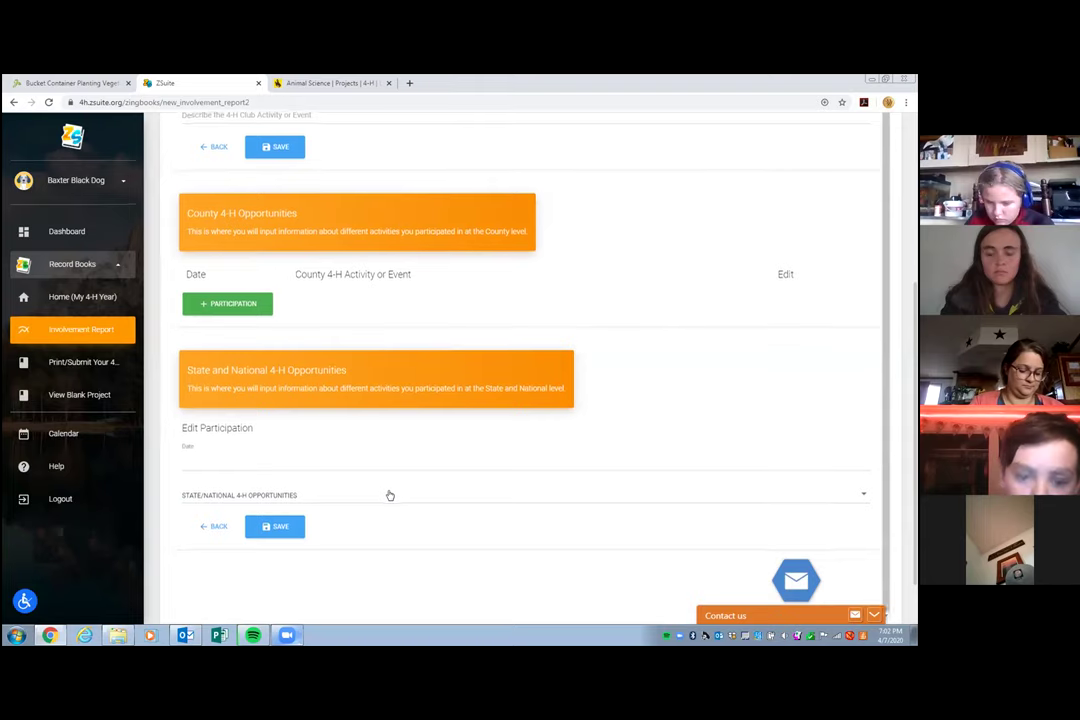
left_click(390, 495)
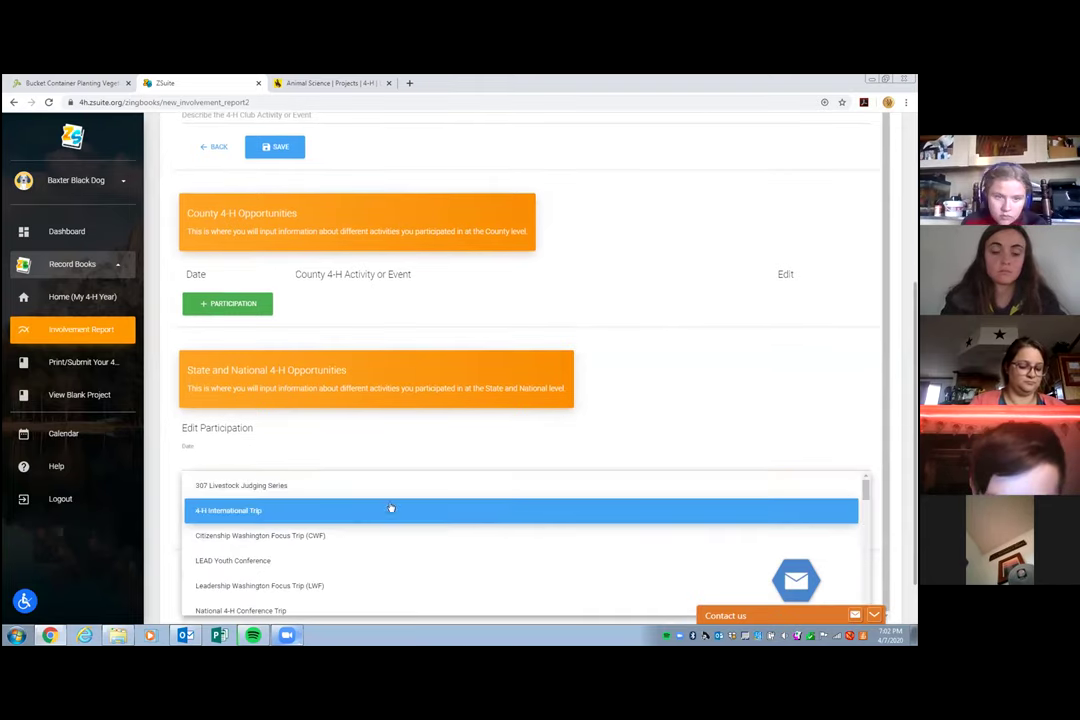
scroll(383, 530, "down", 1)
scroll(383, 528, "down", 5)
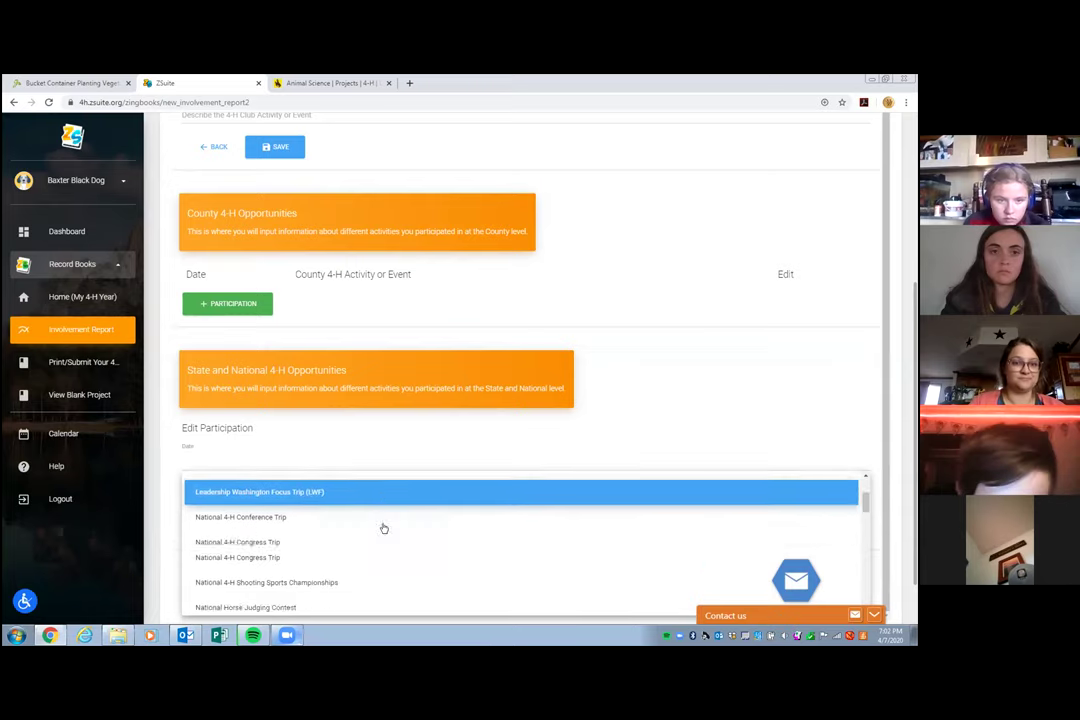
scroll(383, 528, "down", 5)
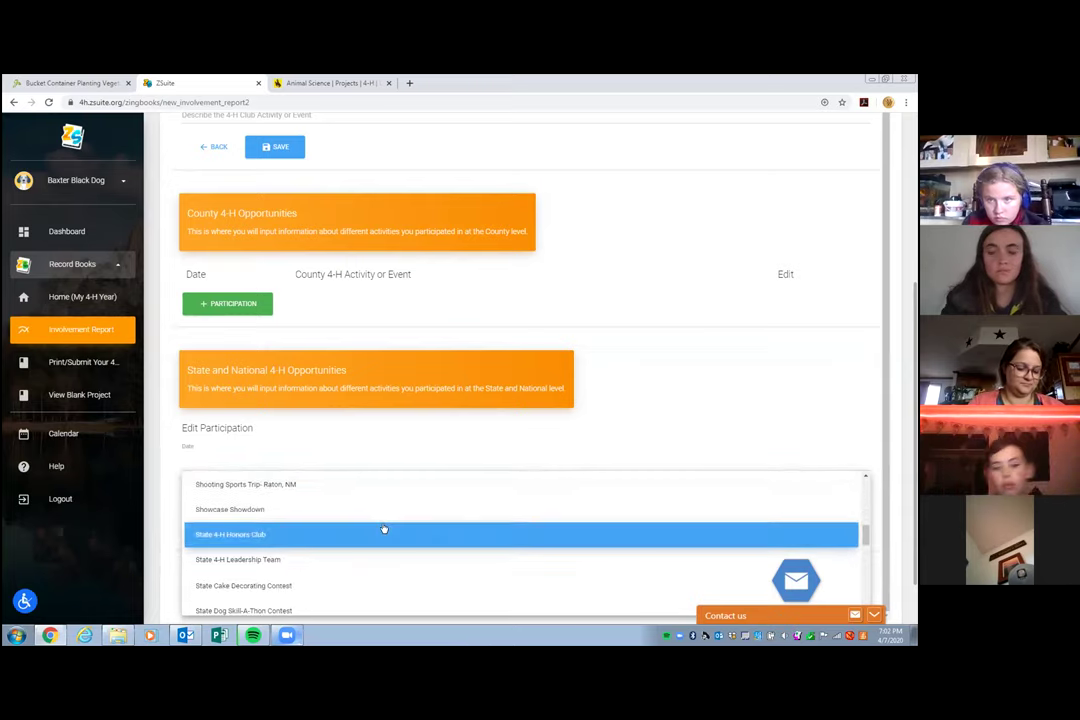
scroll(383, 528, "down", 1)
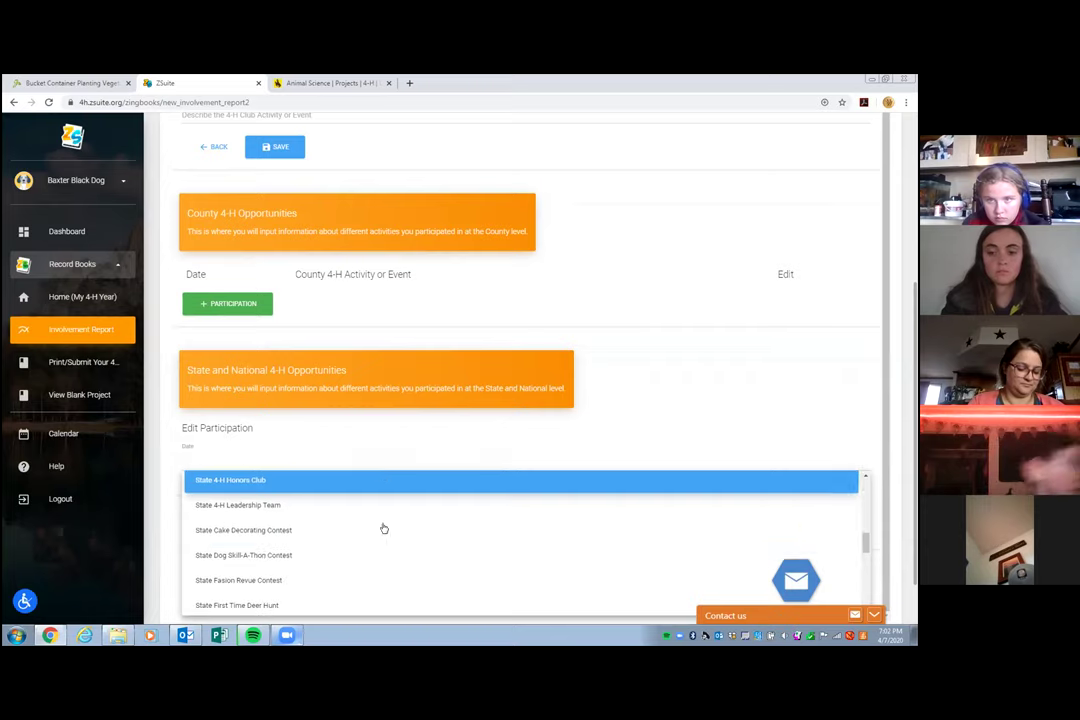
scroll(383, 528, "down", 1)
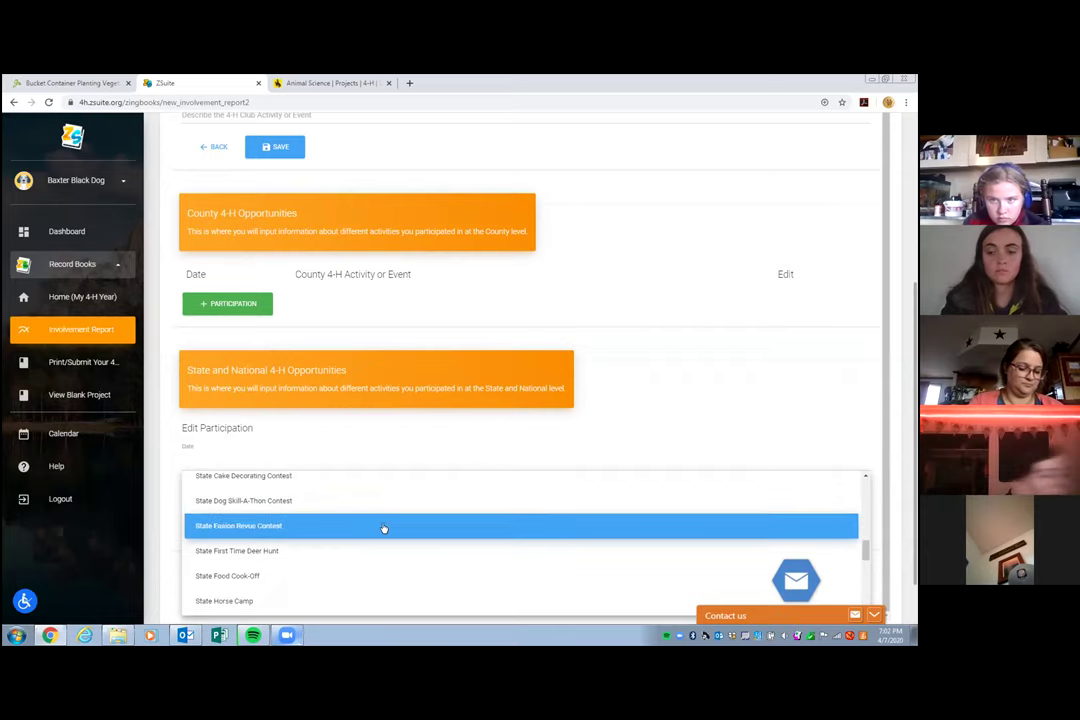
scroll(383, 528, "down", 3)
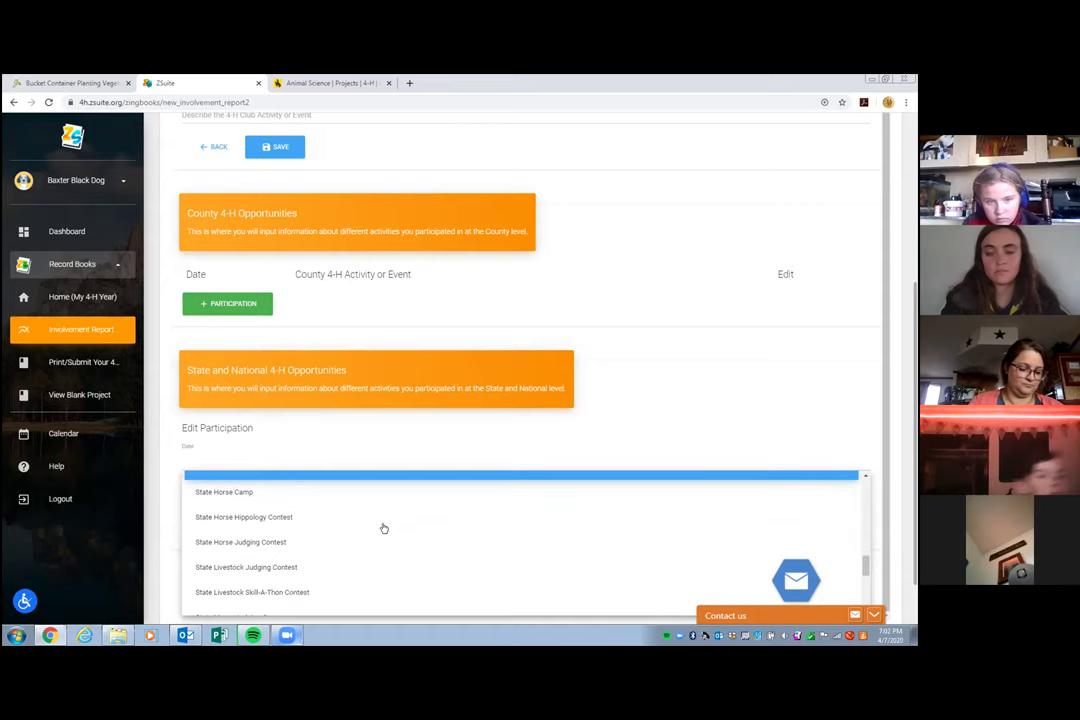
scroll(383, 528, "down", 2)
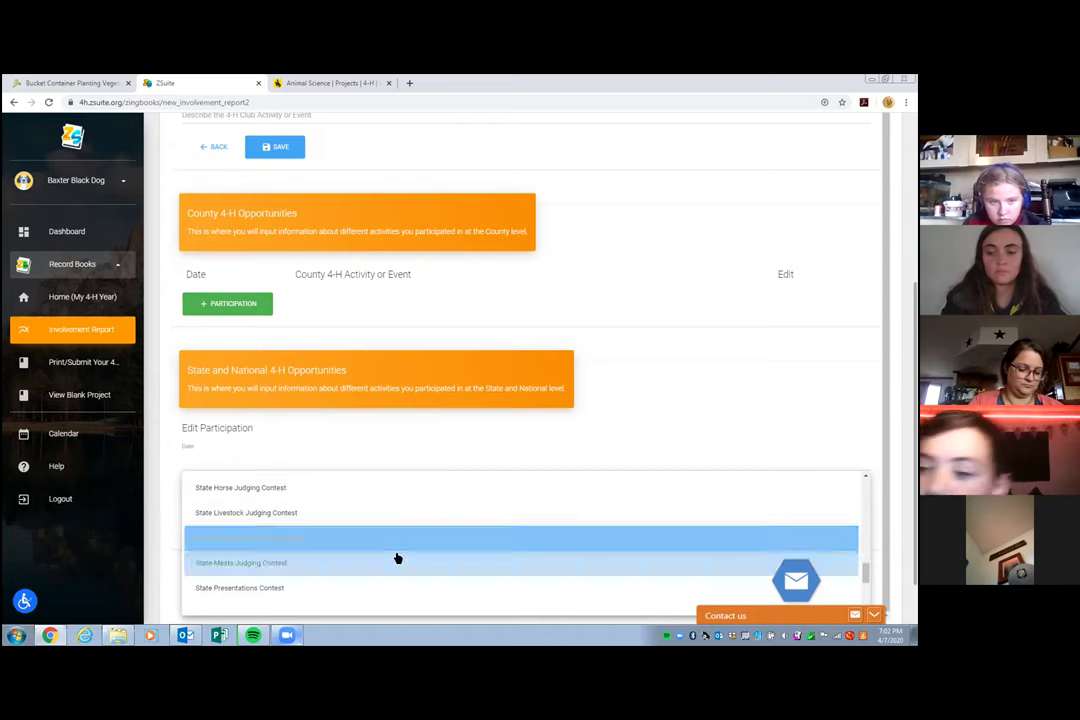
scroll(398, 559, "down", 2)
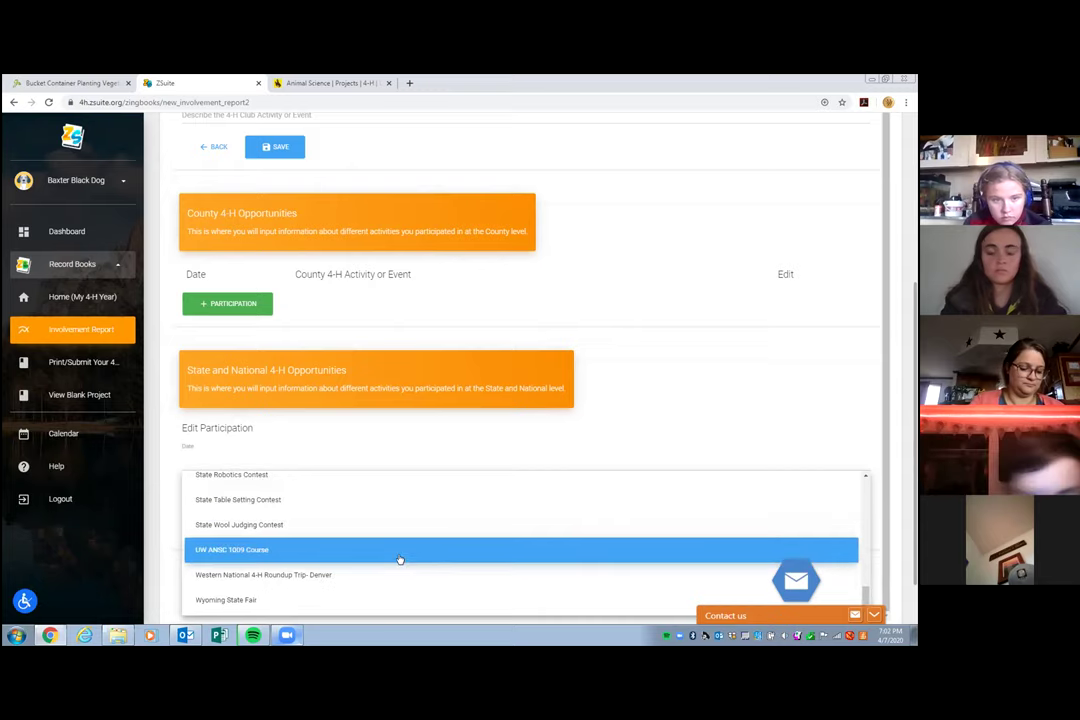
scroll(358, 555, "up", 1)
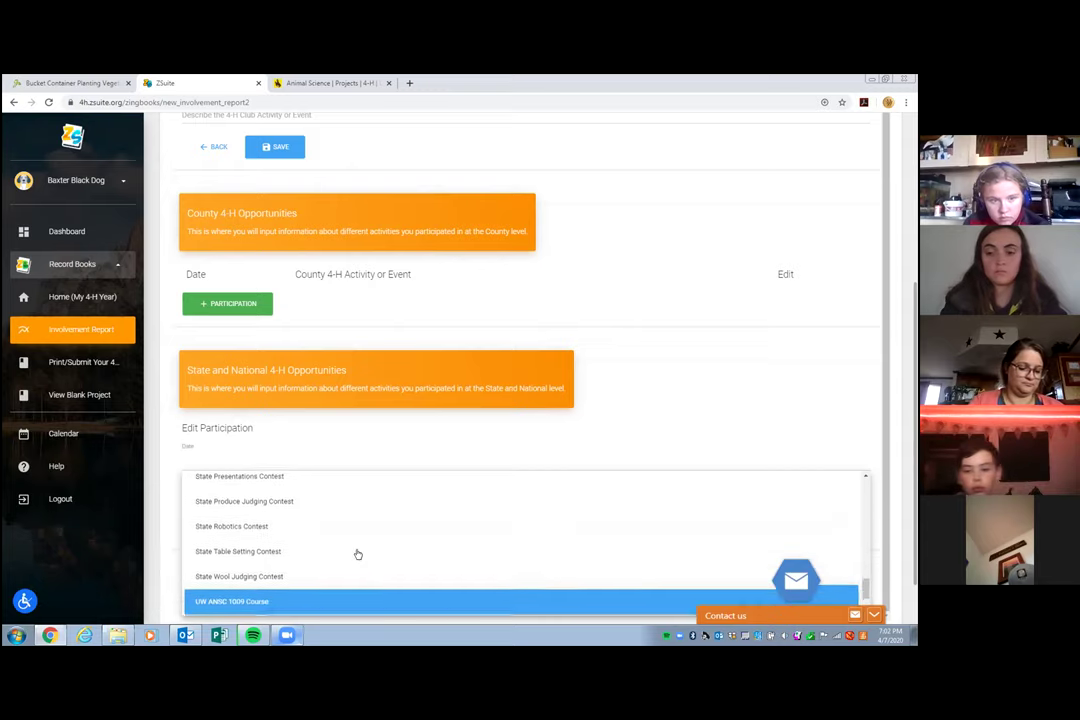
scroll(358, 554, "up", 5)
scroll(358, 554, "up", 5)
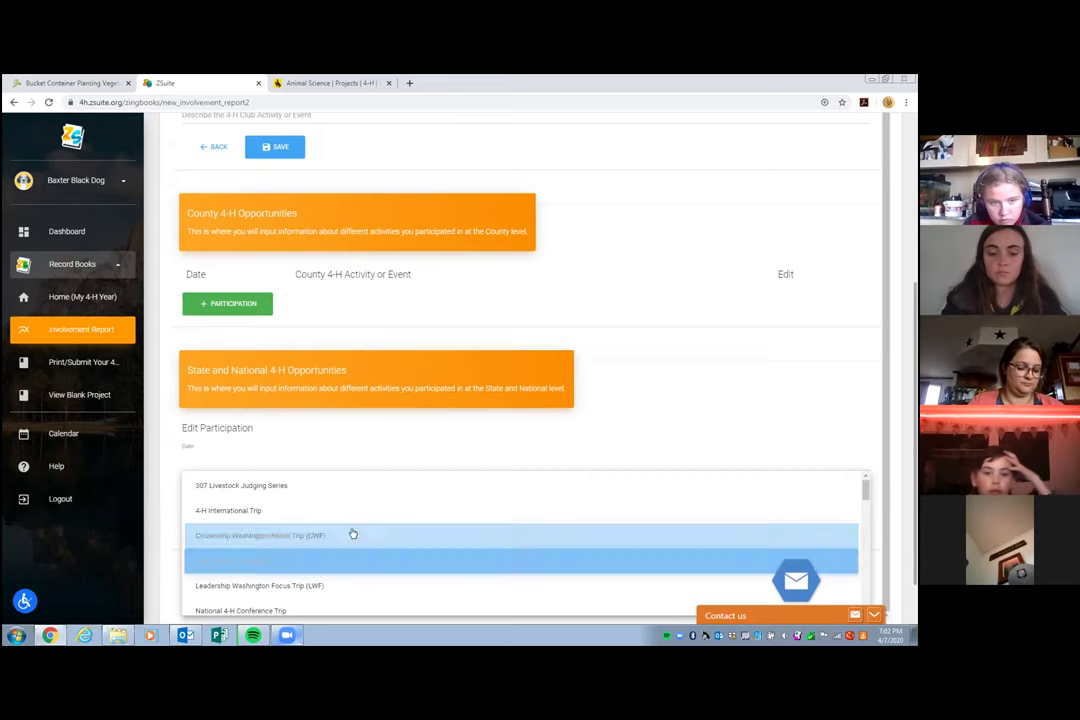
scroll(428, 507, "down", 1)
scroll(428, 507, "down", 5)
left_click(656, 412)
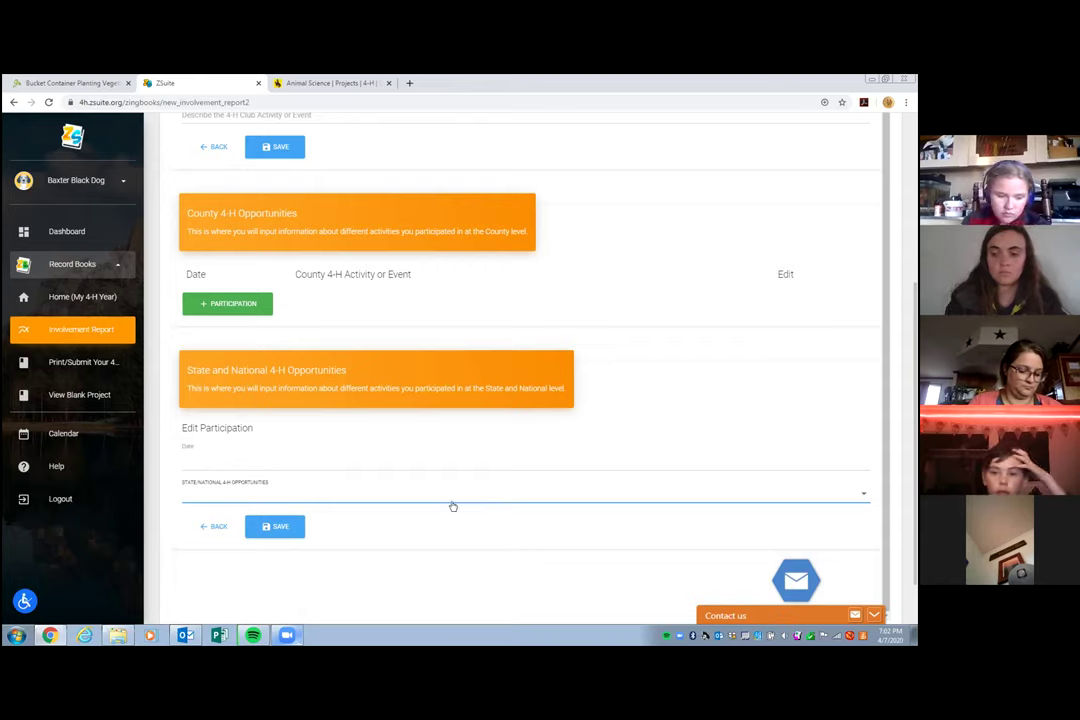
left_click(269, 531)
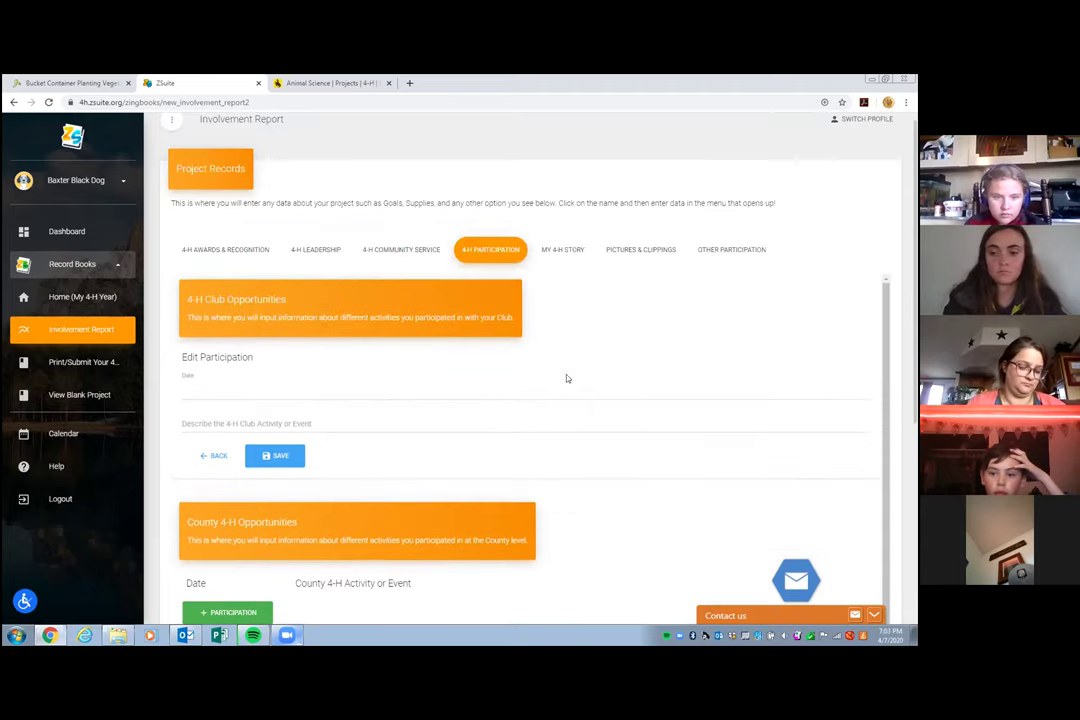
- View the My 4-H Year Story prompt and the requirements for the My 4-H Year pictures
left_click(567, 251)
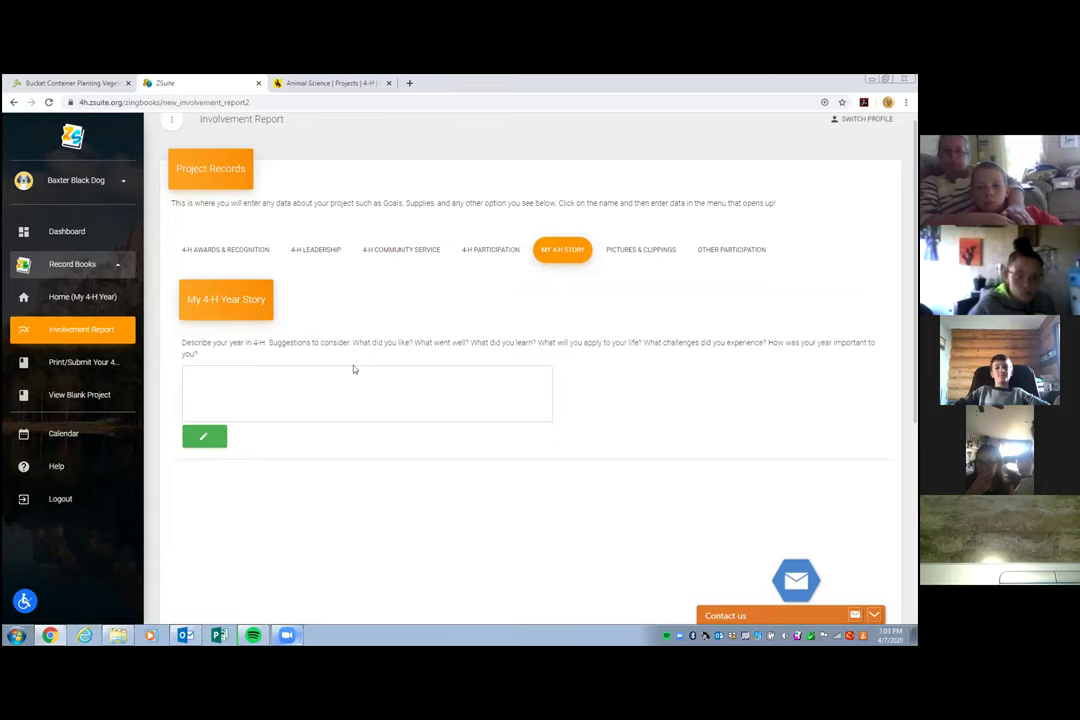
left_click(645, 252)
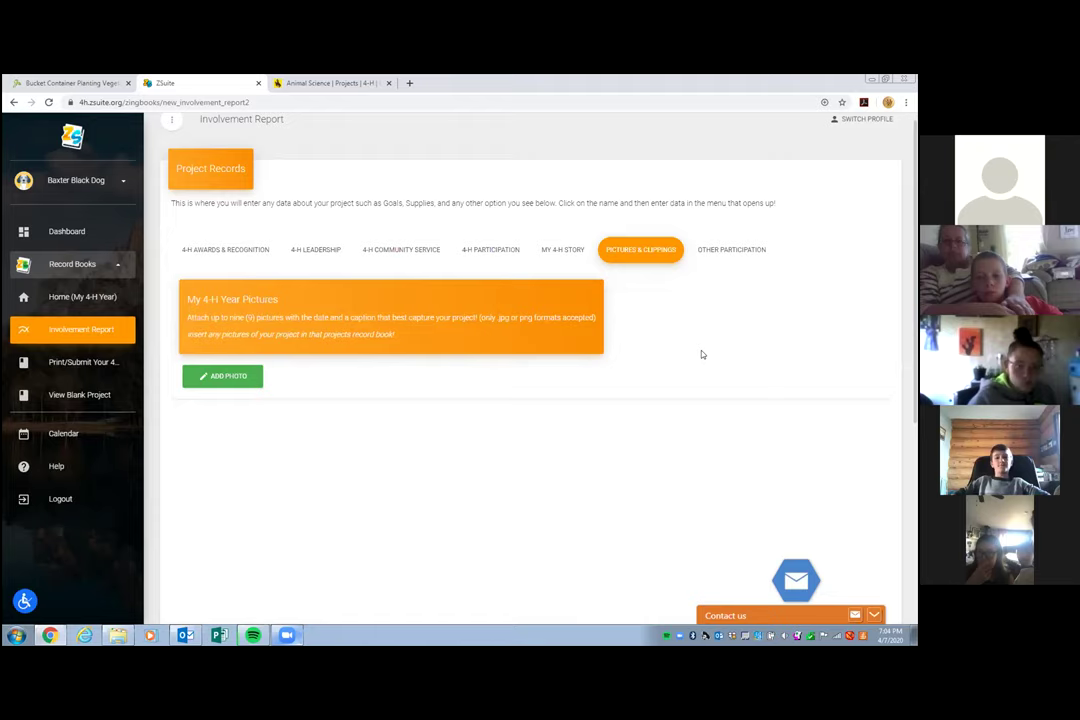
left_click(572, 252)
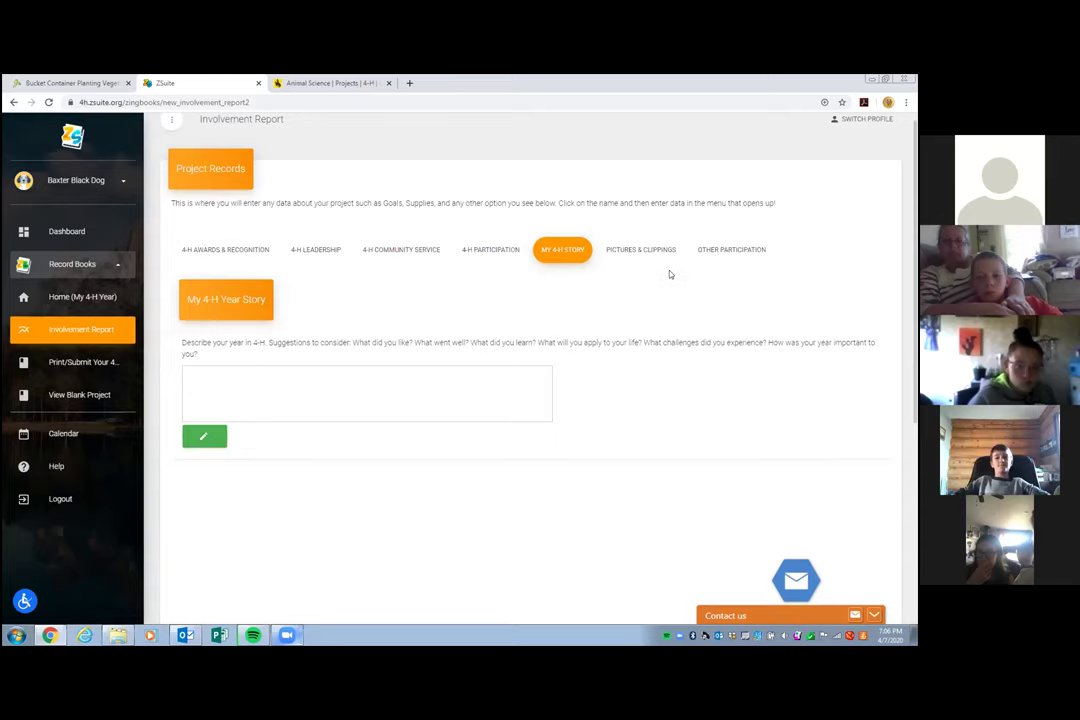
left_click(644, 249)
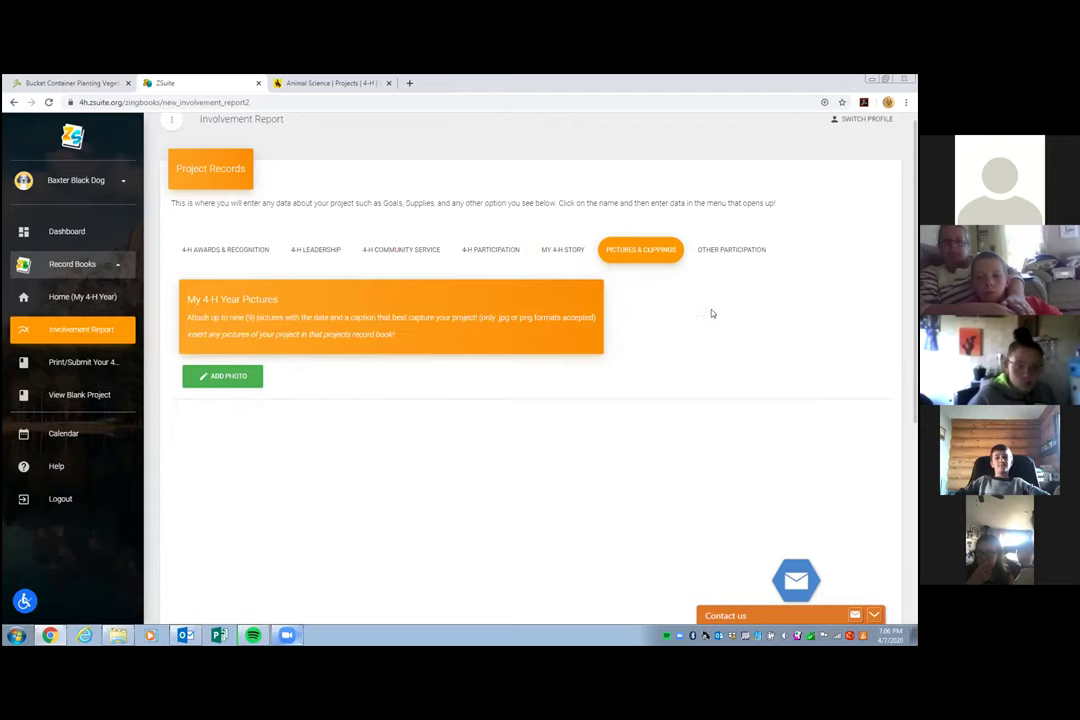
- Open the Other Participation records and bring up a blank participation entry to view its fields
left_click(736, 249)
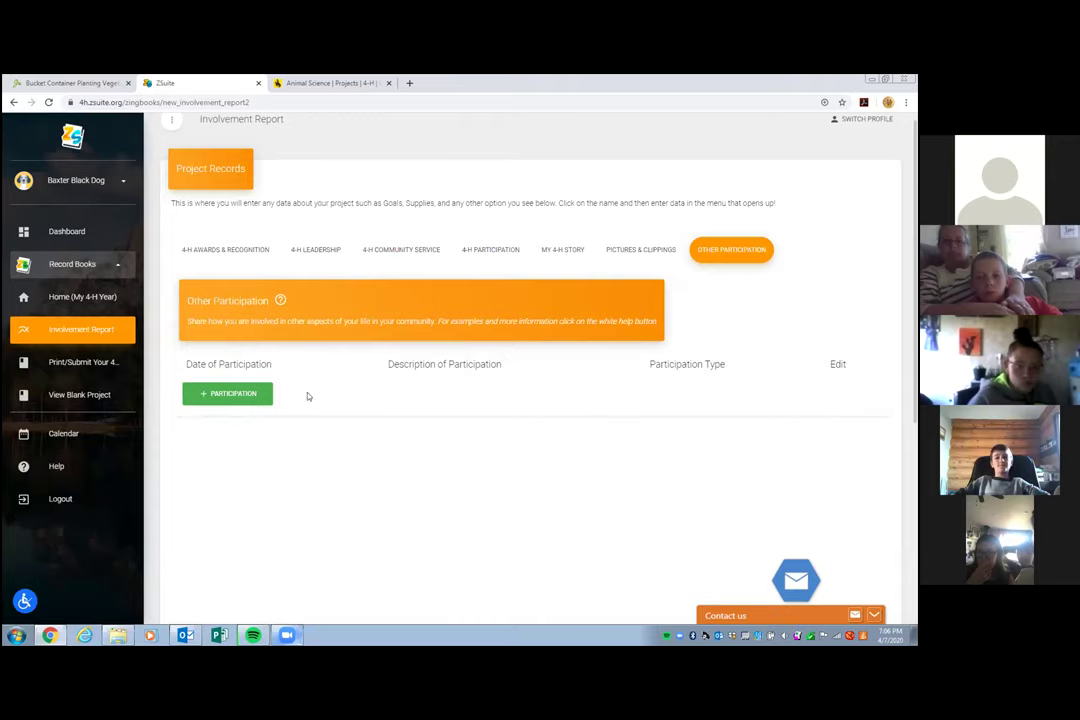
left_click(240, 393)
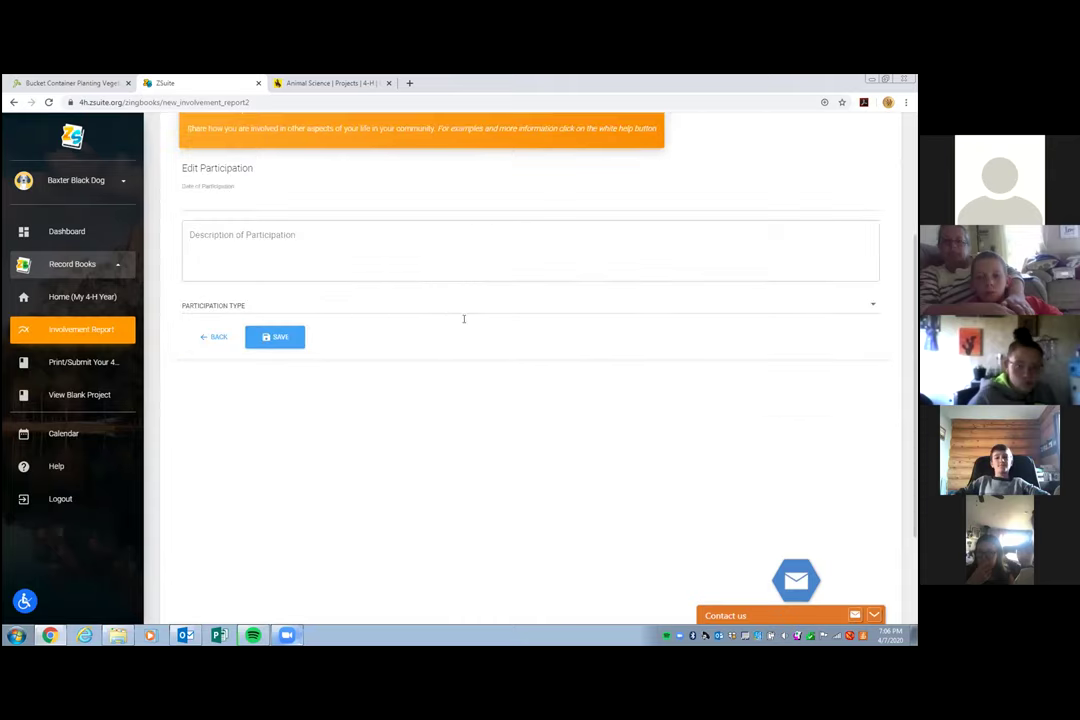
scroll(464, 318, "up", 1)
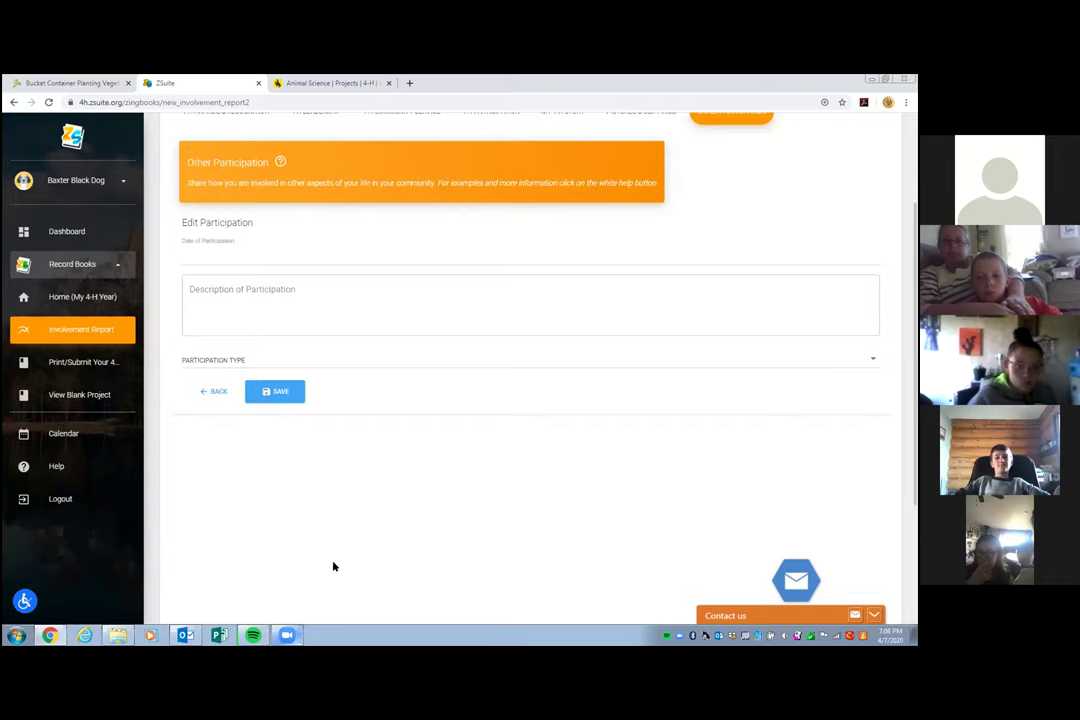
right_click(403, 622)
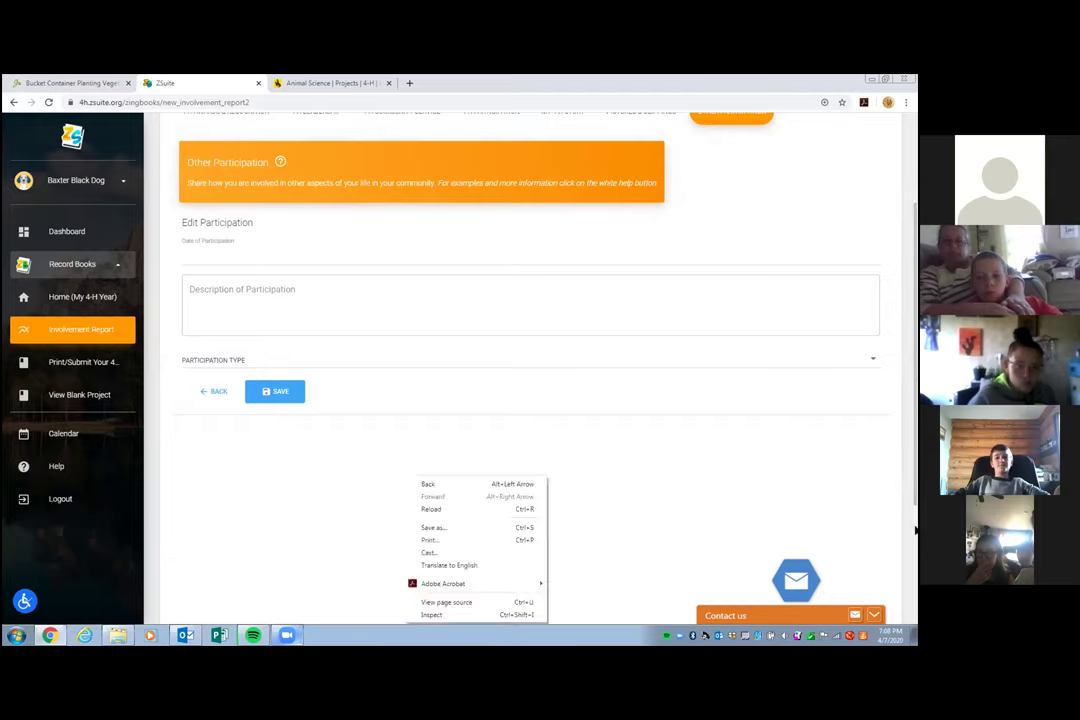
left_click(802, 236)
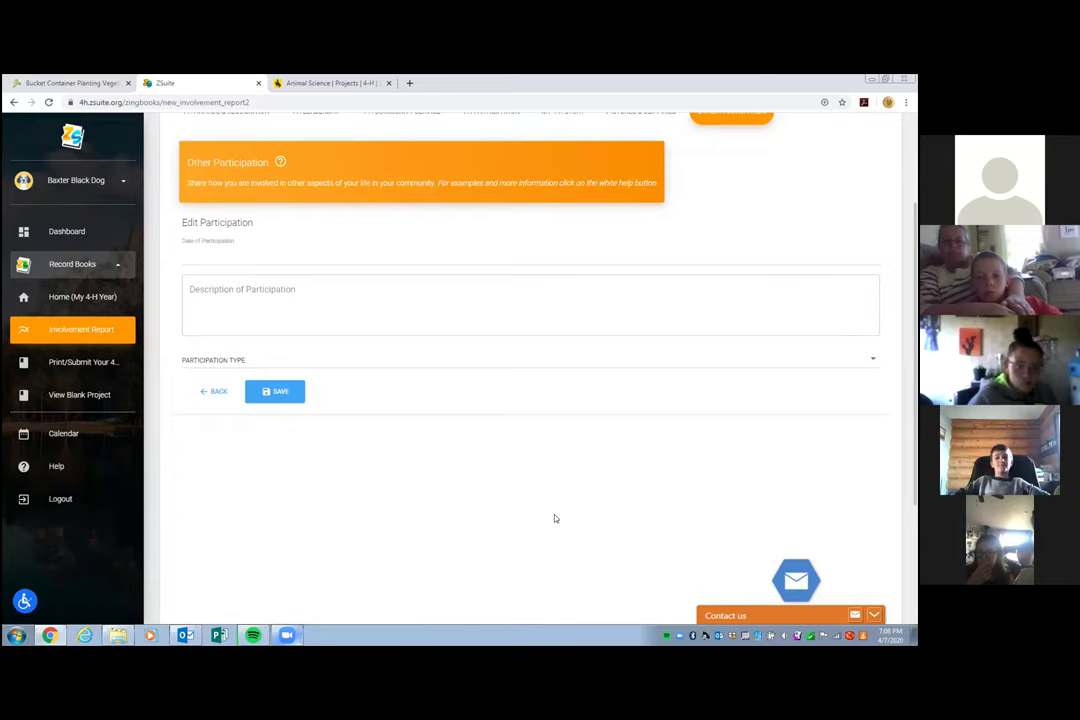
scroll(552, 424, "up", 3)
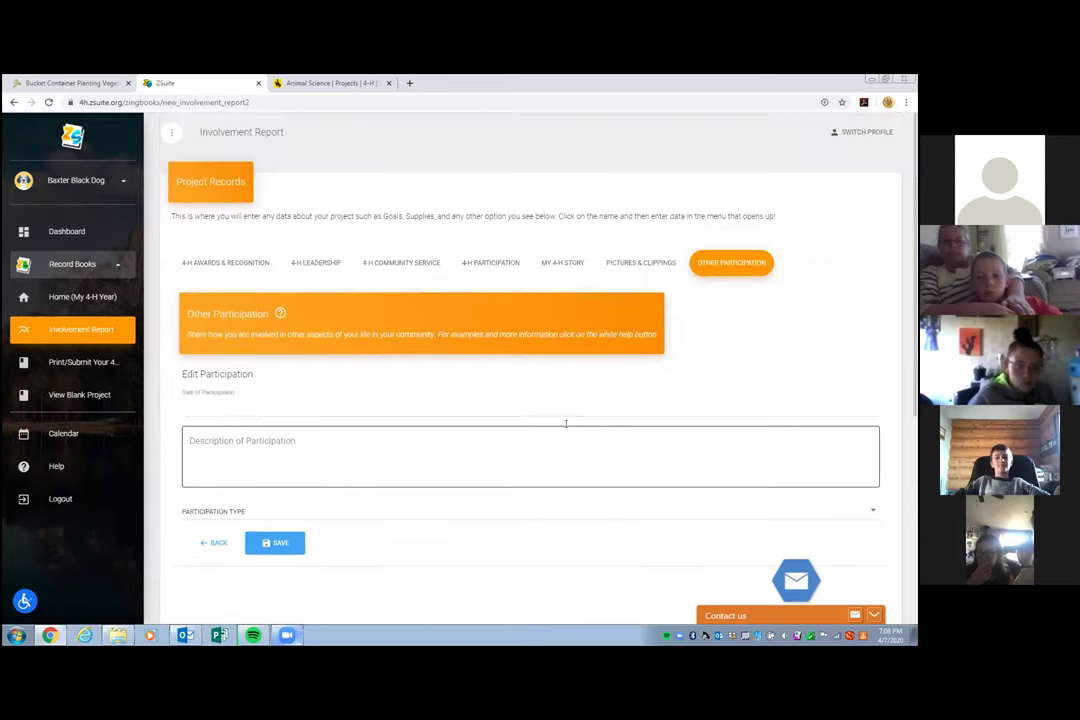
- Start adding a photo to the My 4-H Year pictures and browse the Pictures library for an image
left_click(636, 266)
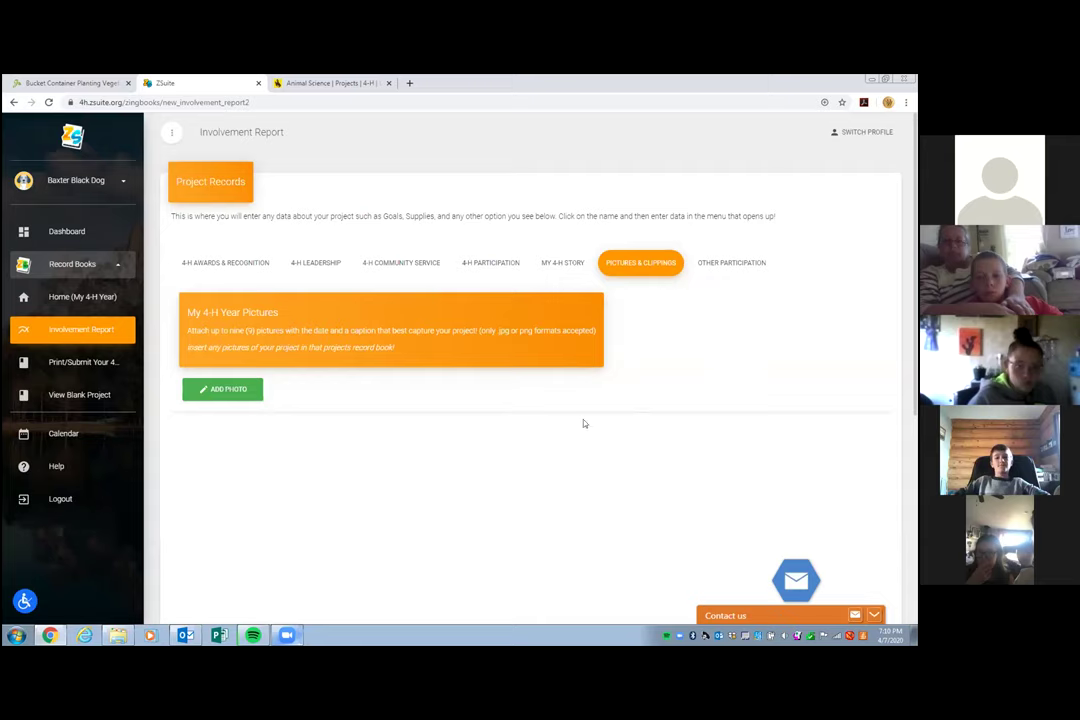
left_click(232, 390)
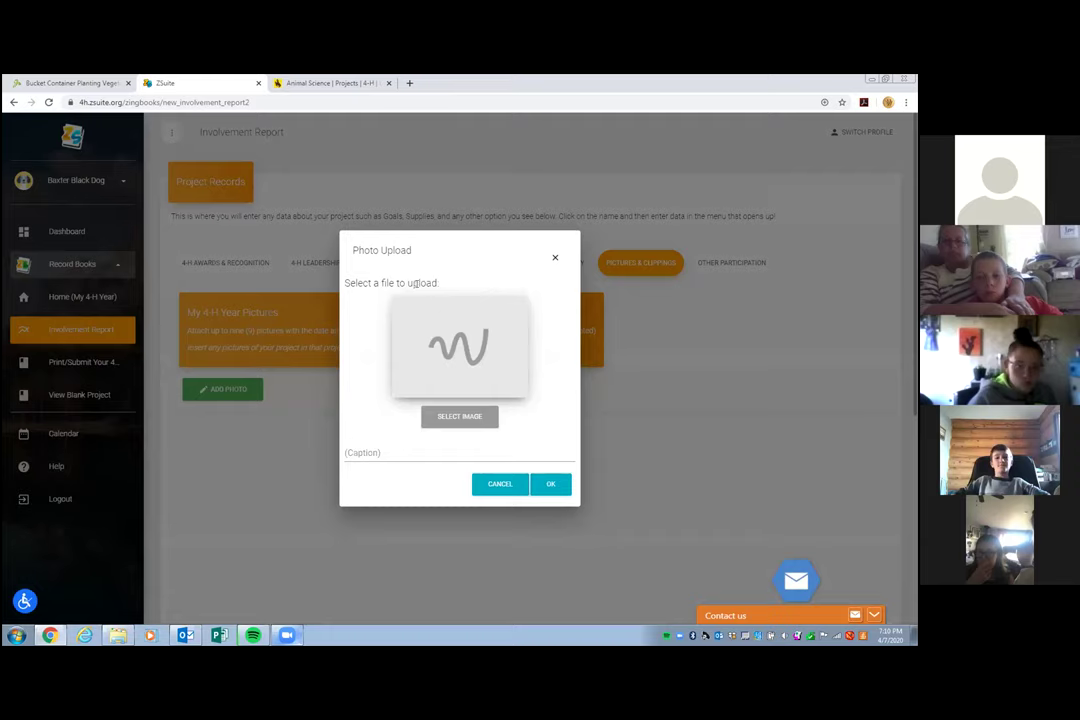
left_click(474, 419)
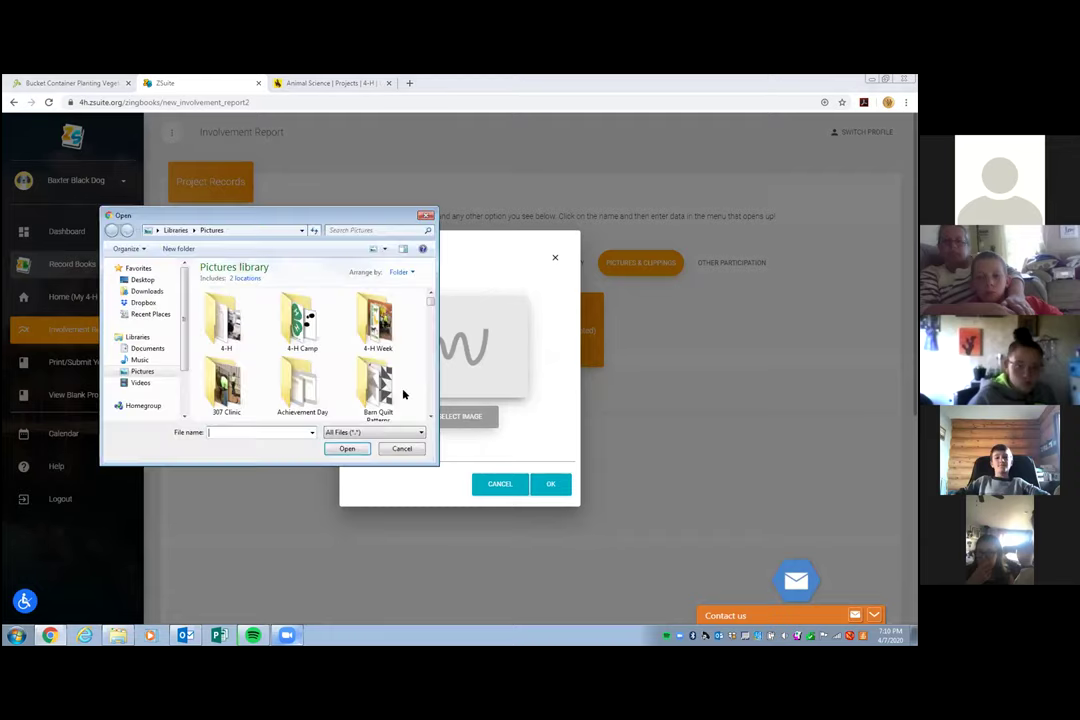
double_click(380, 320)
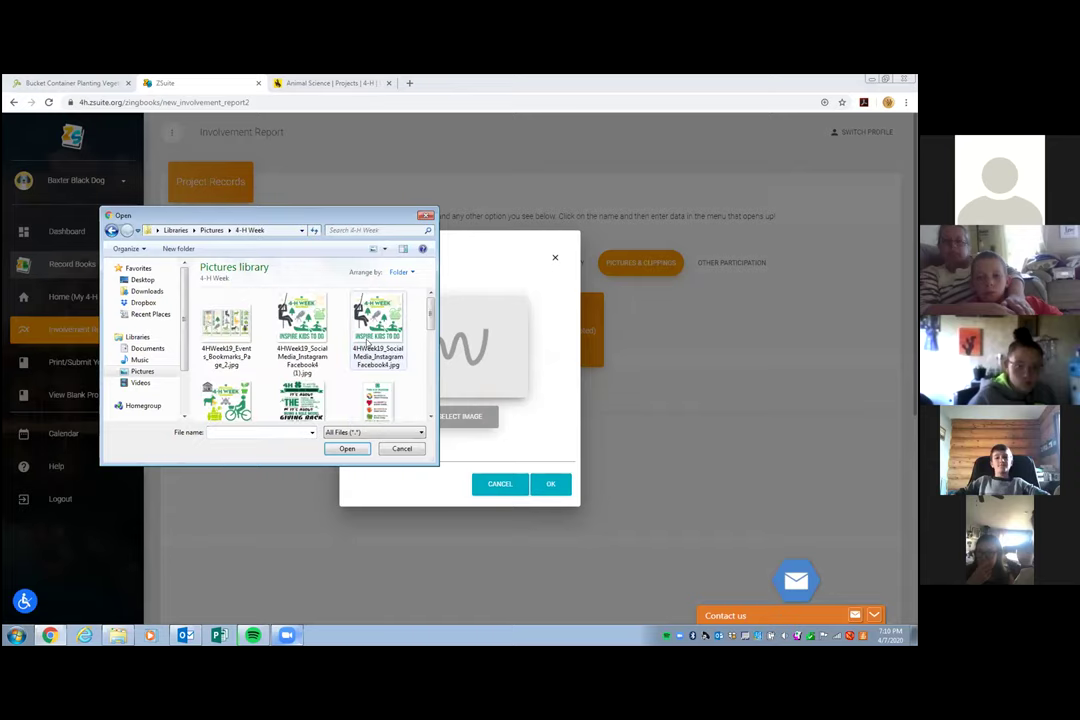
scroll(372, 343, "down", 5)
scroll(372, 343, "up", 5)
left_click(111, 230)
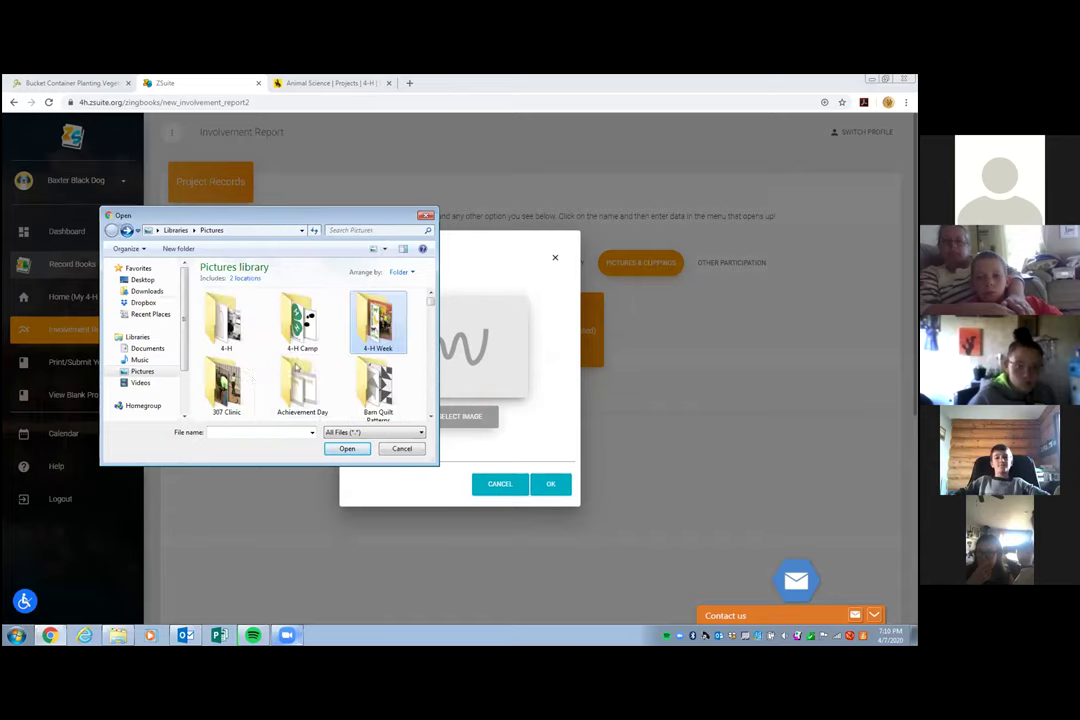
- Choose the picture of the boy washing a black steer from the 307 Clinic folder for the photo upload
double_click(254, 378)
double_click(302, 322)
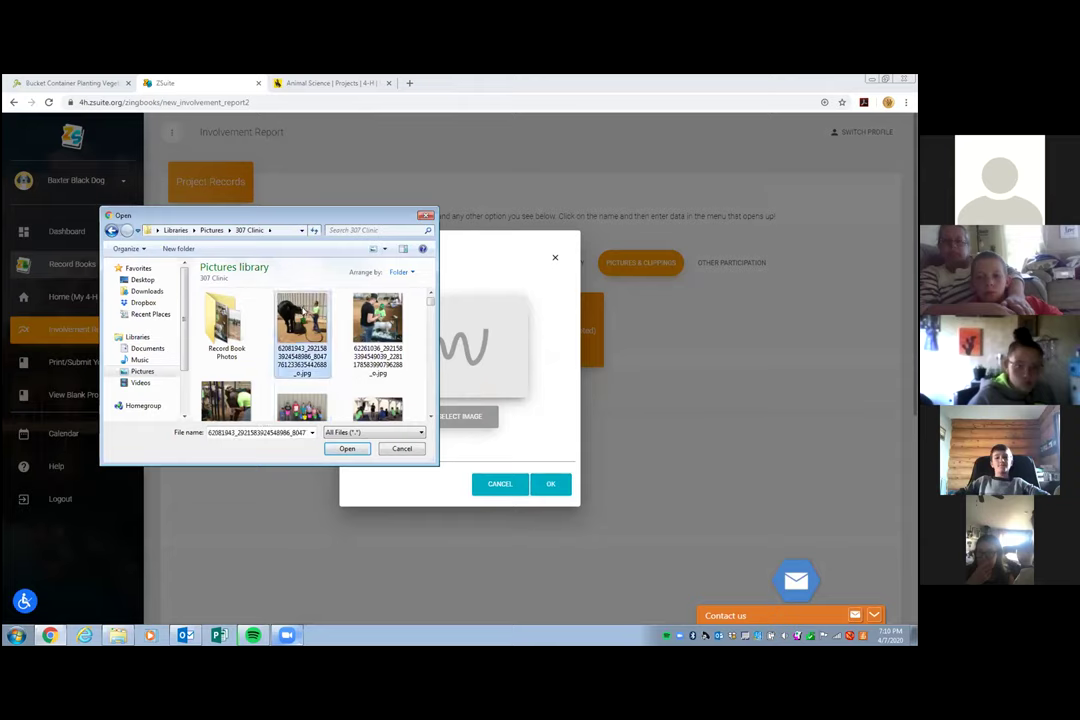
left_click(450, 463)
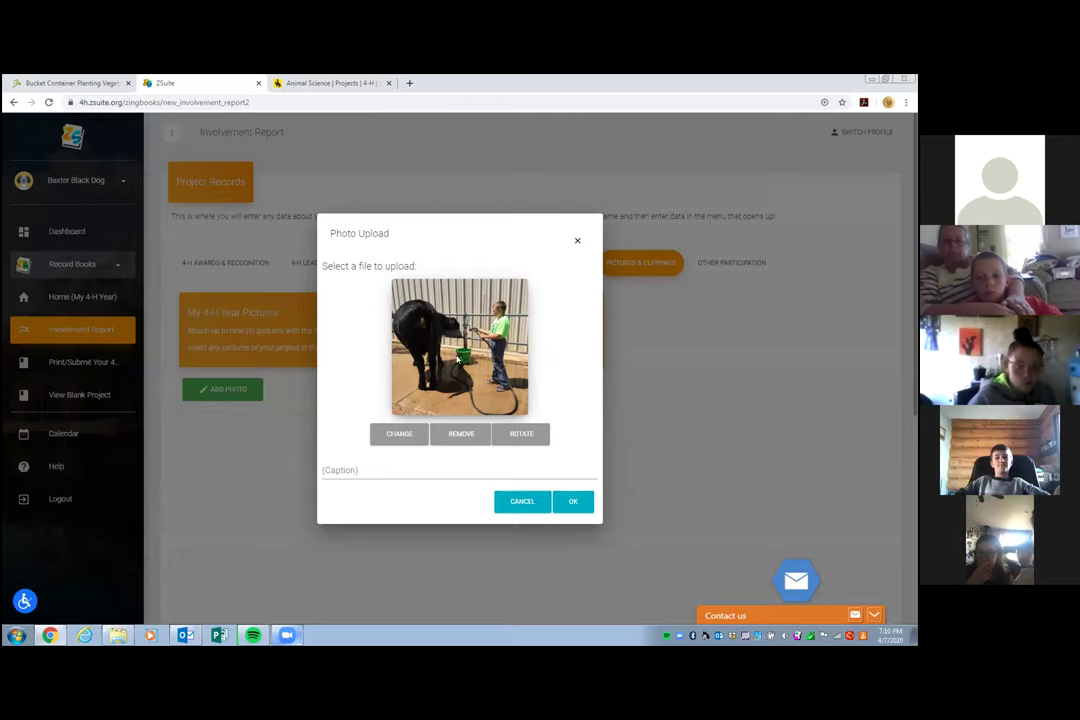
- Caption the photo with the boy's first name followed by "washes his steer Beau for the 307 Clinic" and save it
left_click(368, 470)
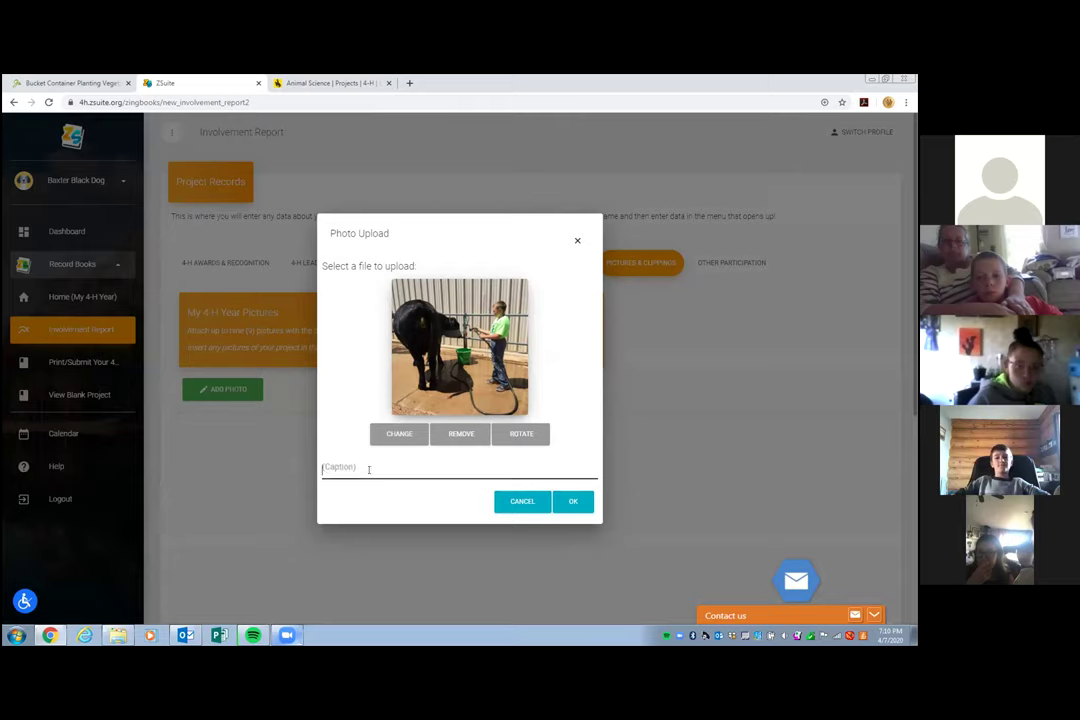
type("Levi ")
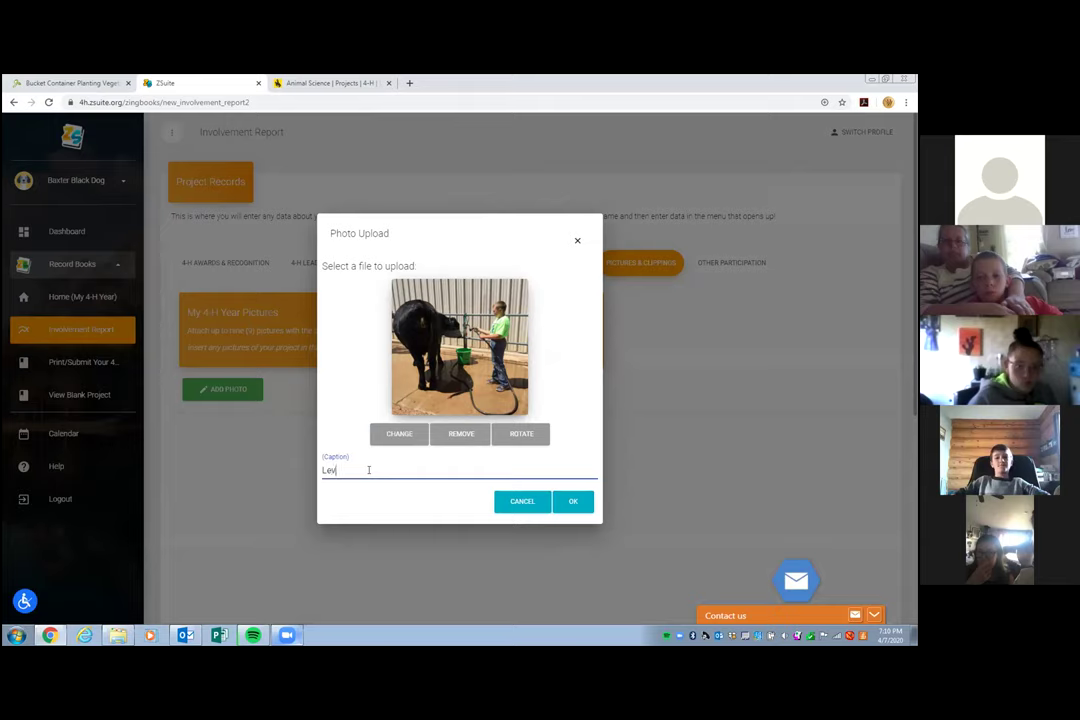
type("washed his steer BEau")
key("BackSpace")
key("BackSpace")
key("BackSpace")
key("BackSpace")
type("eau for the 307 Clinic")
left_click(369, 470)
key("BackSpace")
type("s")
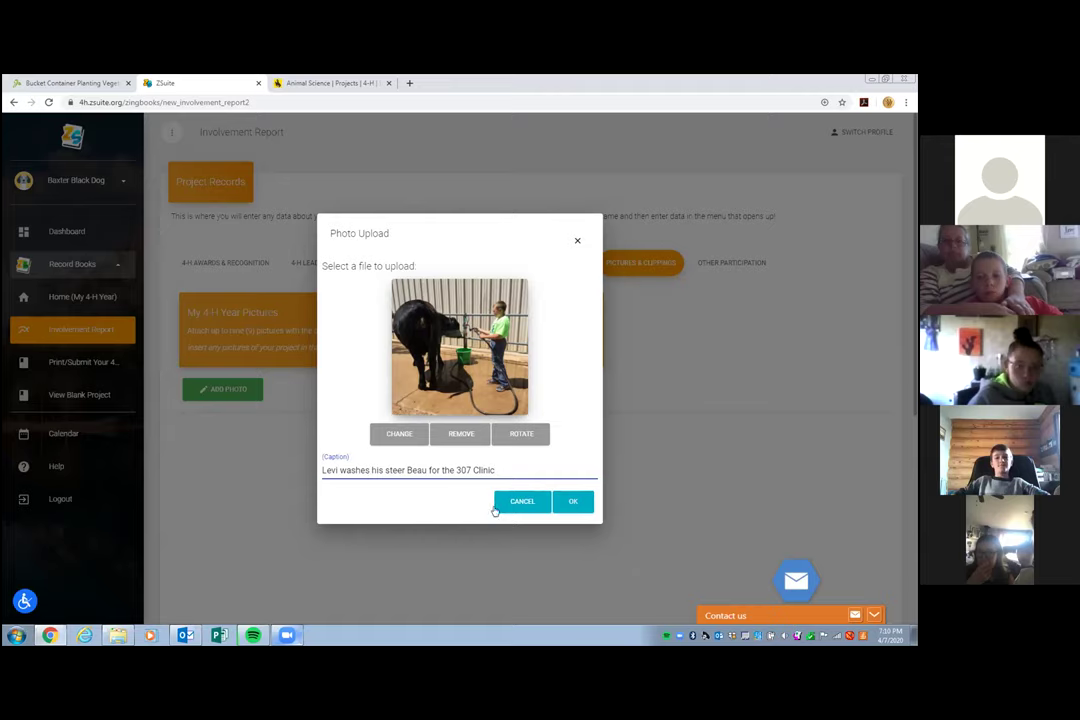
left_click(573, 501)
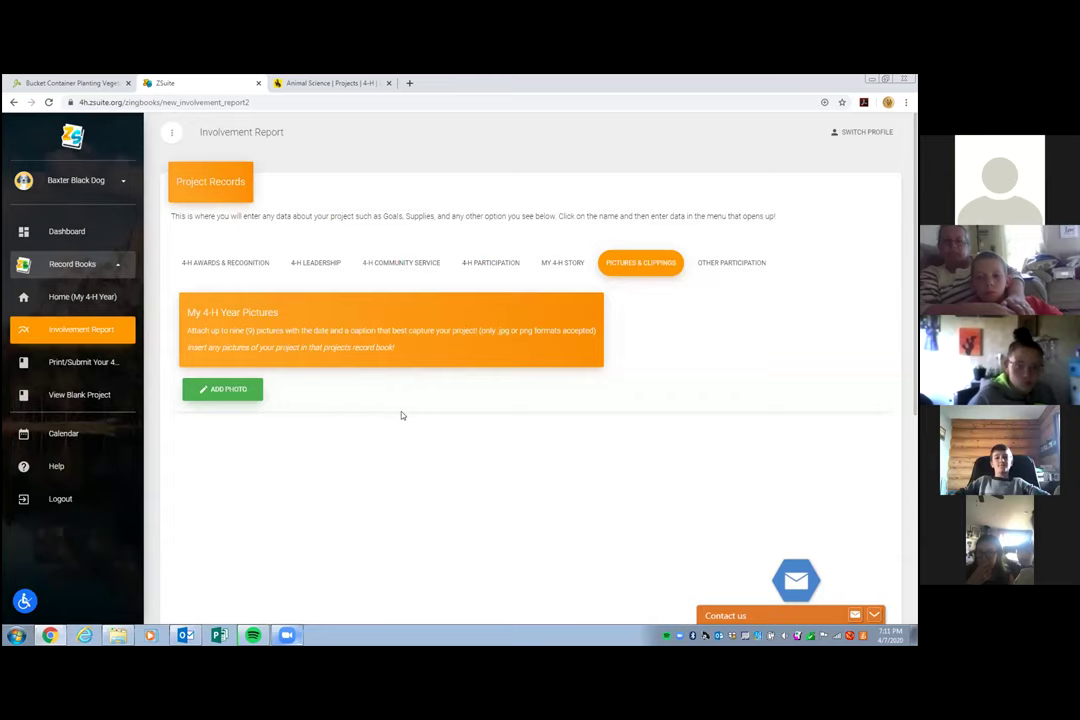
scroll(510, 445, "down", 1)
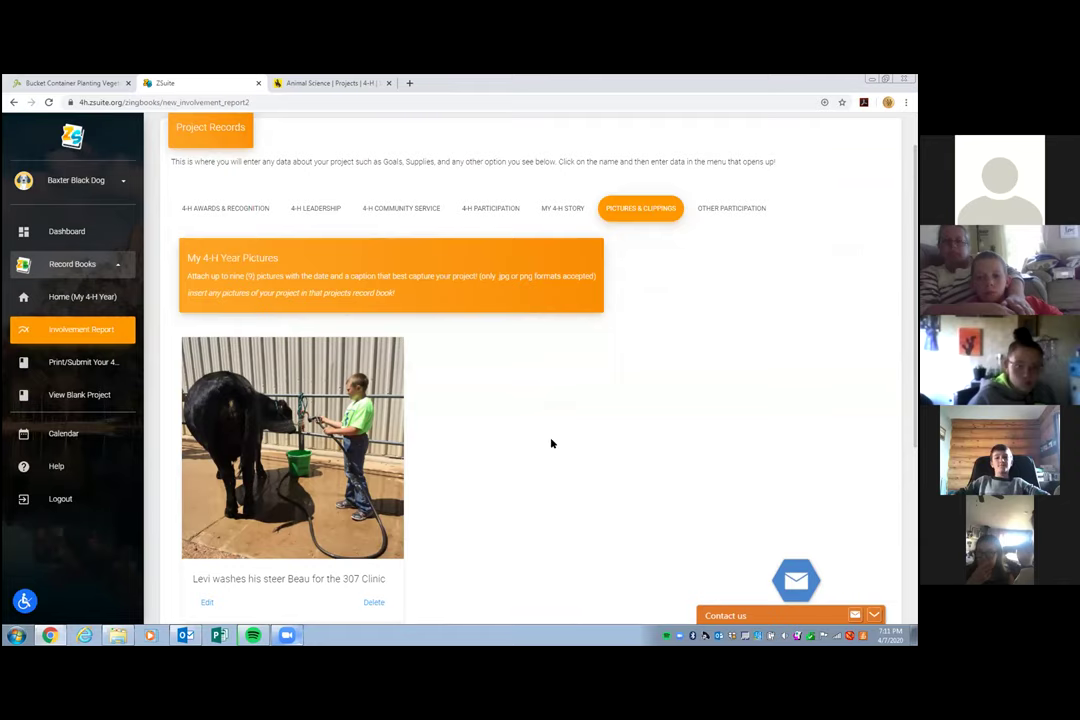
scroll(551, 443, "down", 1)
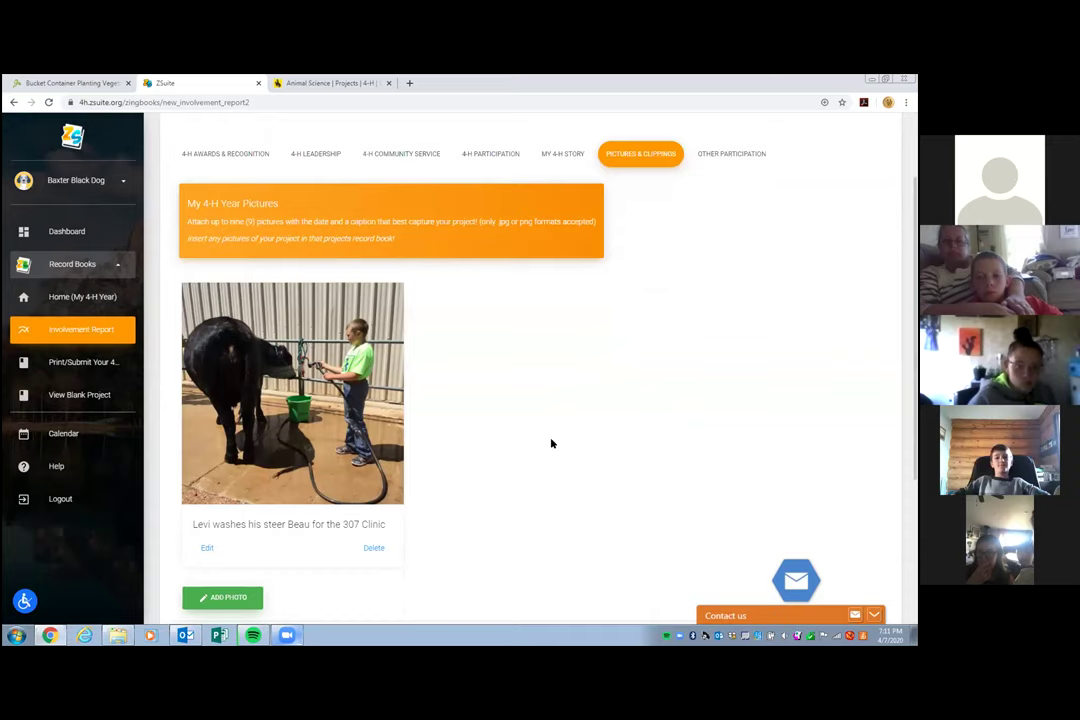
scroll(551, 443, "down", 1)
scroll(551, 443, "up", 2)
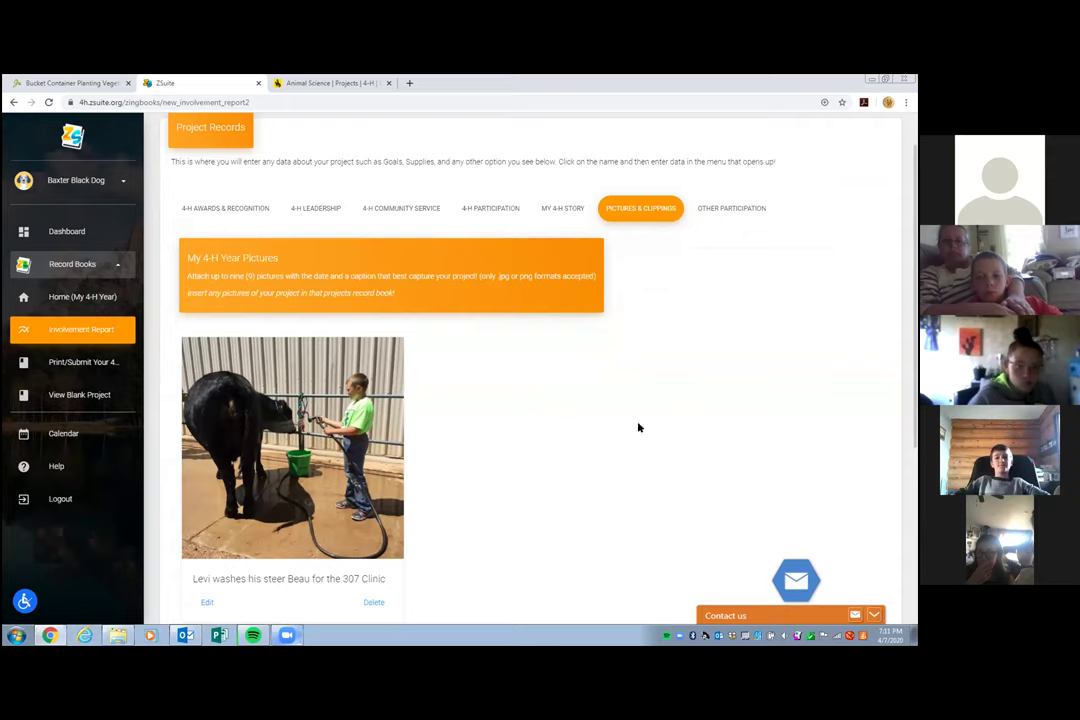
scroll(648, 424, "up", 1)
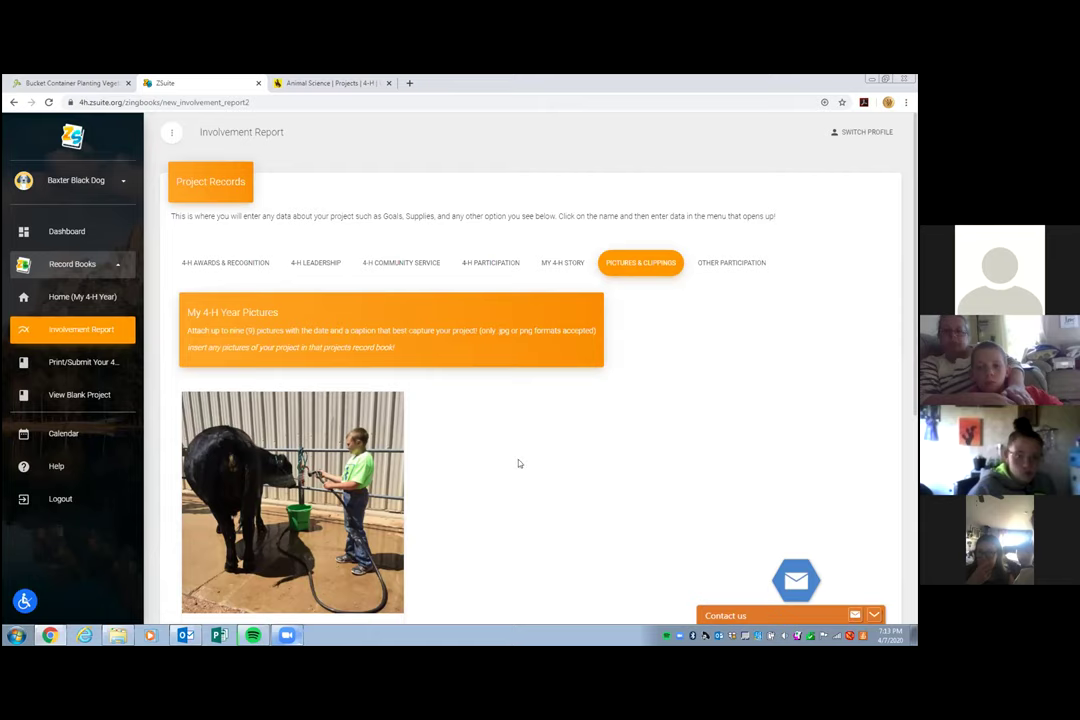
scroll(519, 463, "down", 1)
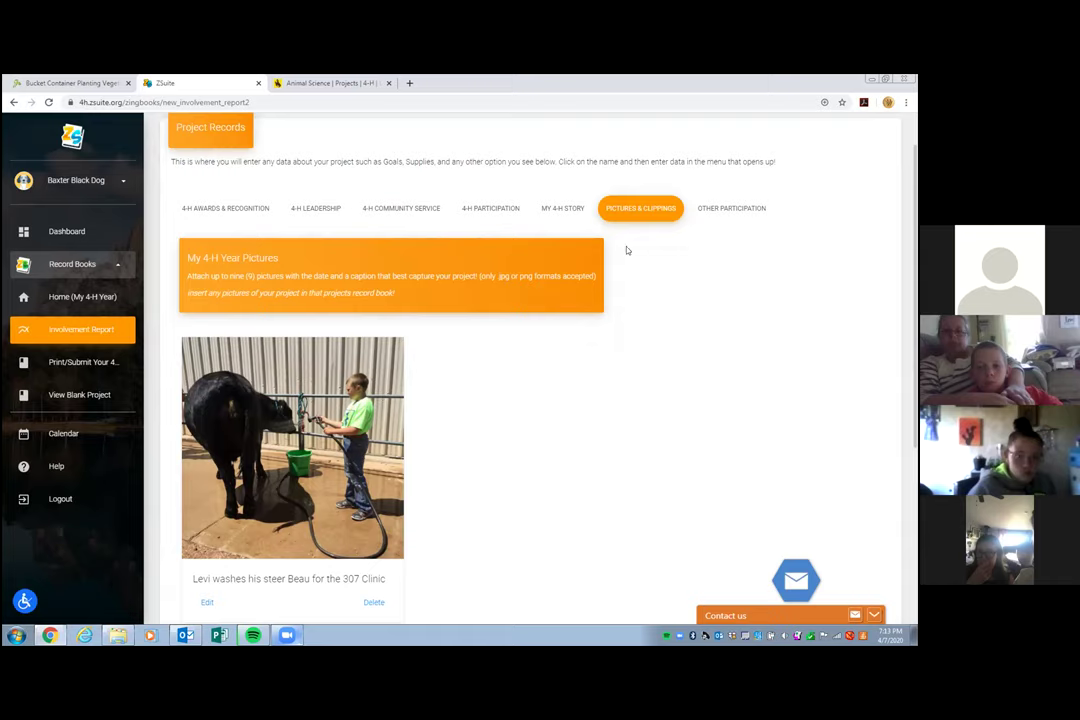
scroll(630, 340, "down", 1)
scroll(631, 346, "down", 1)
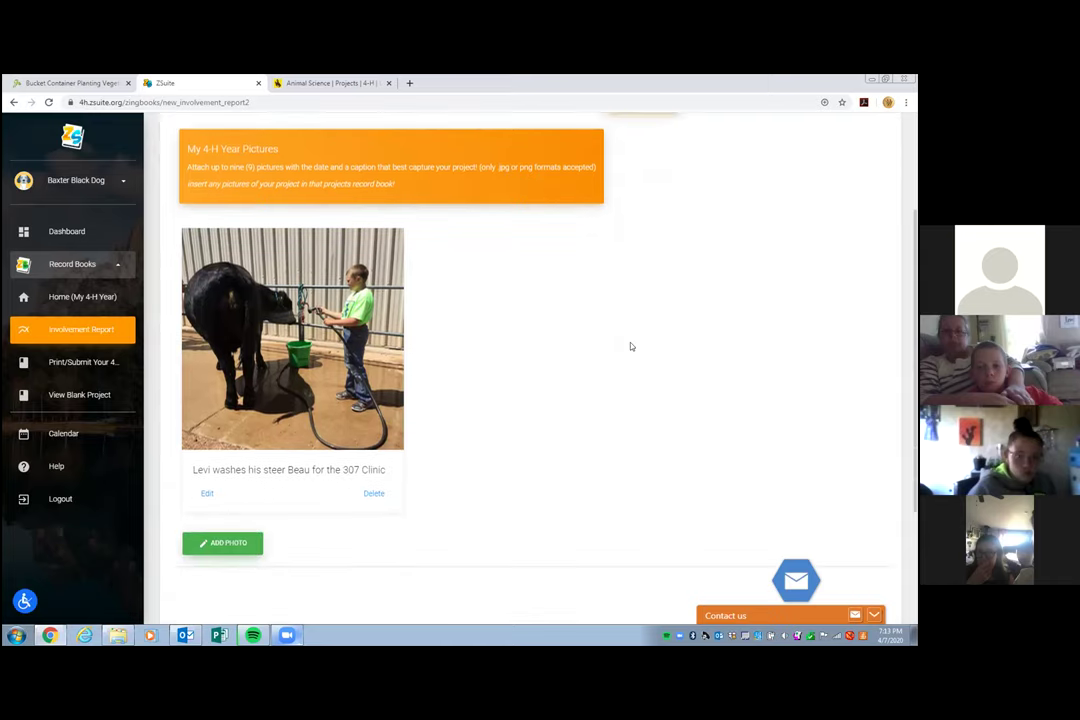
scroll(631, 346, "up", 1)
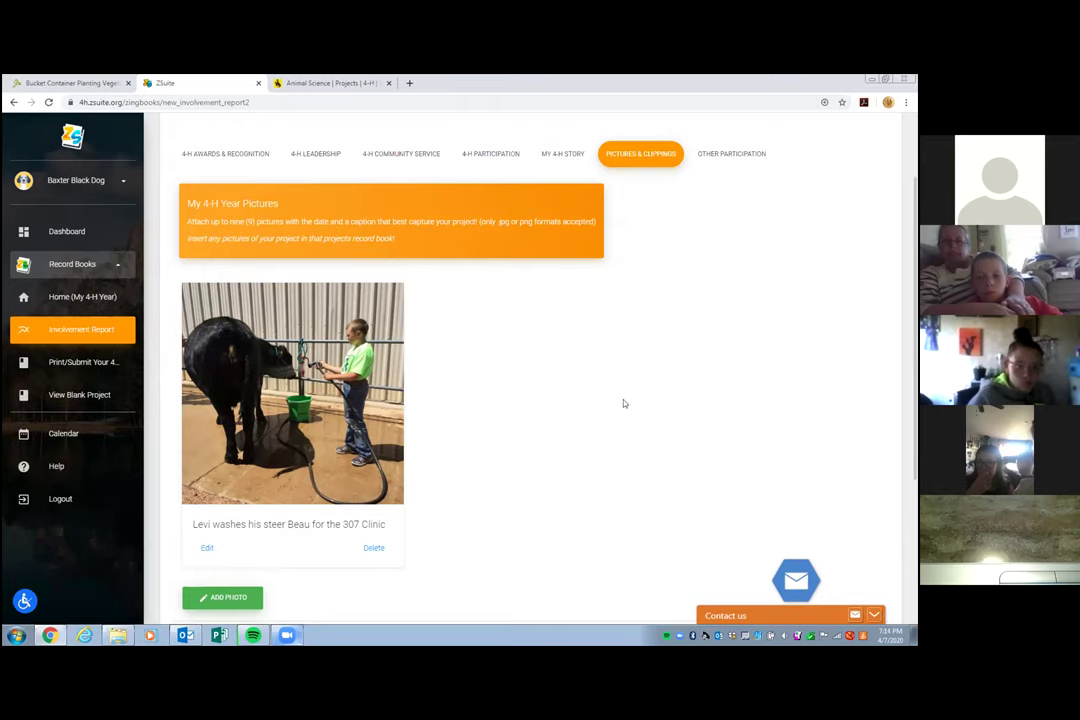
scroll(624, 403, "down", 3)
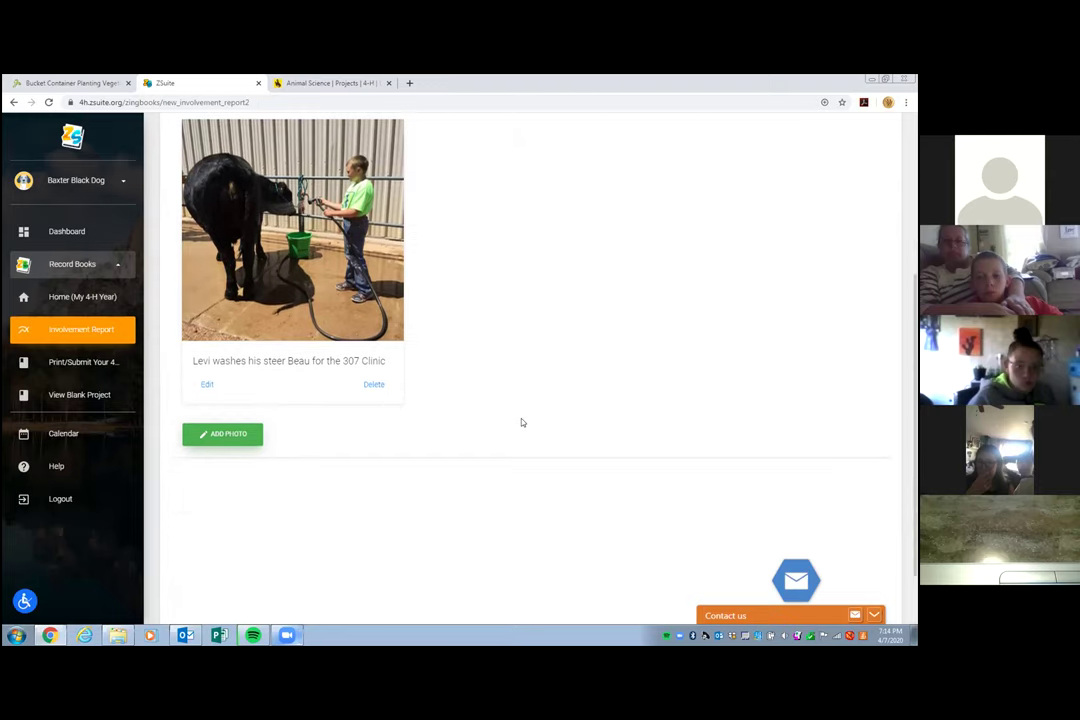
scroll(351, 410, "up", 4)
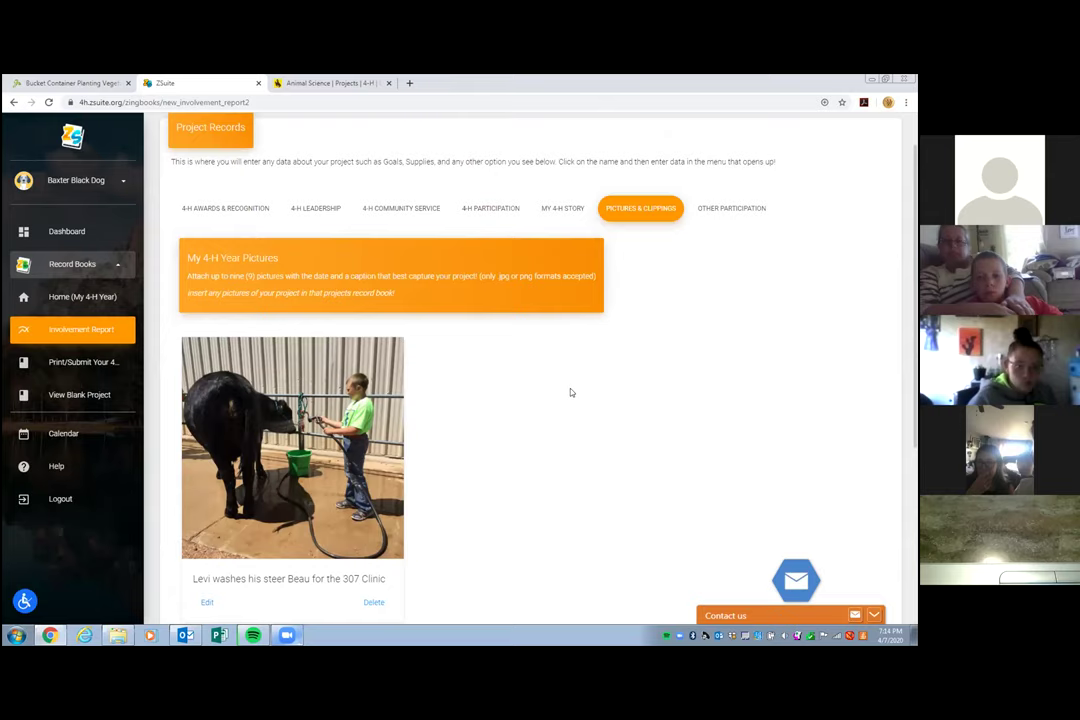
- Open the Market Swine record book's project information and go to the Exhibit section of its summary
left_click(73, 297)
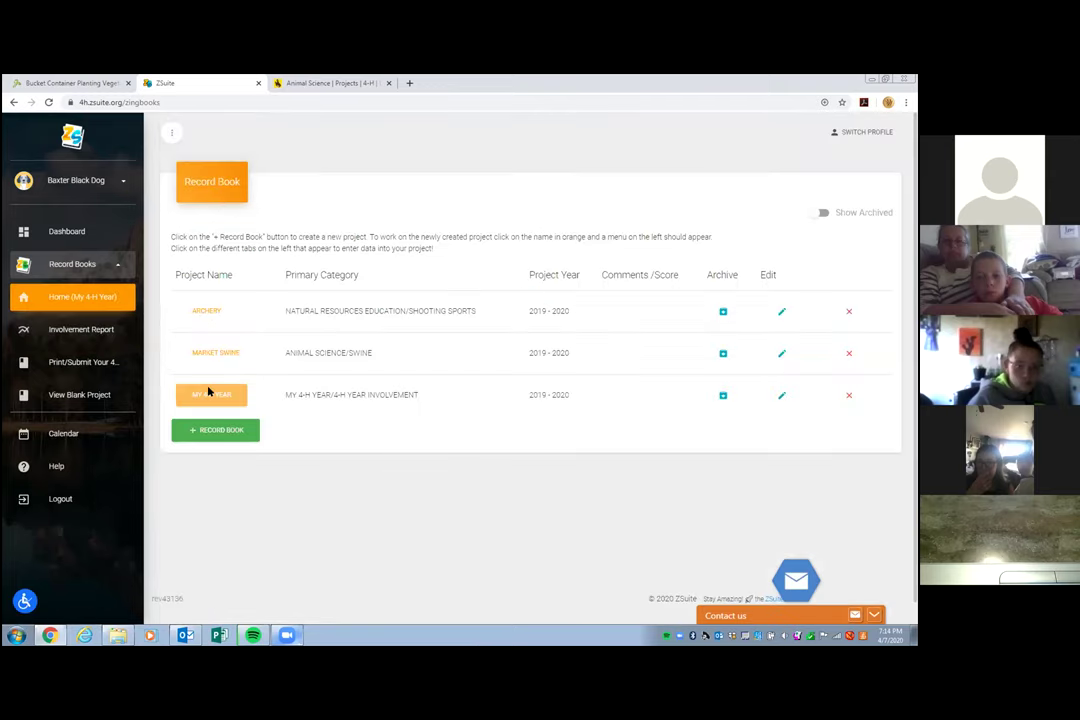
left_click(222, 354)
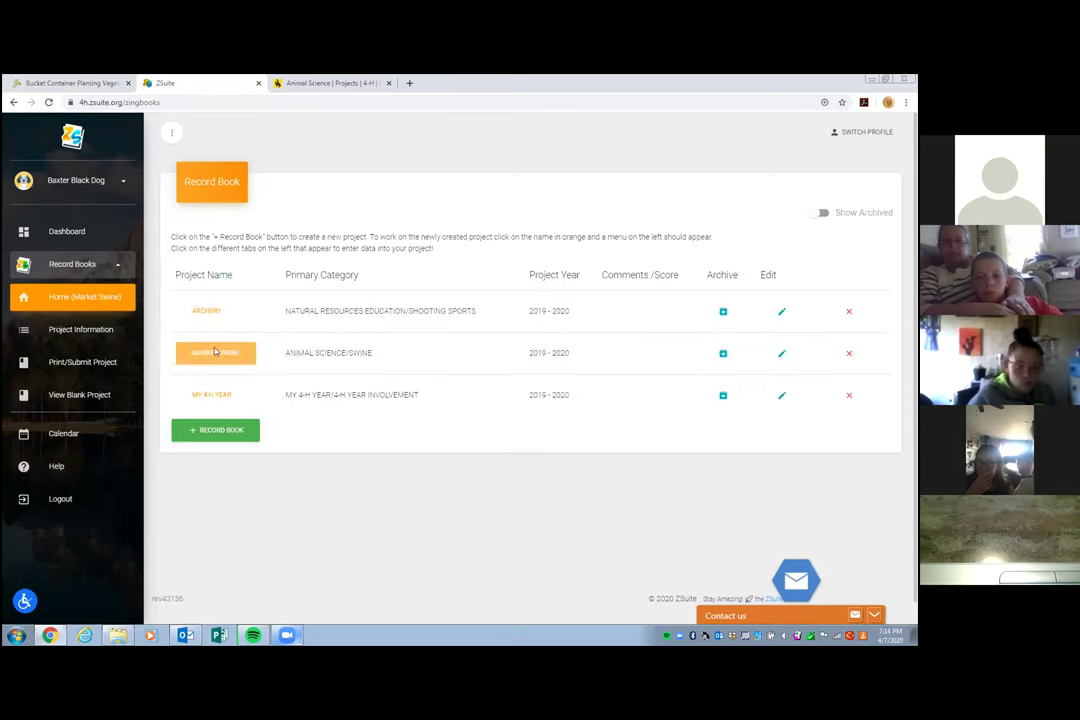
left_click(96, 332)
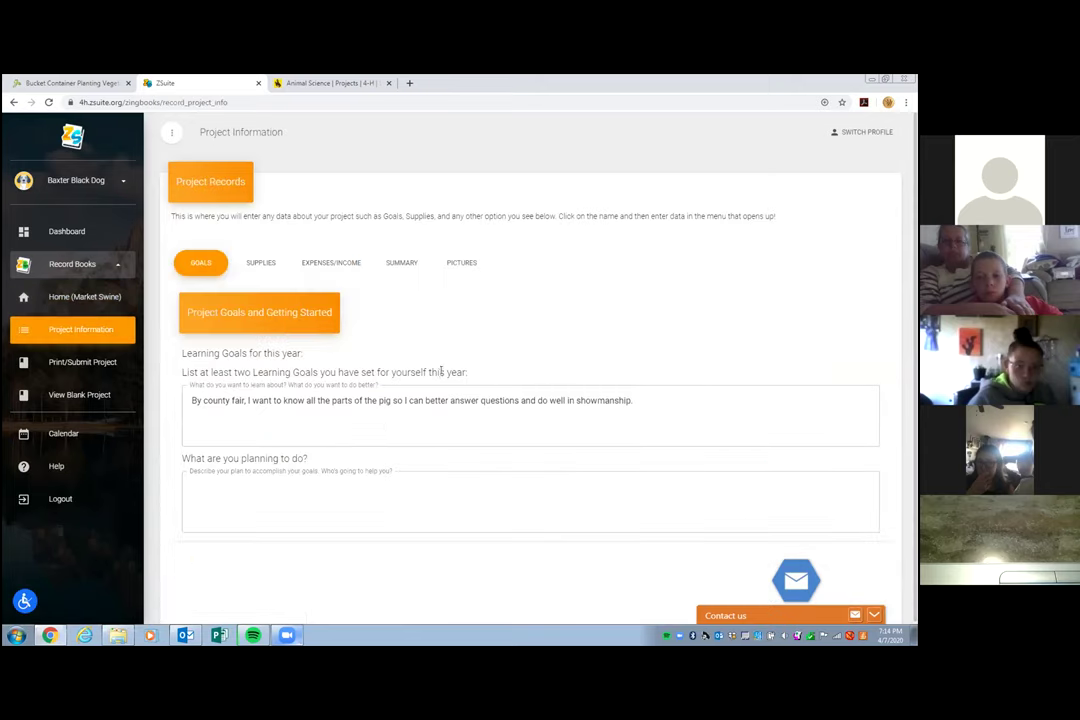
left_click(400, 263)
scroll(598, 378, "down", 1)
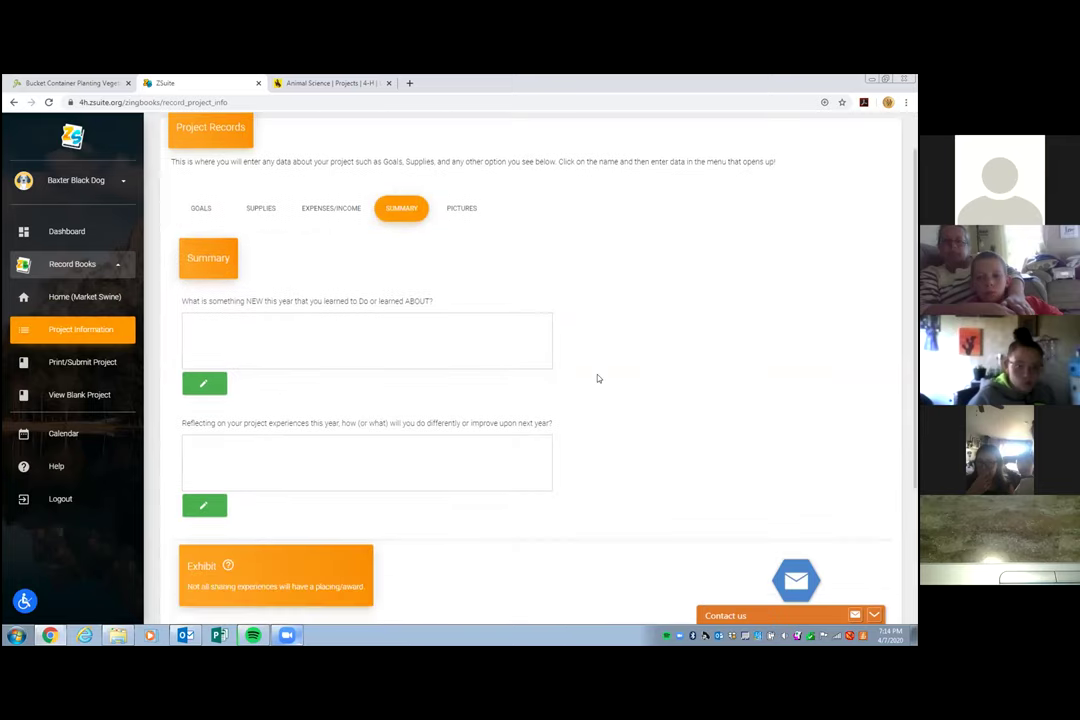
scroll(598, 378, "down", 2)
scroll(598, 378, "down", 2)
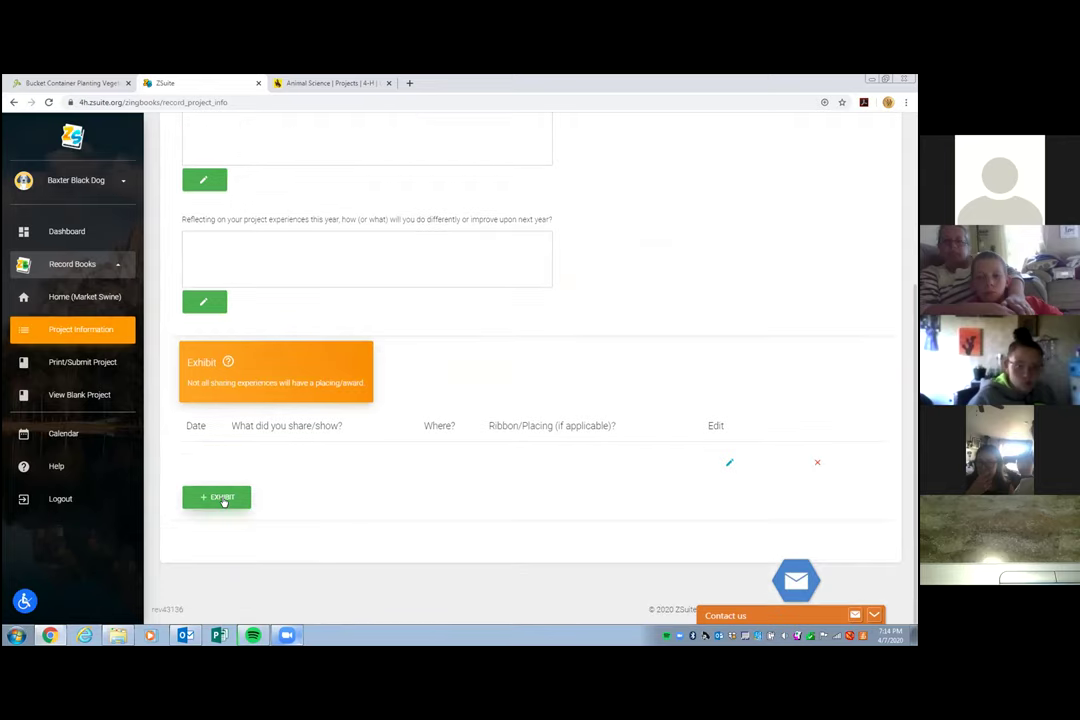
- Add a new exhibit entry and set its date to 7/29/2020
left_click(222, 498)
scroll(264, 427, "down", 1)
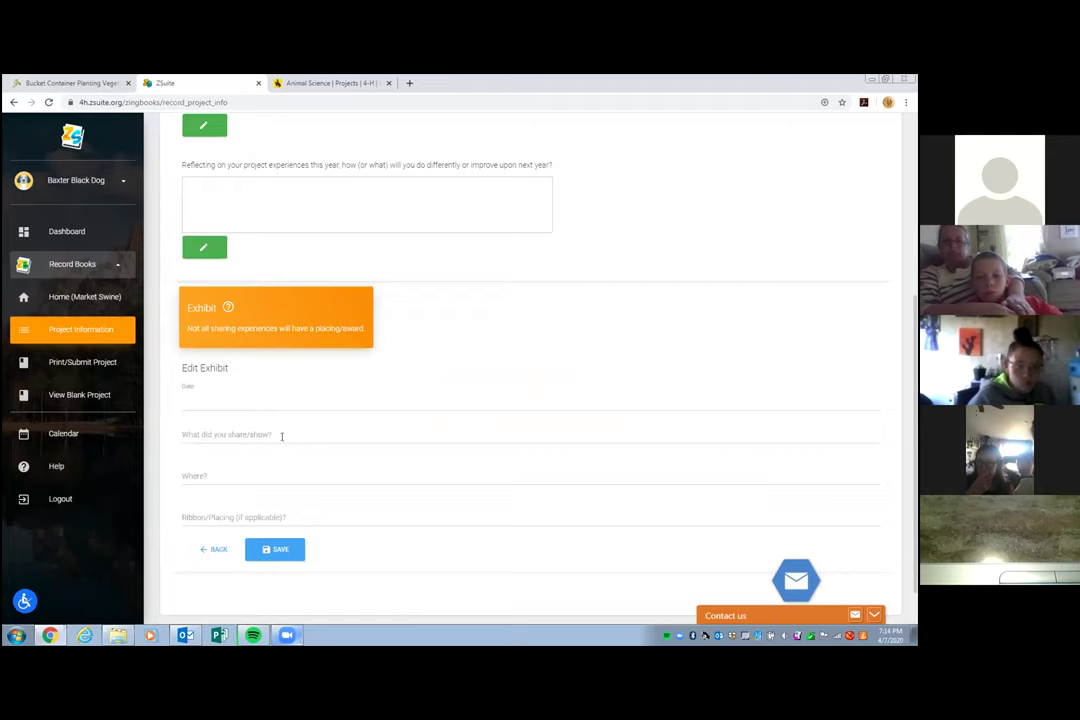
left_click(269, 399)
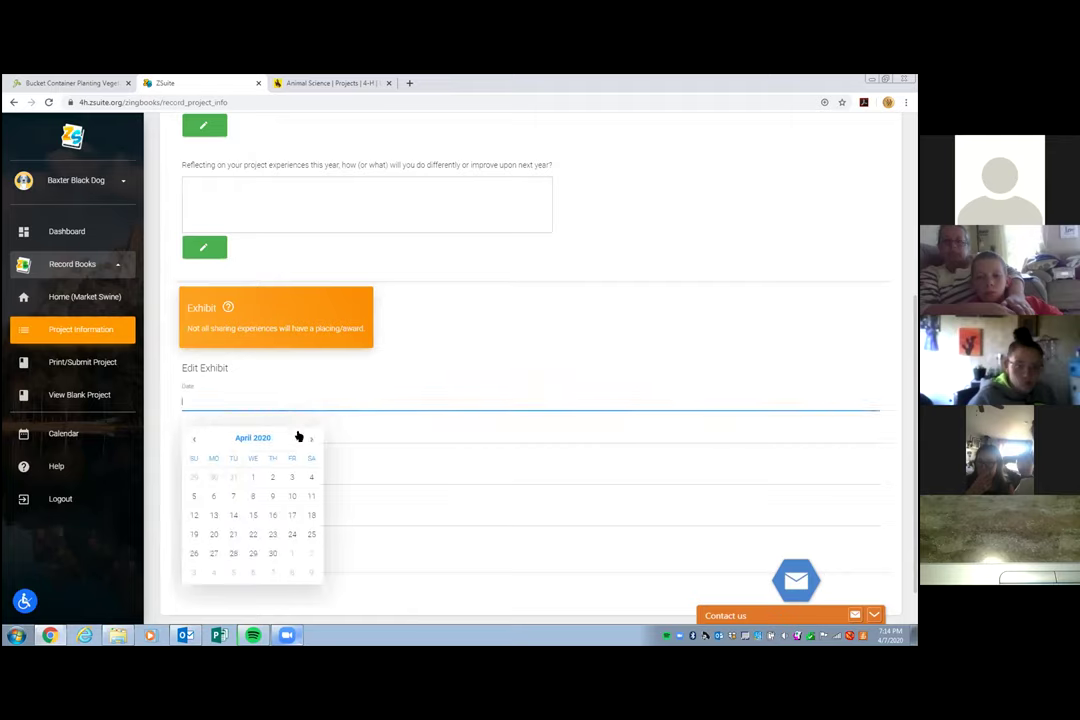
left_click(307, 439)
left_click(307, 439)
left_click(307, 439)
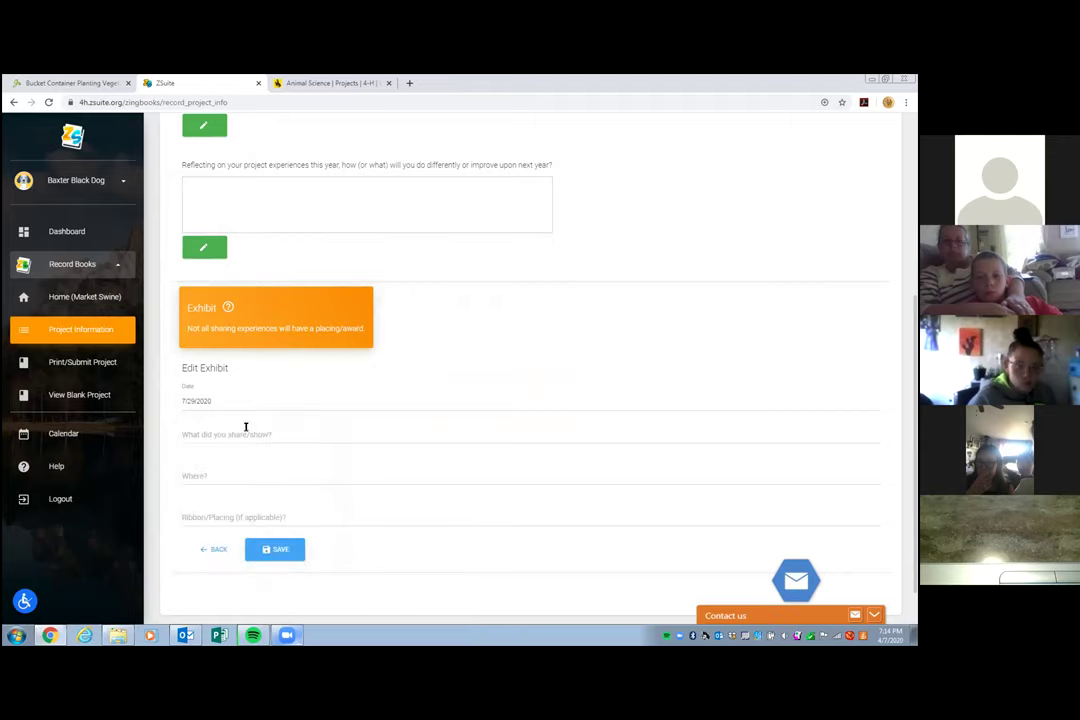
left_click(212, 401)
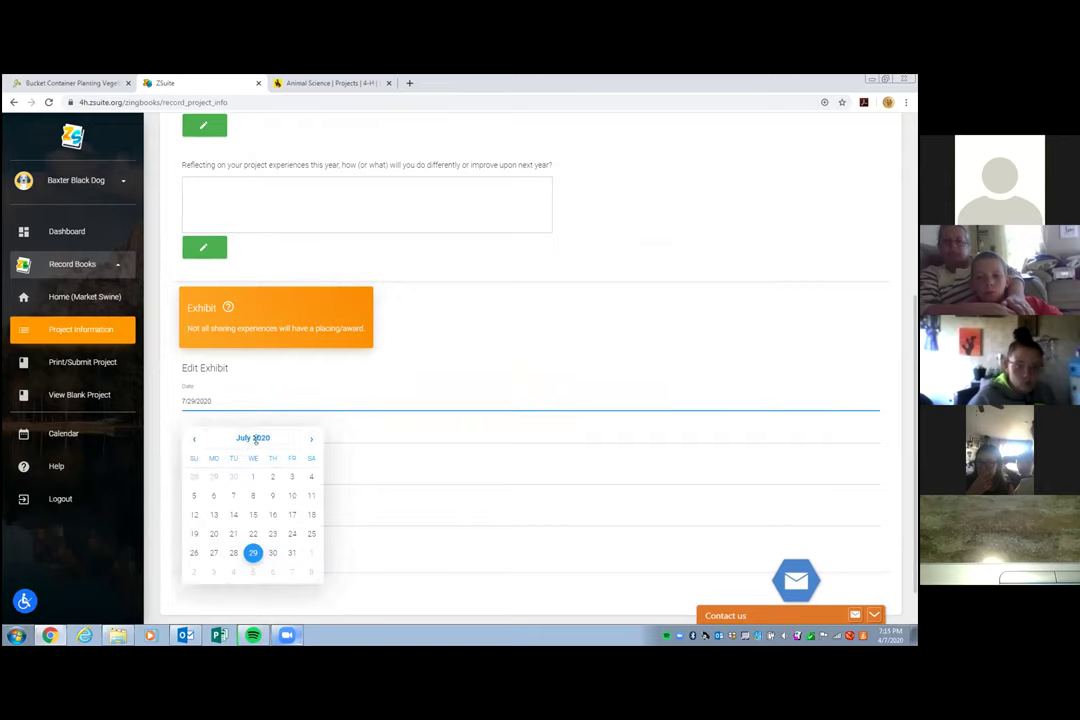
- Fill in the exhibit as "My market pig" at "Goshen County Fair" with placing "2nd place market class" and save it
left_click(386, 432)
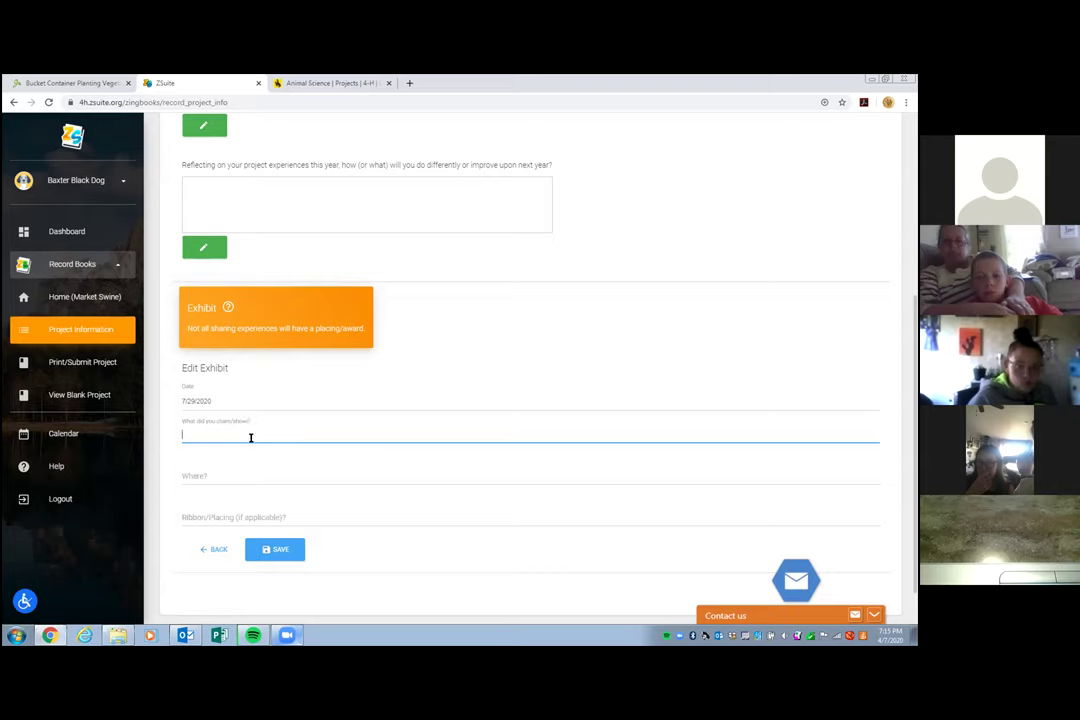
type("My ma")
key("BackSpace")
left_click(236, 477)
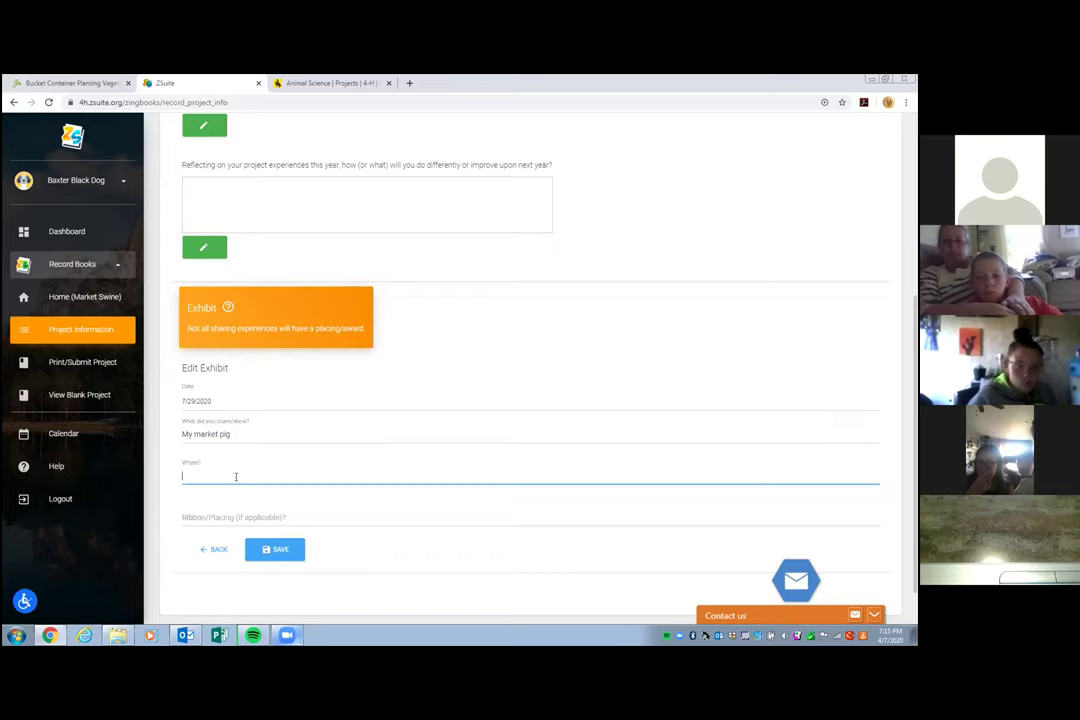
type("Goshen County Fair")
left_click(272, 515)
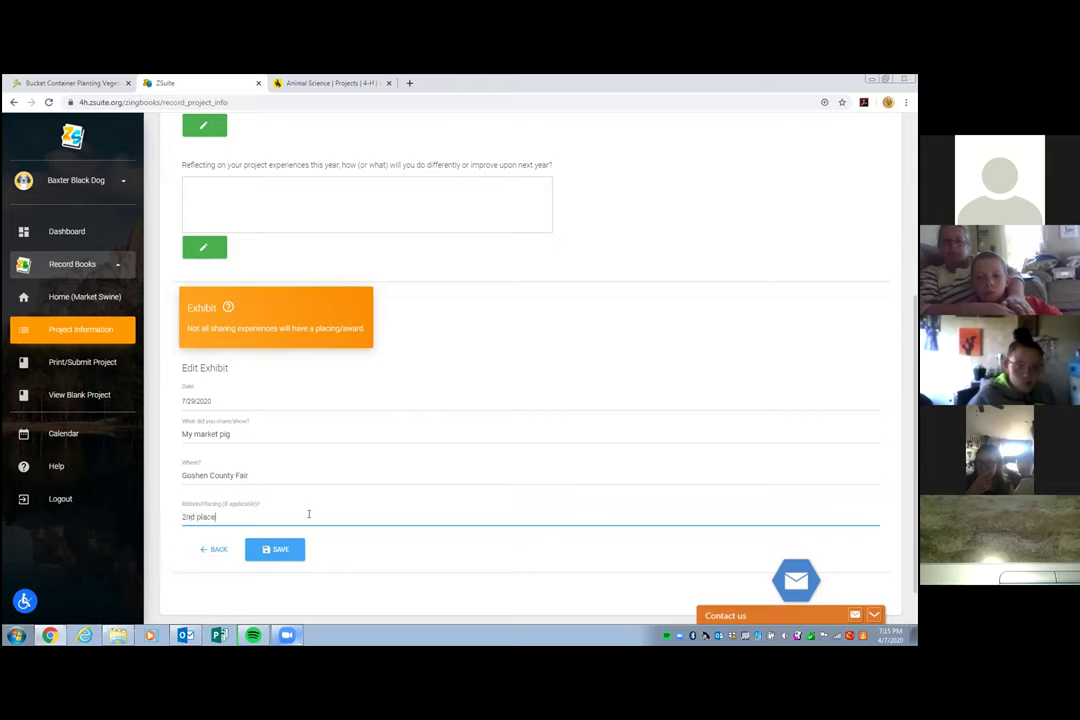
type("market class")
left_click(287, 549)
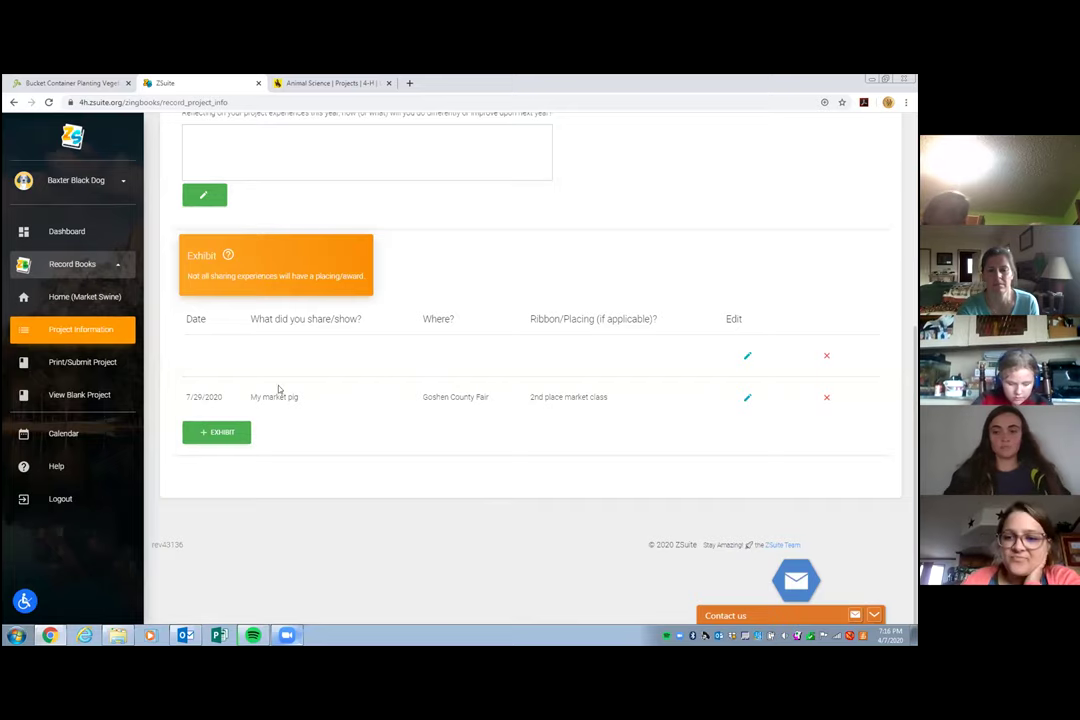
- Return to the record book list, select the Archery book and open its print/submit project report
scroll(470, 425, "up", 3)
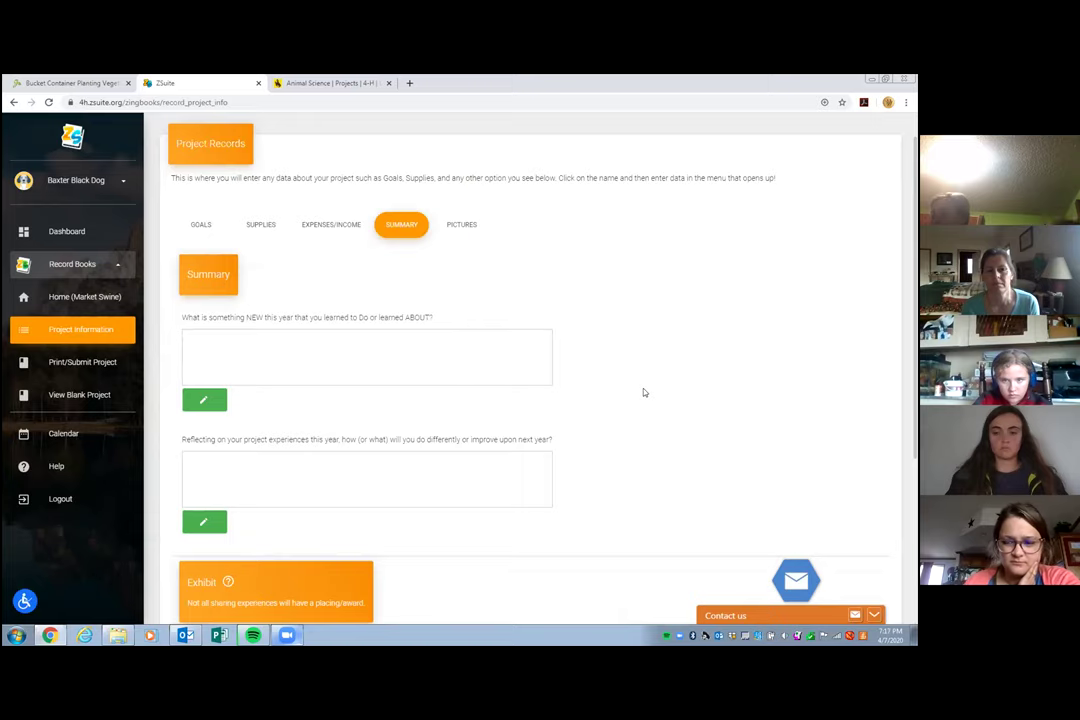
left_click(110, 297)
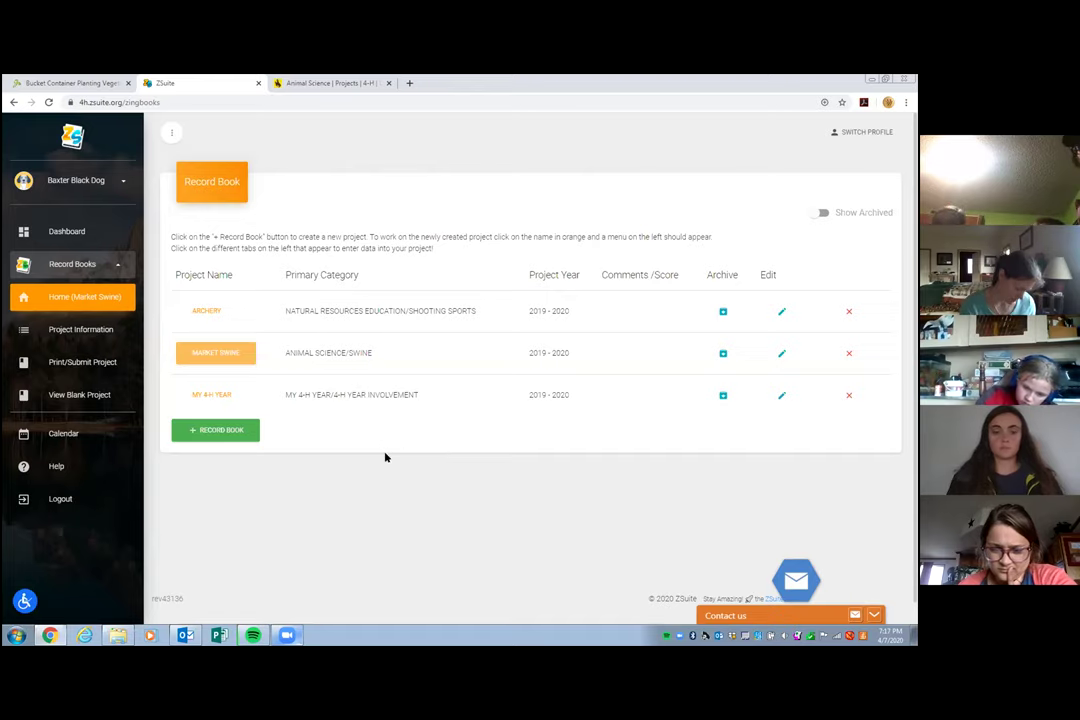
left_click(205, 310)
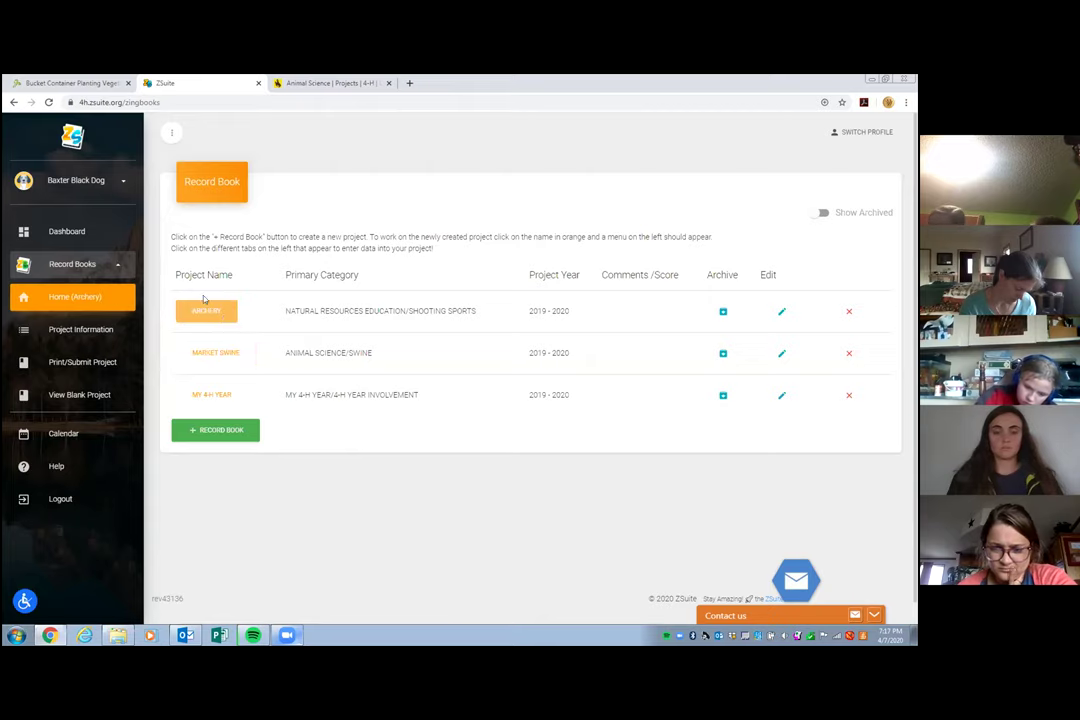
left_click(77, 364)
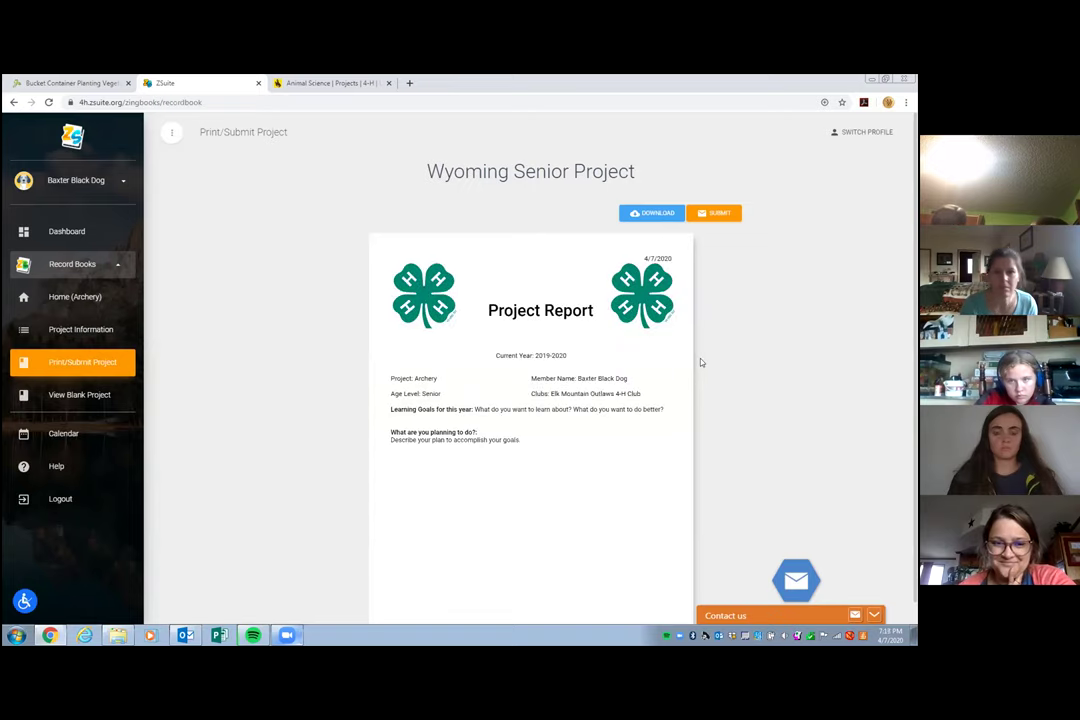
- Look through the Archery project report from the starting gear and summary pages to the pictures page
scroll(701, 363, "down", 5)
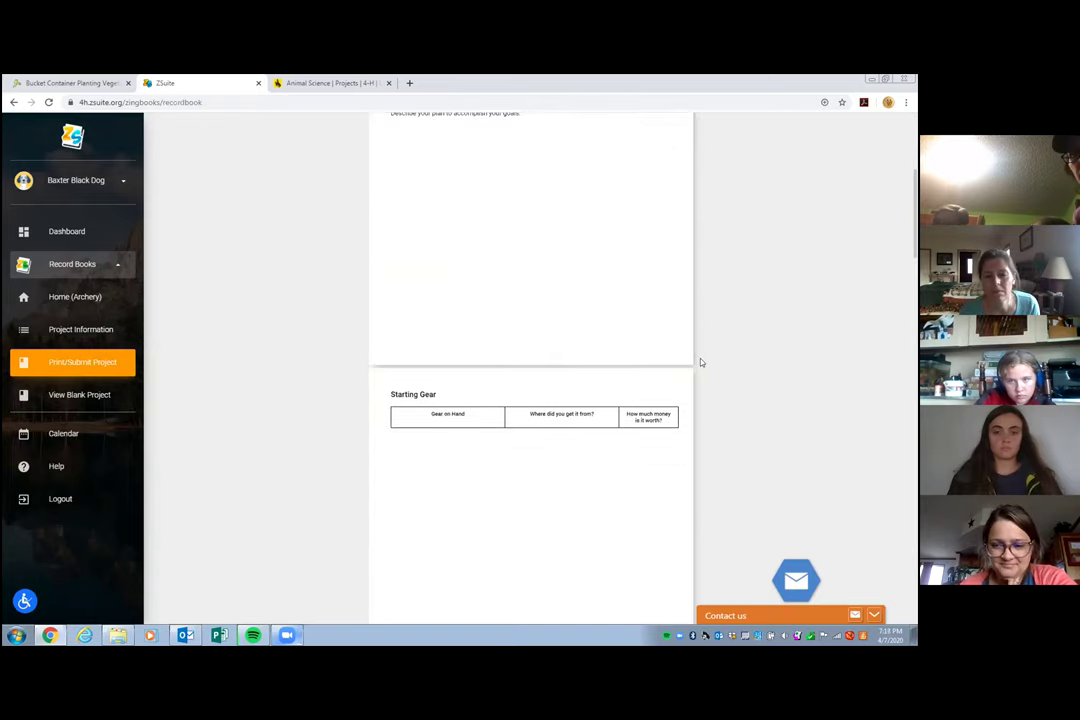
scroll(701, 363, "down", 3)
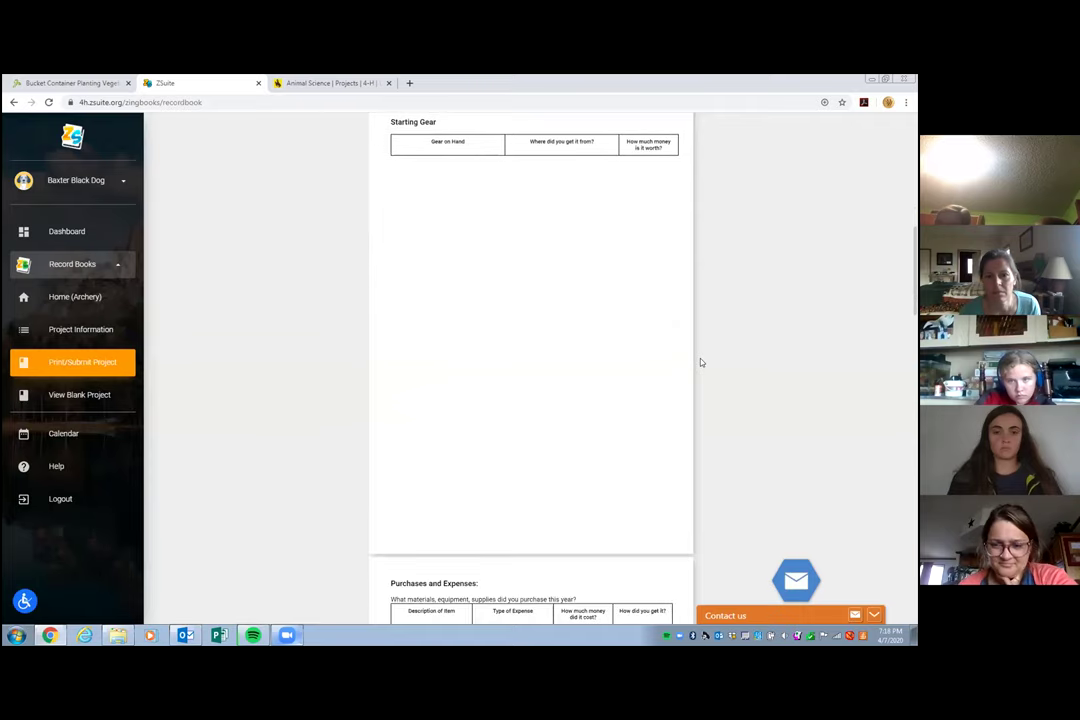
scroll(701, 363, "down", 4)
scroll(701, 363, "down", 3)
scroll(701, 363, "down", 5)
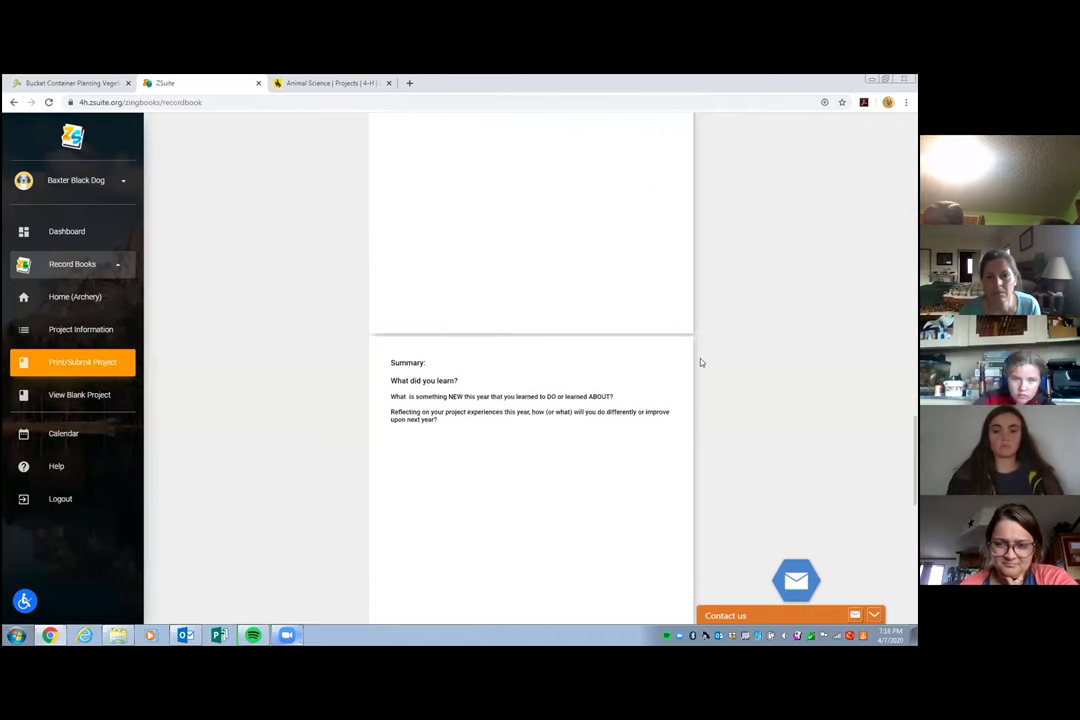
scroll(701, 363, "down", 1)
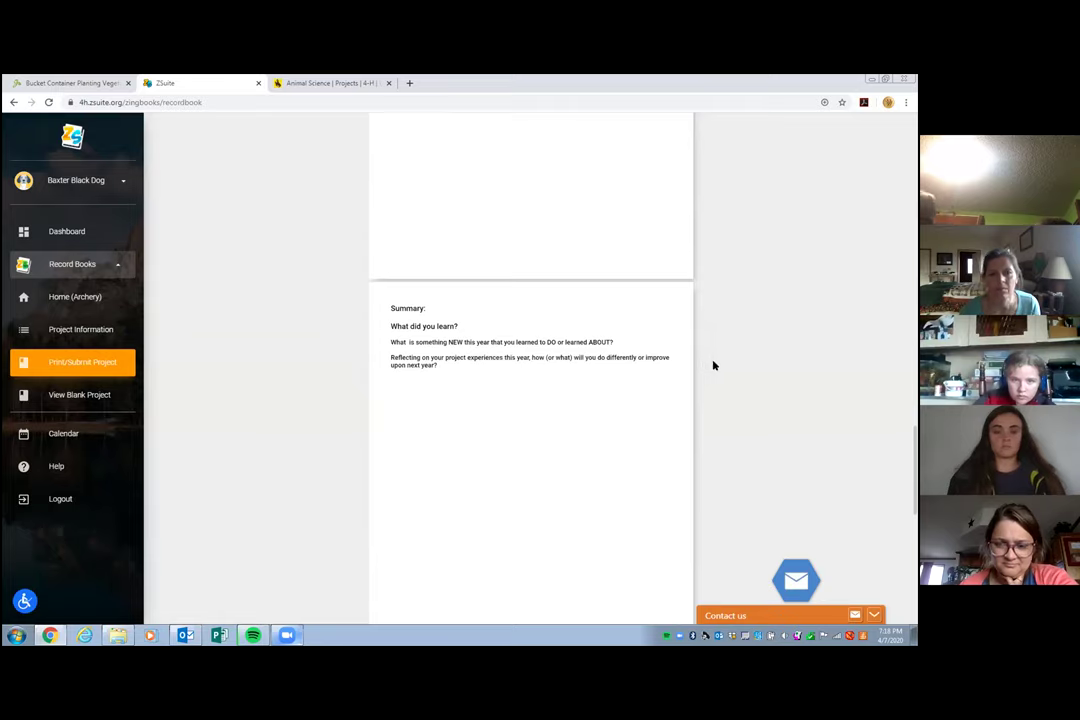
scroll(714, 366, "down", 1)
scroll(714, 366, "down", 6)
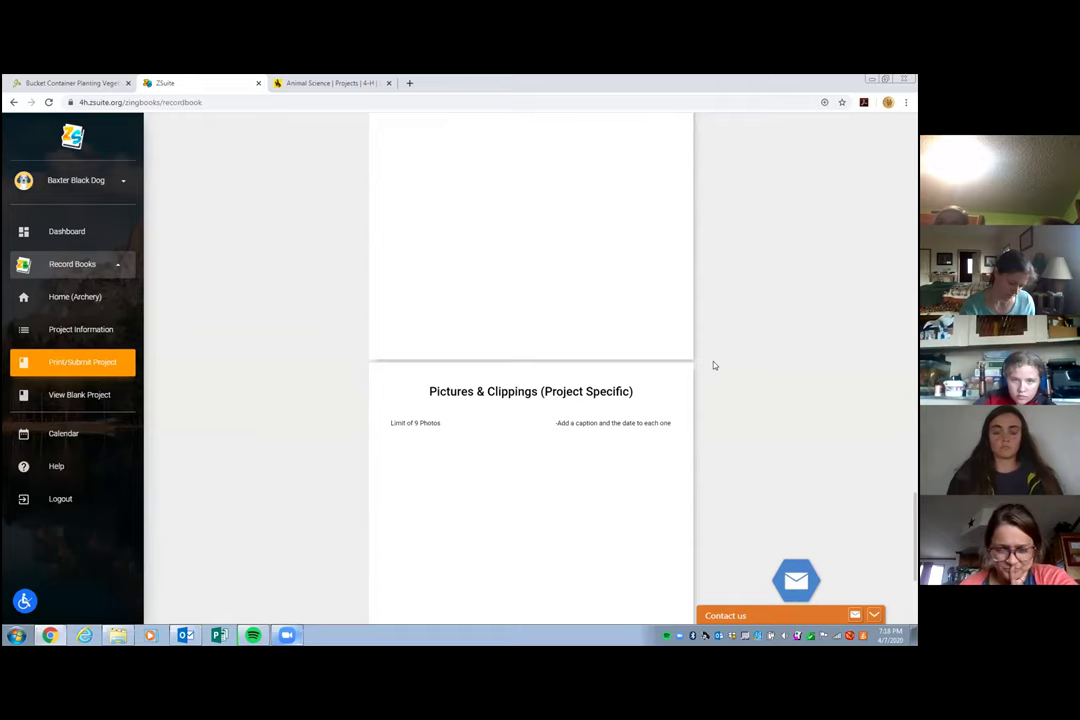
scroll(714, 365, "up", 10)
scroll(714, 366, "up", 10)
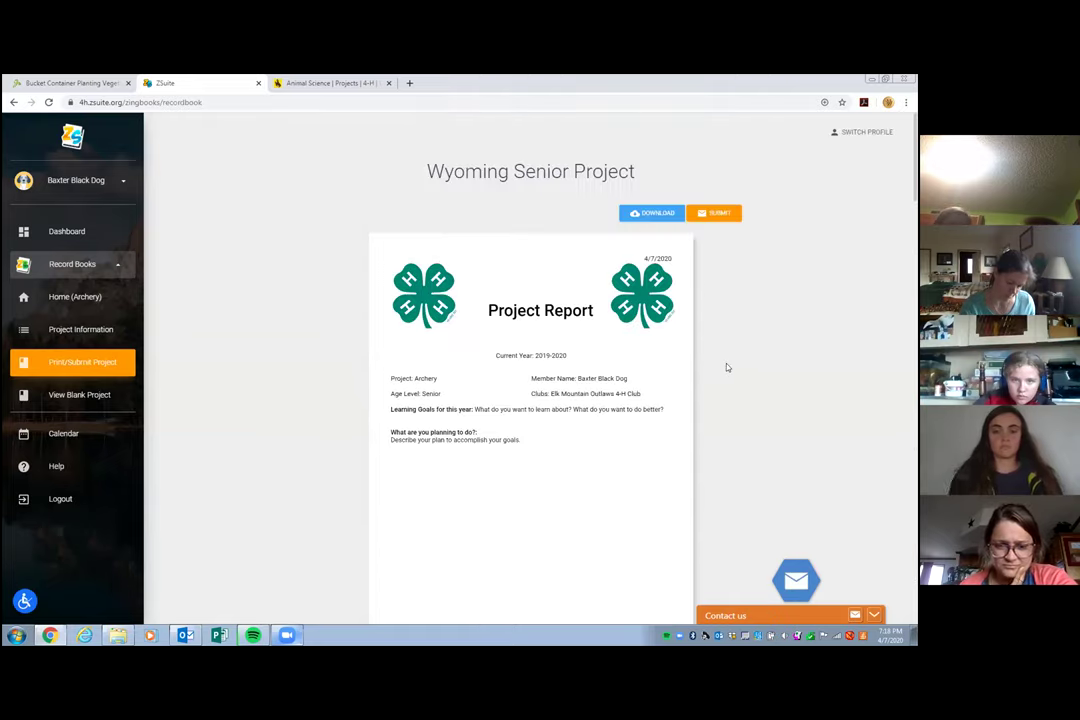
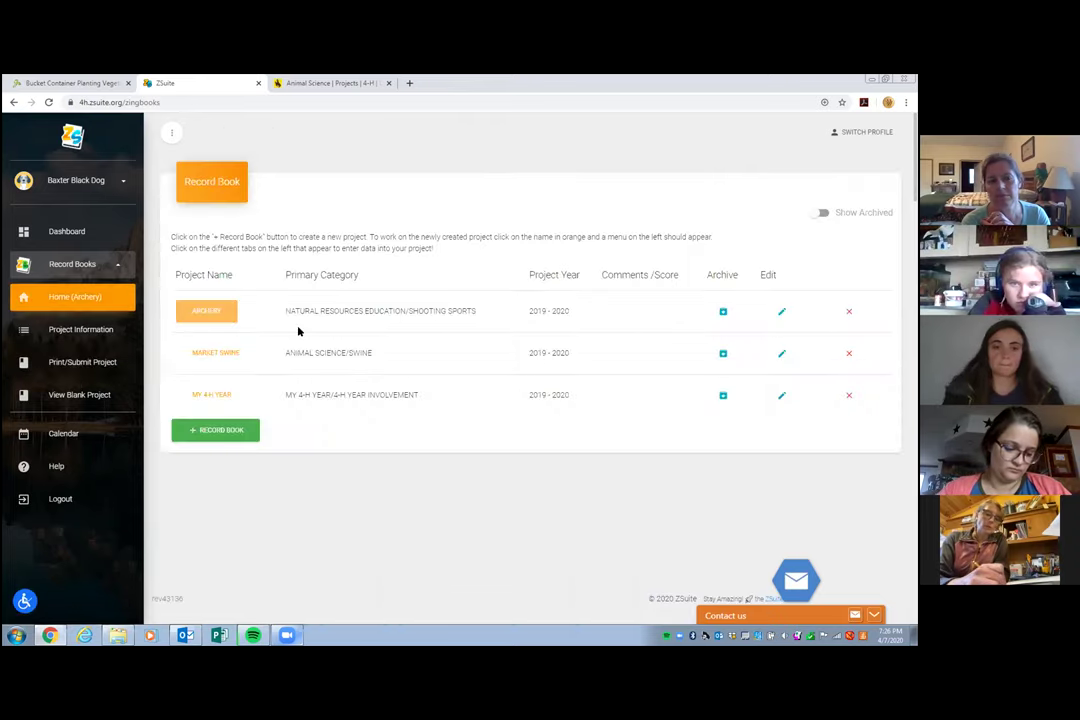
- Select the Market Swine record book, open its blank project report and review the goals, gear, expenses, income and exhibits pages
left_click(217, 355)
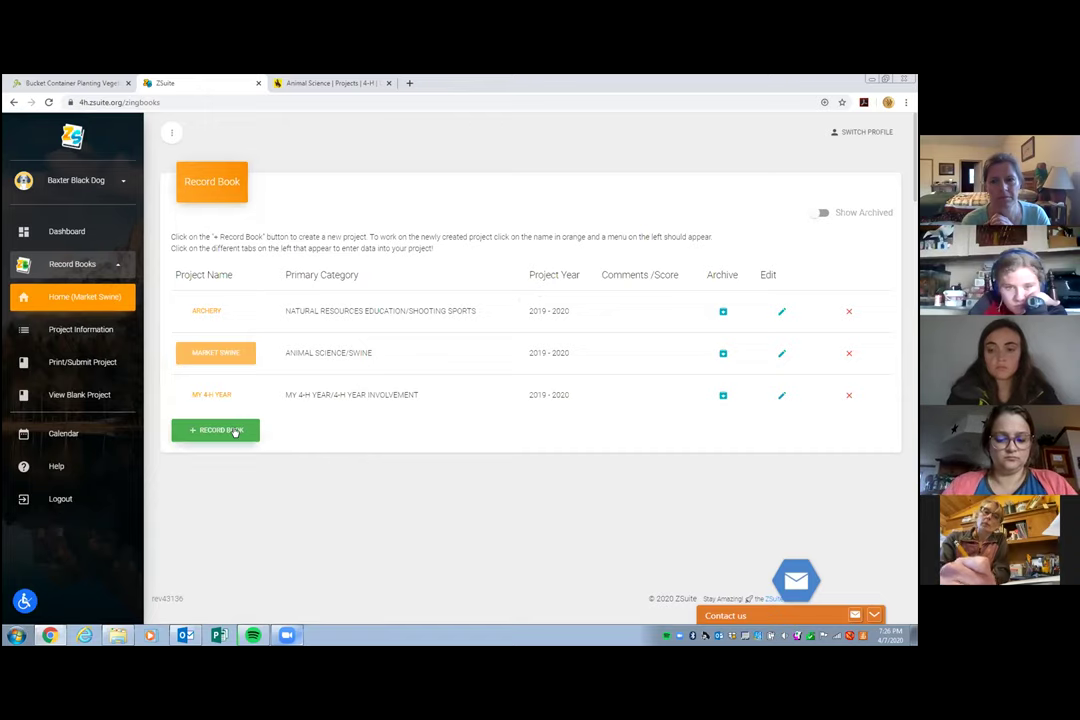
left_click(88, 395)
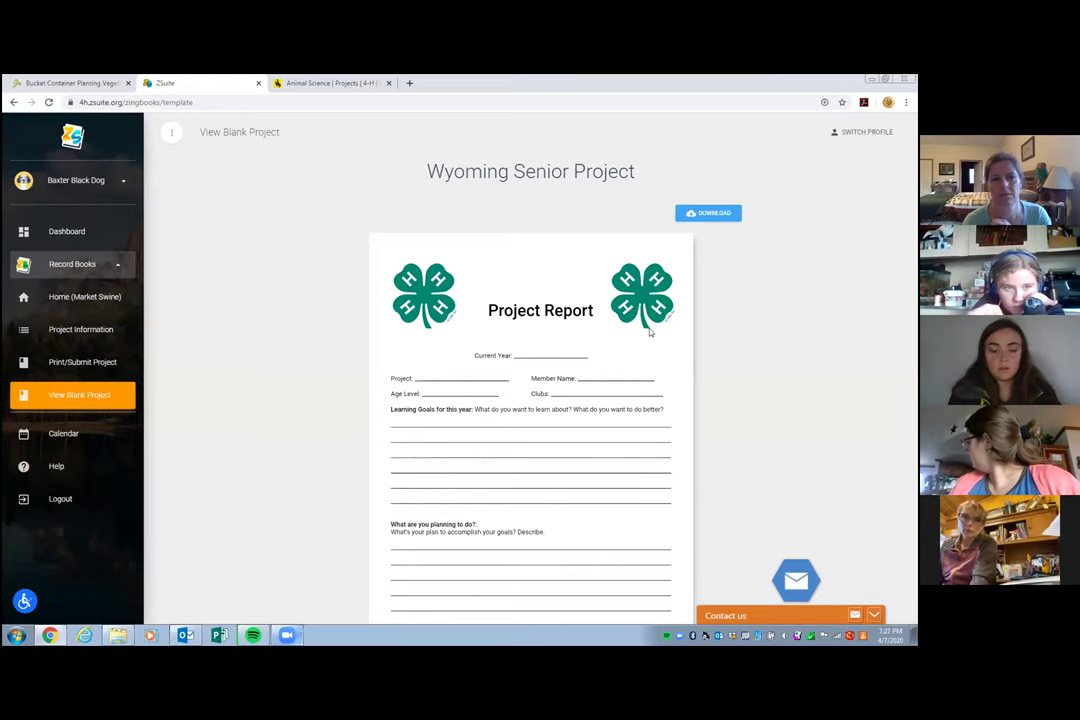
scroll(650, 332, "down", 1)
scroll(650, 332, "down", 3)
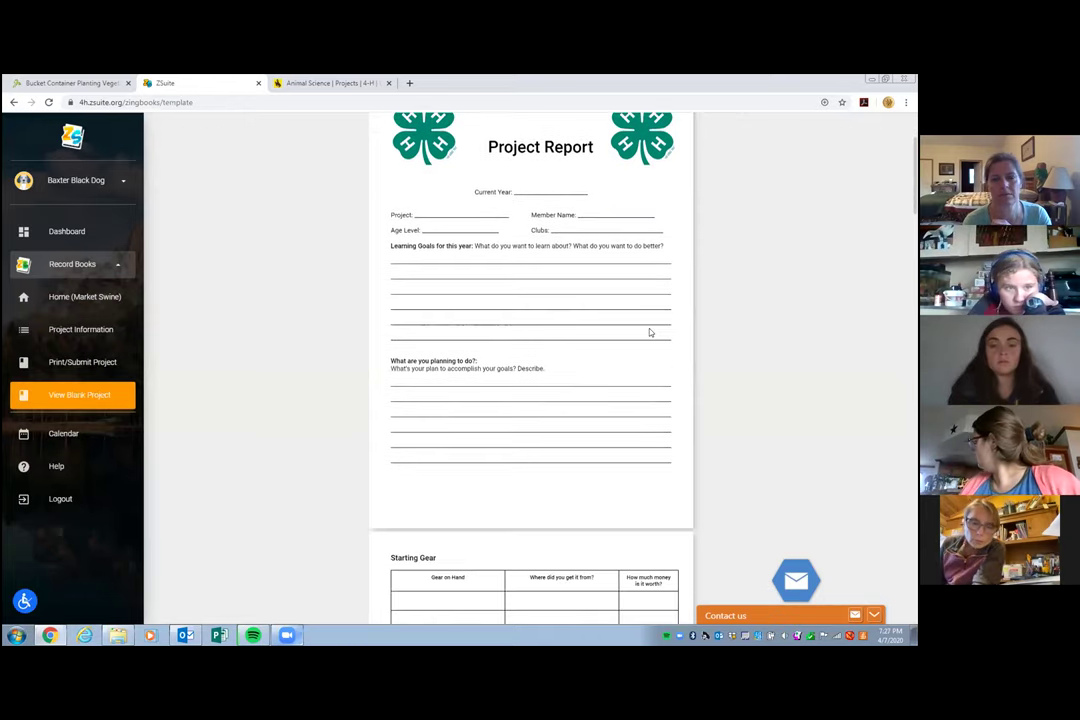
scroll(650, 332, "down", 5)
scroll(650, 332, "up", 9)
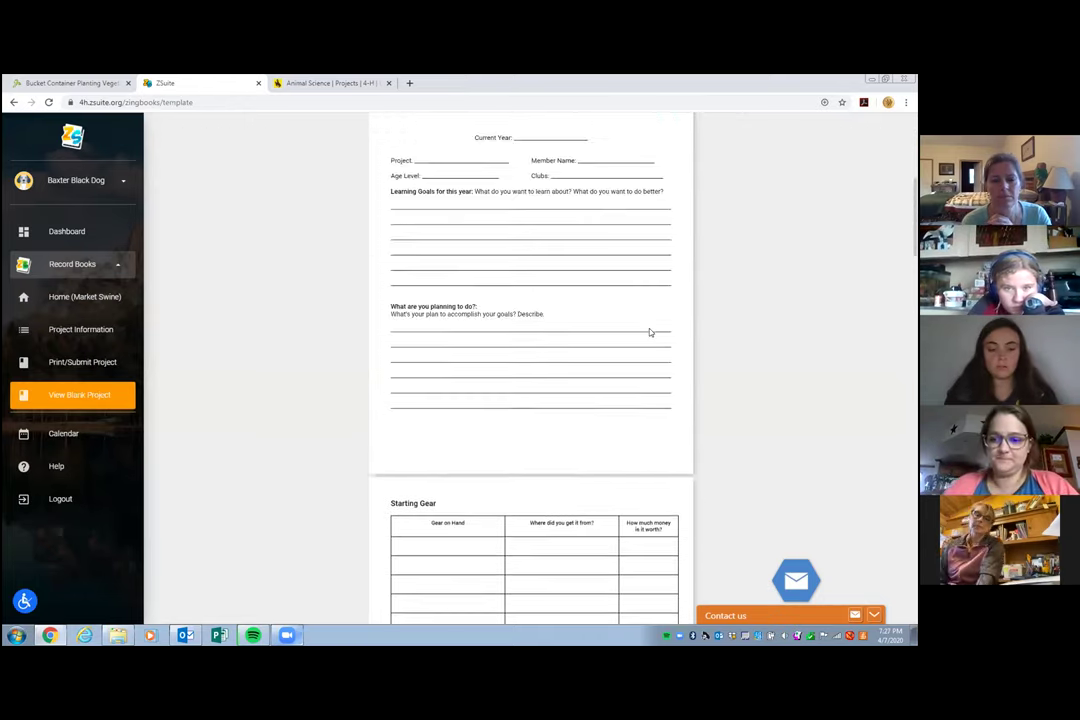
scroll(646, 439, "down", 20)
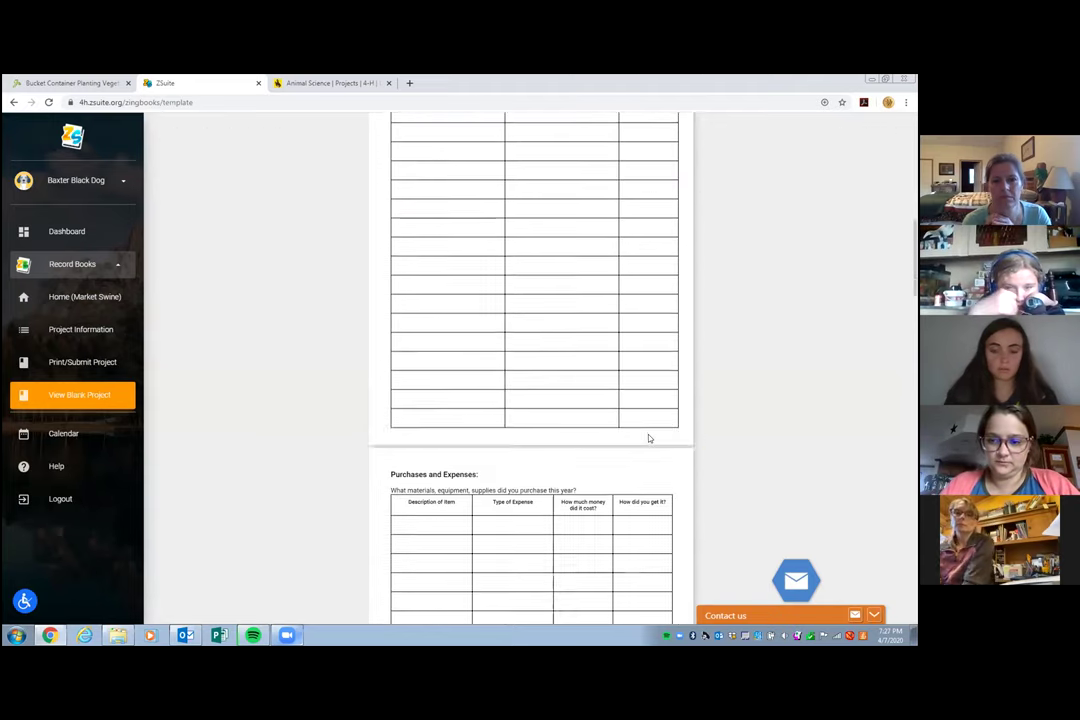
scroll(648, 438, "down", 15)
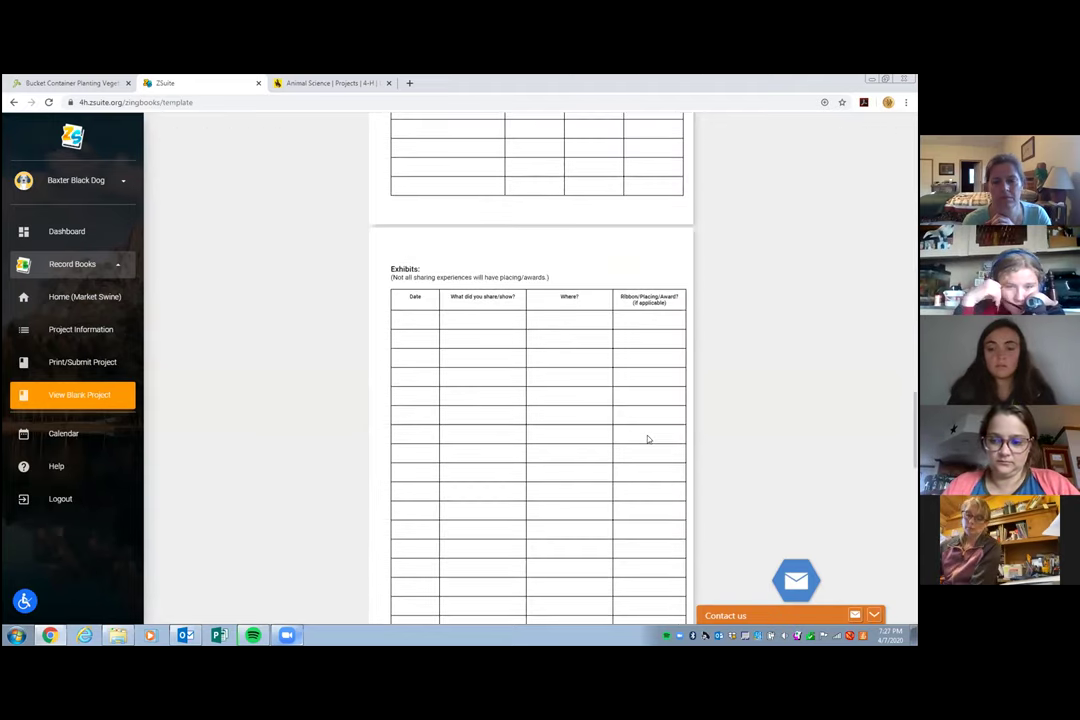
scroll(647, 439, "down", 10)
scroll(647, 439, "up", 6)
scroll(647, 439, "up", 20)
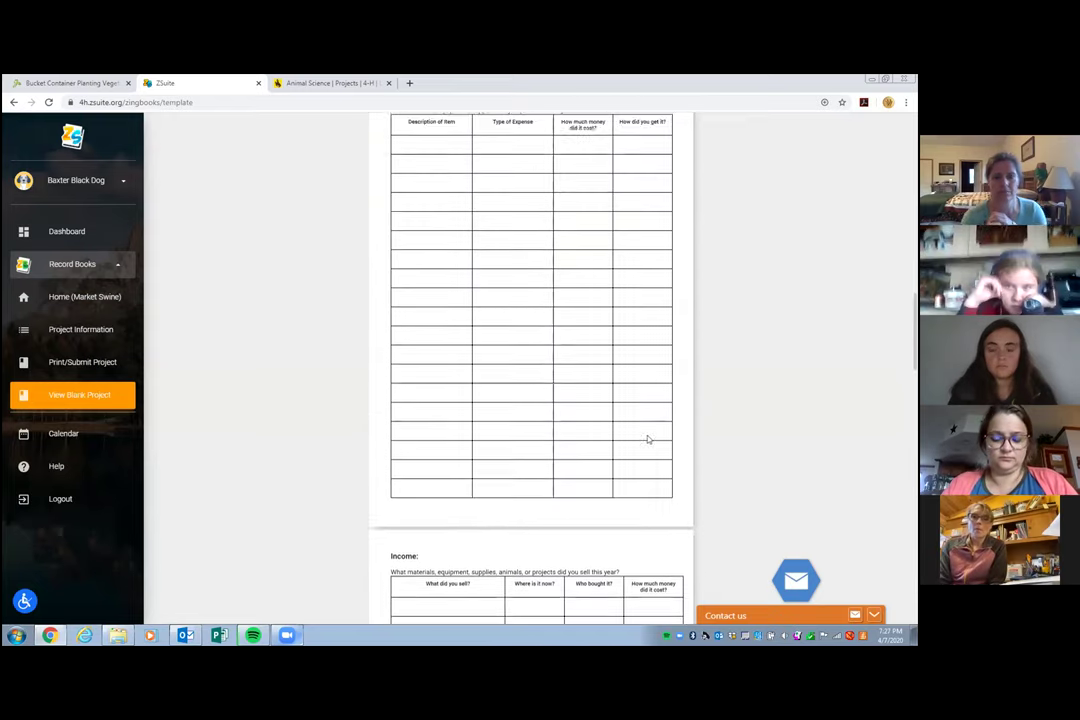
scroll(647, 439, "up", 10)
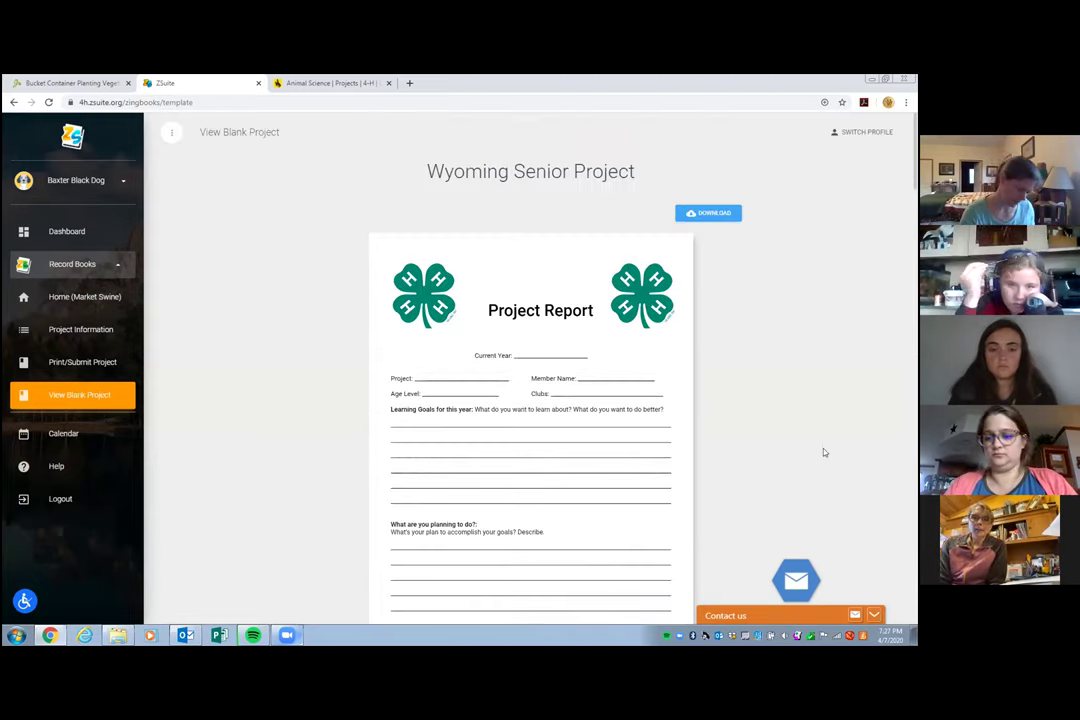